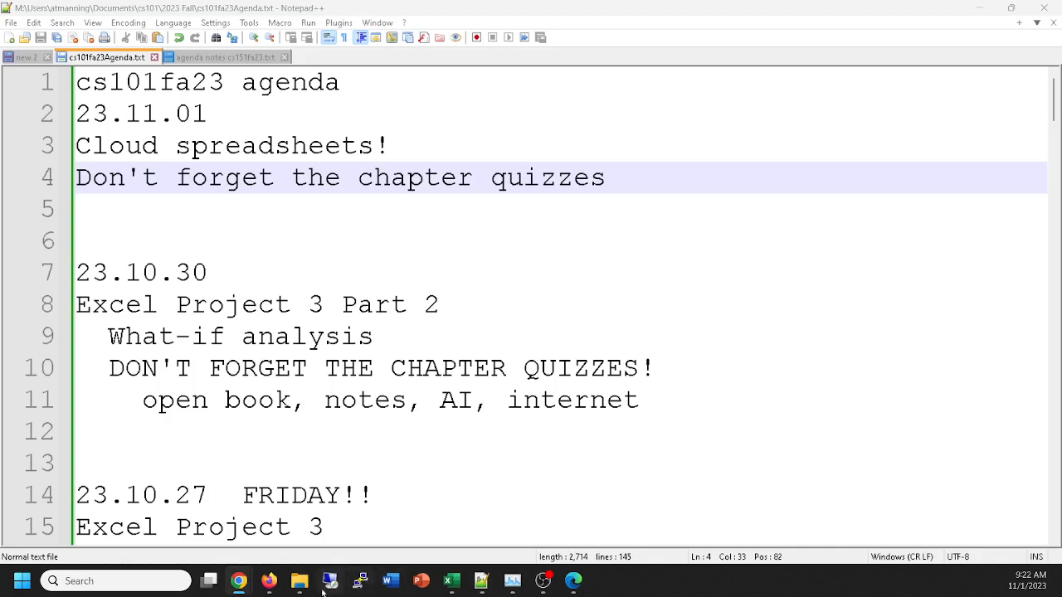
Step: Switch to Firefox and open section 2 of the CS 101 Fundamental Computer Literacy course in Schoology
left_click(269, 581)
scroll(491, 326, "up", 4)
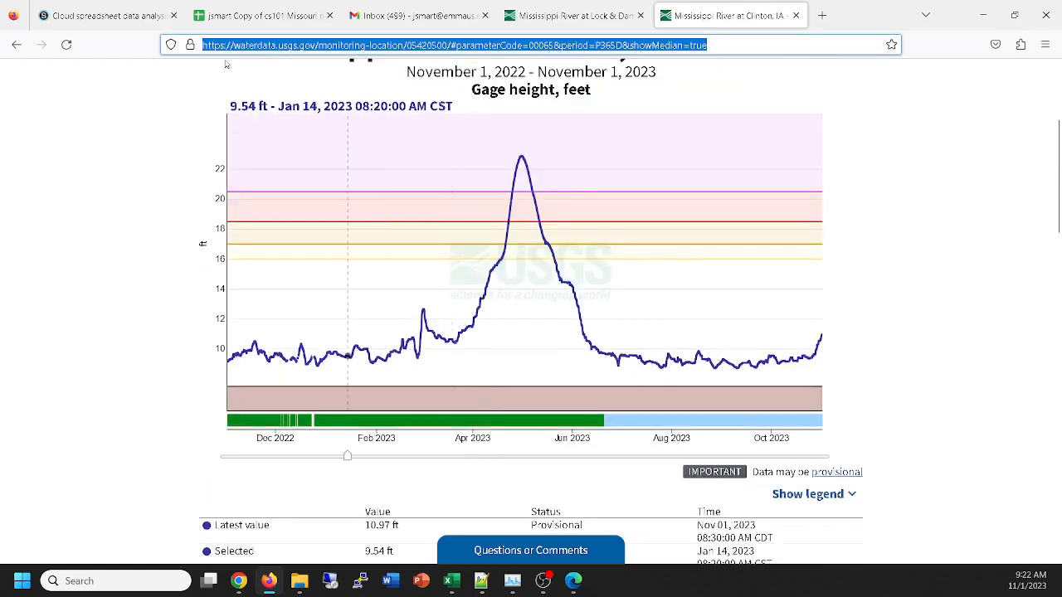
left_click(104, 15)
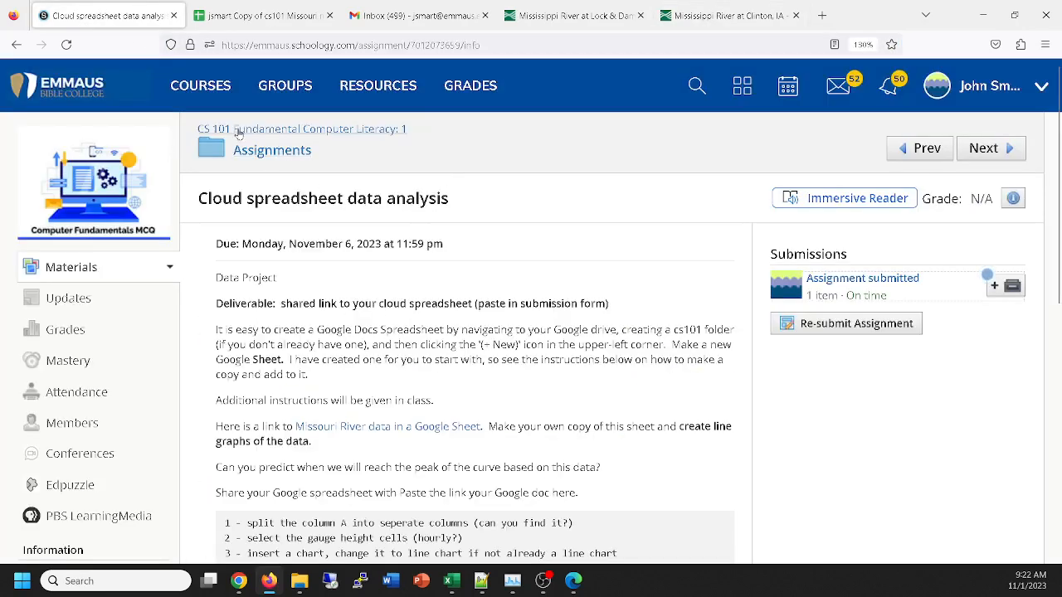
left_click(201, 87)
scroll(483, 249, "down", 5)
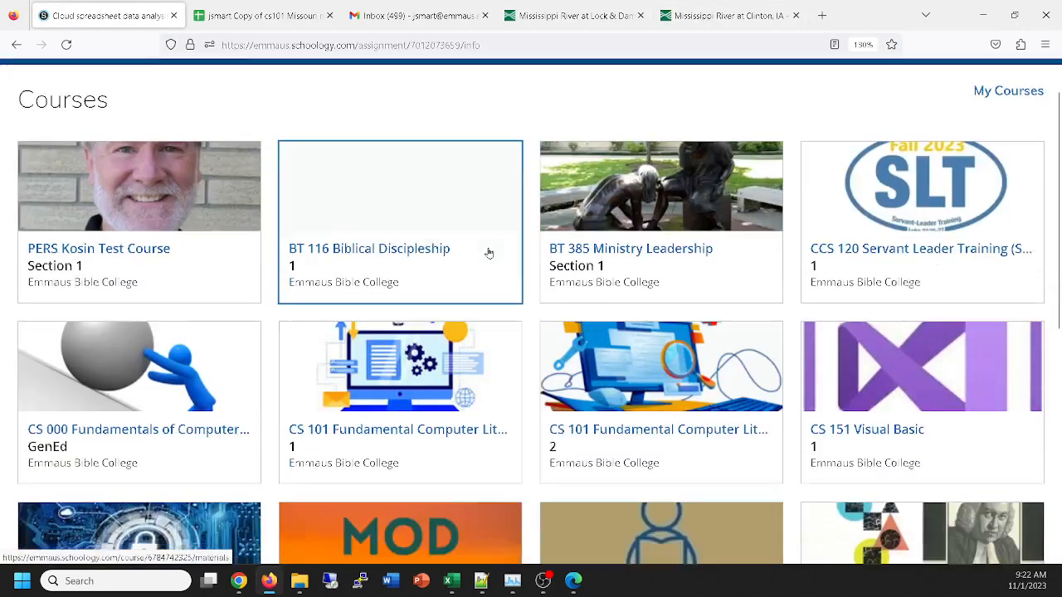
scroll(780, 224, "up", 2)
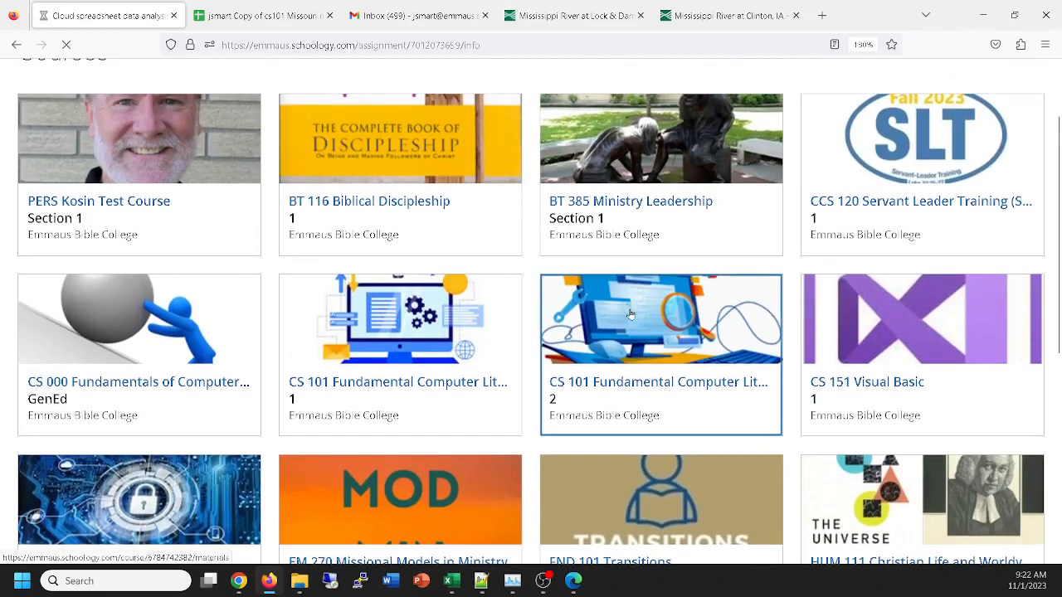
left_click(640, 324)
Step: Open the Cloud spreadsheet data analysis assignment from the course's Assignments folder
scroll(396, 285, "down", 10)
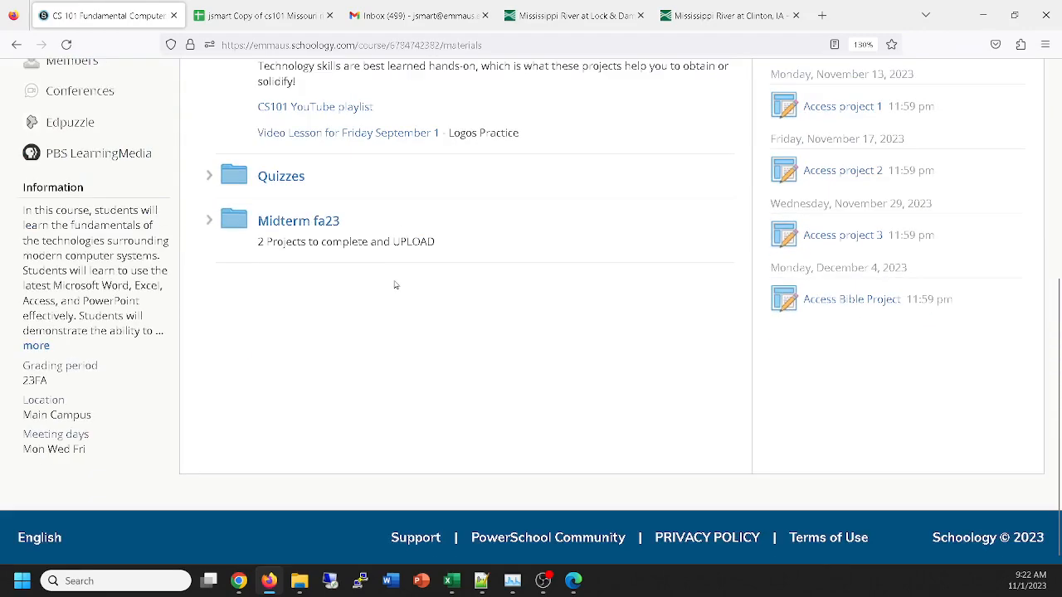
scroll(349, 249, "up", 8)
left_click(274, 334)
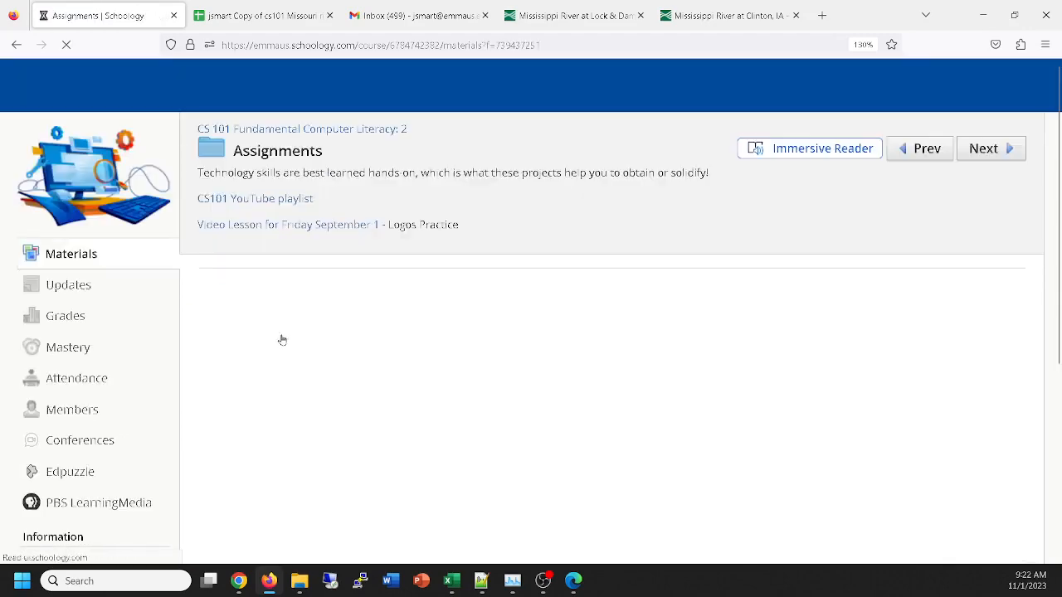
scroll(317, 305, "down", 10)
scroll(318, 305, "down", 7)
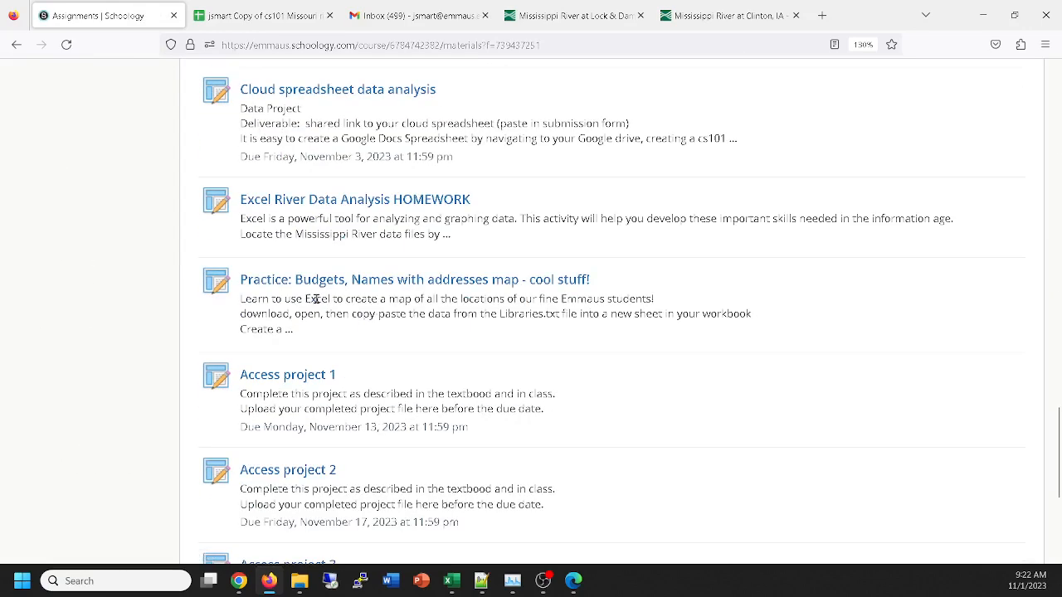
scroll(323, 299, "up", 2)
left_click(318, 283)
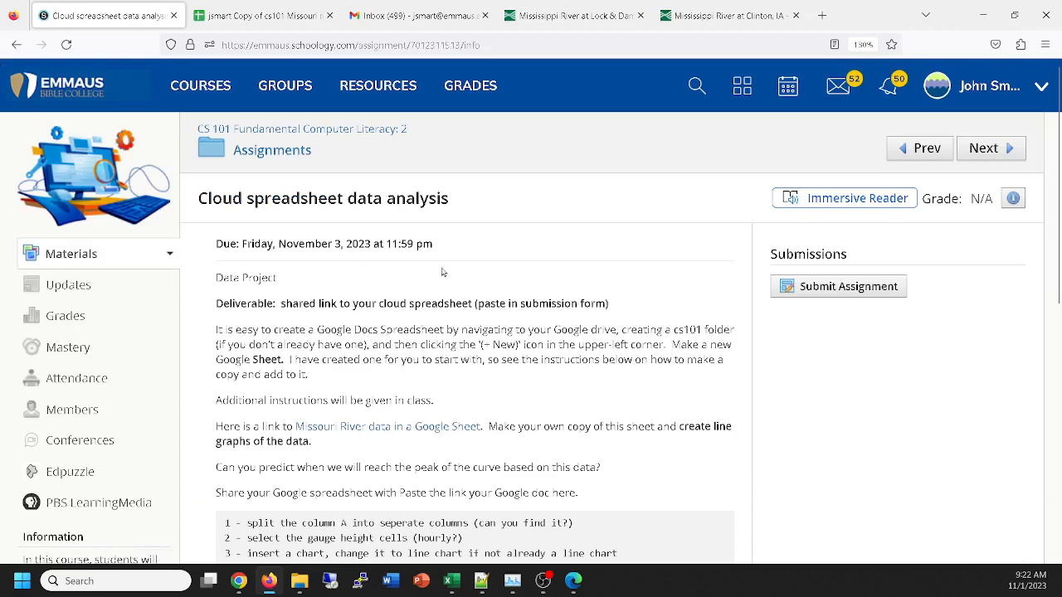
Step: Close the older copy of the Missouri river sheet and open the assignment's Missouri River data in a Google Sheet link
key("ctrl+plus")
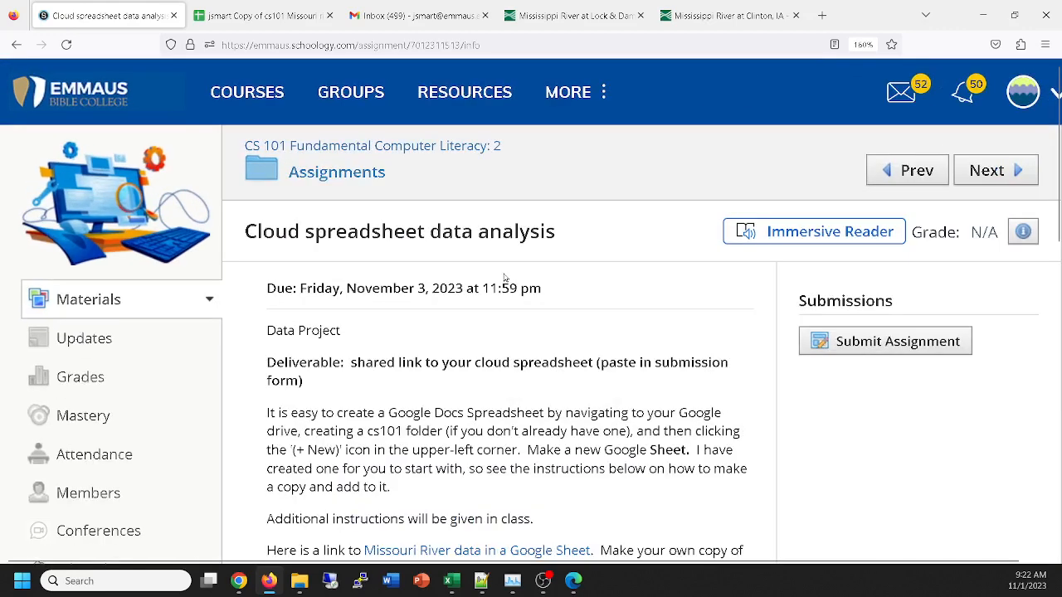
scroll(505, 278, "down", 3)
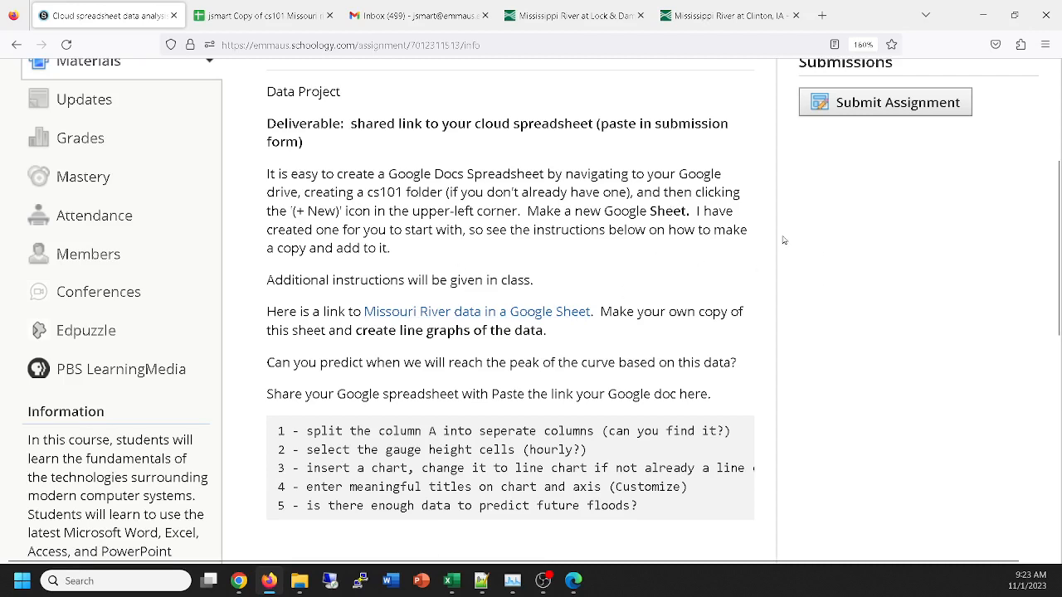
left_click(330, 15)
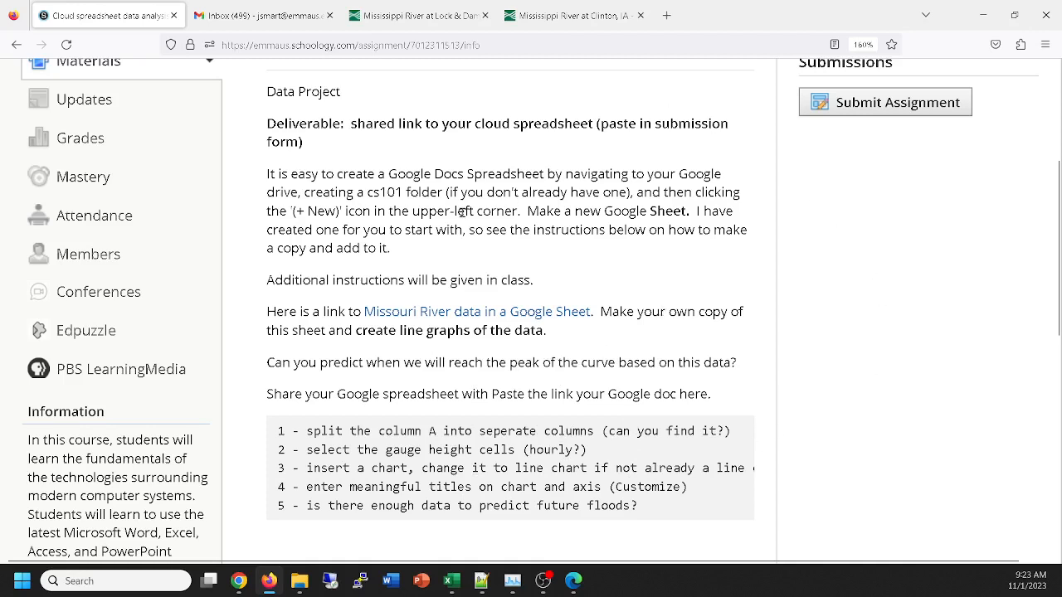
left_click(476, 318)
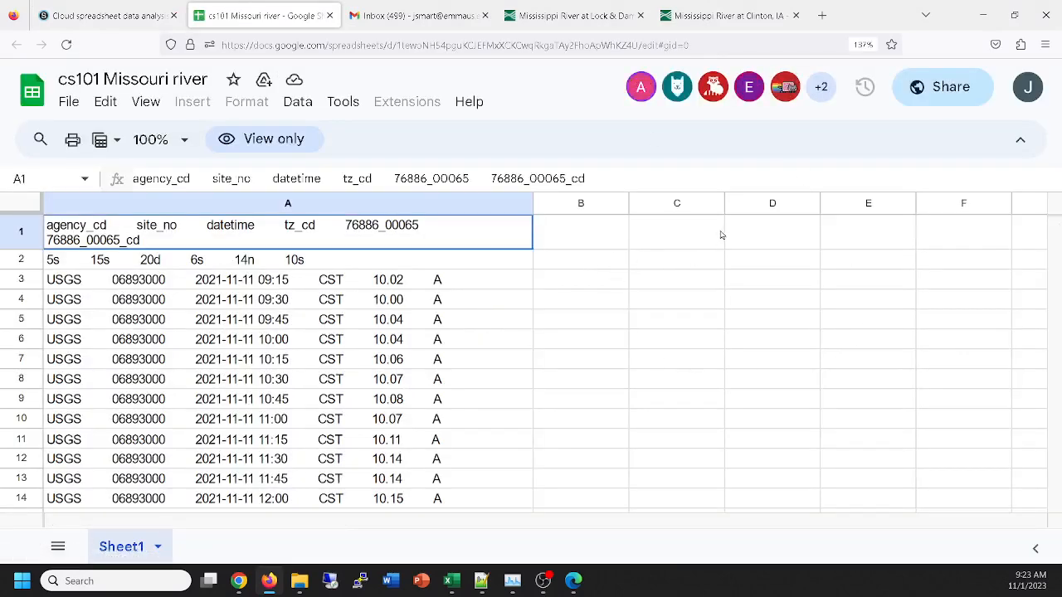
left_click(67, 102)
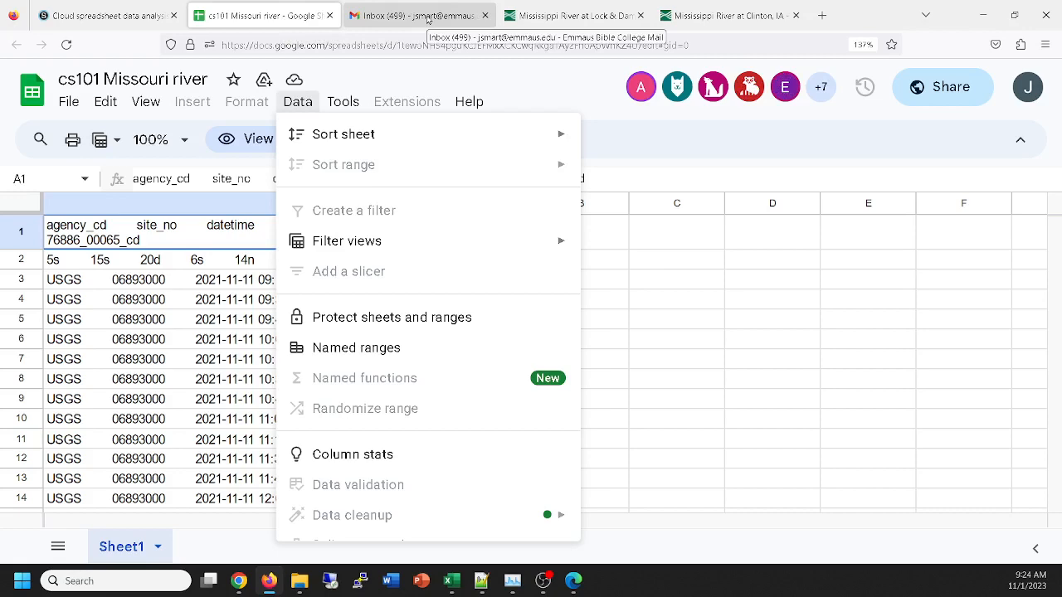
left_click(69, 101)
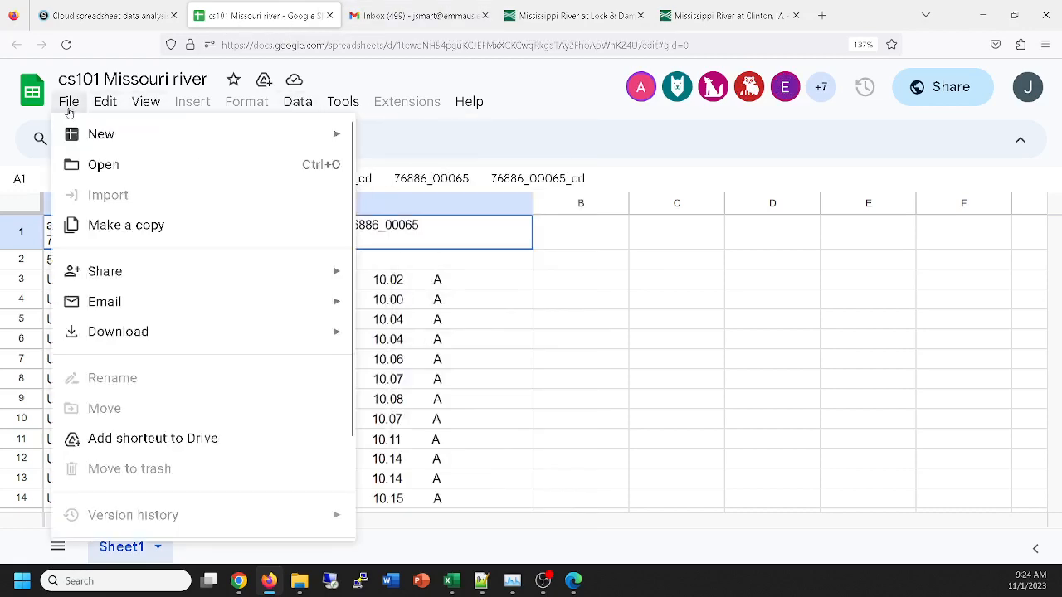
left_click(67, 45)
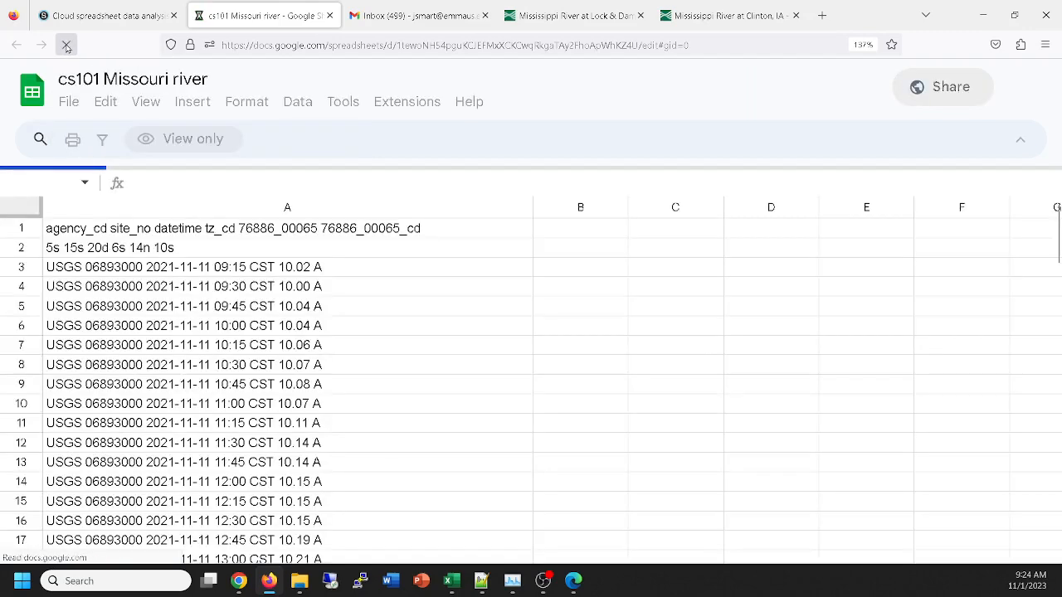
left_click(68, 101)
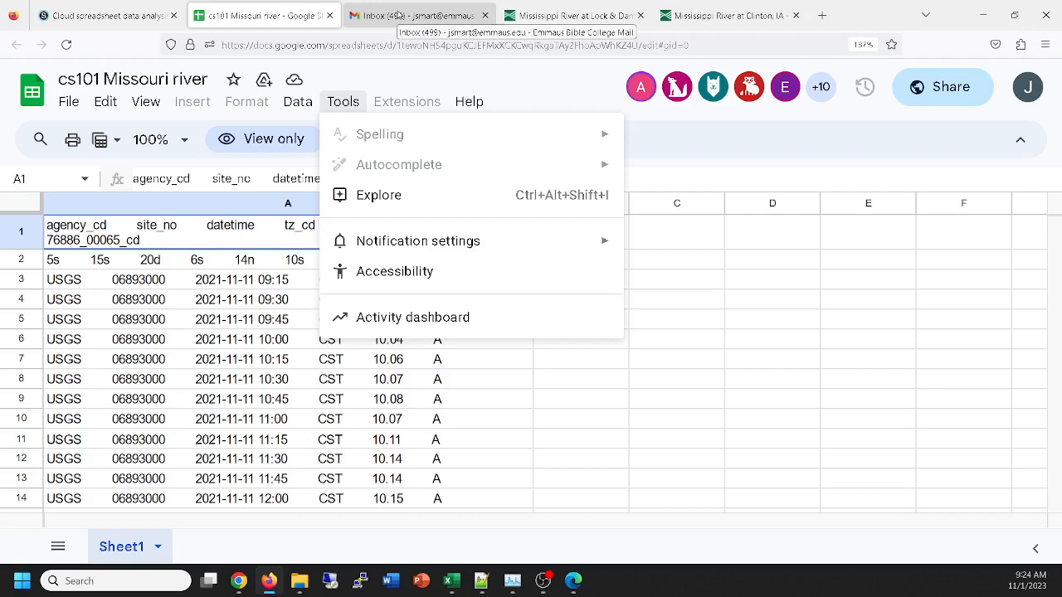
mouse_move(106, 103)
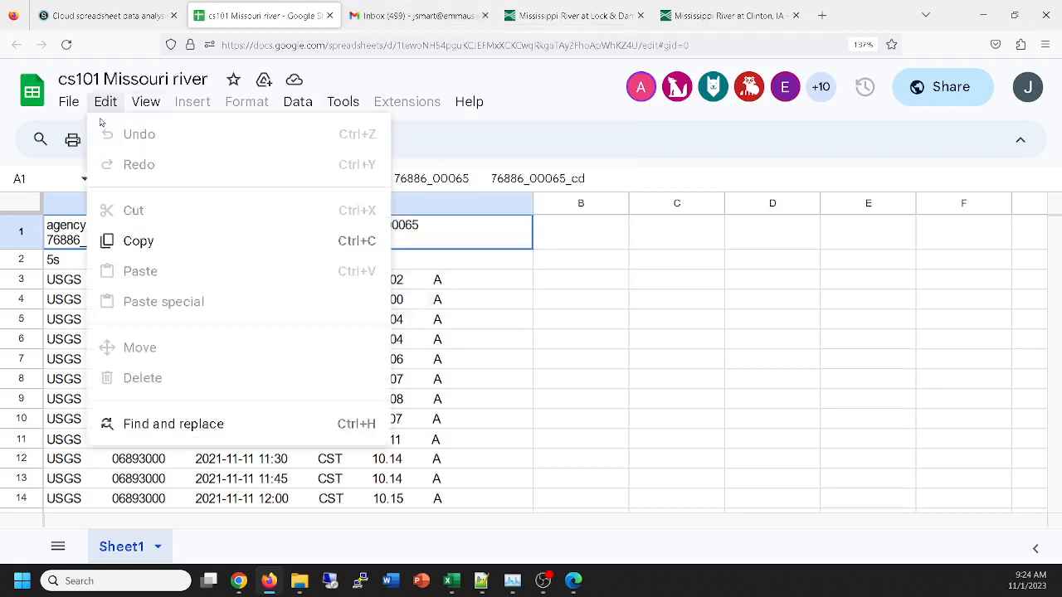
left_click(66, 105)
left_click(66, 106)
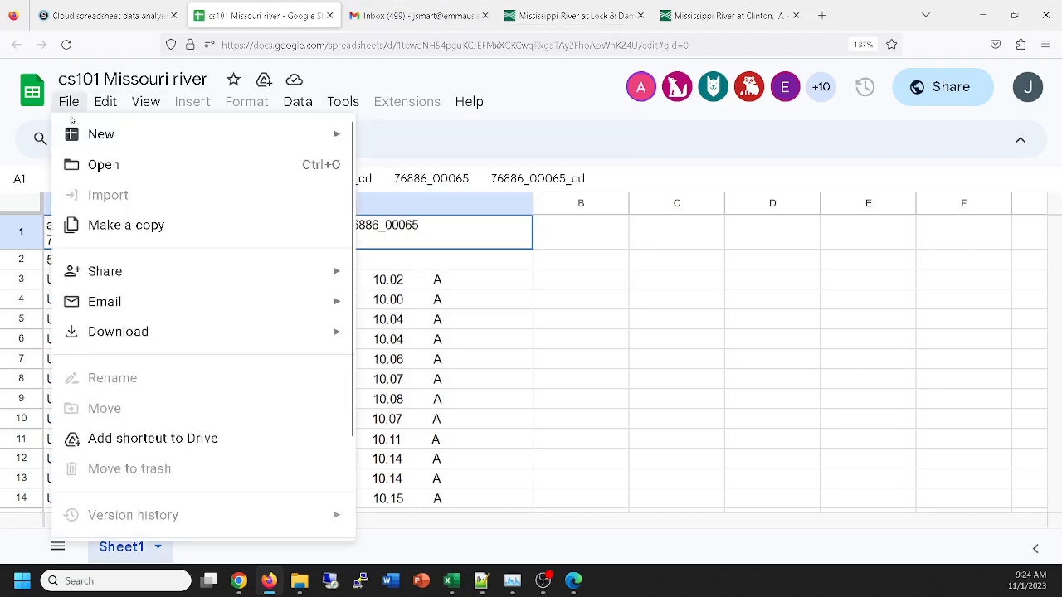
mouse_move(109, 334)
mouse_move(328, 343)
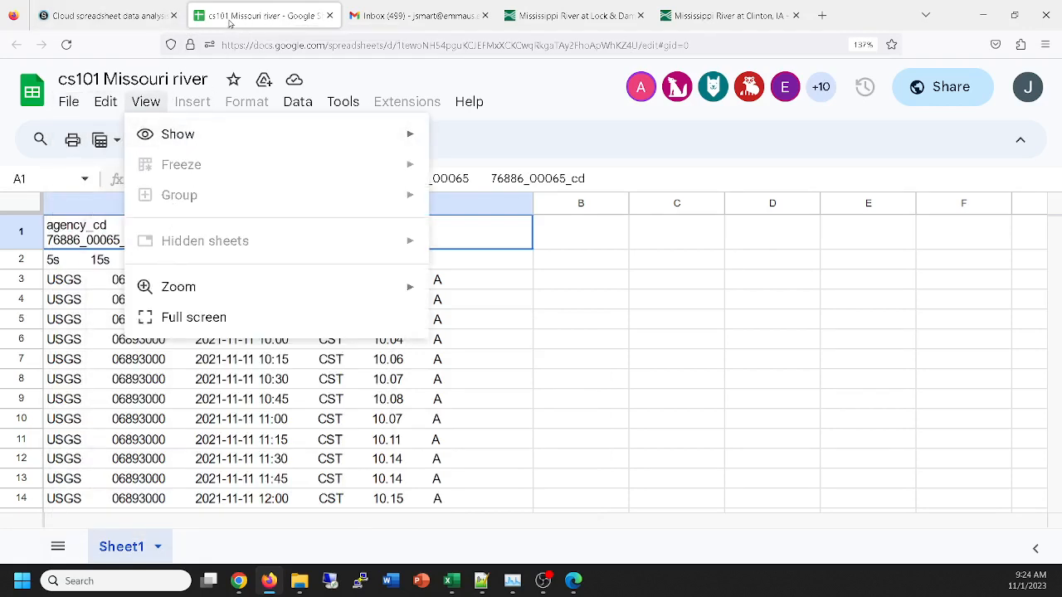
Step: Start a copy of the cs101 Missouri river sheet and prefix its name with the student's username and "section 2"
mouse_move(73, 108)
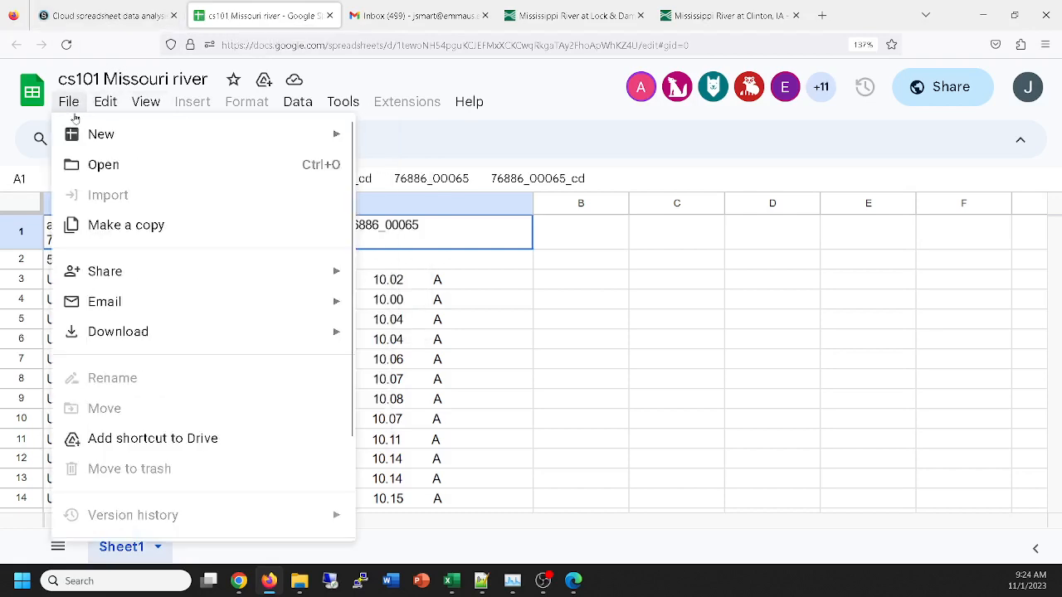
left_click(125, 225)
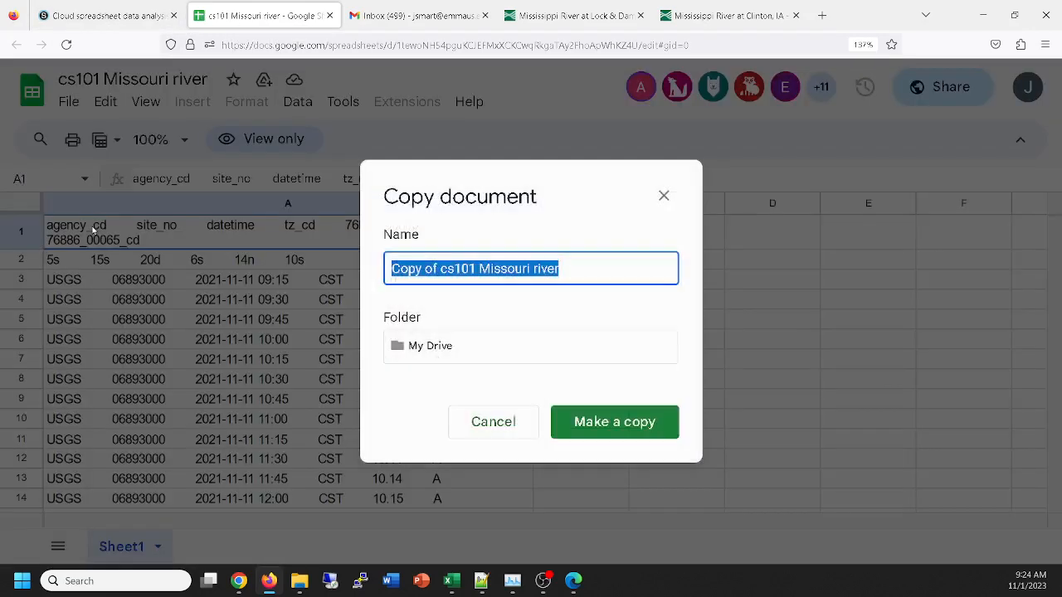
left_click(386, 275)
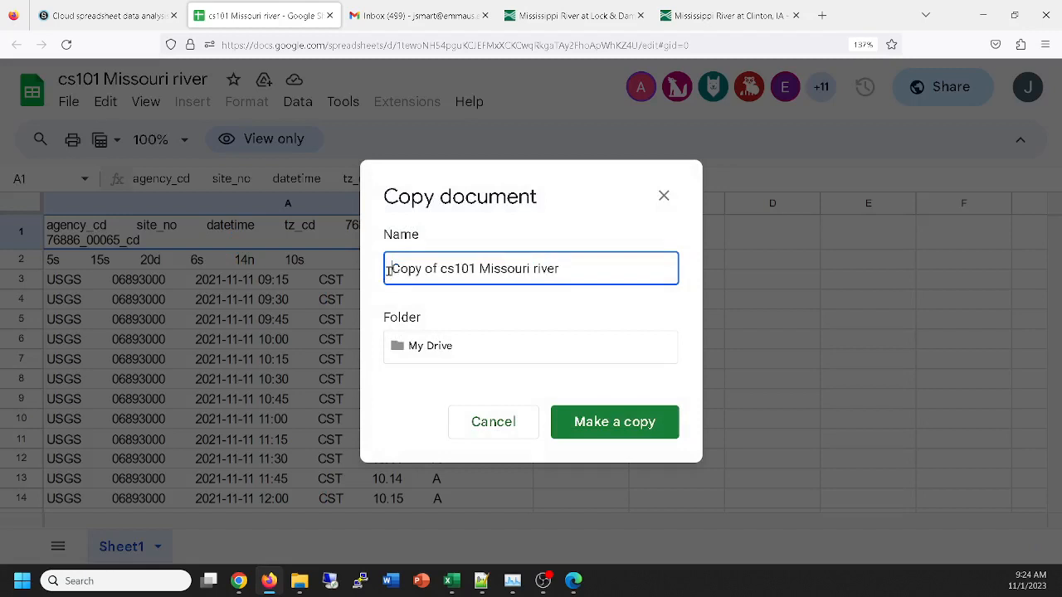
type("s")
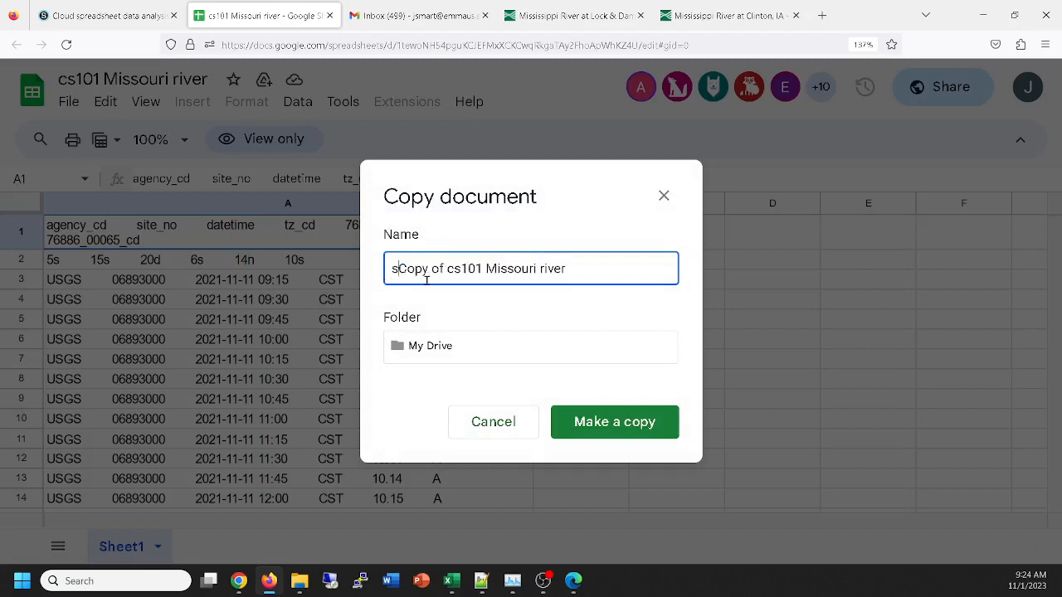
key("BackSpace")
type("jsmart section ")
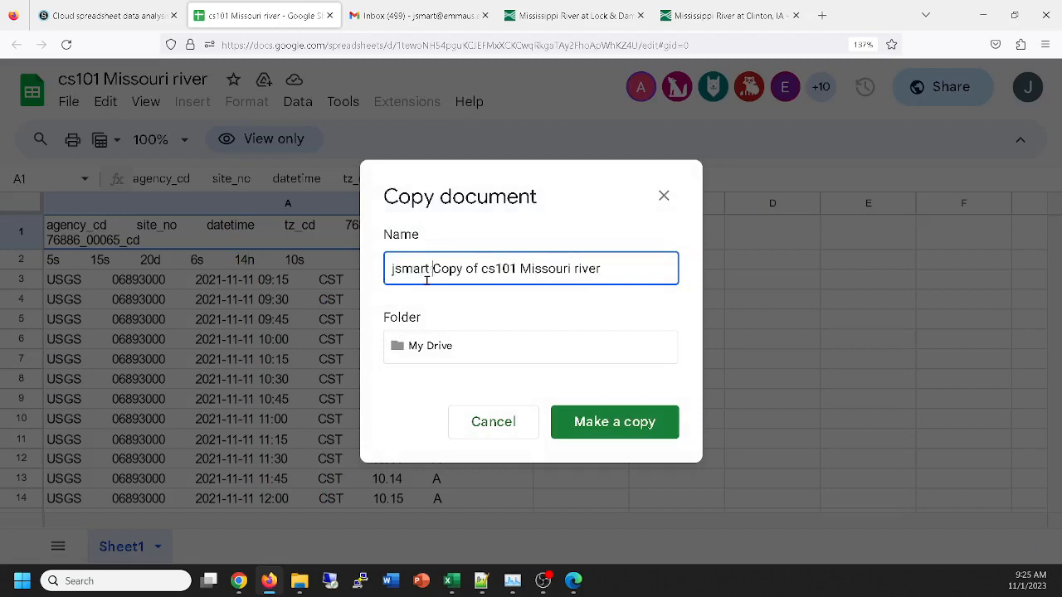
type("2")
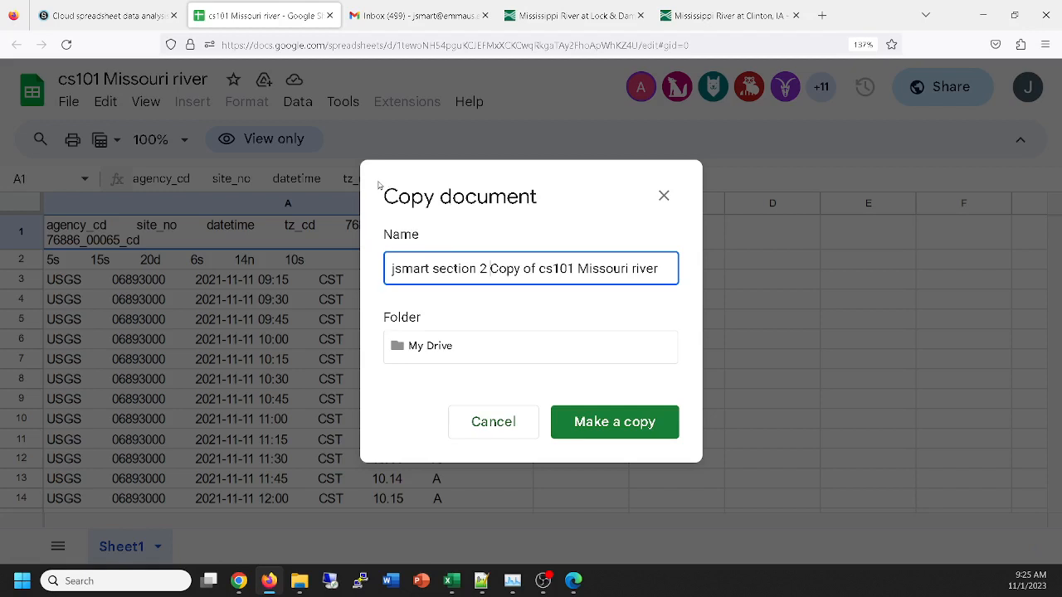
Step: Choose the cs101fa23a folder as the copy's location and create the copy
left_click(448, 349)
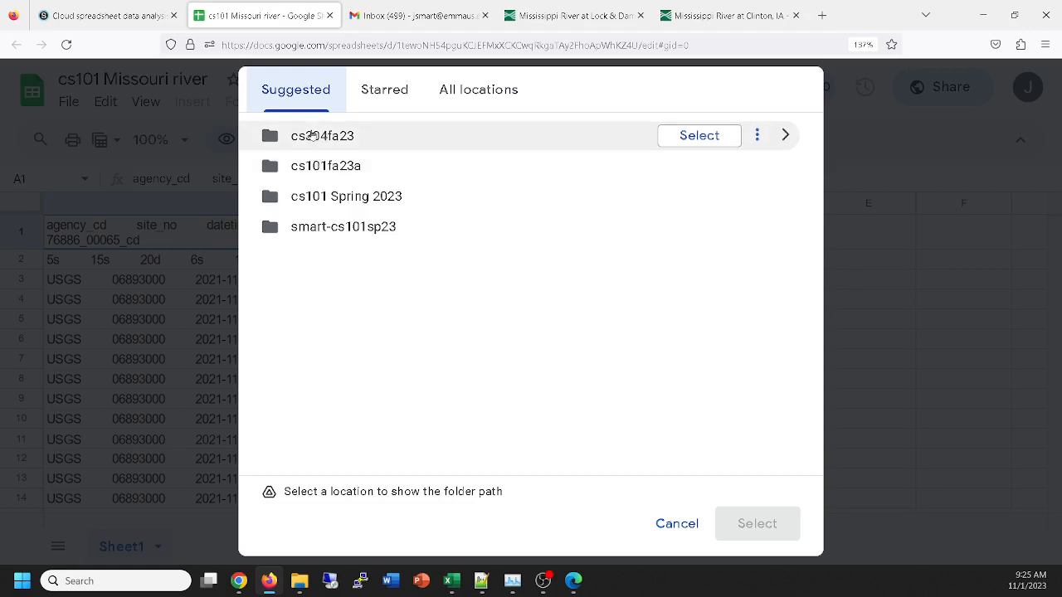
left_click(316, 172)
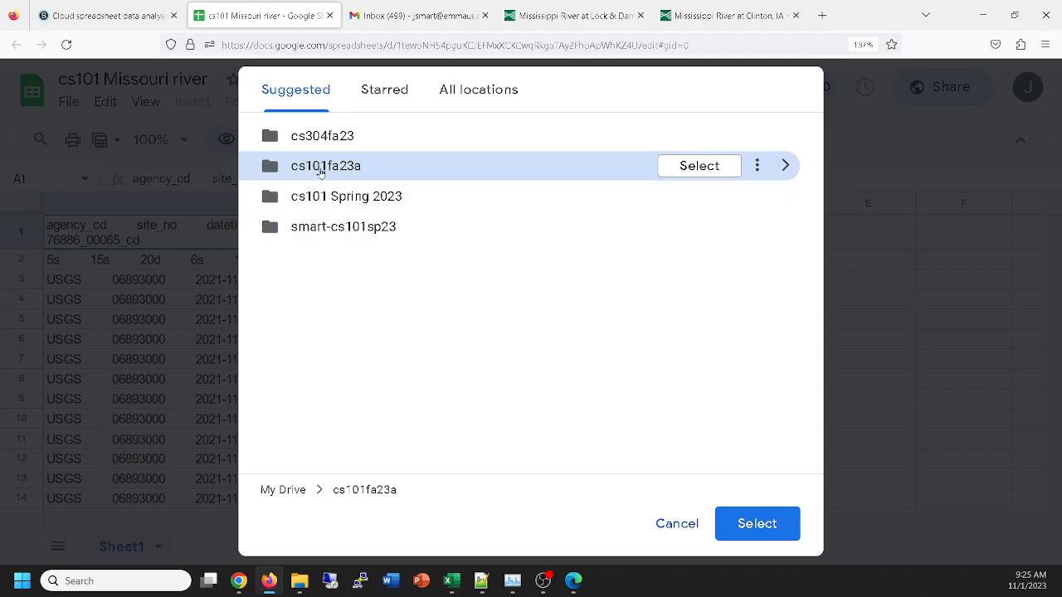
left_click(767, 524)
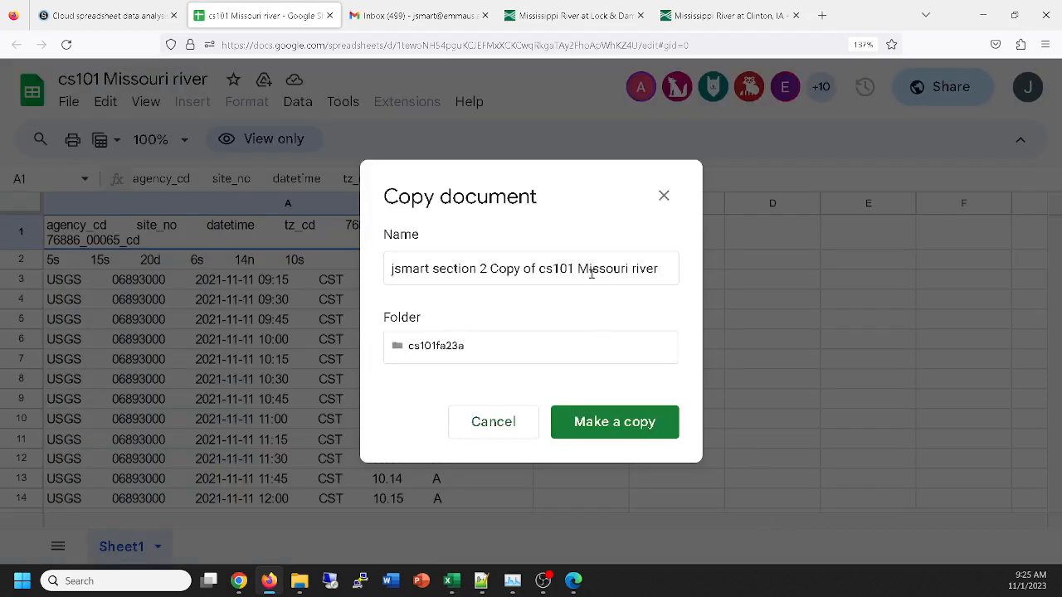
left_click(615, 425)
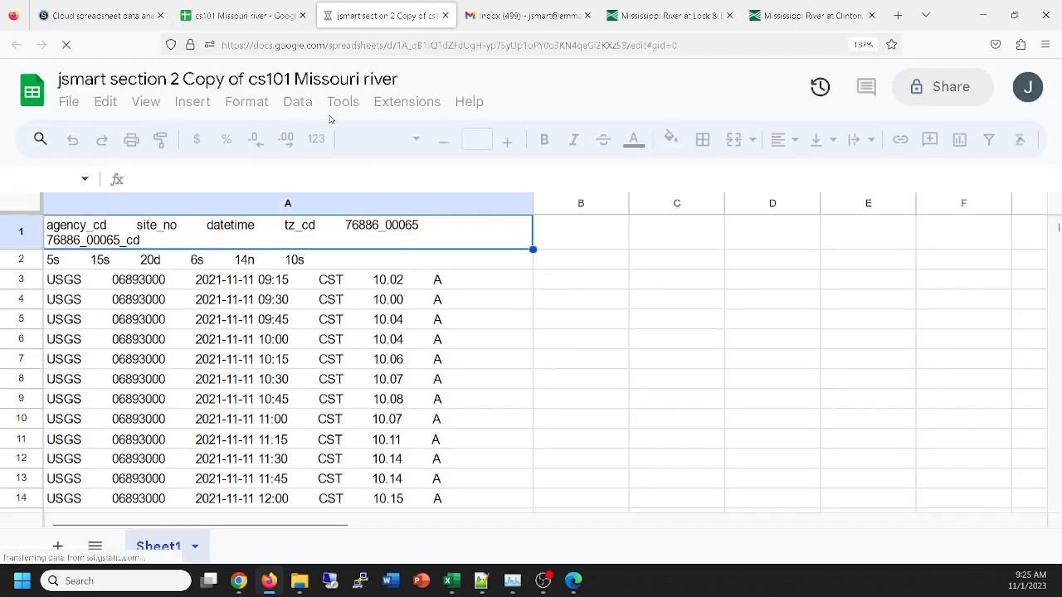
Step: Revisit the assignment's Missouri River sheet link and compare the view-only original sheet with the section 2 copy
left_click(83, 16)
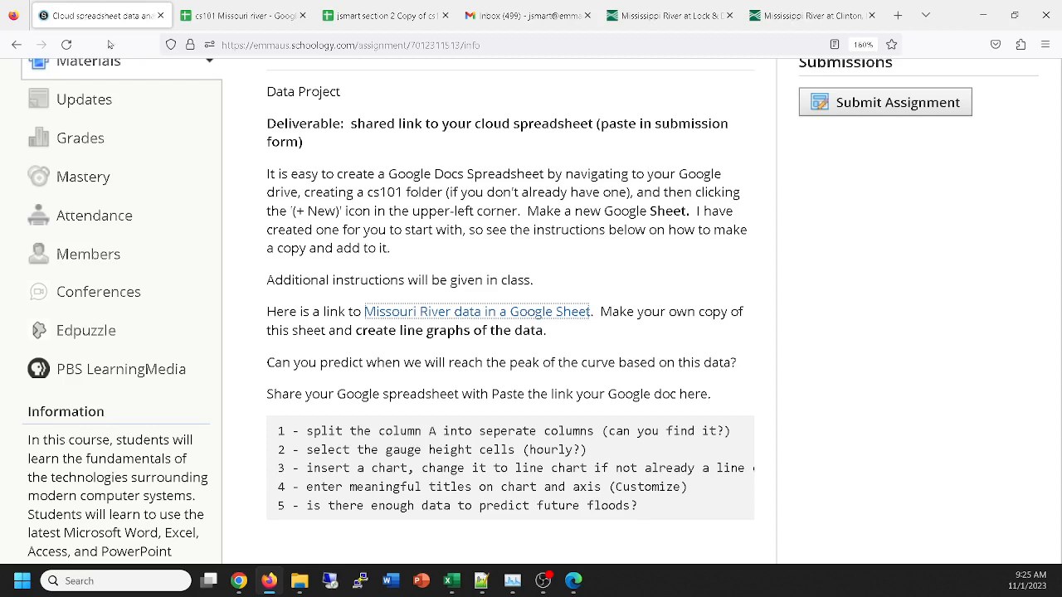
left_click(426, 318)
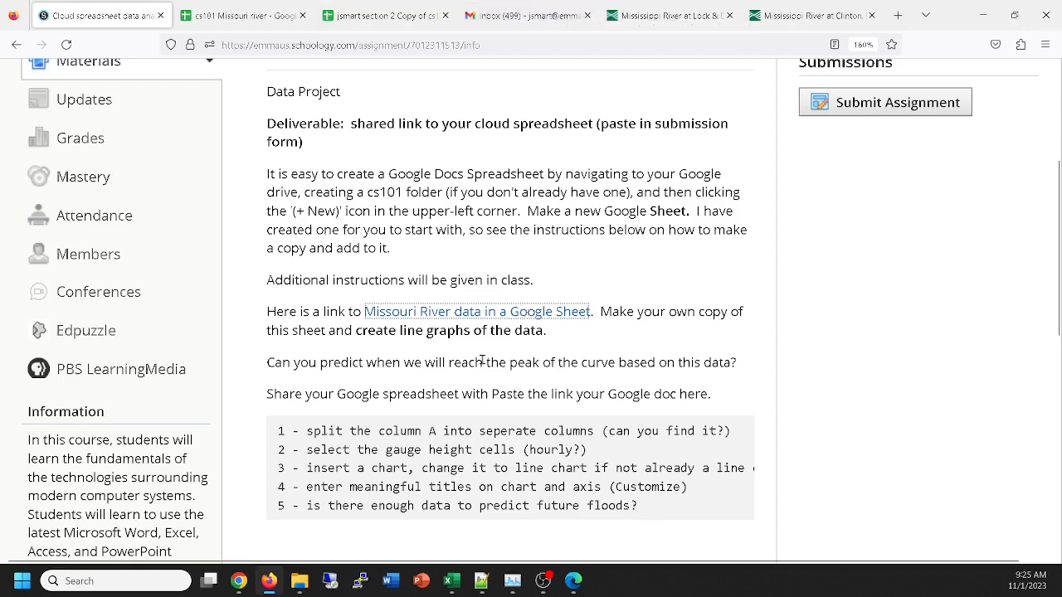
left_click(464, 314)
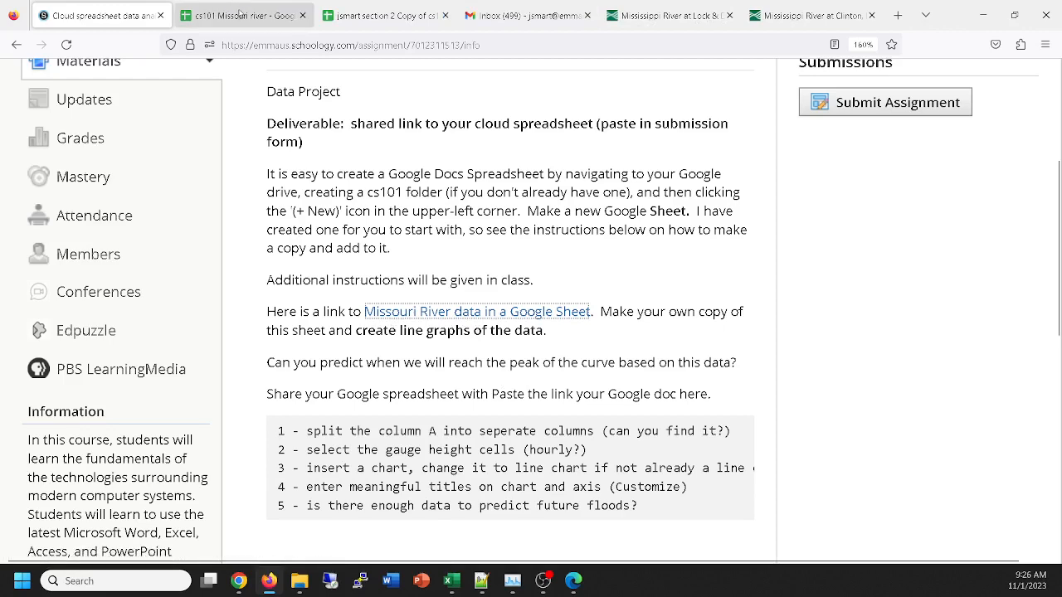
left_click(332, 17)
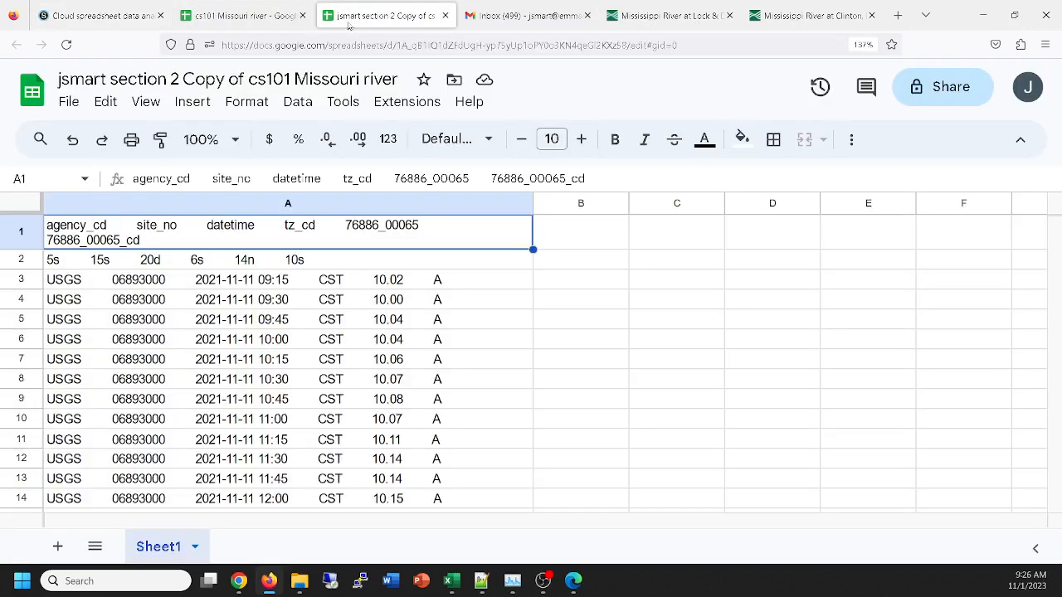
left_click(247, 16)
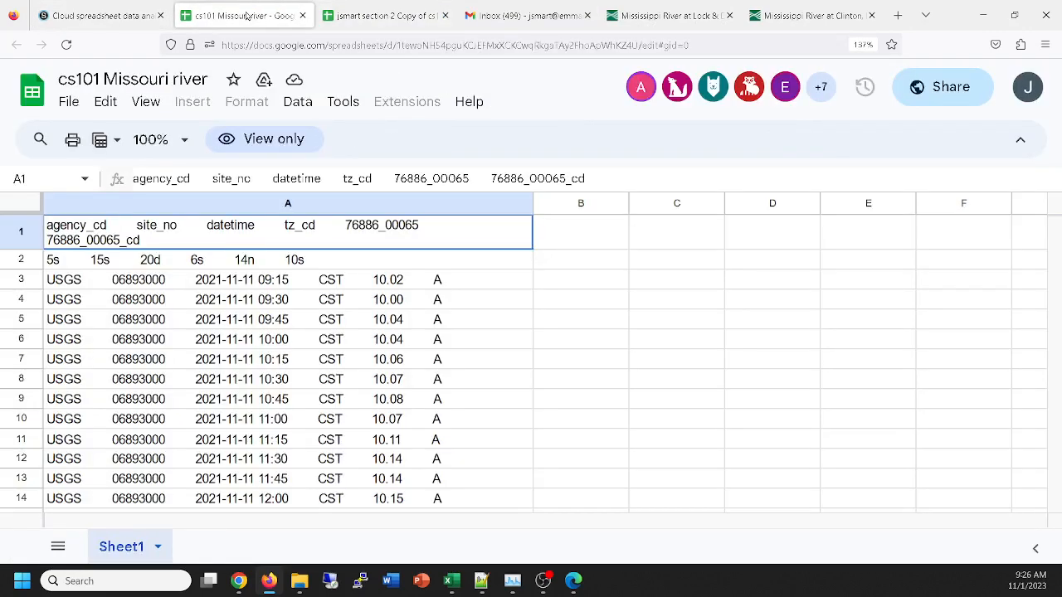
left_click(377, 15)
left_click(263, 11)
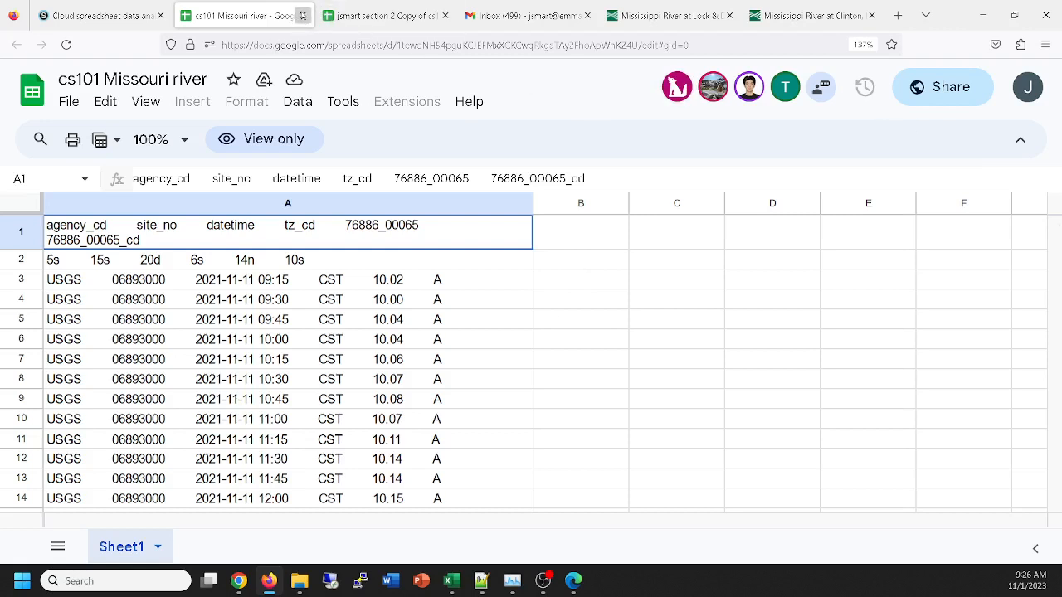
Step: Close the original view-only sheet and delete row 2 with the 5s, 15s, 20d format codes from the section 2 copy
left_click(303, 15)
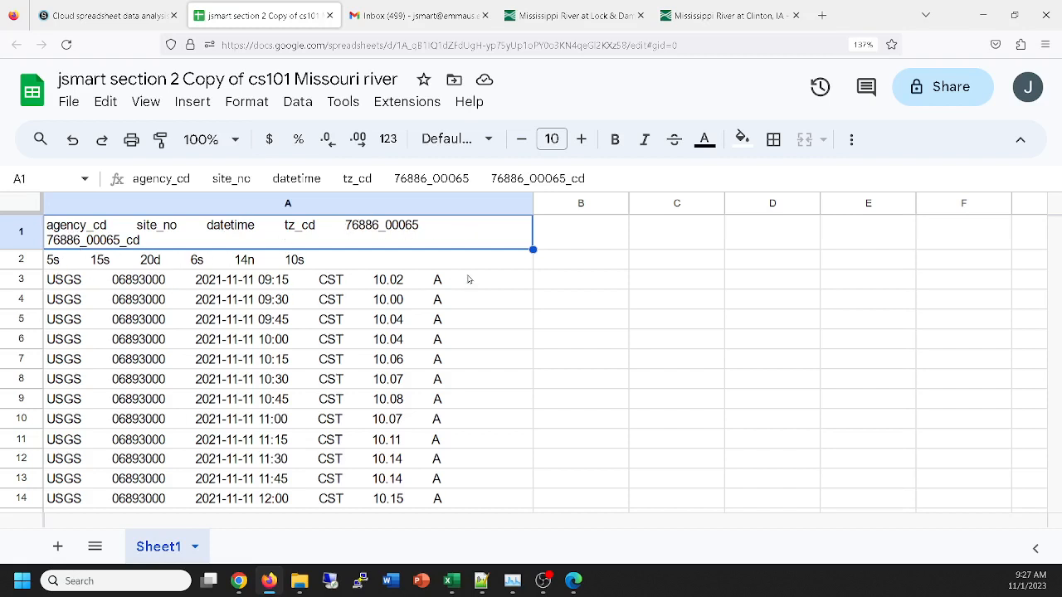
left_click(23, 260)
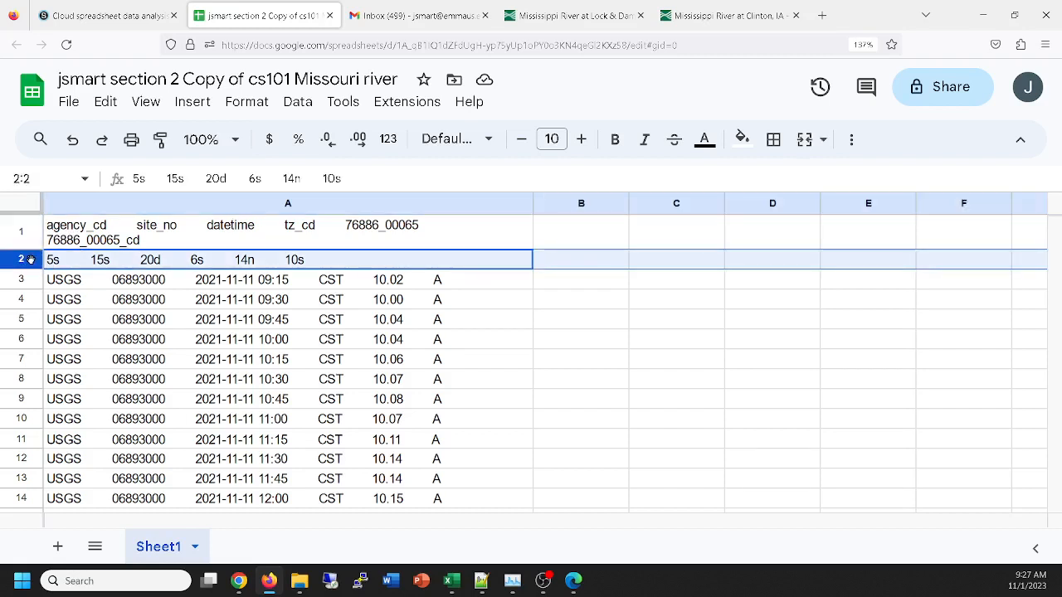
right_click(18, 260)
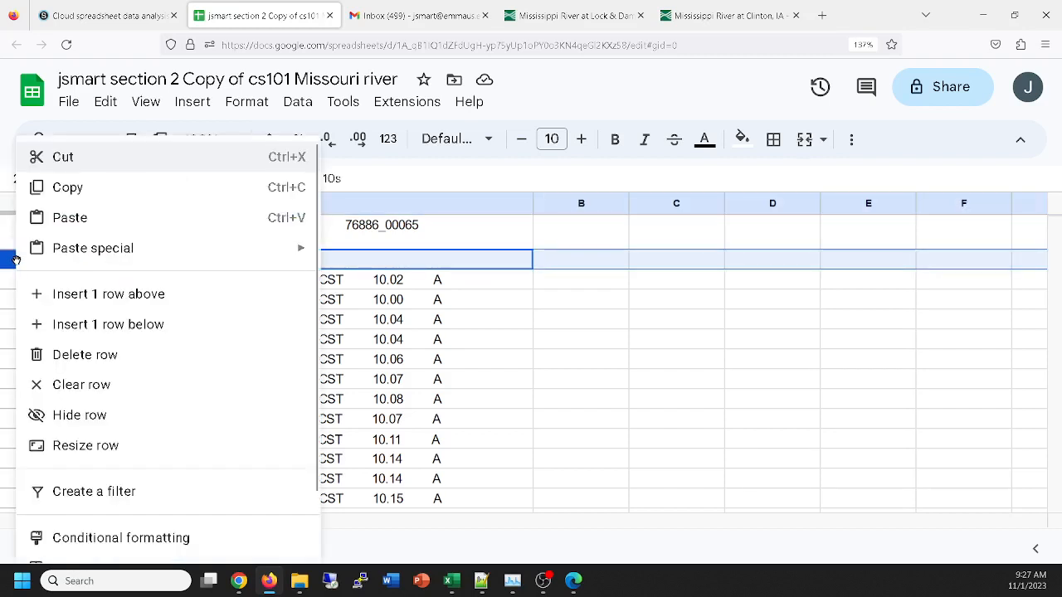
left_click(27, 353)
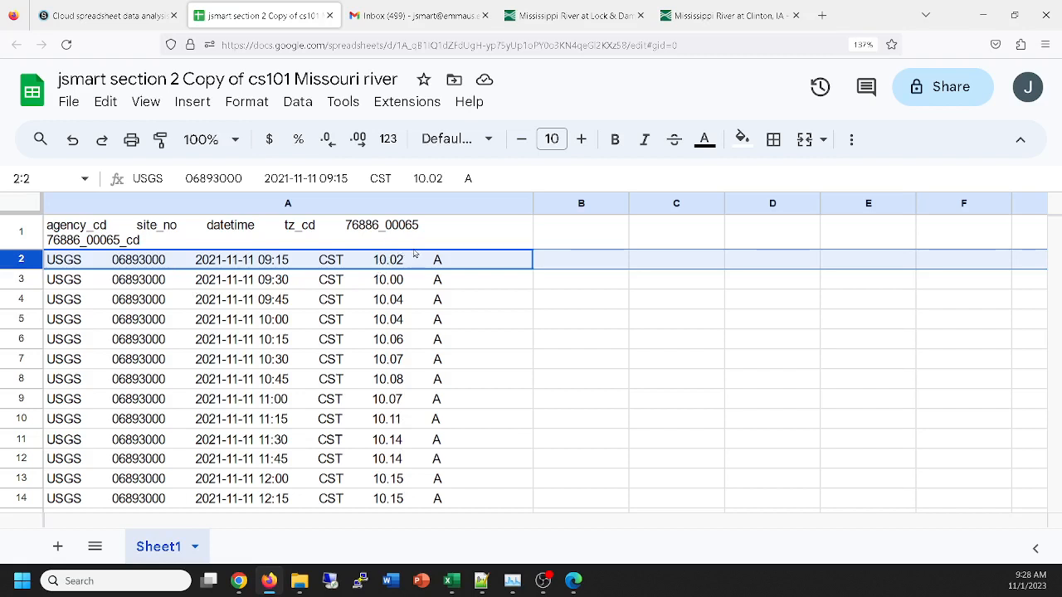
key("ctrl+z")
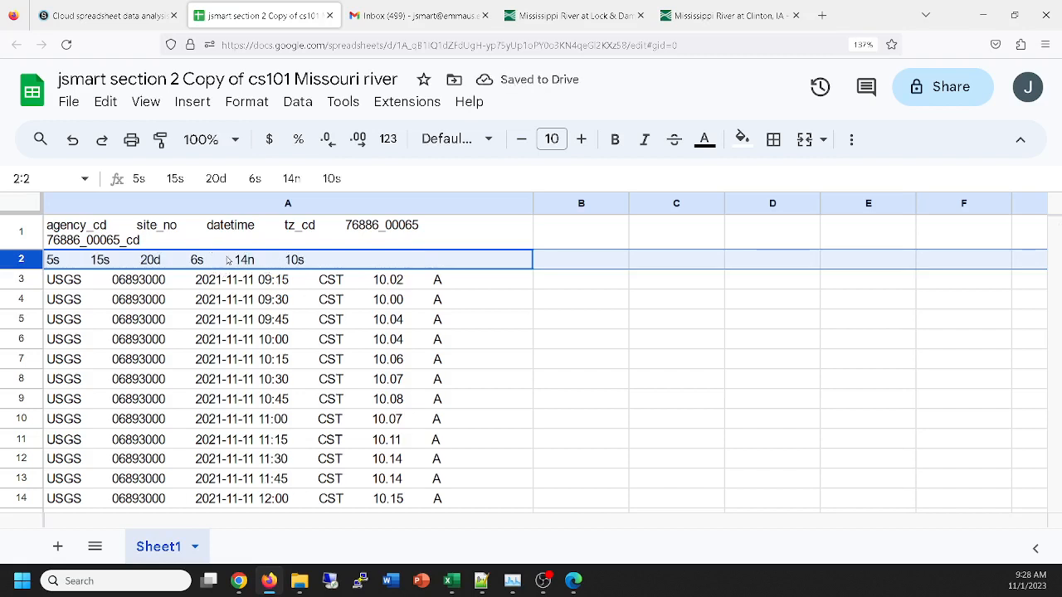
right_click(23, 260)
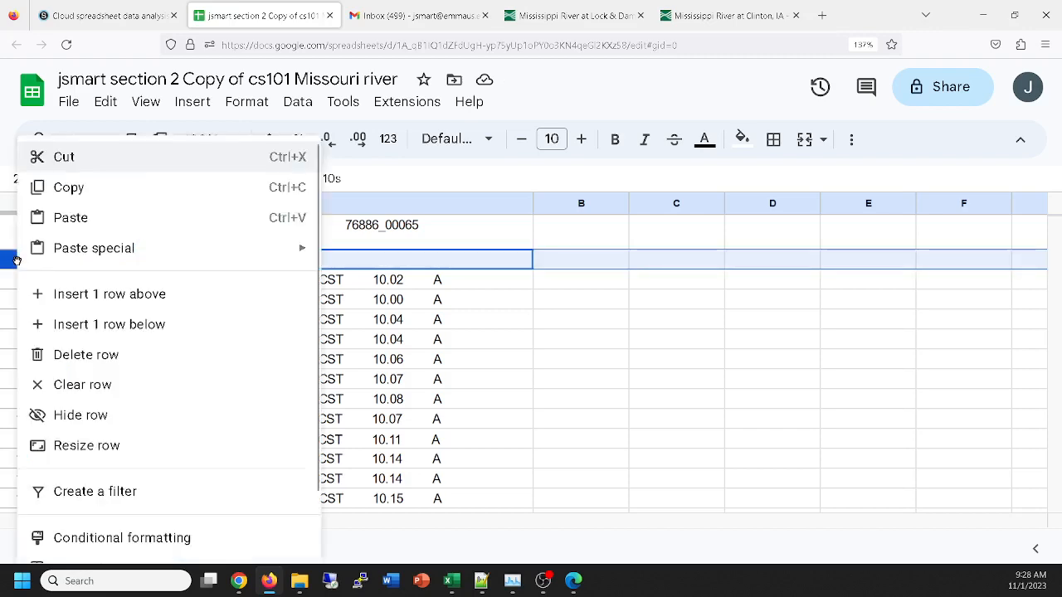
left_click(102, 356)
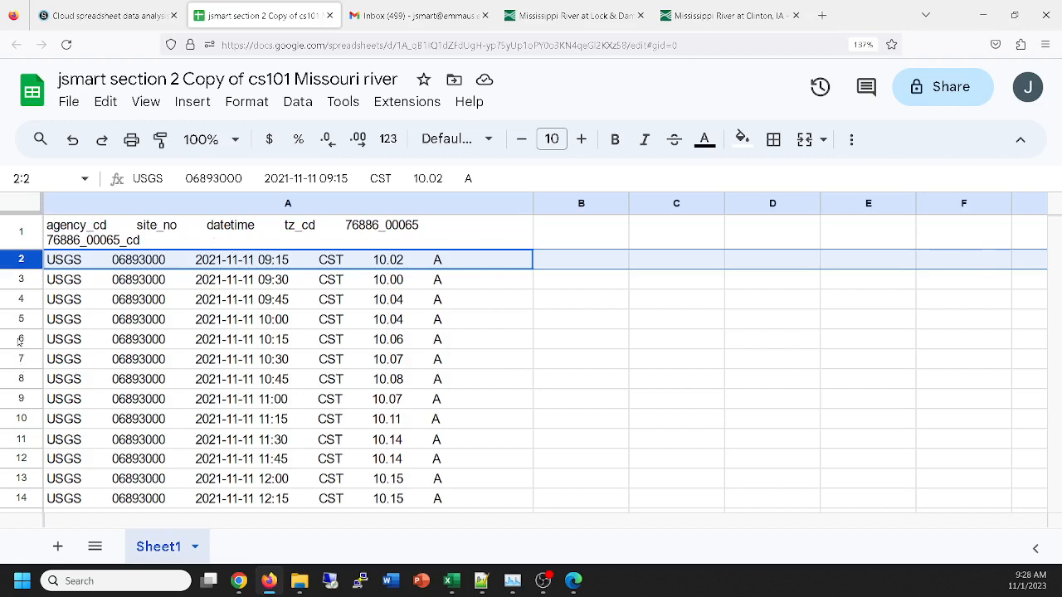
Step: Freeze the sheet's rows up to row 3
left_click(26, 282)
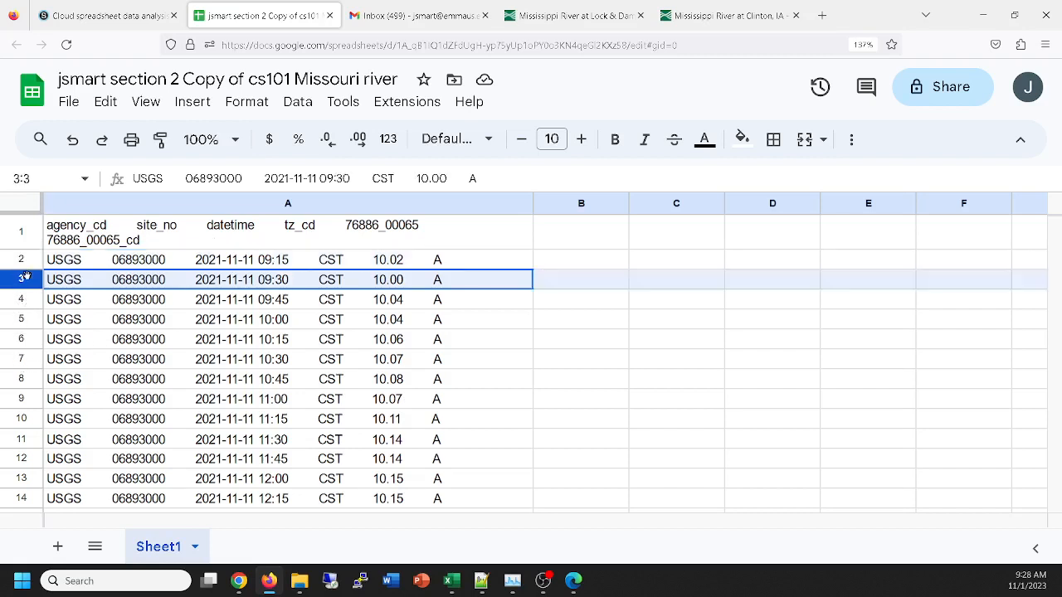
left_click(145, 103)
mouse_move(174, 175)
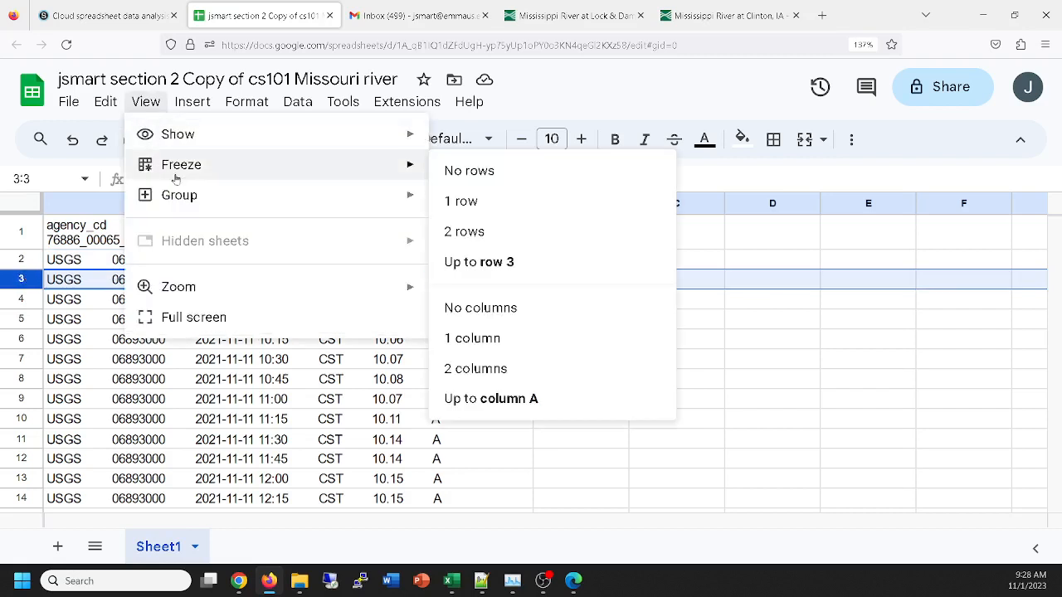
left_click(507, 259)
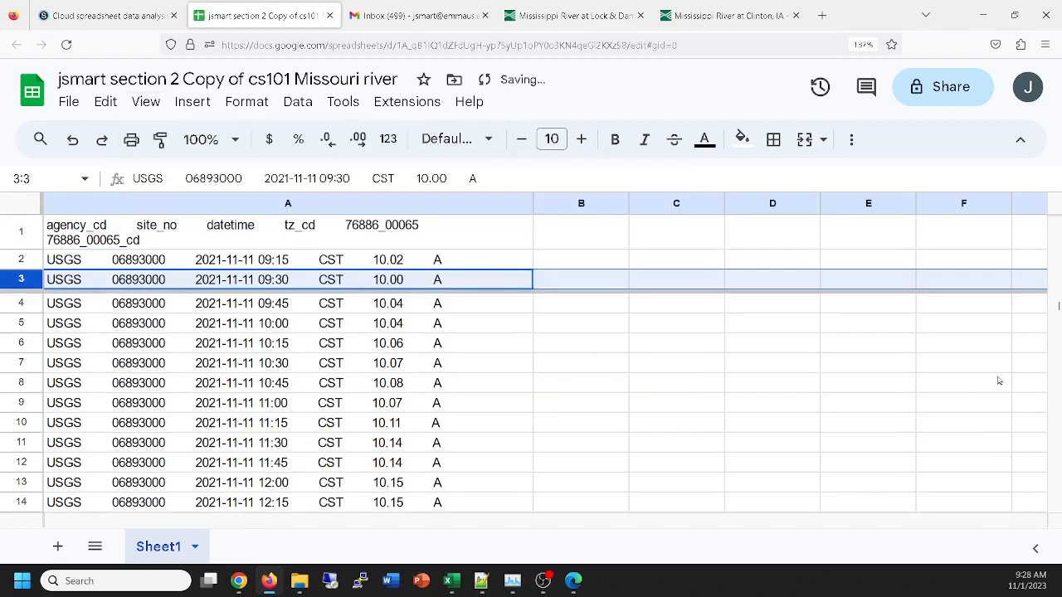
Step: Split column A's text into separate columns with automatic separator detection and narrow column A so all the data columns fit
left_click_drag(1056, 309, 1054, 518)
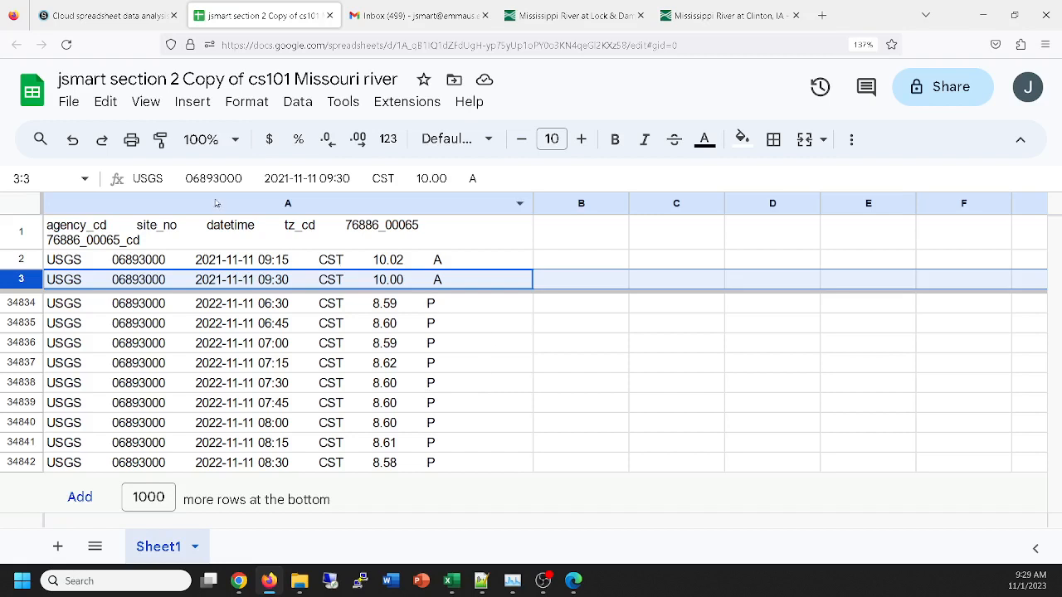
left_click(213, 201)
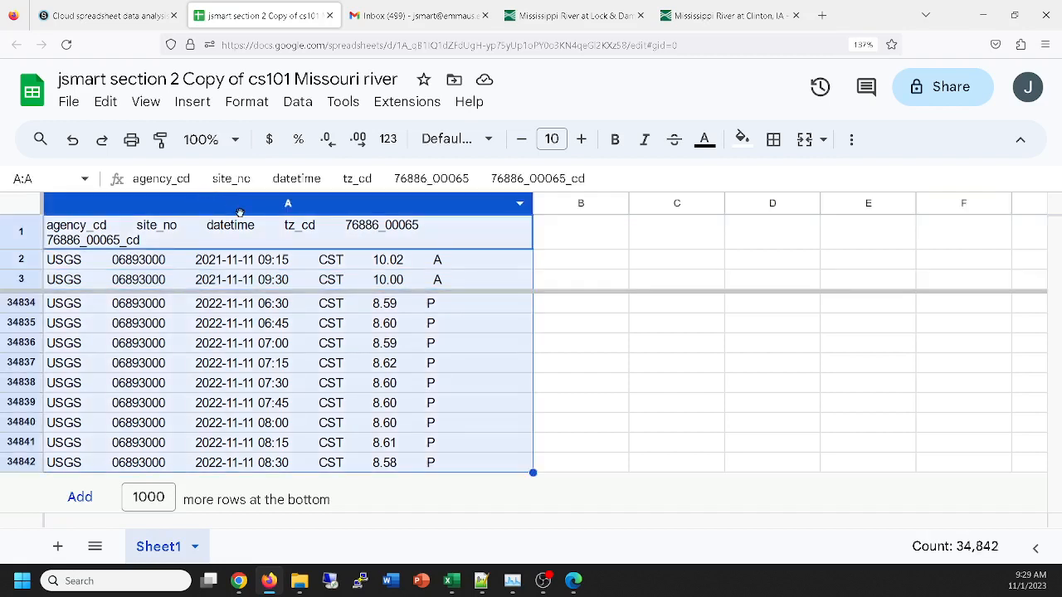
left_click(297, 102)
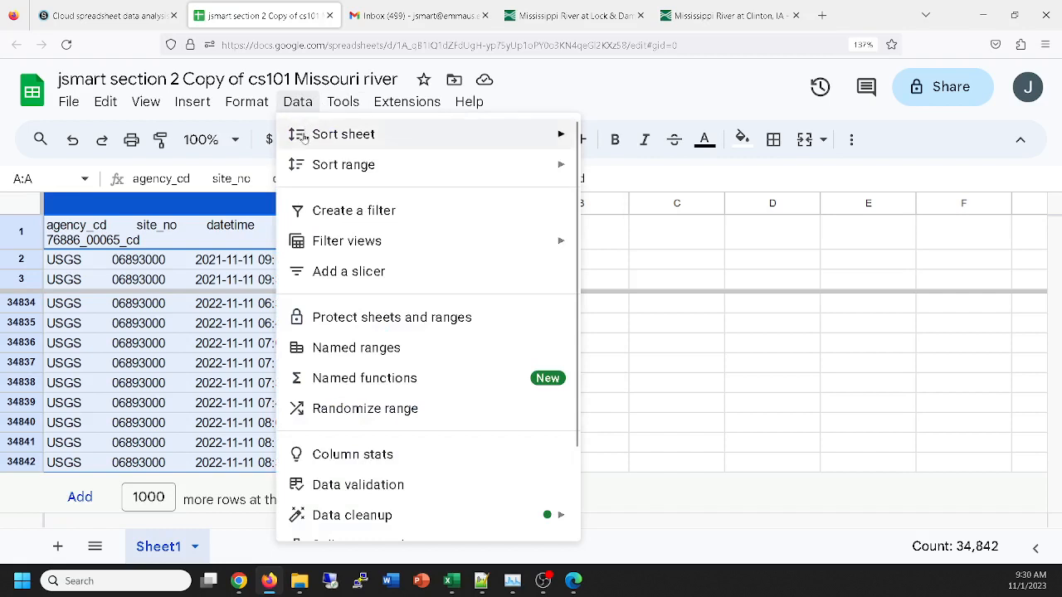
mouse_move(304, 138)
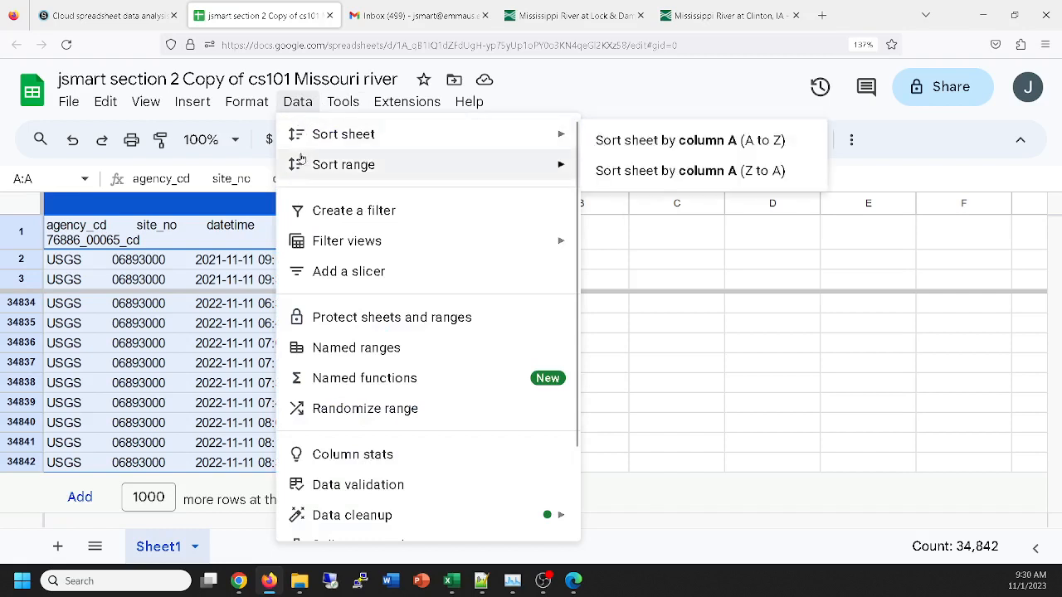
mouse_move(302, 165)
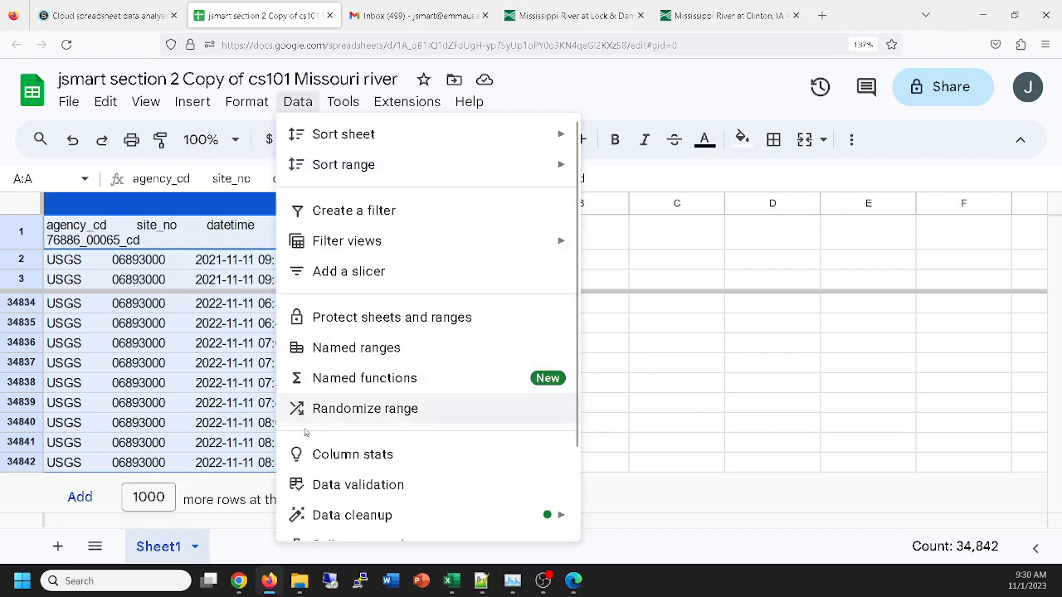
scroll(321, 477, "down", 2)
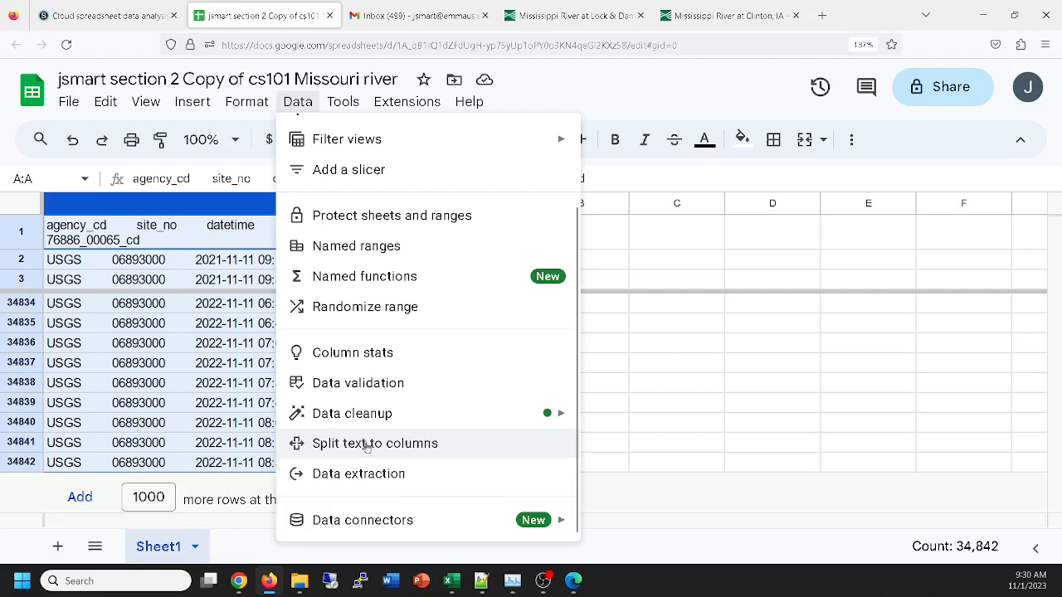
left_click(367, 445)
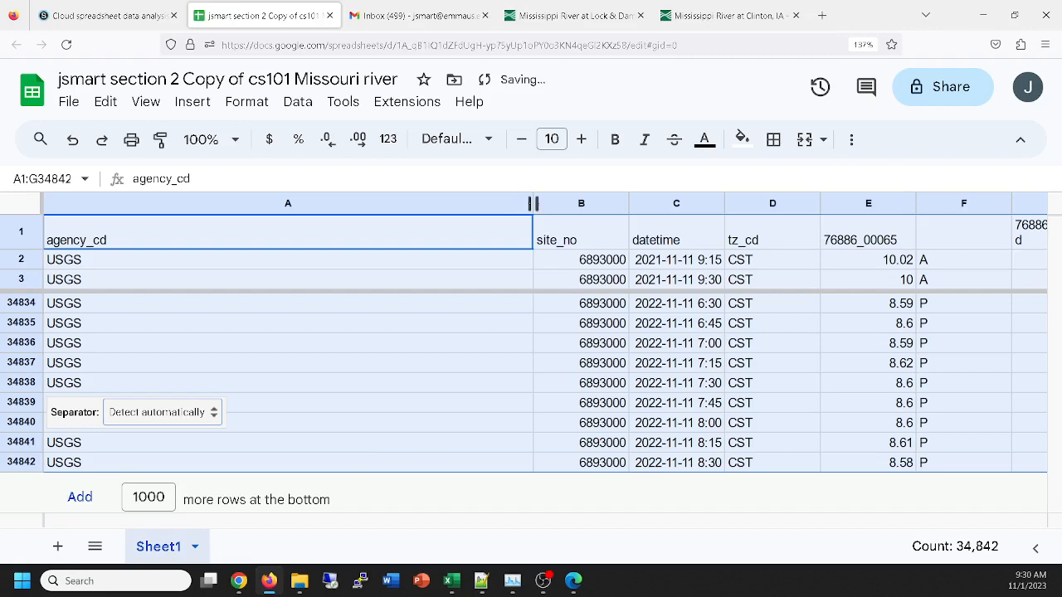
left_click_drag(533, 203, 202, 203)
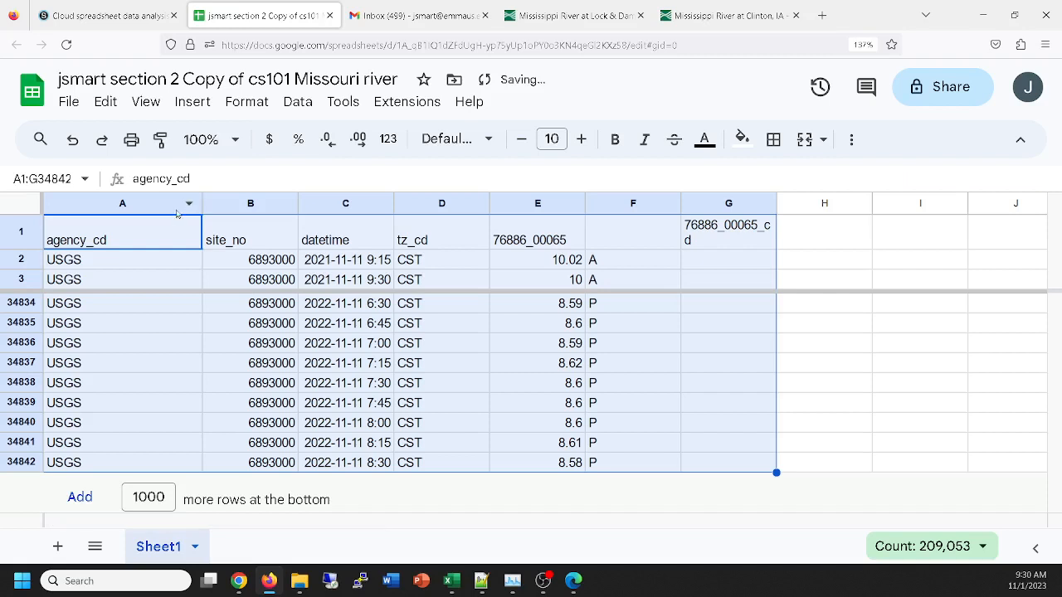
Step: Rename the 76886_00065 header in cell E1 to "height"
left_click(80, 209)
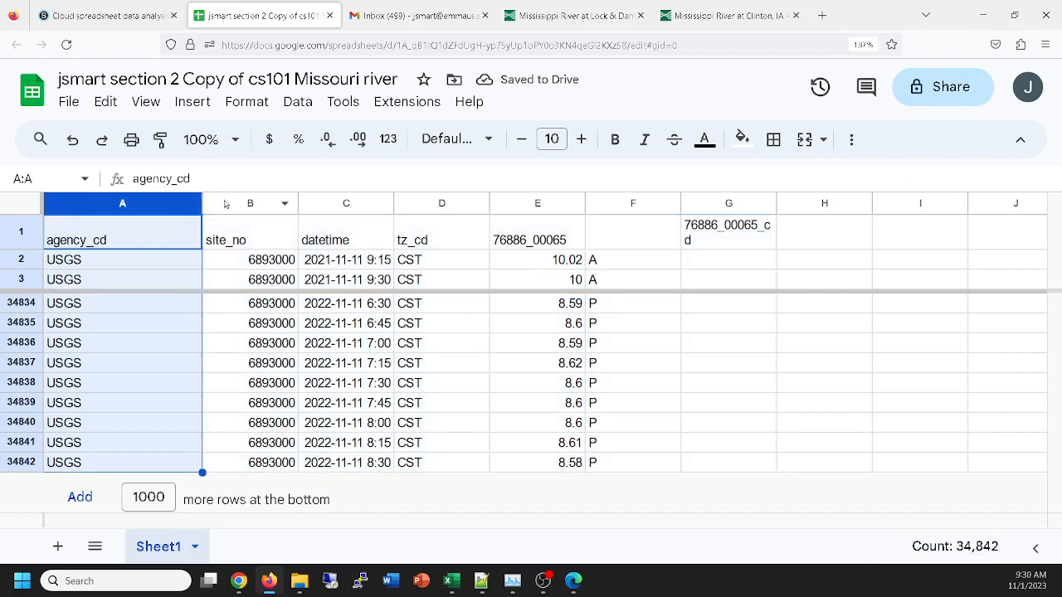
left_click(225, 203)
left_click(333, 206)
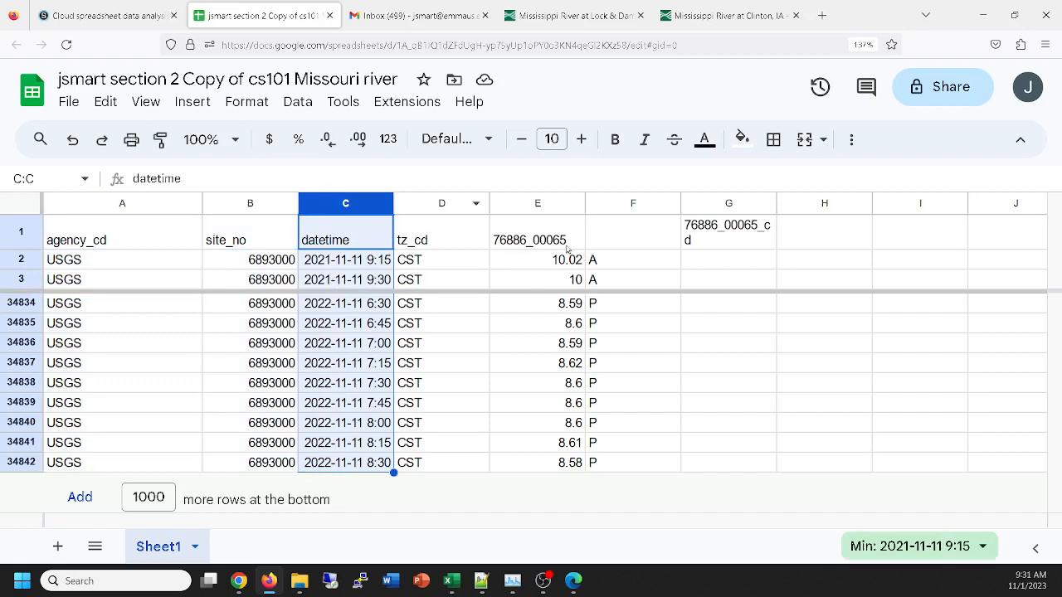
left_click(535, 241)
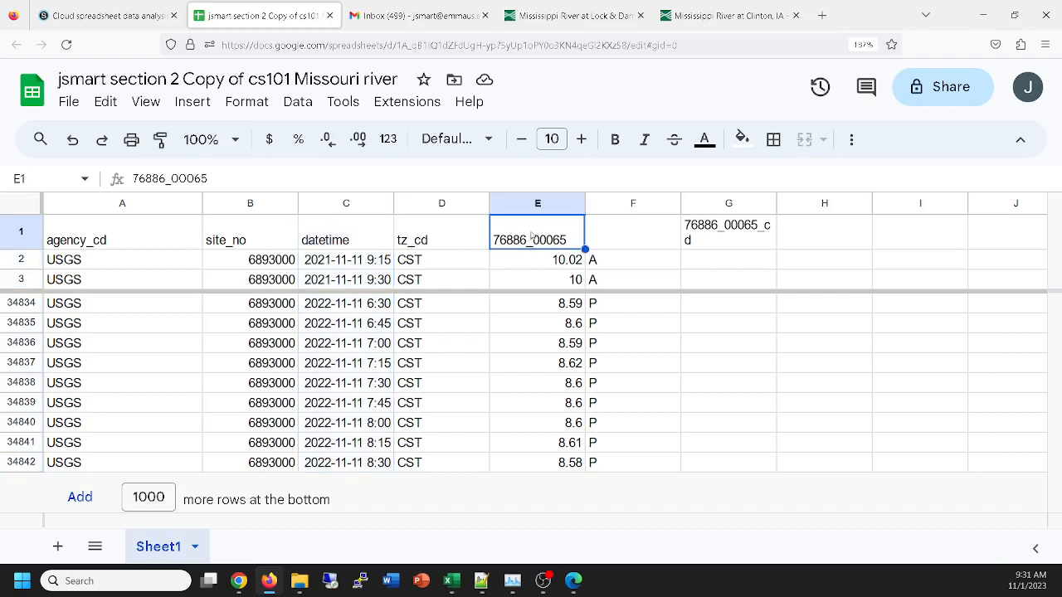
type("height")
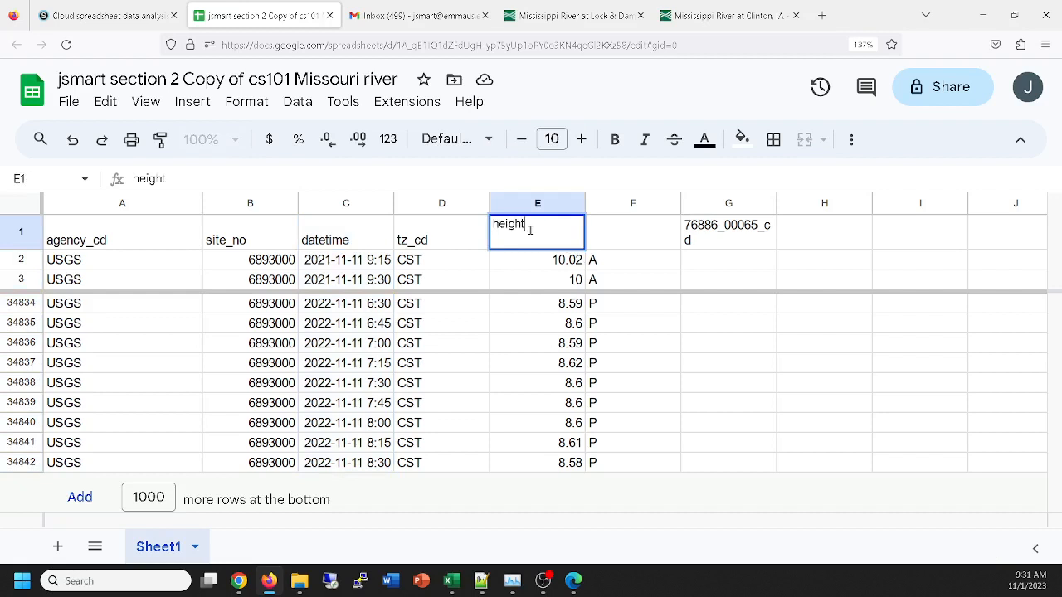
key("Return")
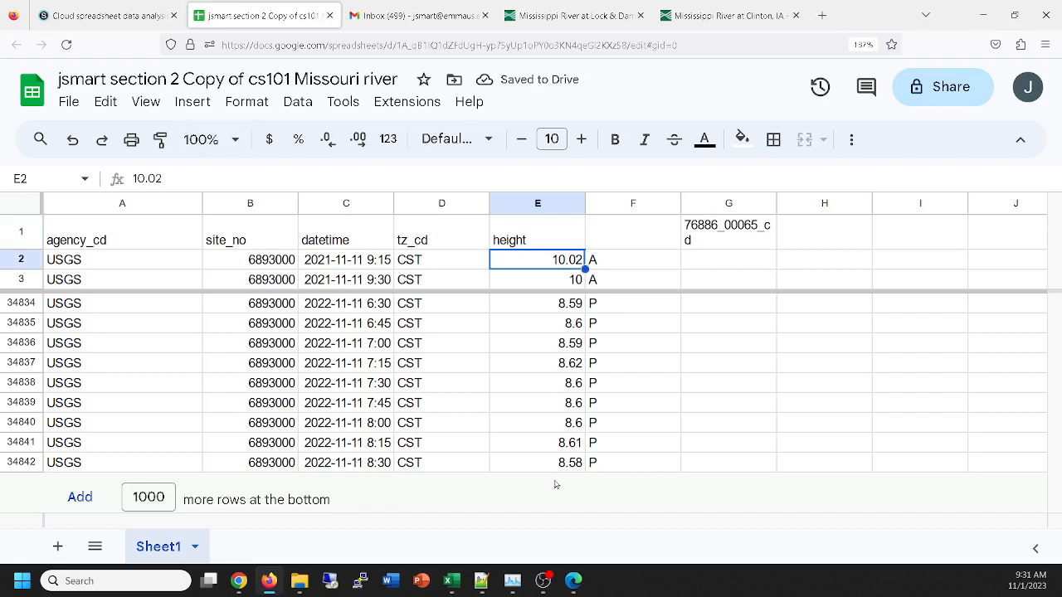
Step: Insert a chart of the entire height column and set its type to a line chart
scroll(869, 401, "up", 20)
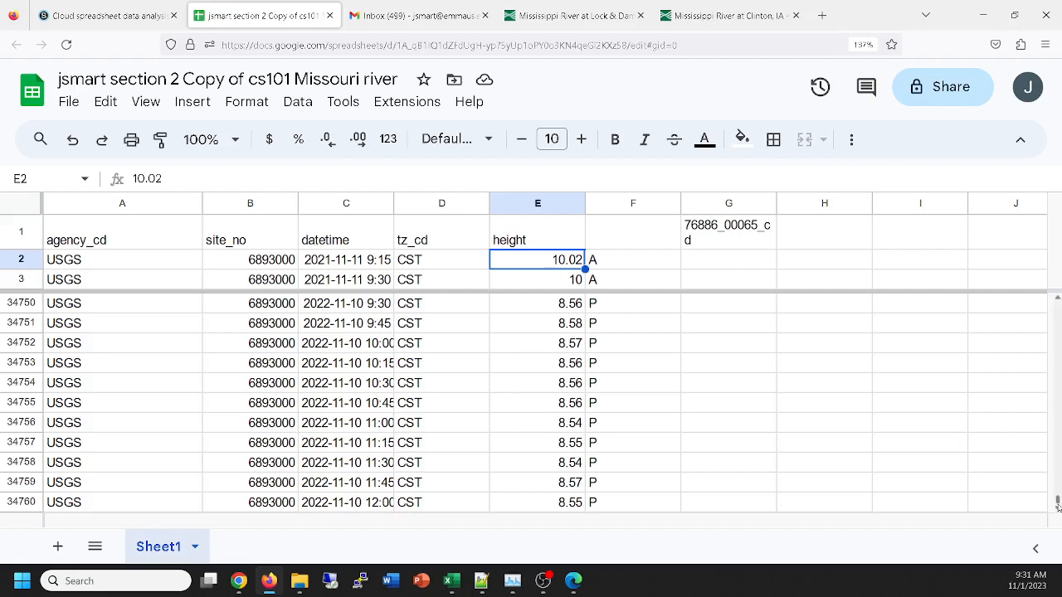
left_click_drag(1056, 503, 1028, 348)
left_click_drag(1057, 323, 1057, 300)
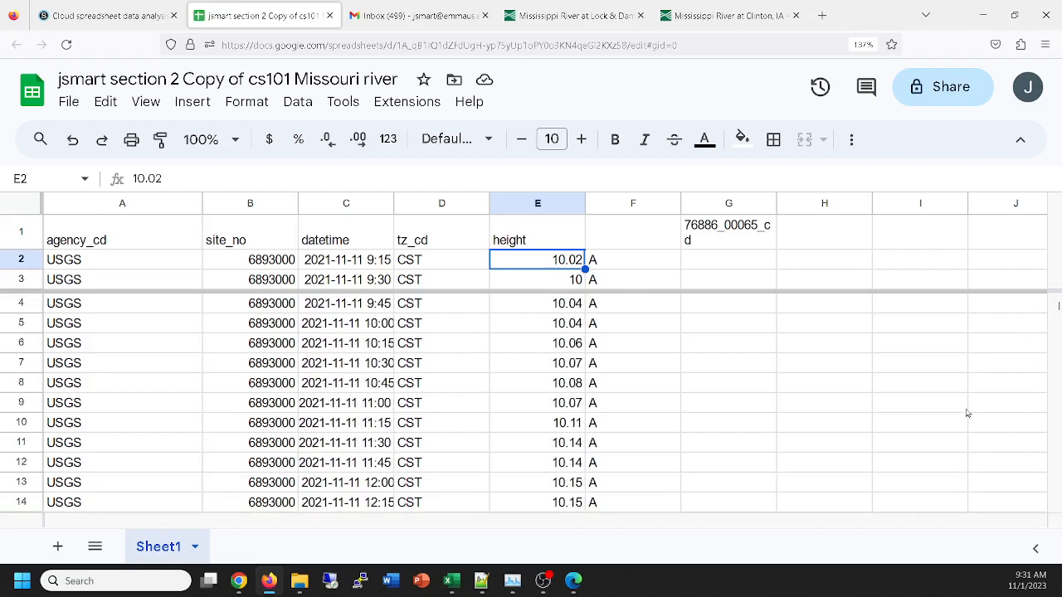
left_click(837, 371)
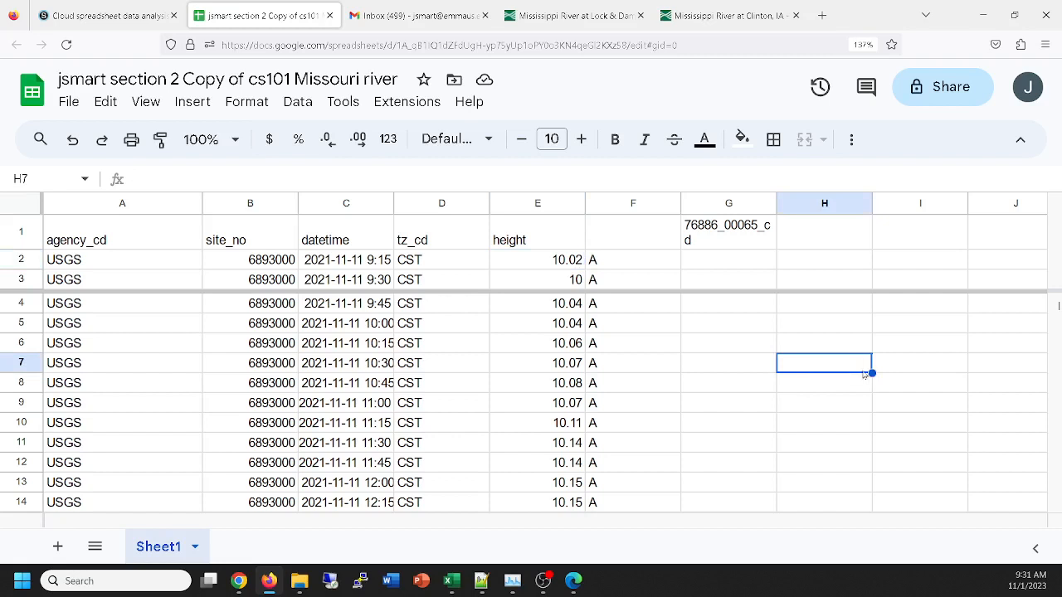
left_click(529, 202)
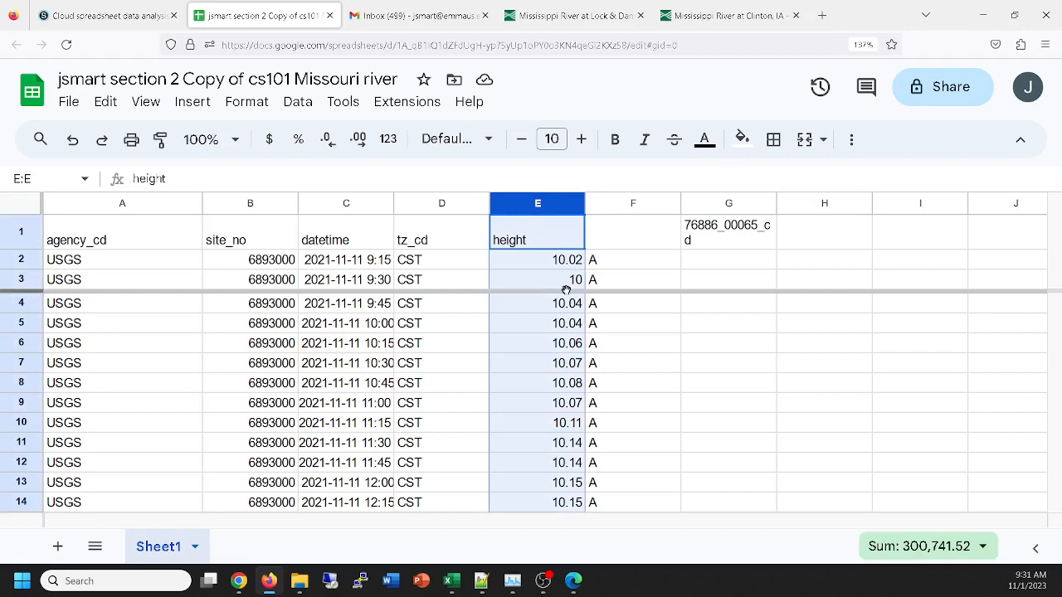
left_click(192, 104)
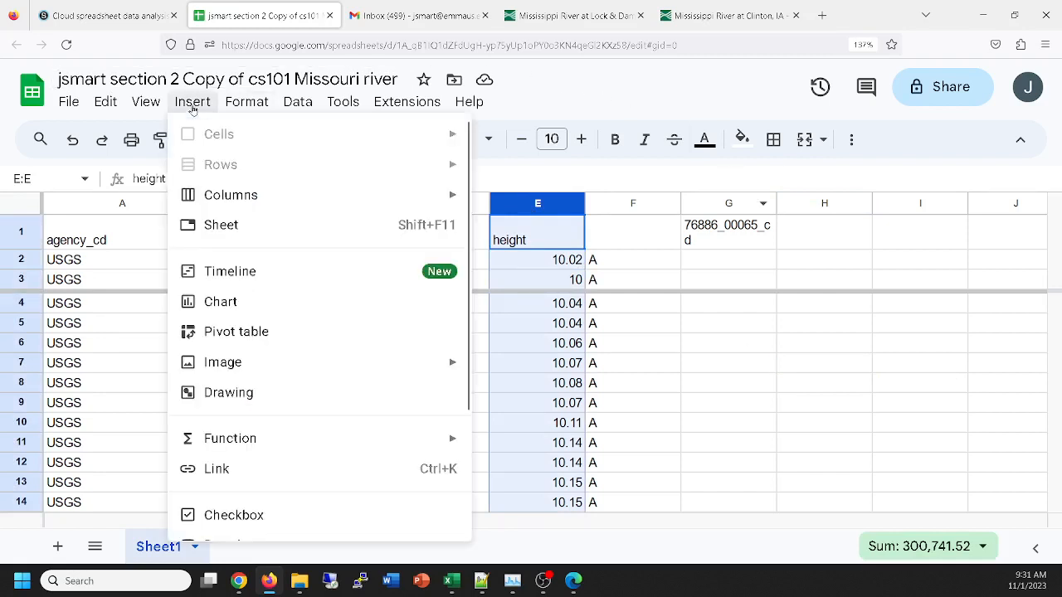
left_click(217, 304)
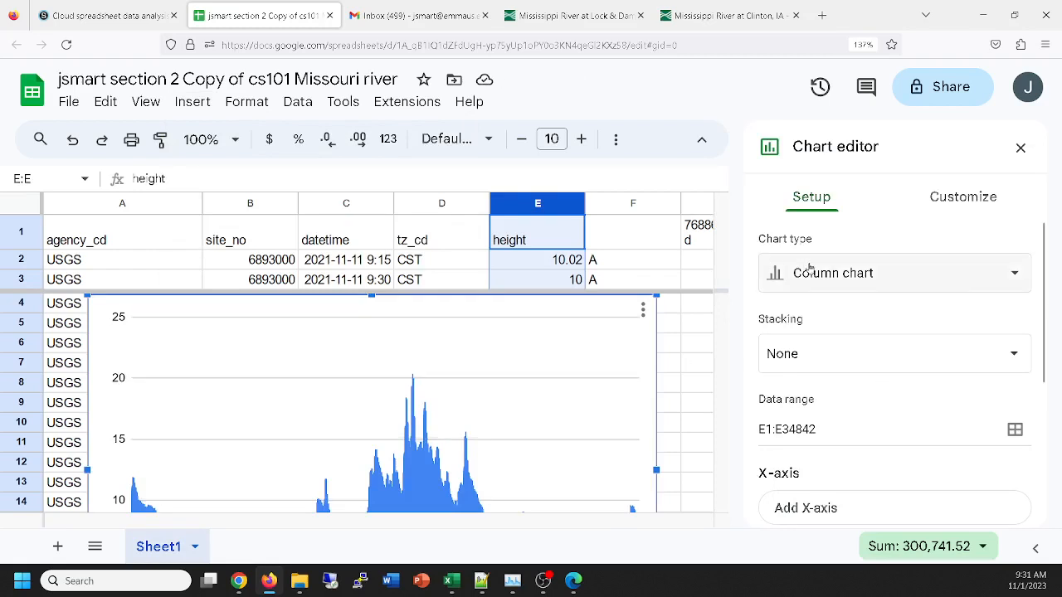
left_click(843, 277)
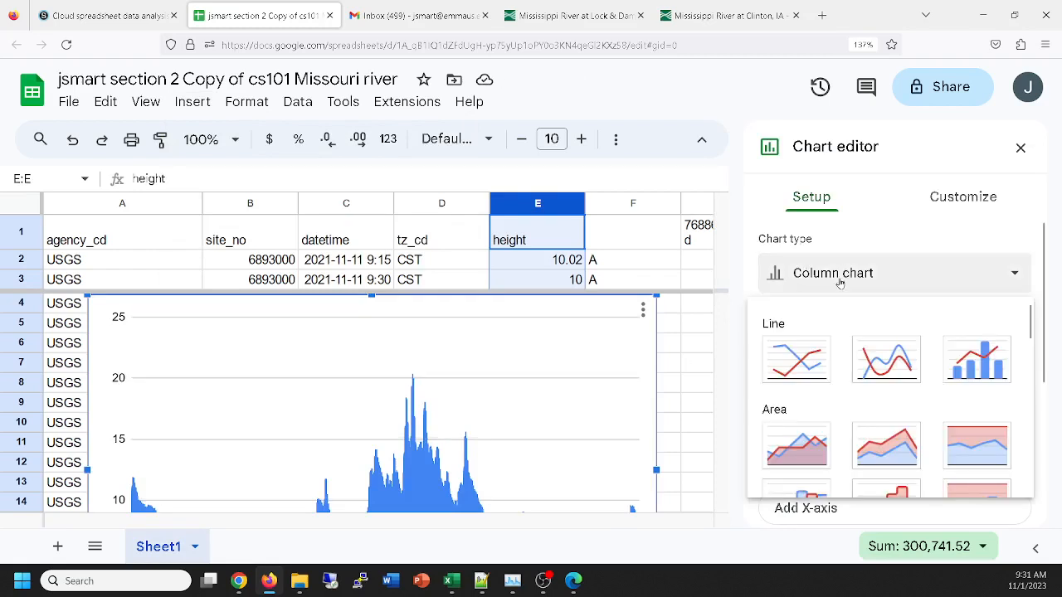
left_click(807, 364)
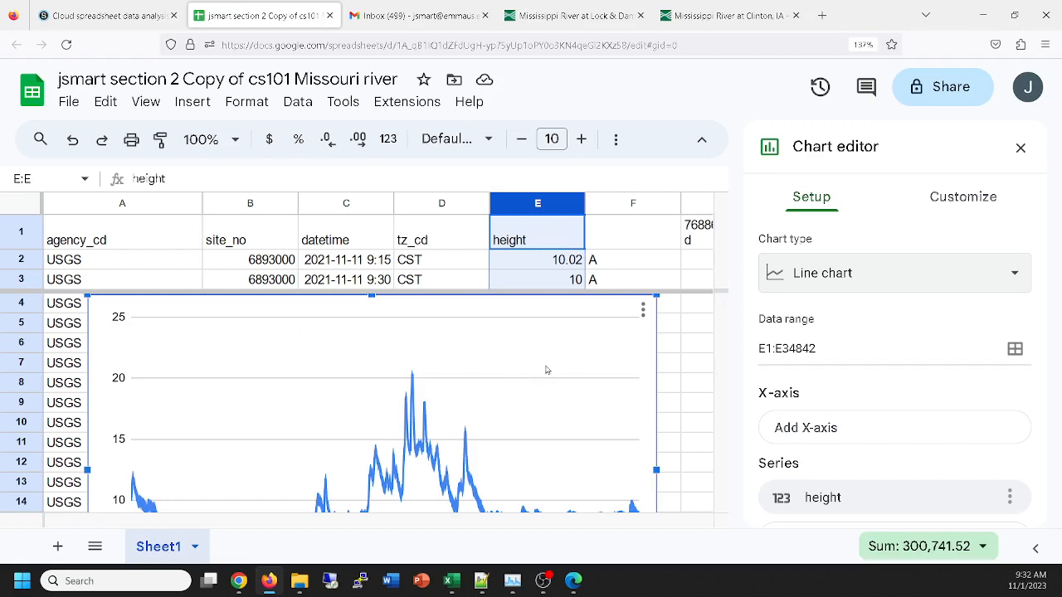
Step: Move the height line chart to its own sheet and rename that sheet "River Height 2021-22"
left_click(642, 311)
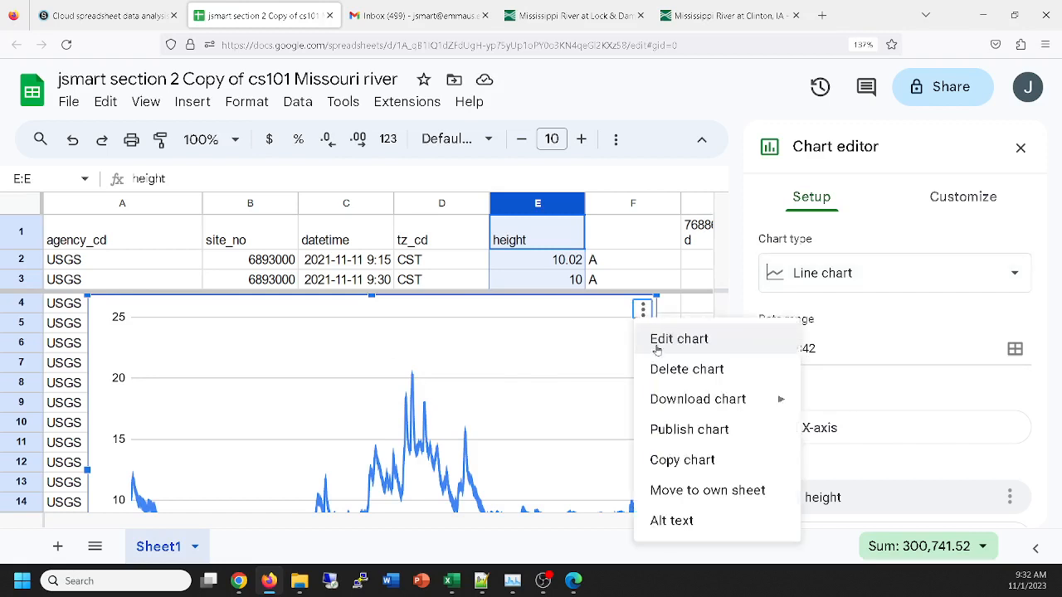
left_click(677, 491)
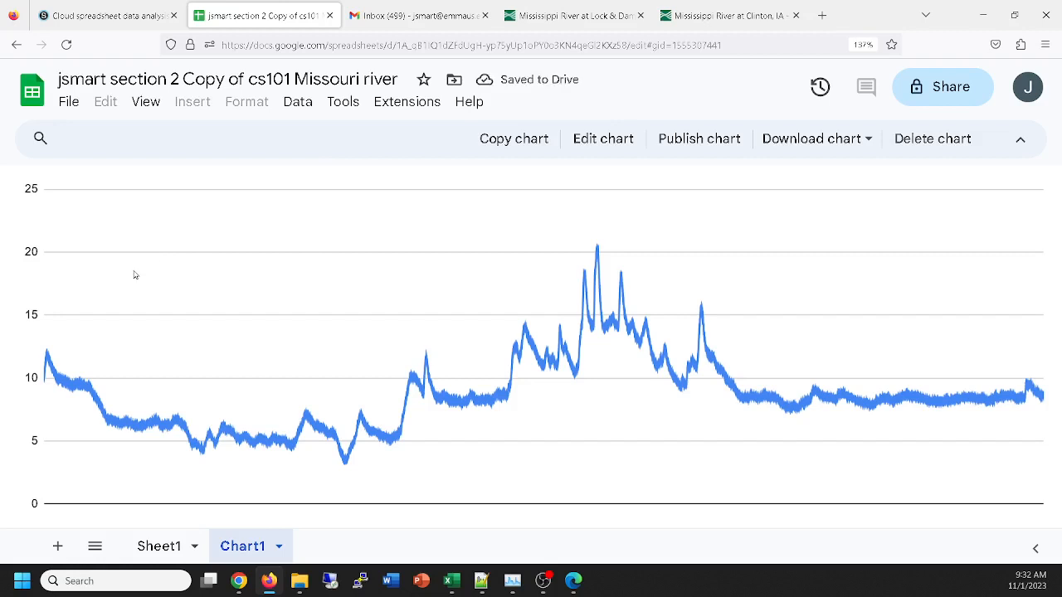
double_click(246, 545)
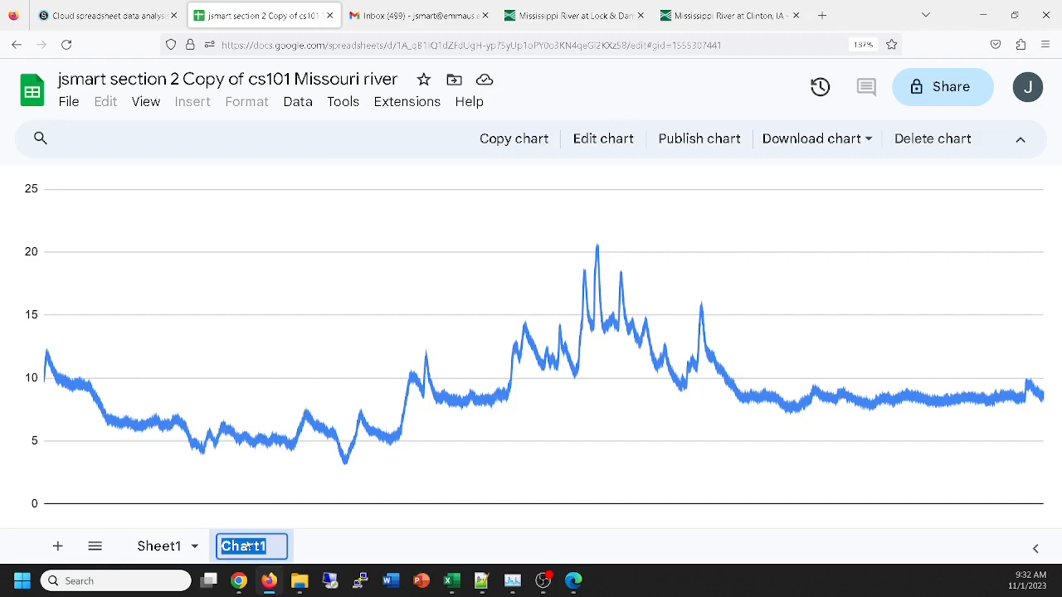
type("River Data")
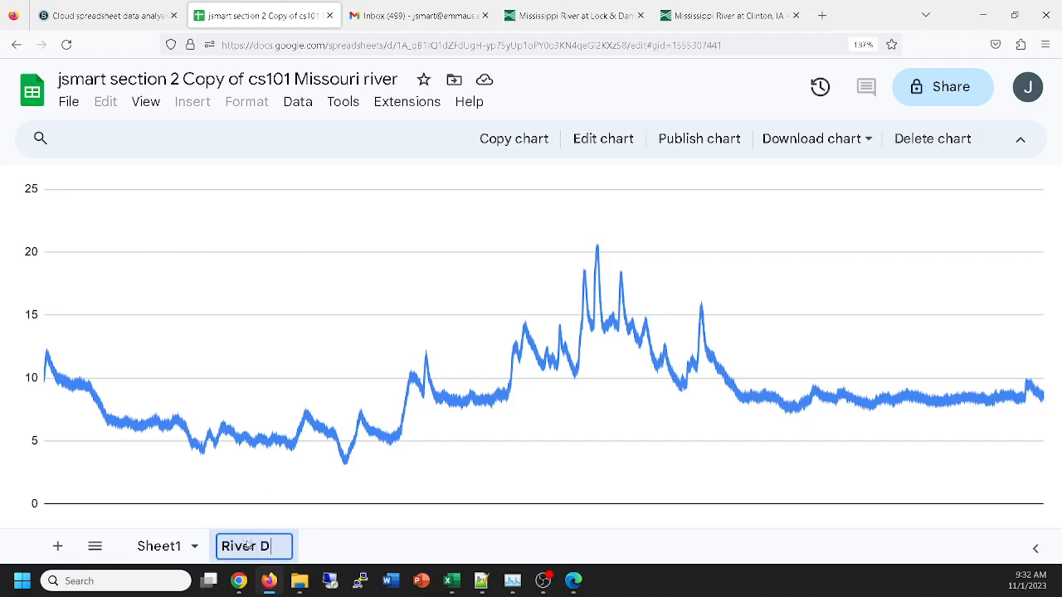
key("BackSpace")
key("BackSpace")
key("BackSpace")
key("BackSpace")
type("HJ")
key("BackSpace")
type("eight")
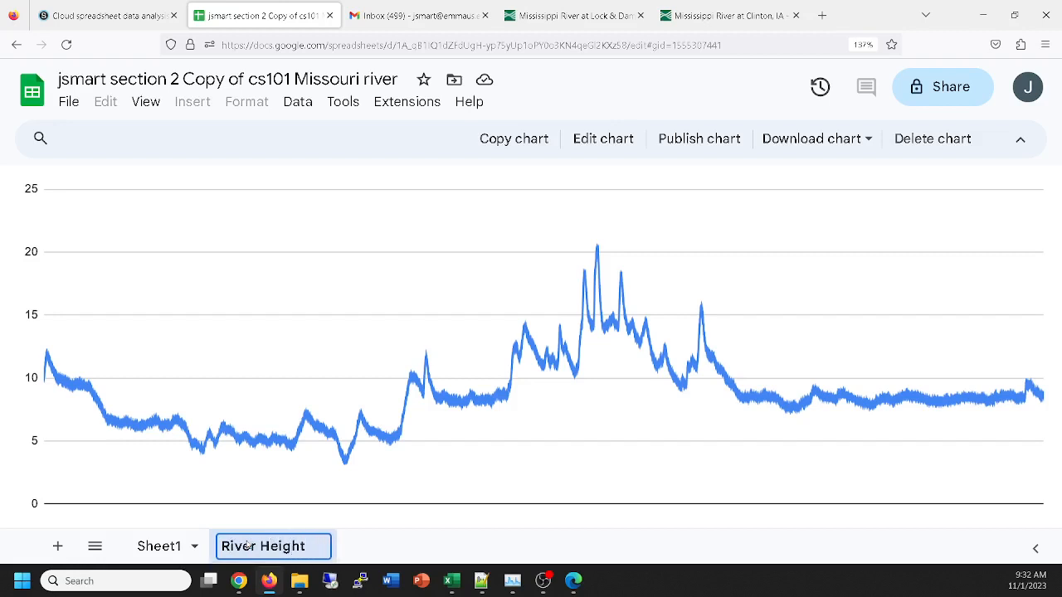
type(" 2021")
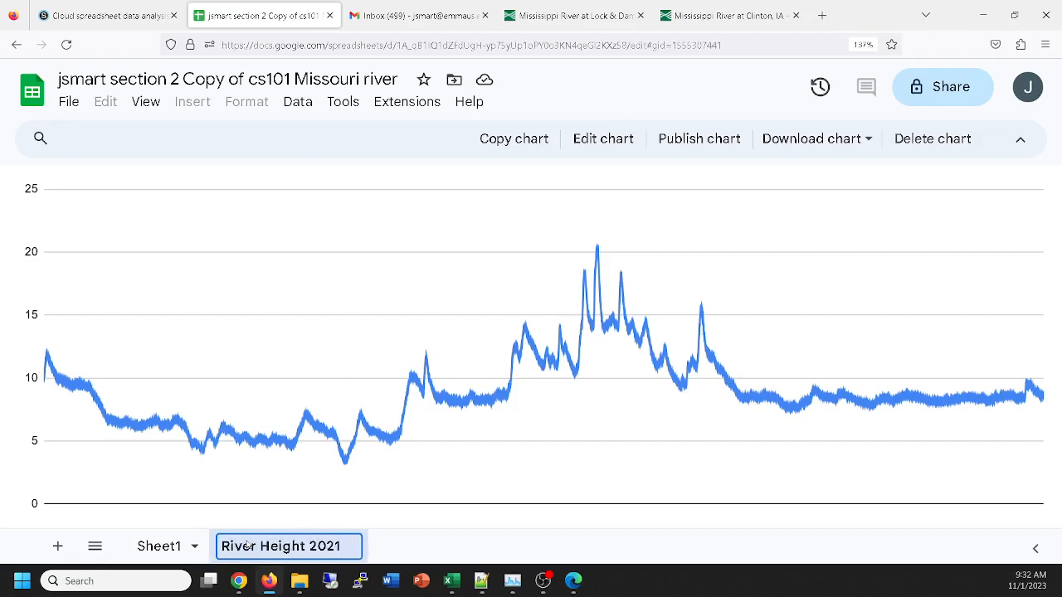
type("-22")
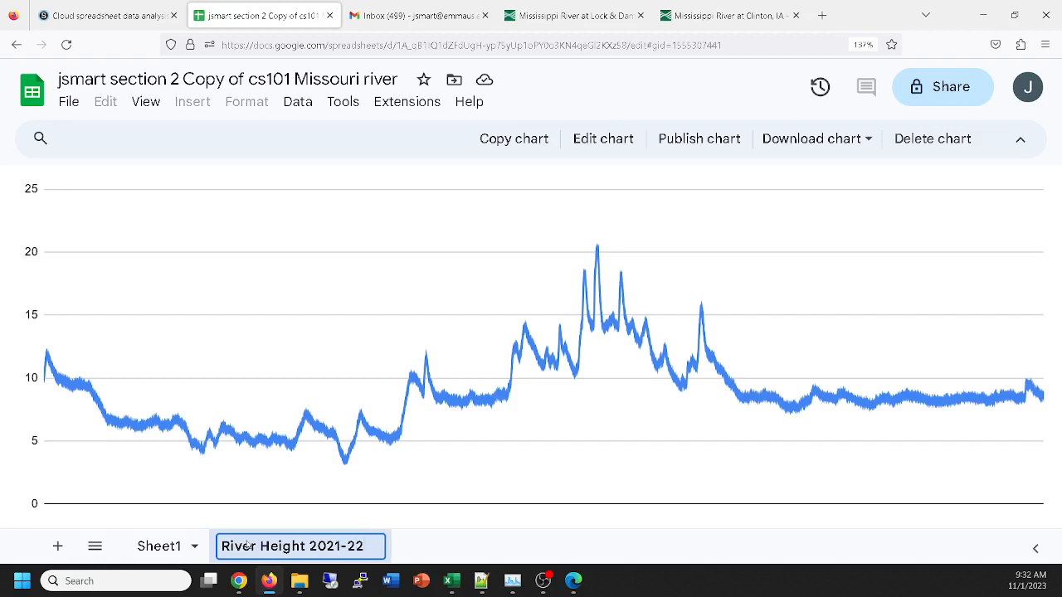
key("Return")
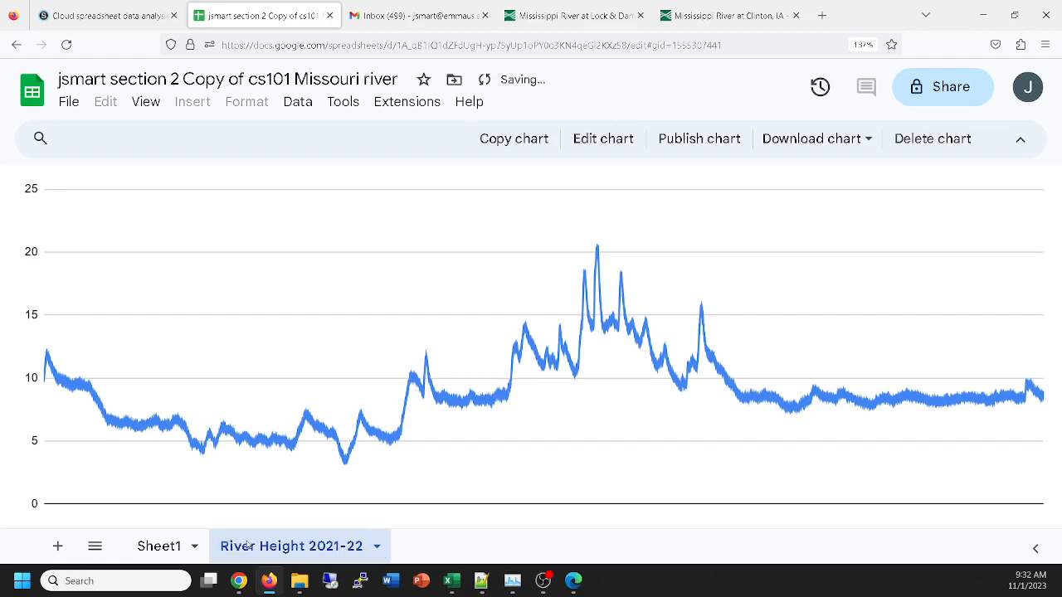
Step: Rename Sheet1 as "Raw River Height Data"
double_click(158, 548)
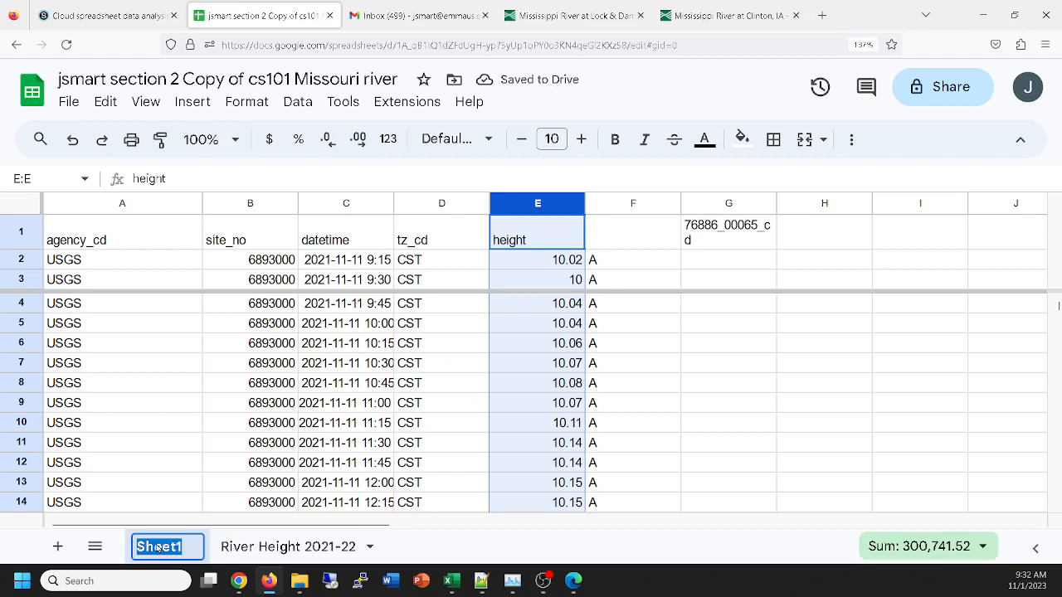
type("Rary Riv")
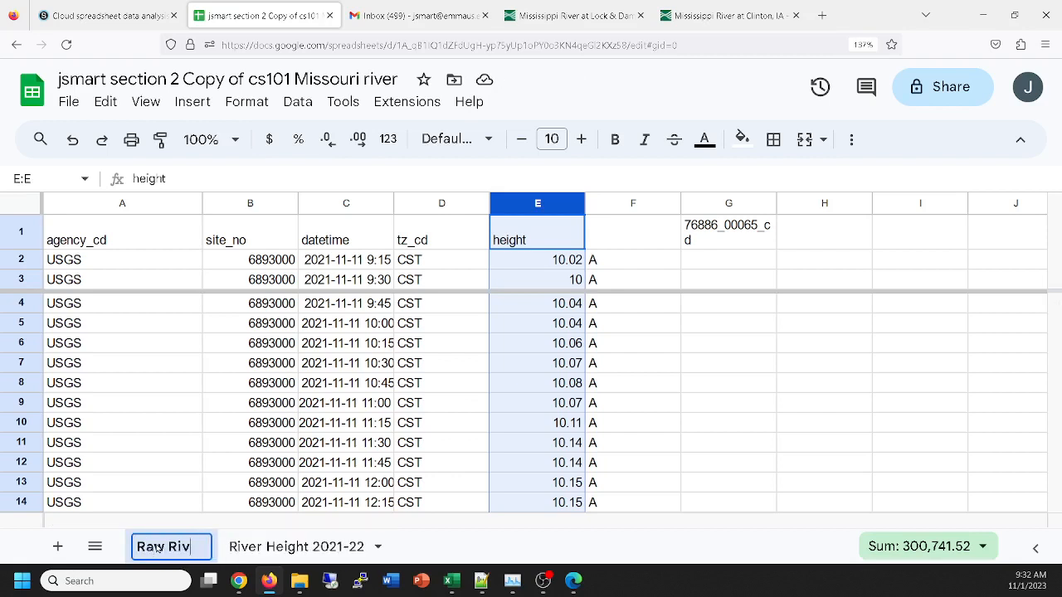
type("er Height Data")
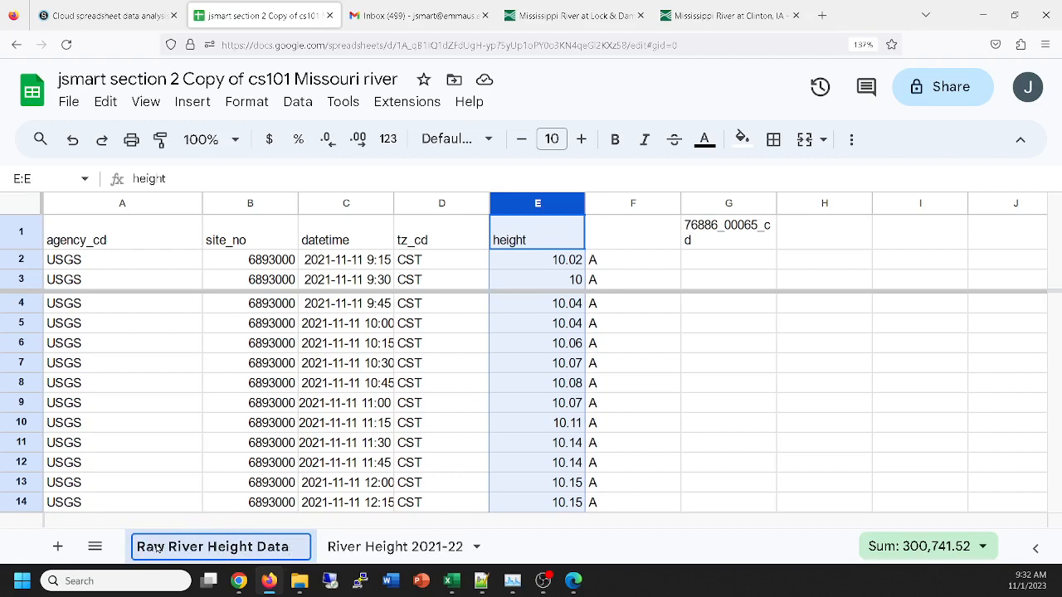
key("Return")
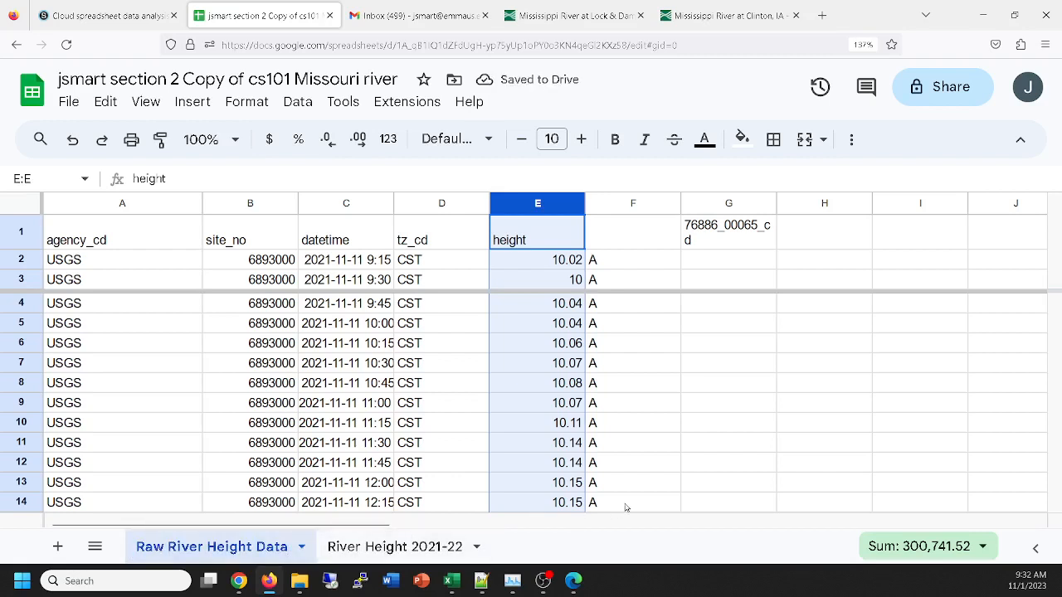
Step: Review the height data column and inspect the highest peak of the line on the River Height 2021-22 chart sheet
left_click(705, 408)
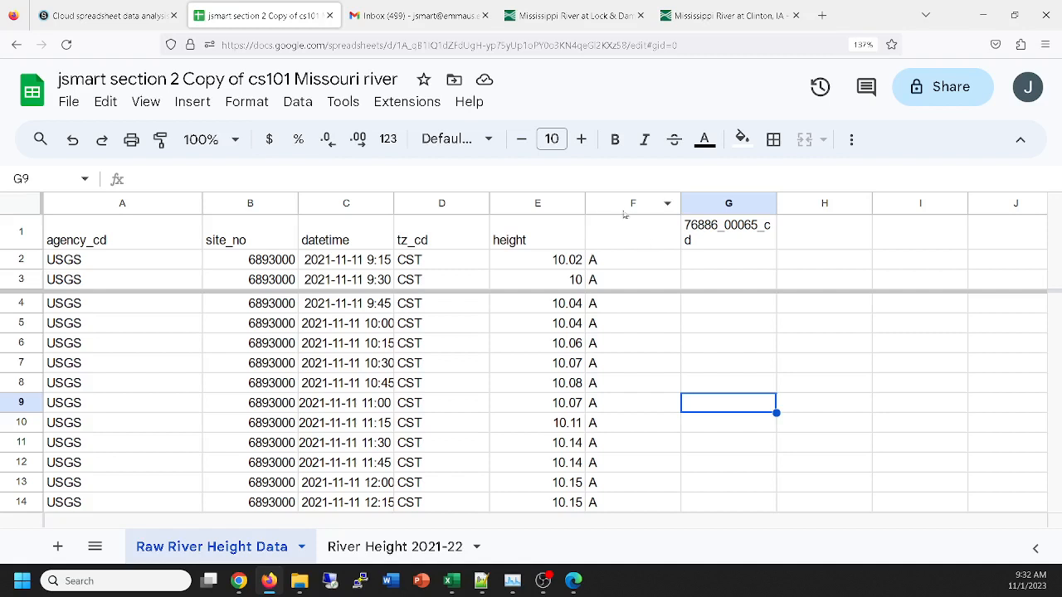
left_click(529, 204)
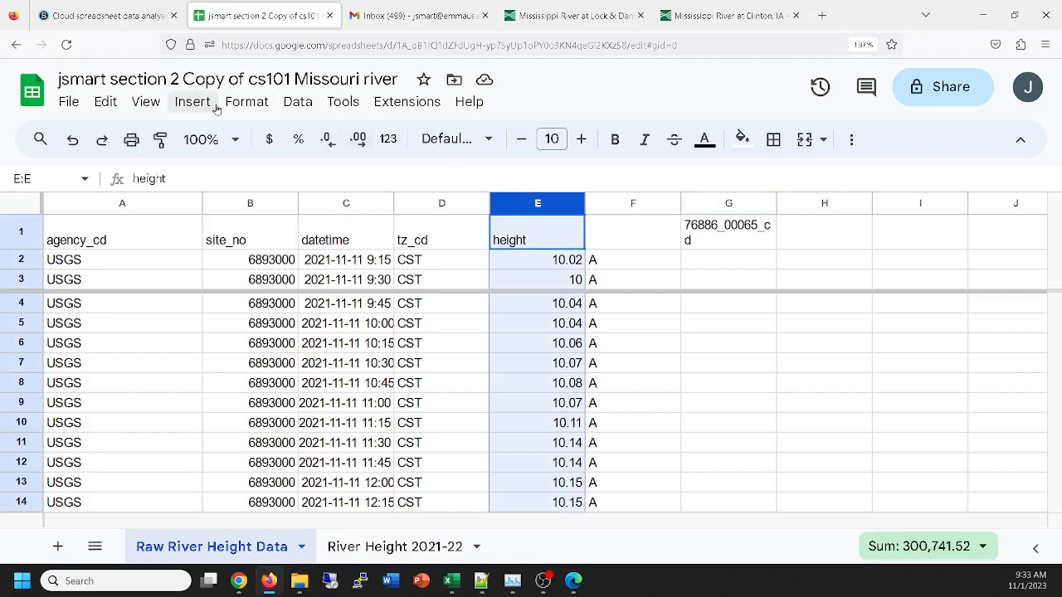
left_click(404, 547)
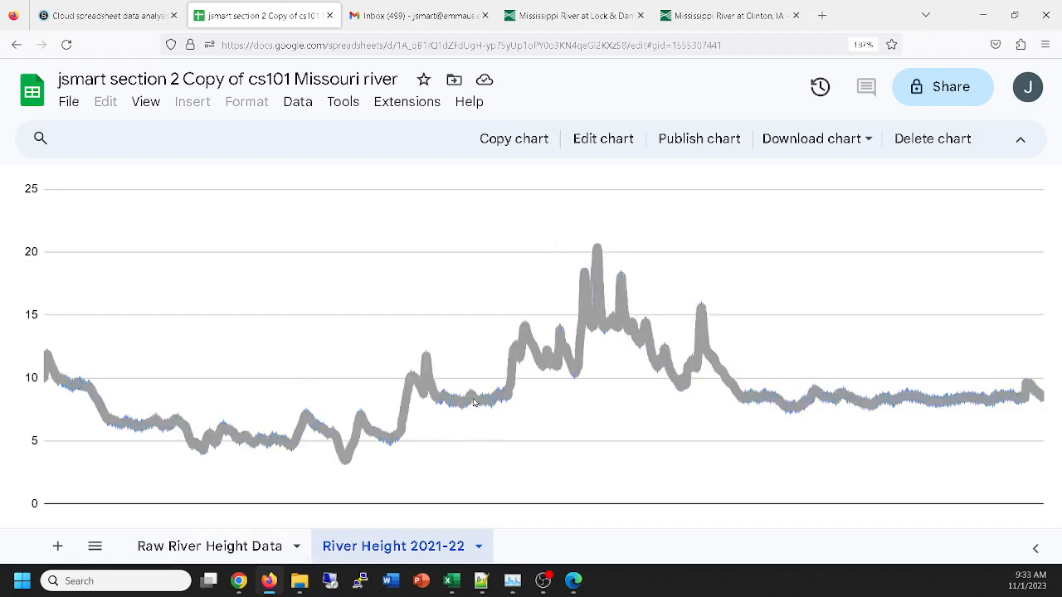
mouse_move(596, 251)
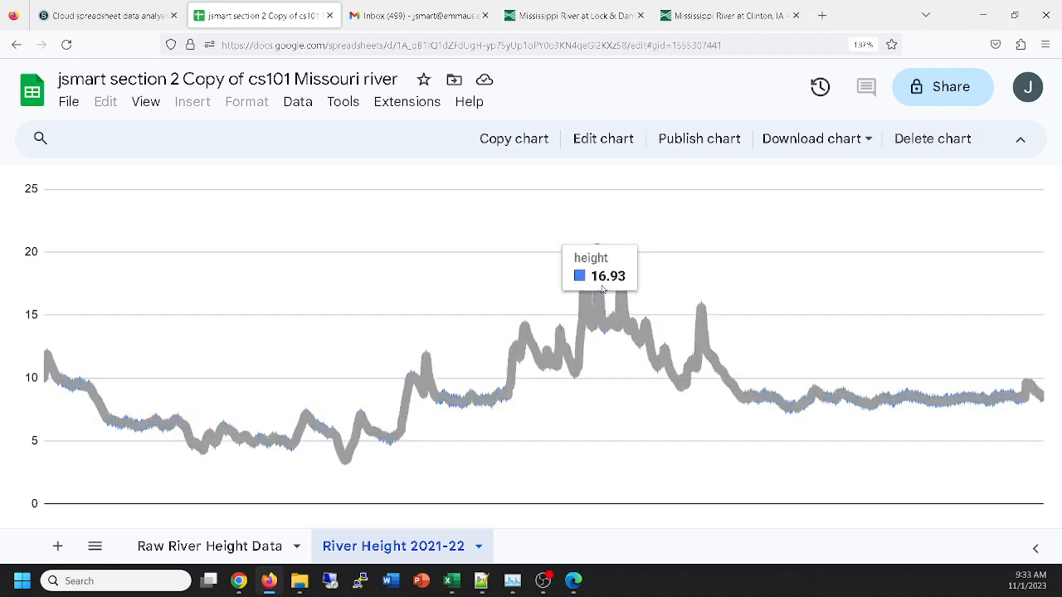
left_click(608, 139)
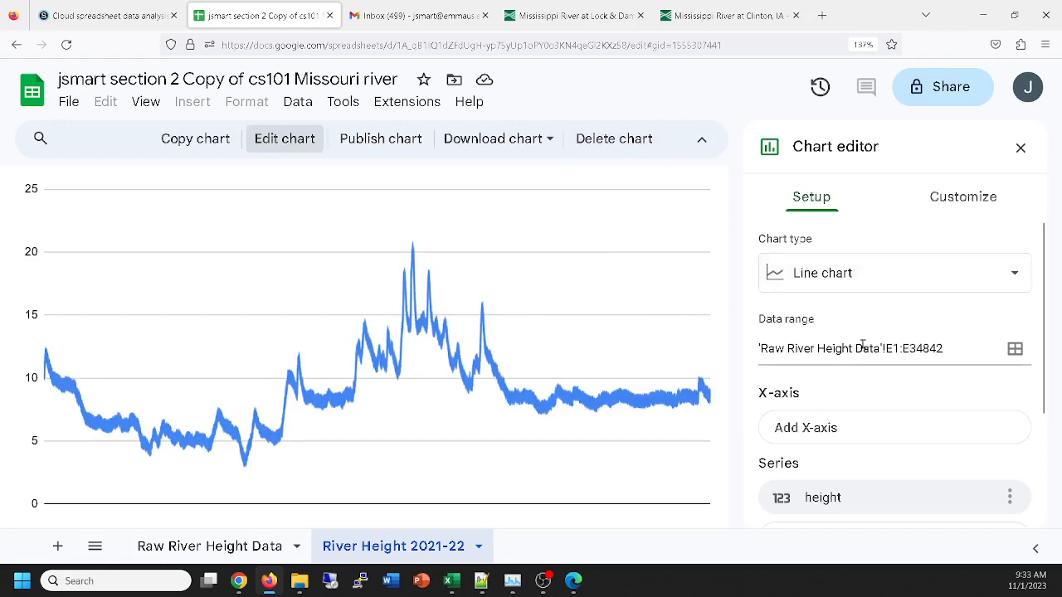
scroll(863, 345, "down", 1)
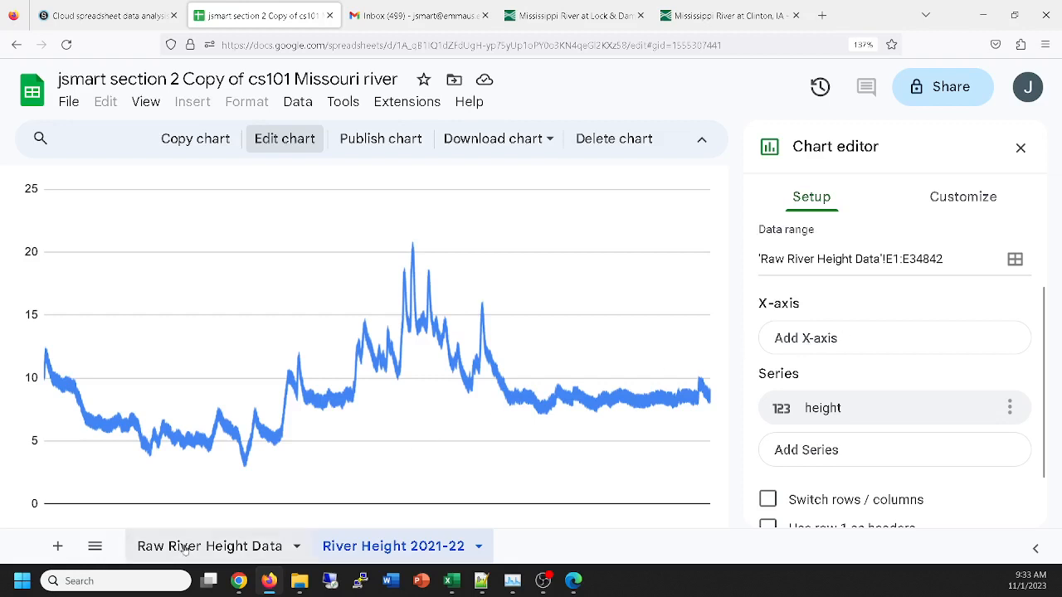
left_click(854, 340)
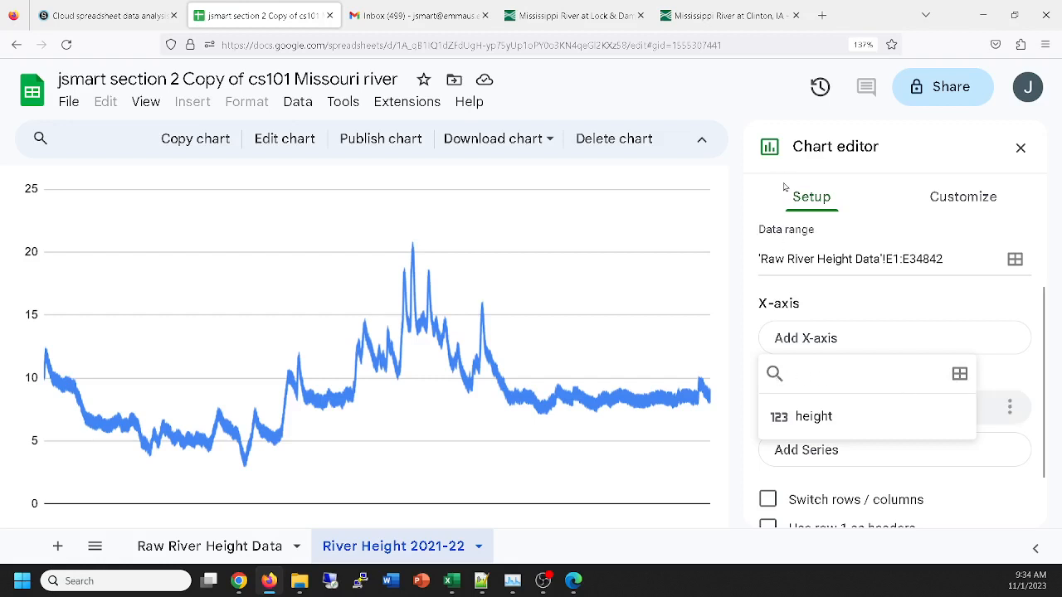
left_click(1021, 148)
left_click(1021, 148)
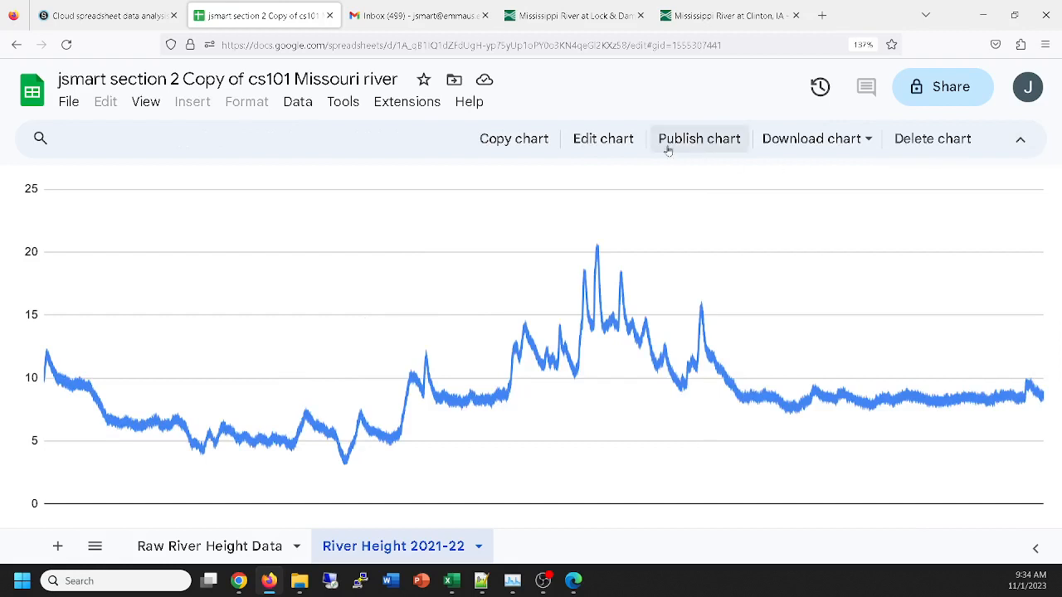
Step: Add the whole datetime column C of the Raw River Height Data sheet as the river height chart's X-axis
left_click(603, 139)
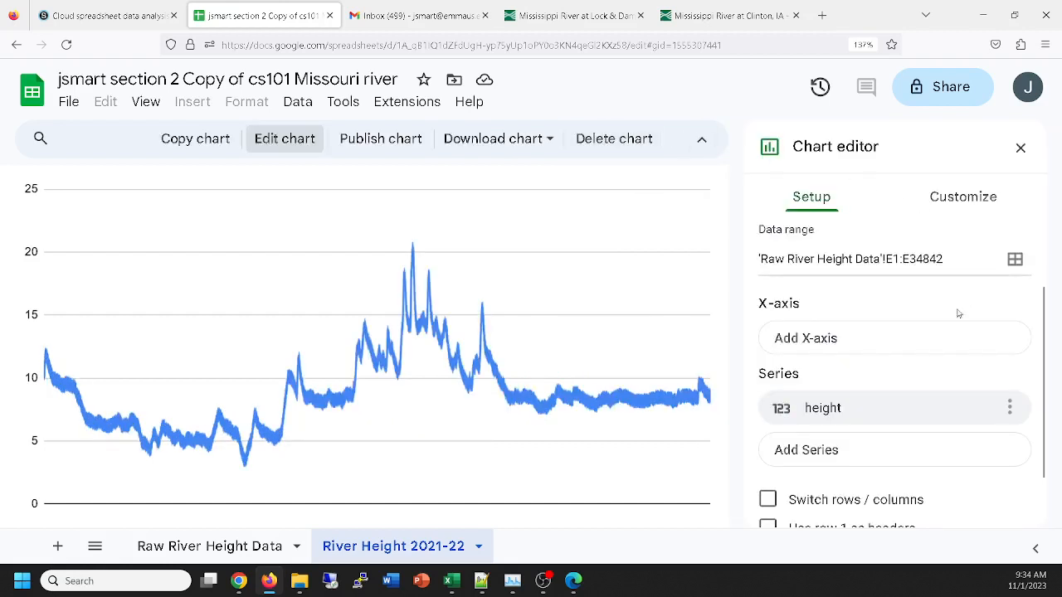
left_click(820, 342)
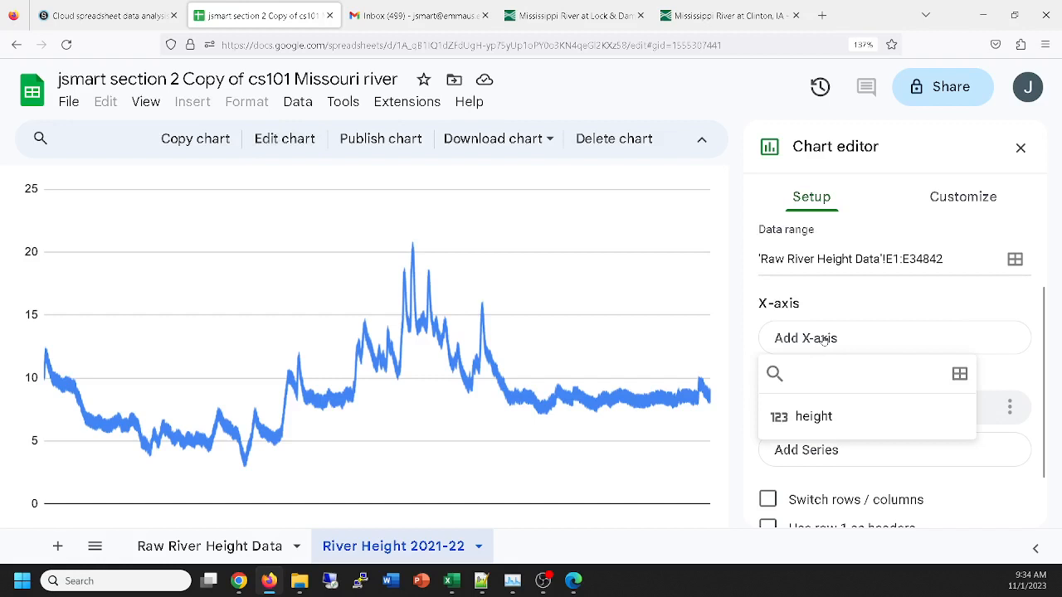
left_click(960, 375)
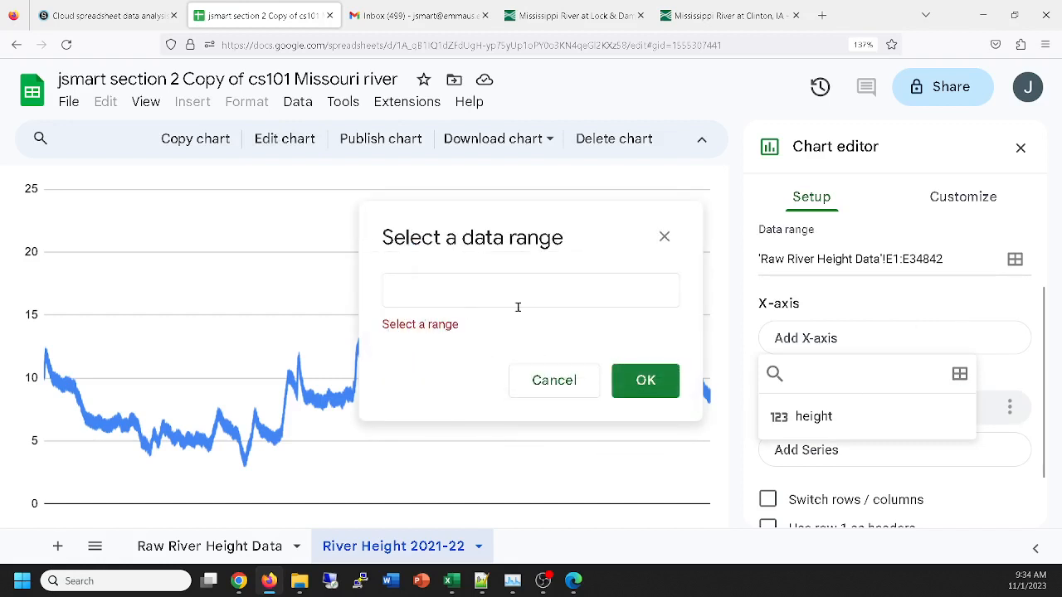
left_click(413, 288)
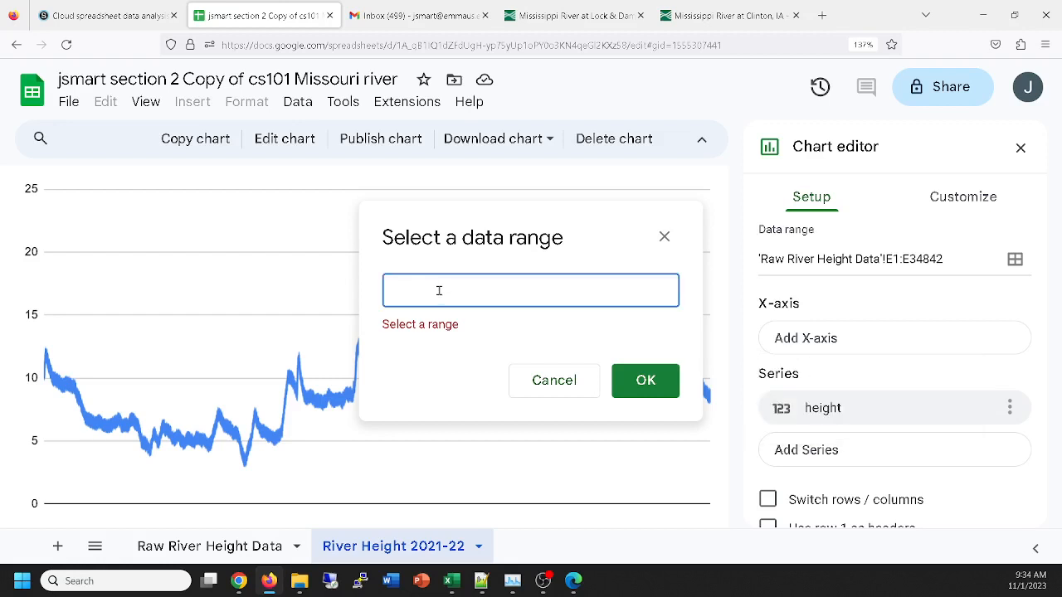
left_click(234, 549)
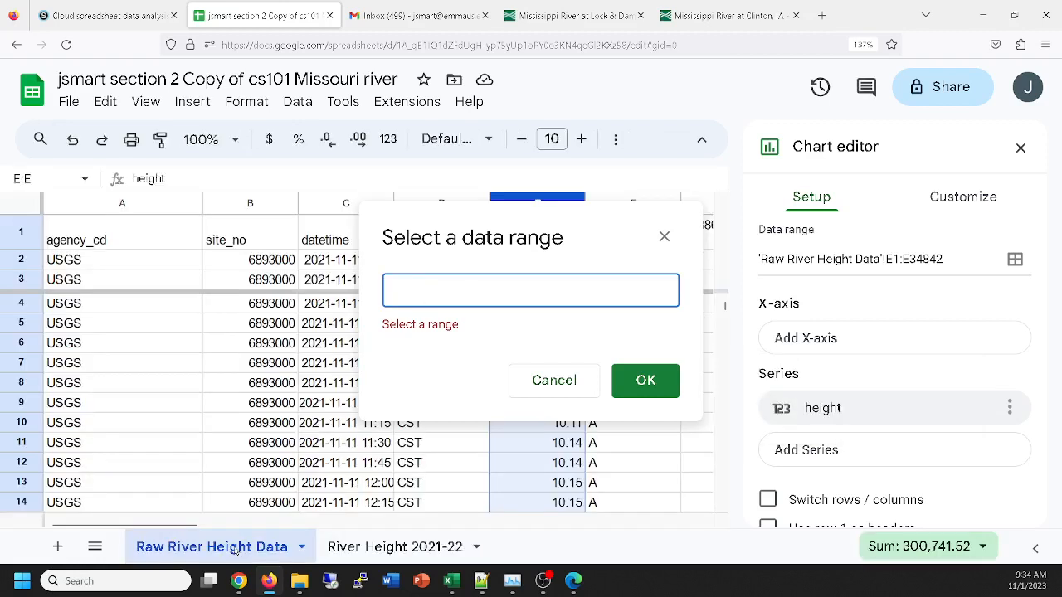
double_click(235, 549)
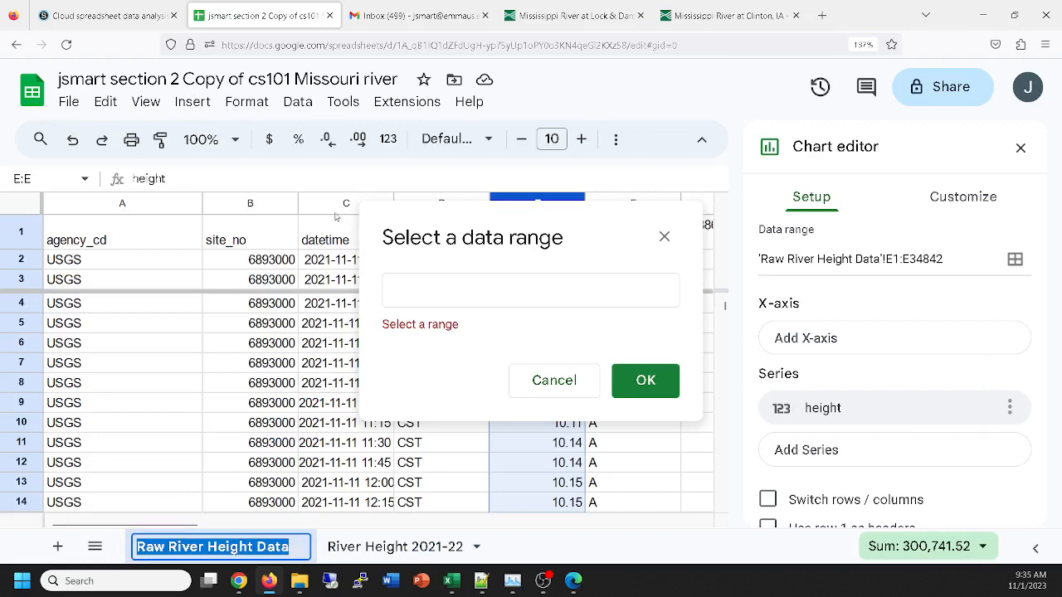
left_click(327, 204)
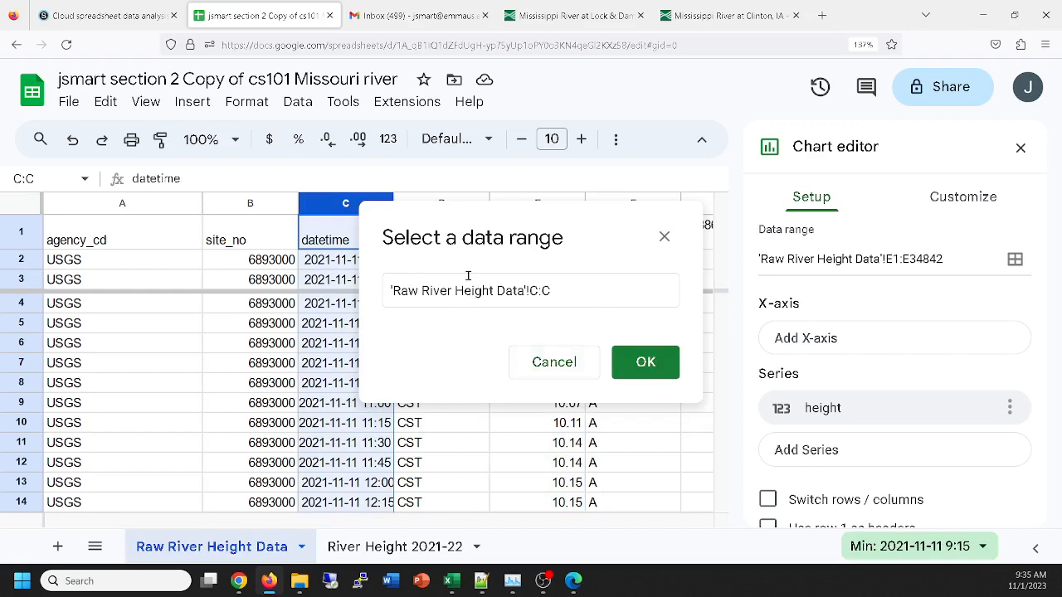
left_click(641, 362)
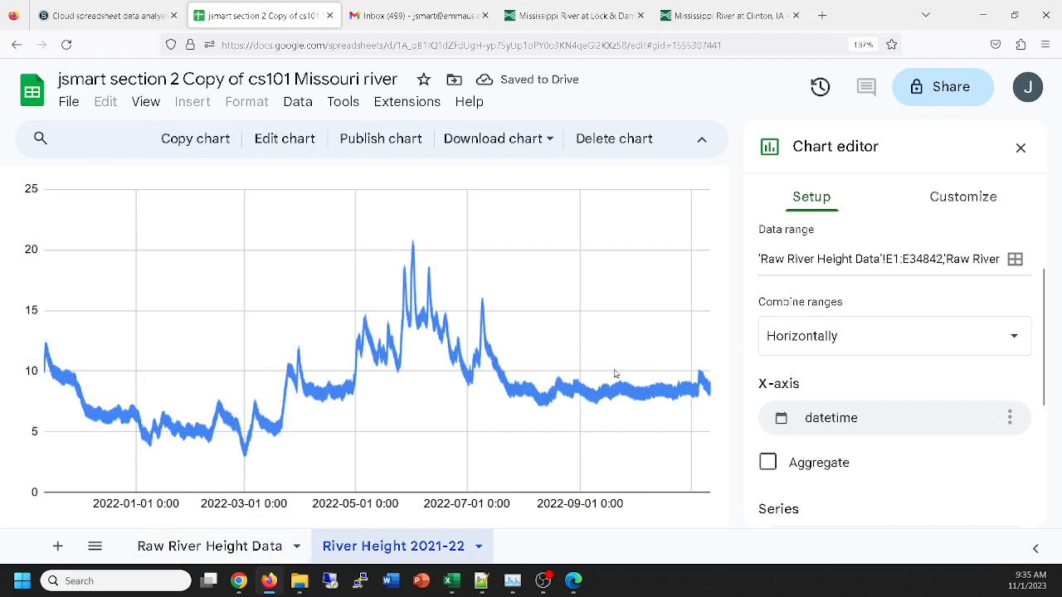
Step: Undo the X-axis addition and close the chart editor
key("ctrl+z")
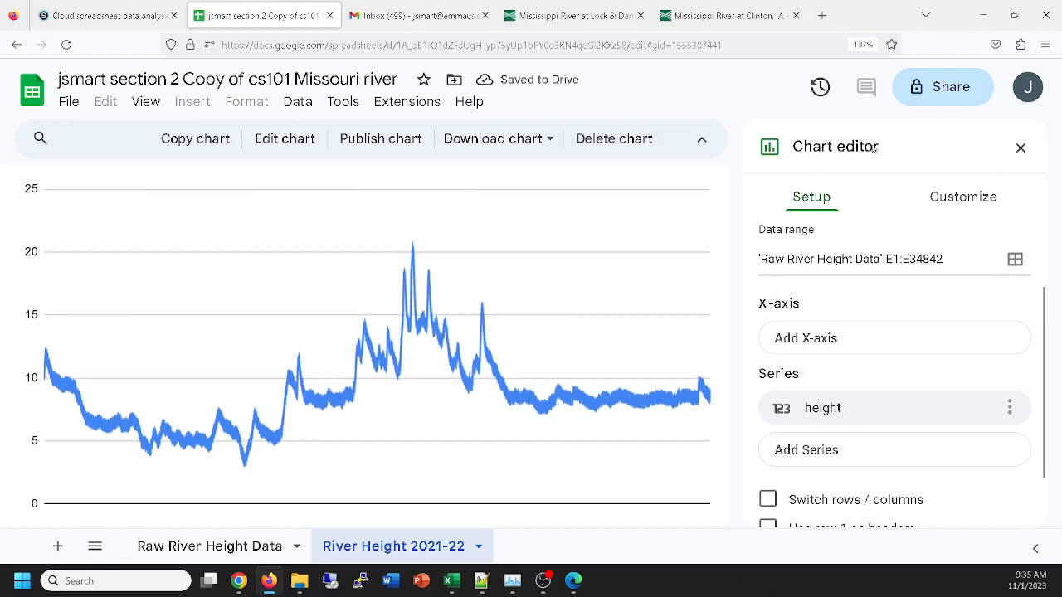
left_click(1020, 147)
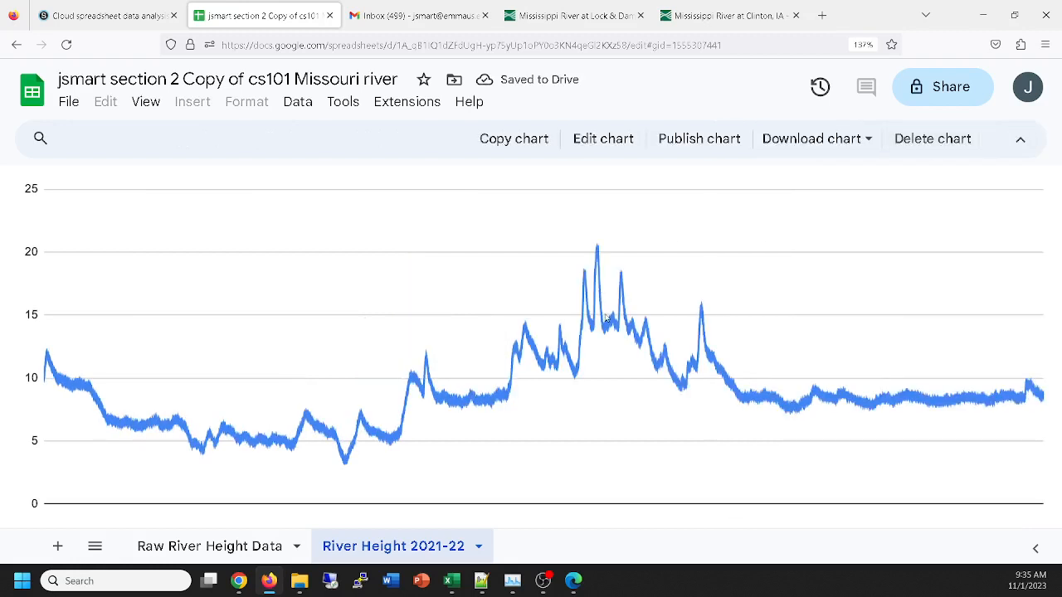
Step: Add the whole datetime column C of the Raw River Height Data sheet as the river height chart's X-axis again
left_click(603, 139)
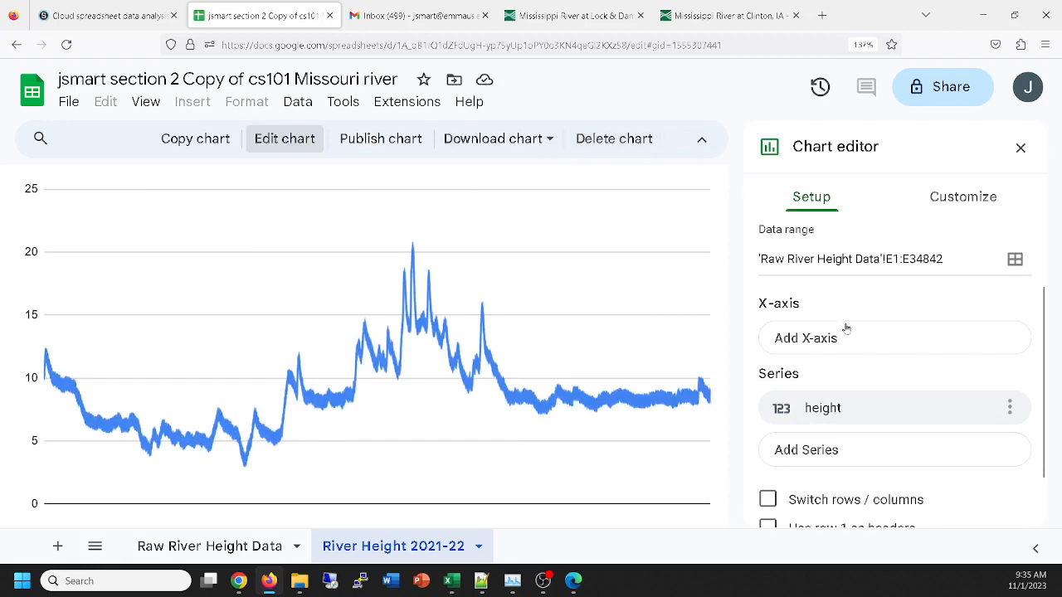
left_click(932, 336)
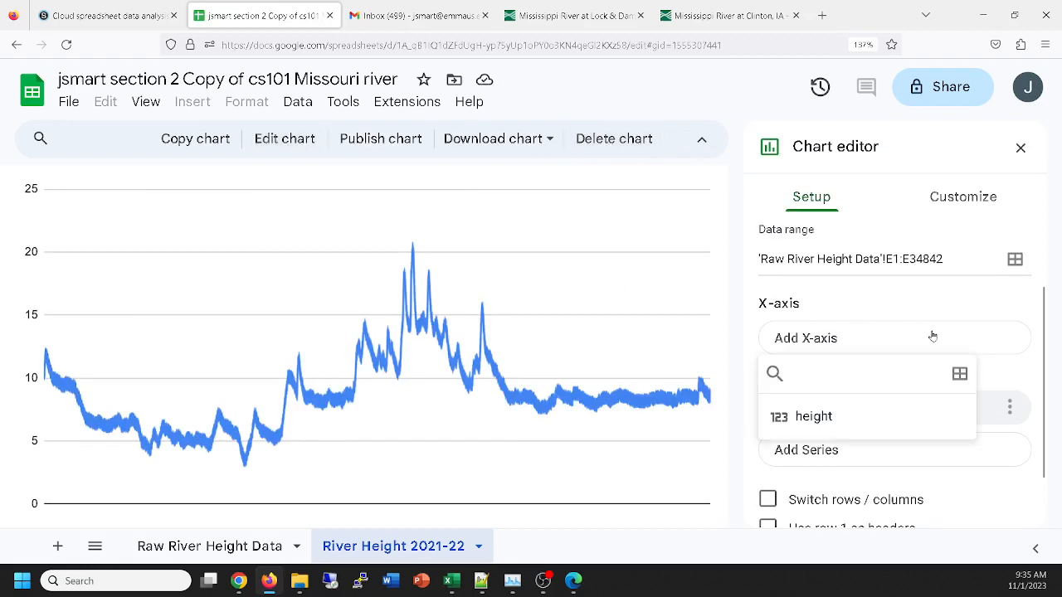
left_click(959, 374)
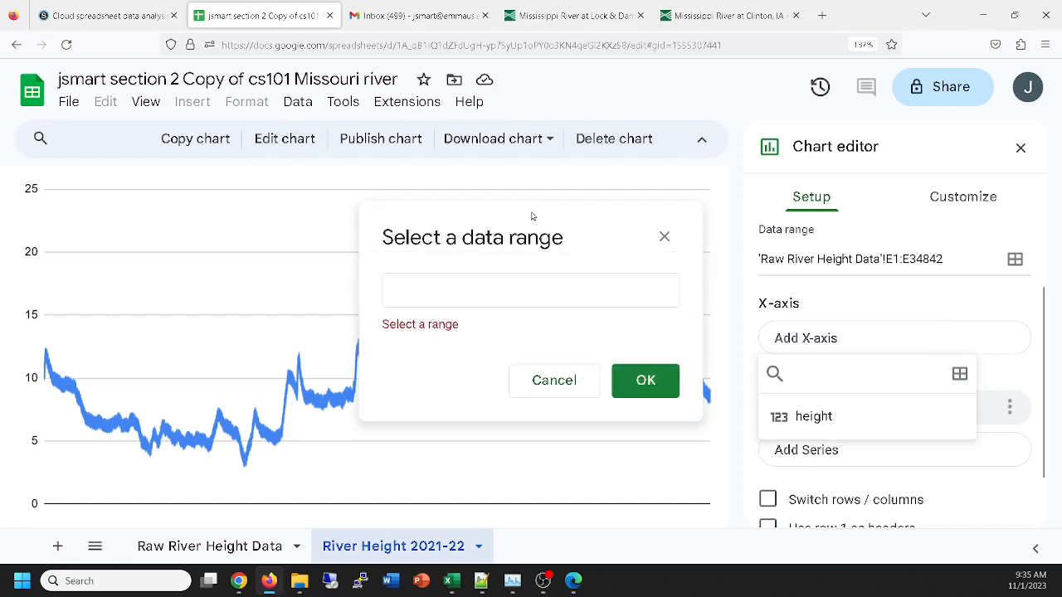
left_click_drag(534, 214, 775, 108)
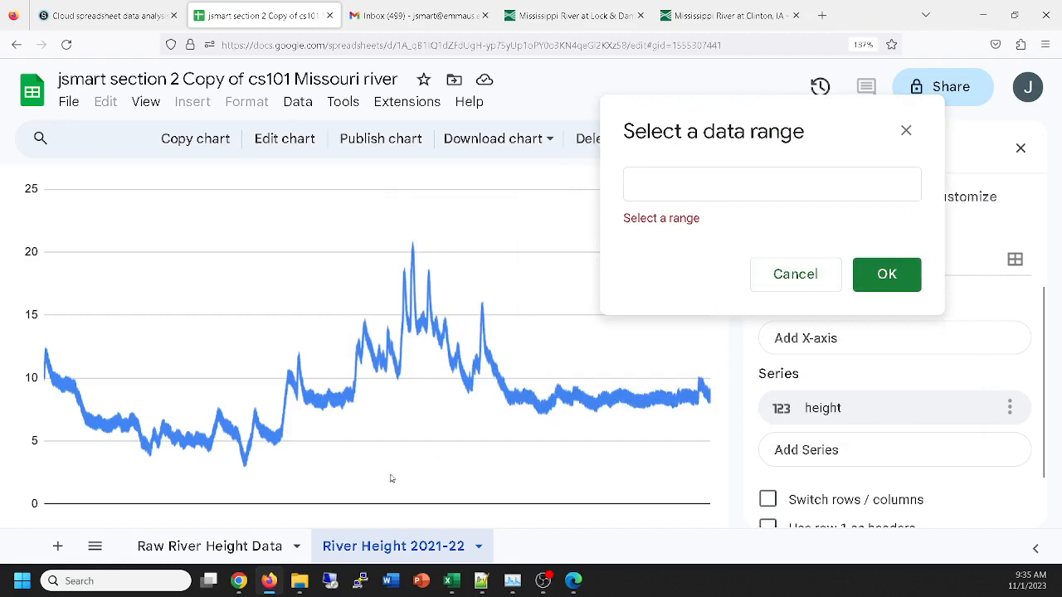
left_click(216, 547)
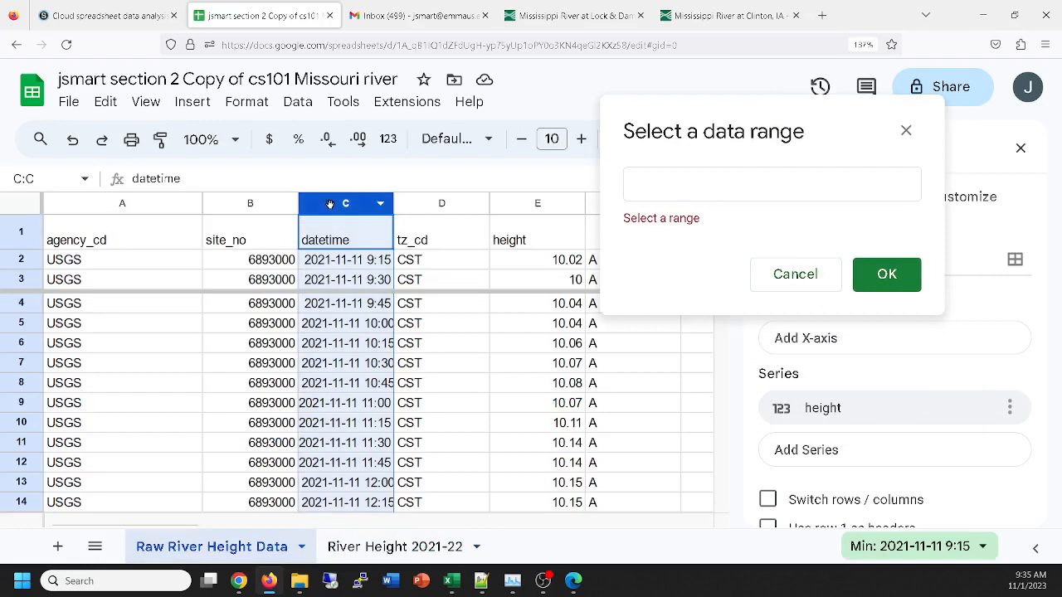
left_click(665, 196)
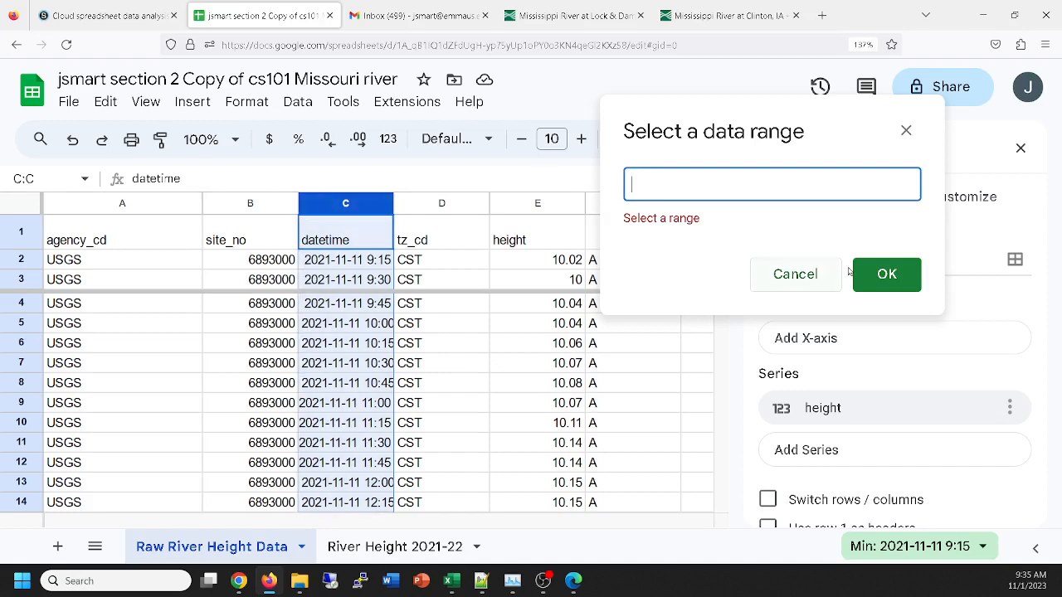
left_click(882, 273)
left_click(330, 204)
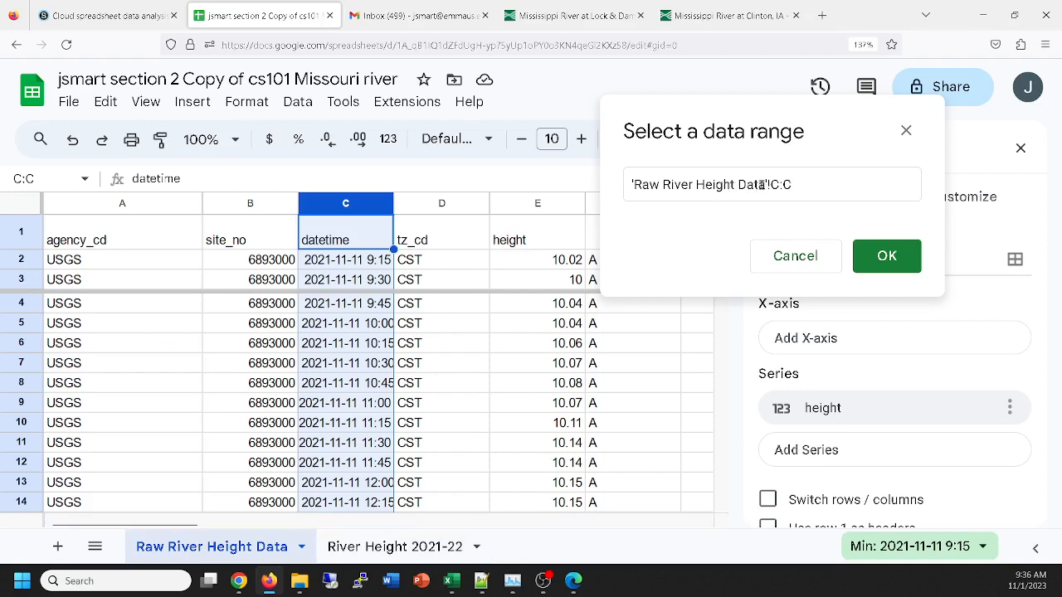
left_click_drag(764, 184, 628, 186)
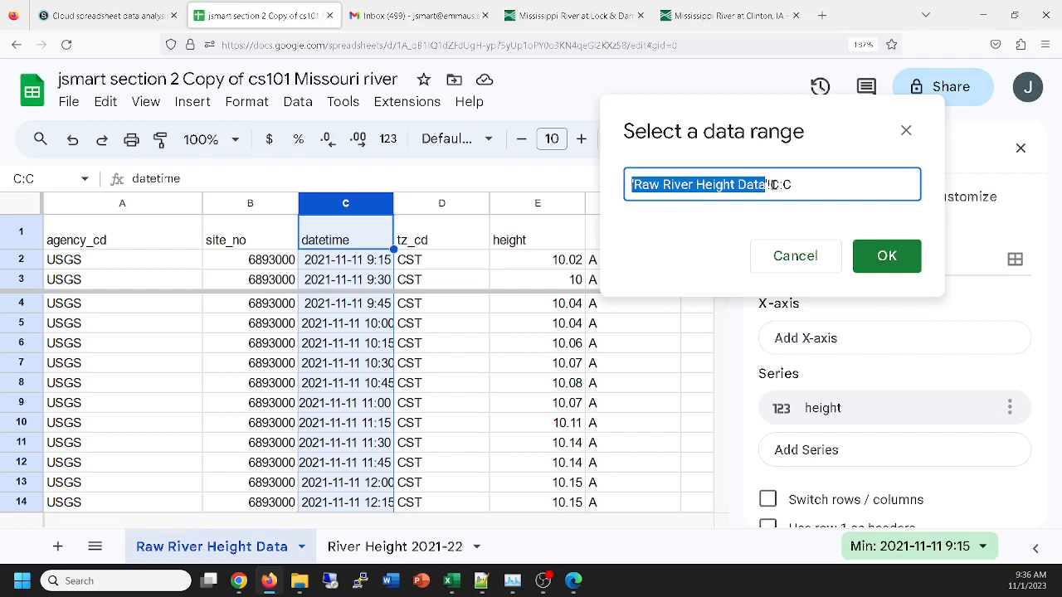
left_click_drag(770, 184, 627, 200)
left_click_drag(801, 184, 770, 184)
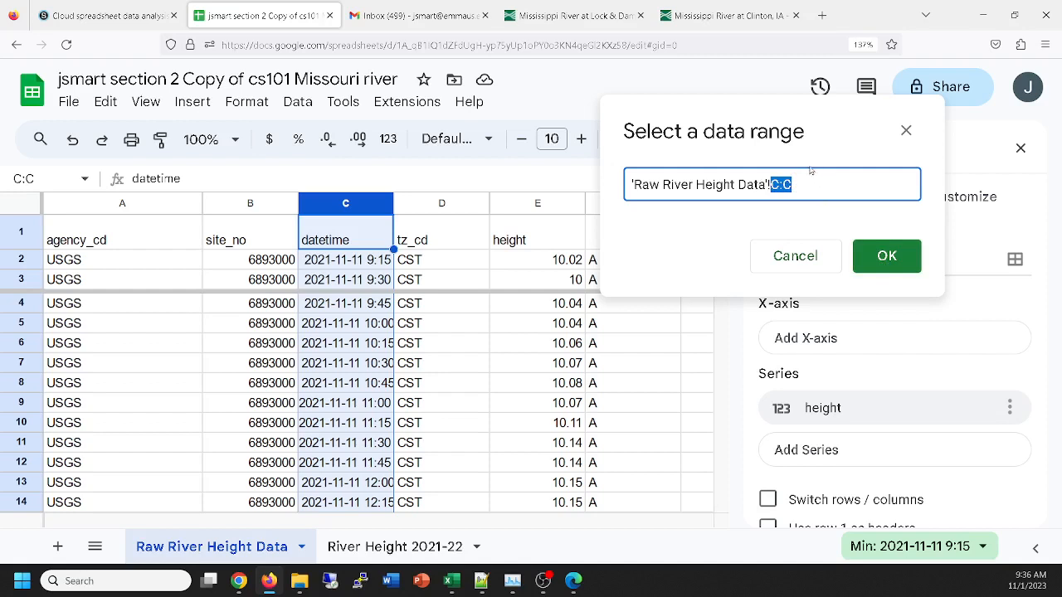
left_click_drag(815, 174, 627, 187)
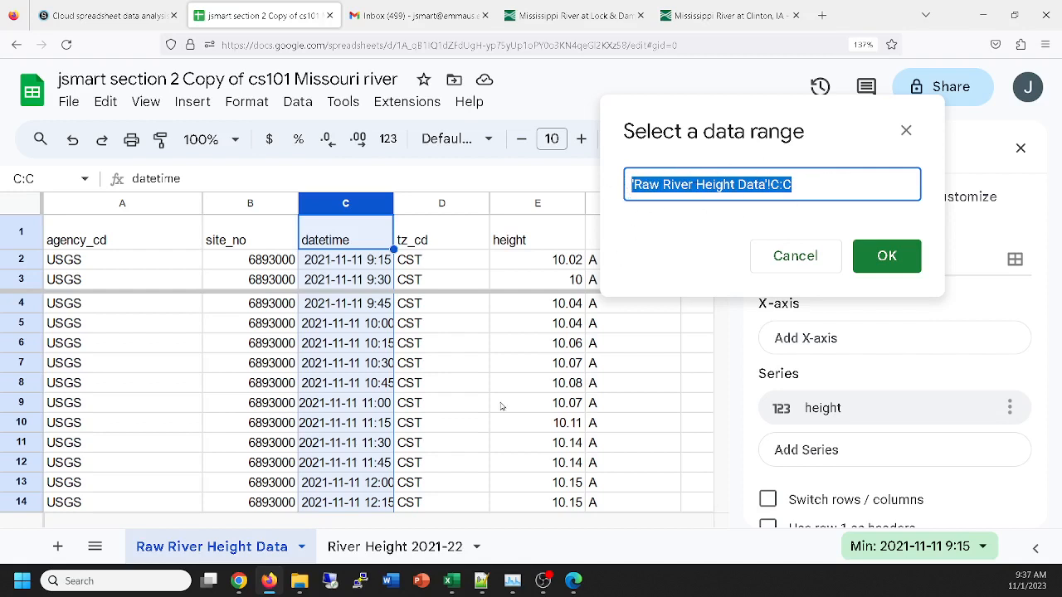
left_click(888, 258)
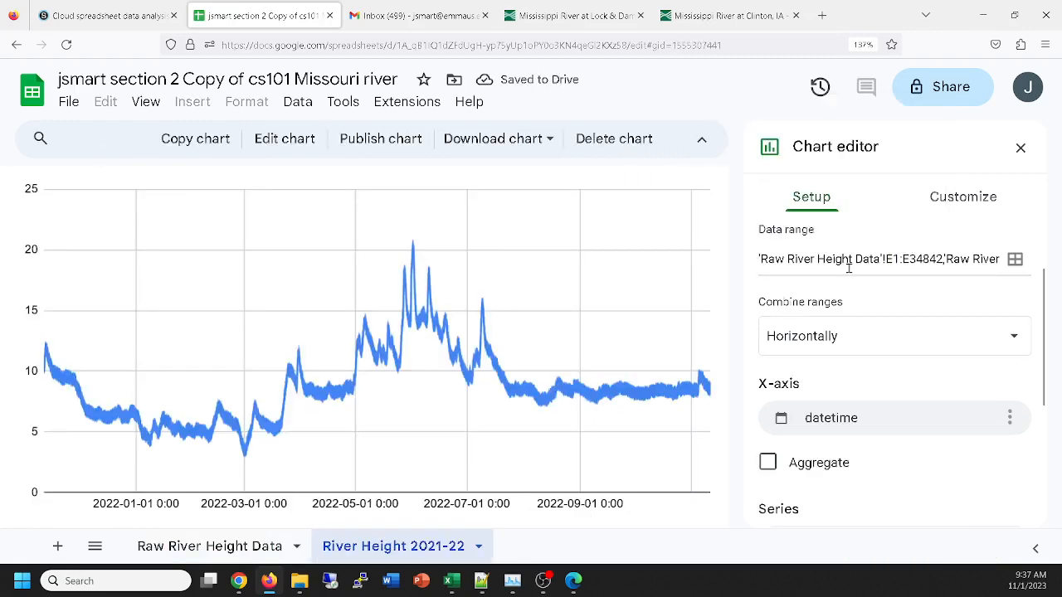
Step: Reread the assignment's line graph instructions and review height column E of the Raw River Height Data sheet
left_click(412, 245)
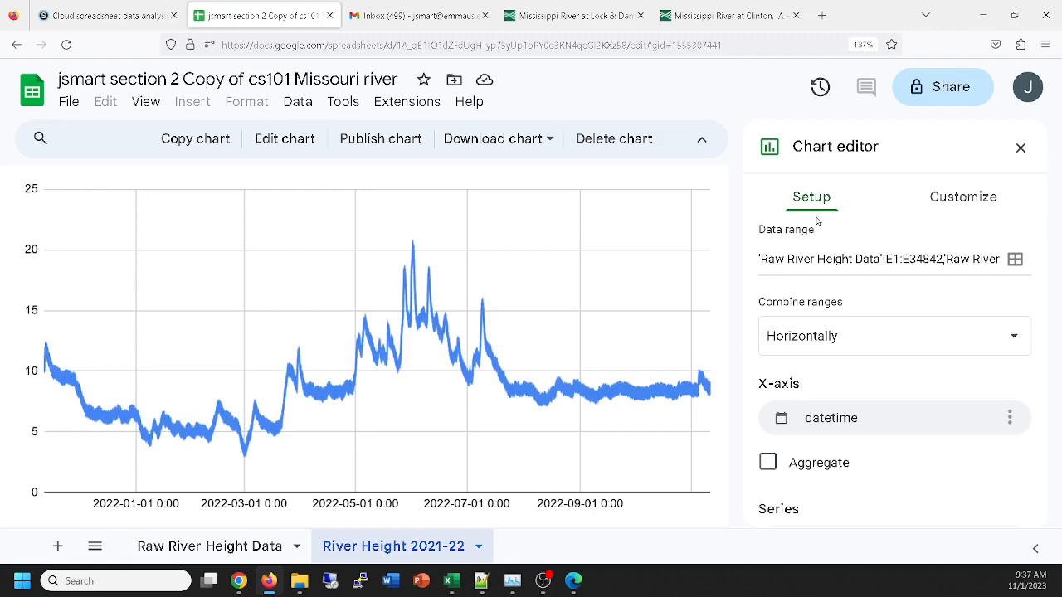
left_click(108, 15)
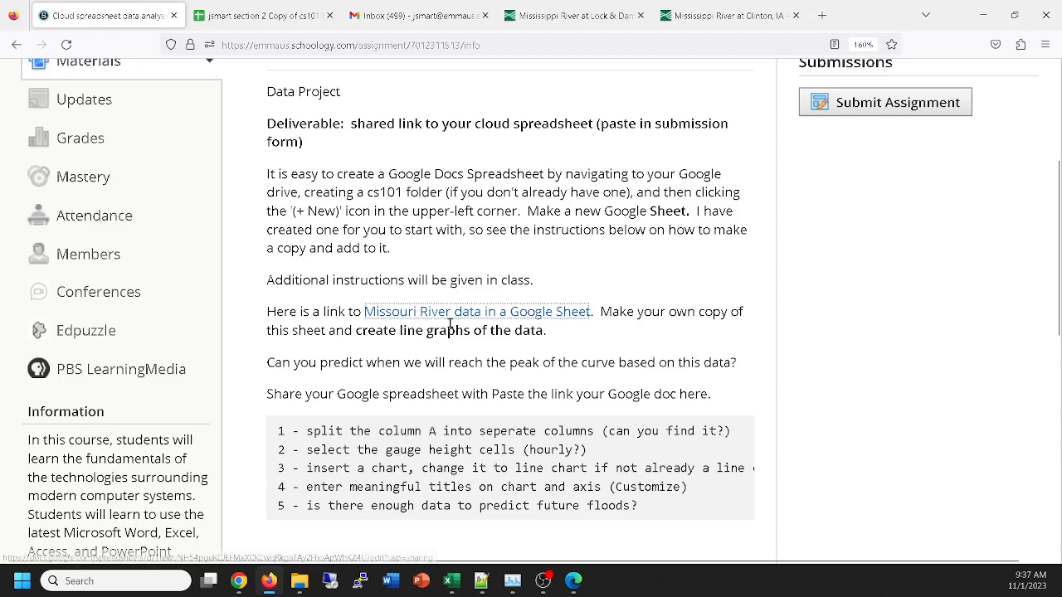
left_click(263, 17)
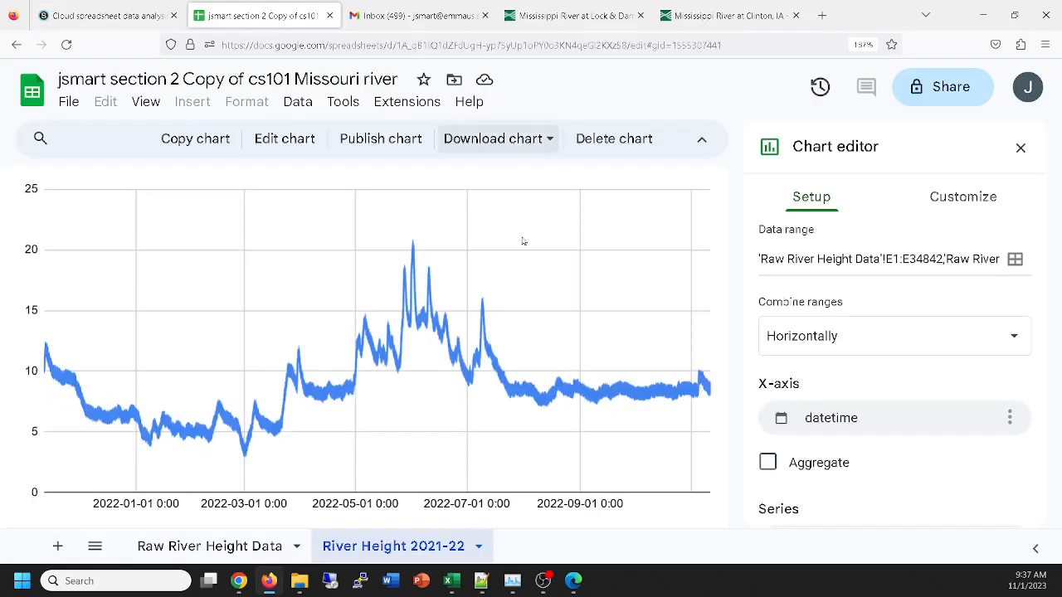
left_click(229, 546)
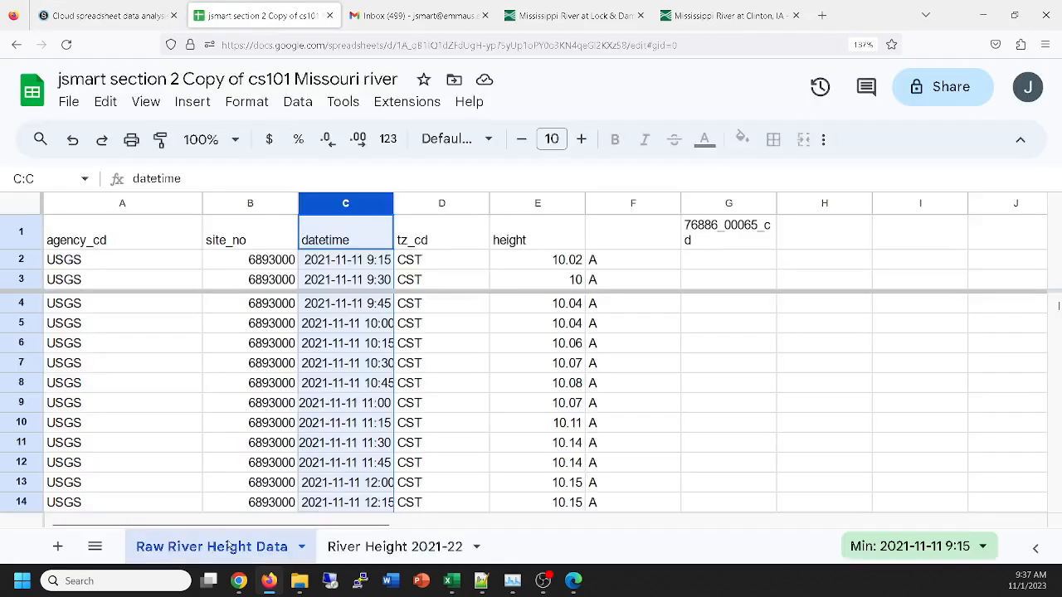
left_click(560, 208)
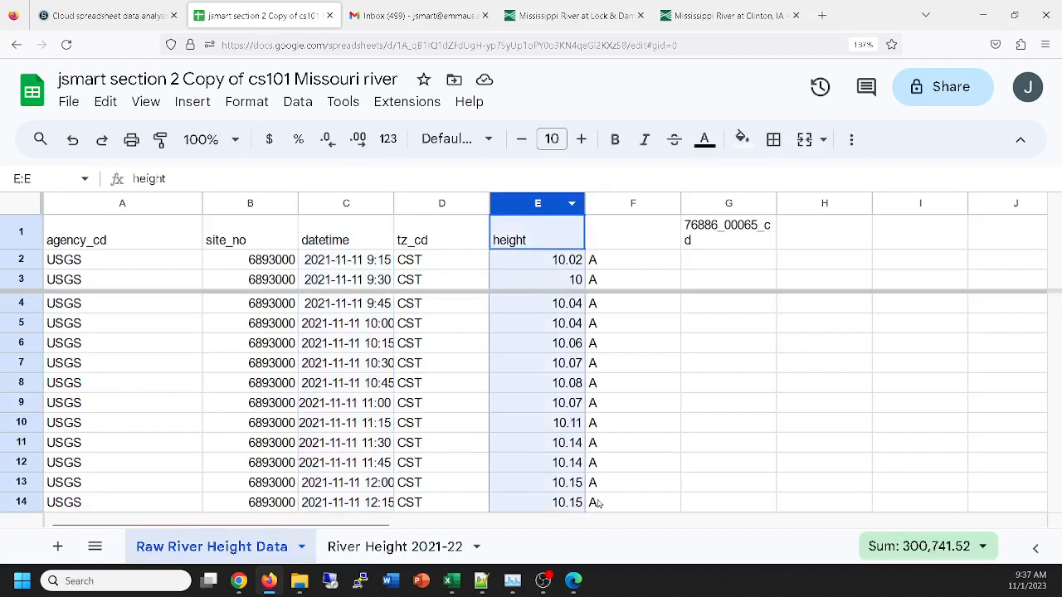
left_click(370, 545)
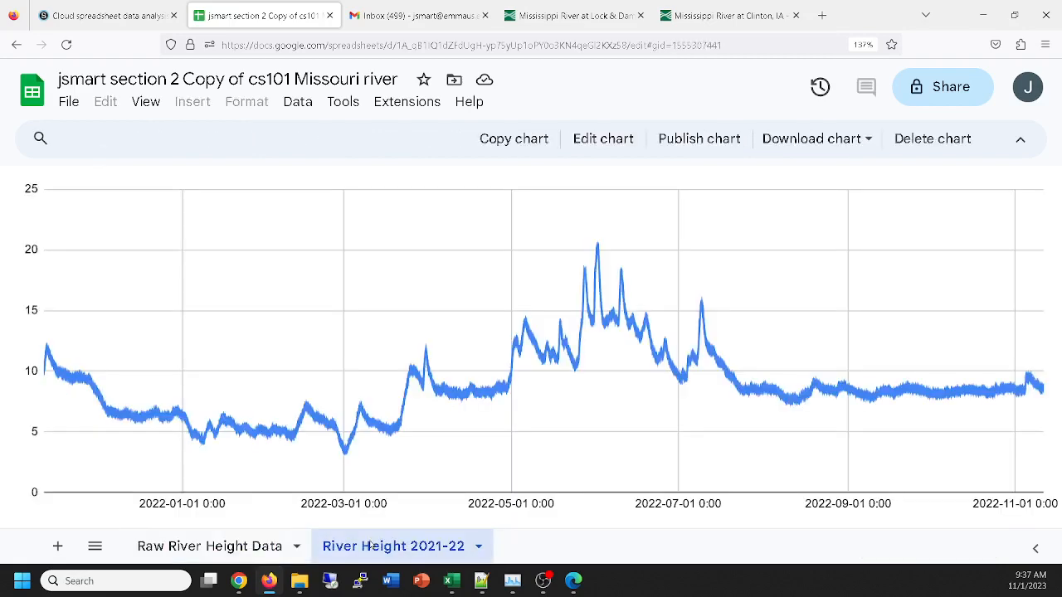
Step: Review the chart type, X-axis and series settings of the River Height 2021-22 chart
left_click(602, 140)
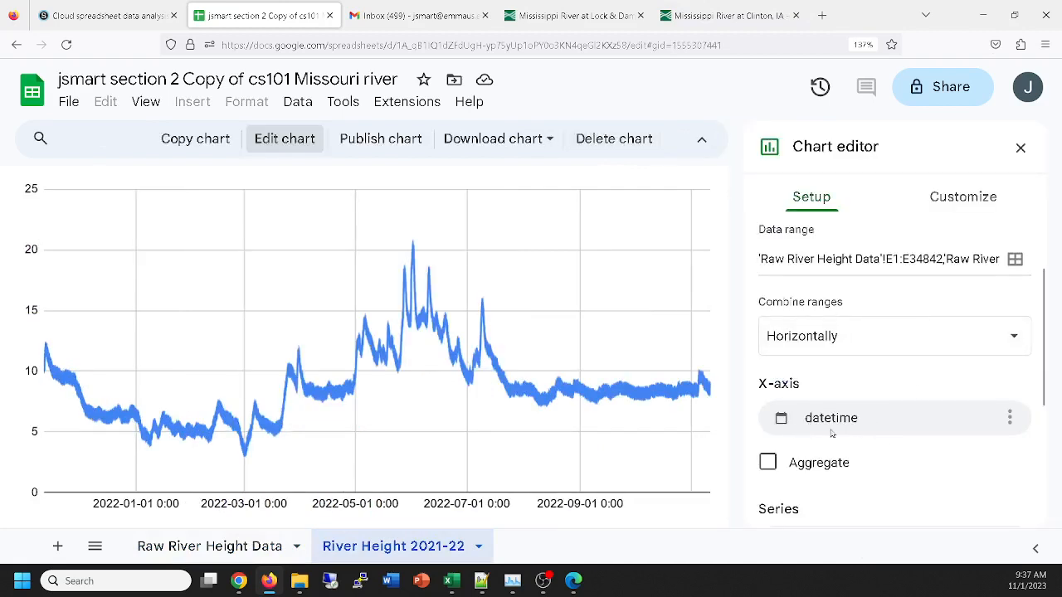
scroll(932, 378, "down", 1)
scroll(933, 378, "down", 1)
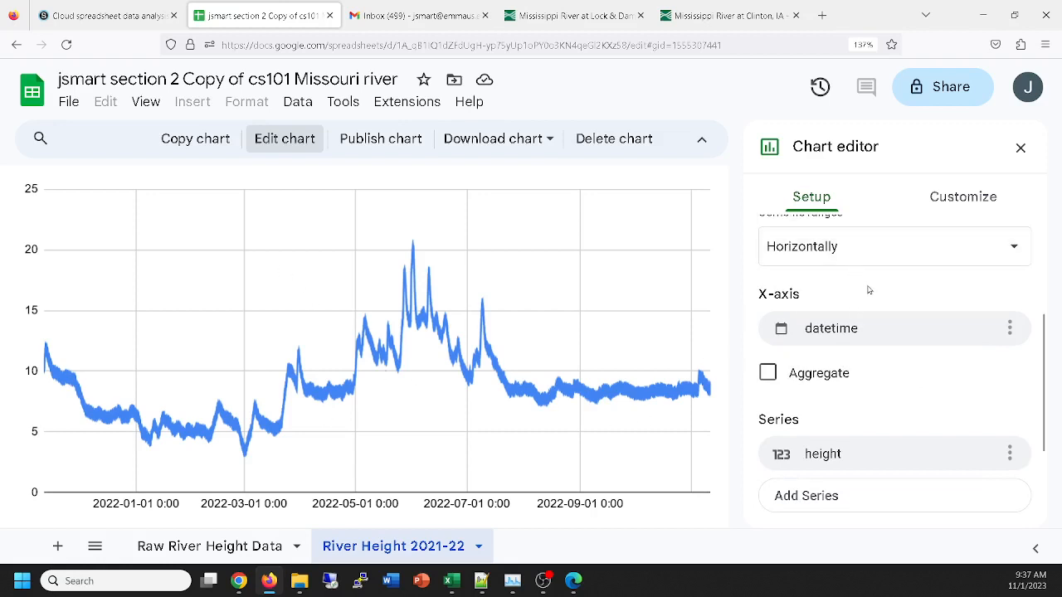
scroll(869, 291, "up", 4)
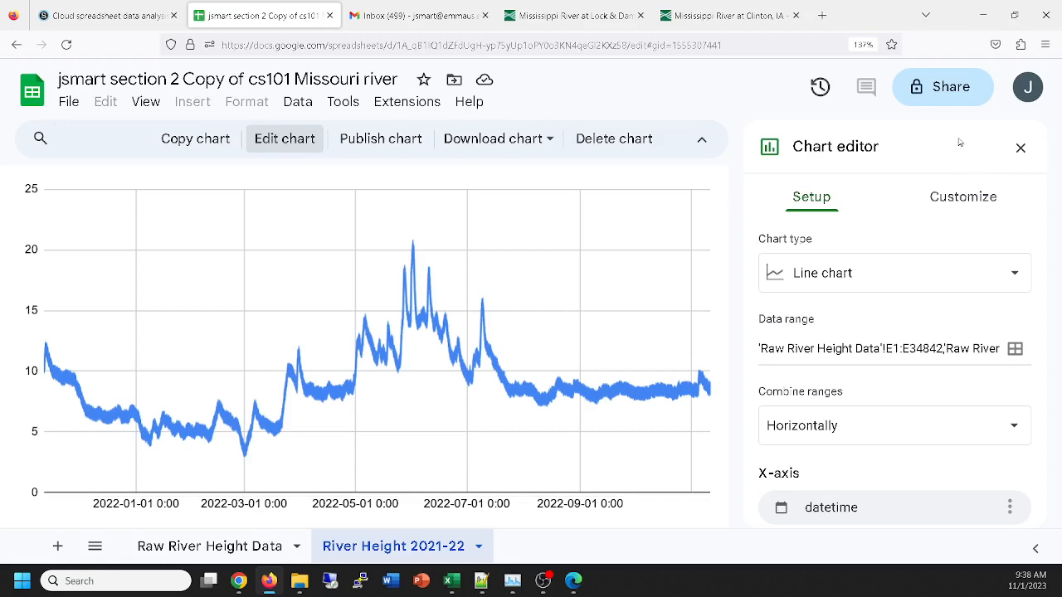
Step: Title the river height chart with the author's name followed by "River Data Chart"
left_click(964, 197)
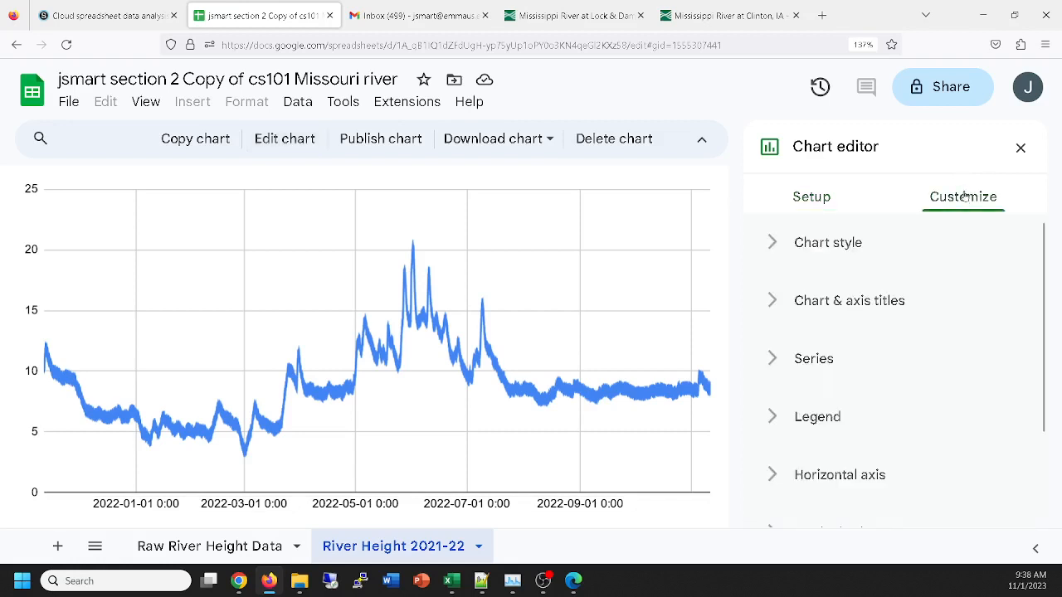
left_click(826, 309)
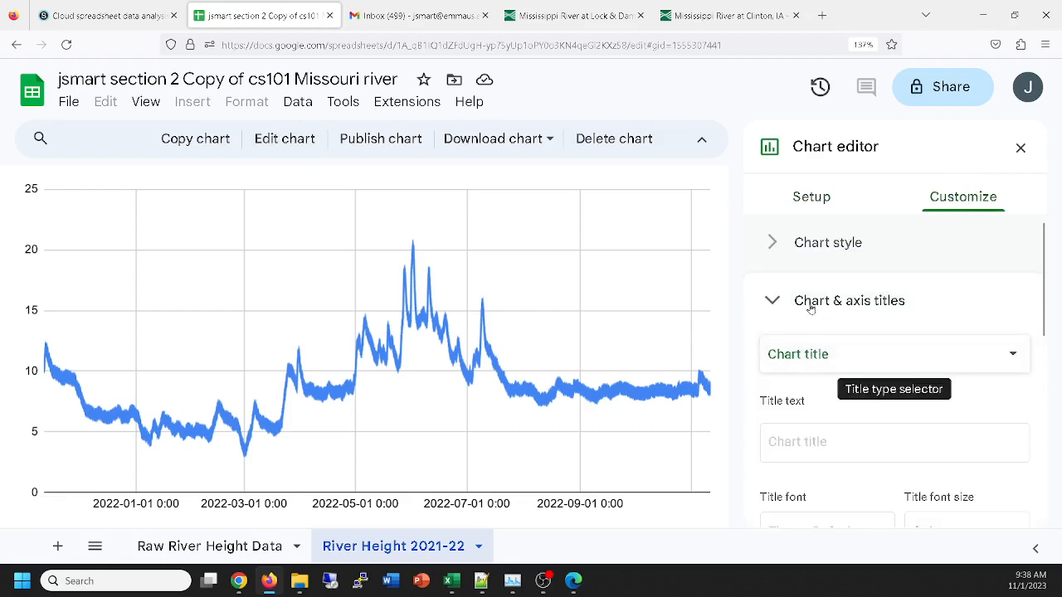
left_click(817, 356)
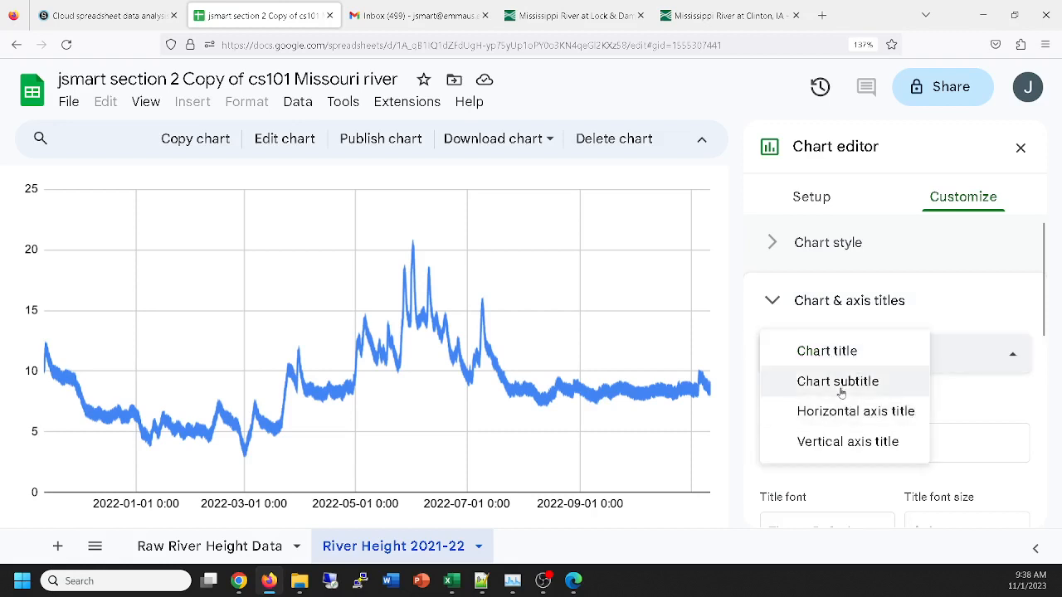
left_click(826, 352)
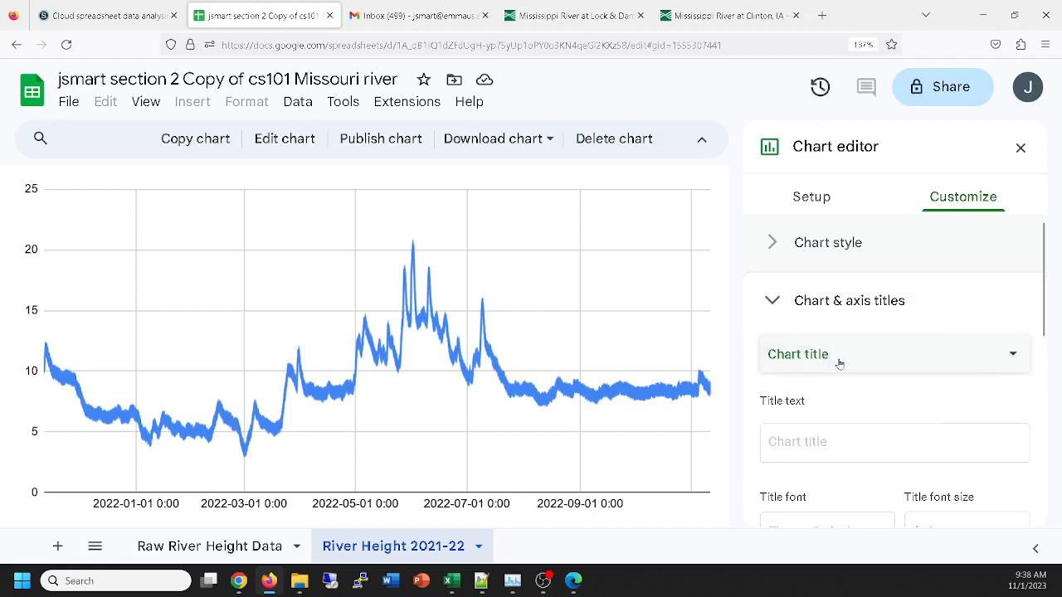
left_click(872, 451)
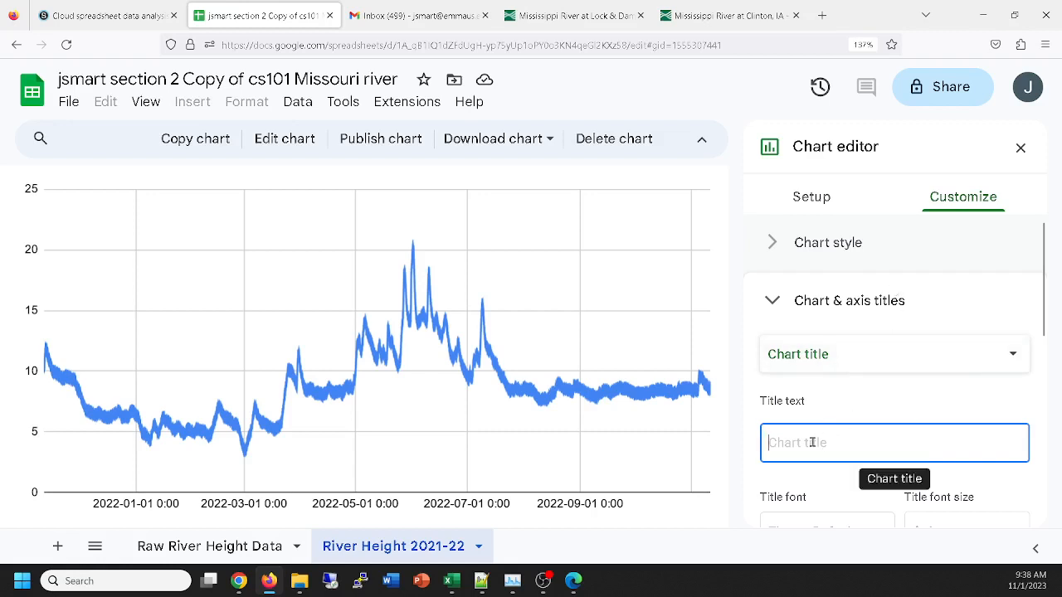
type("J")
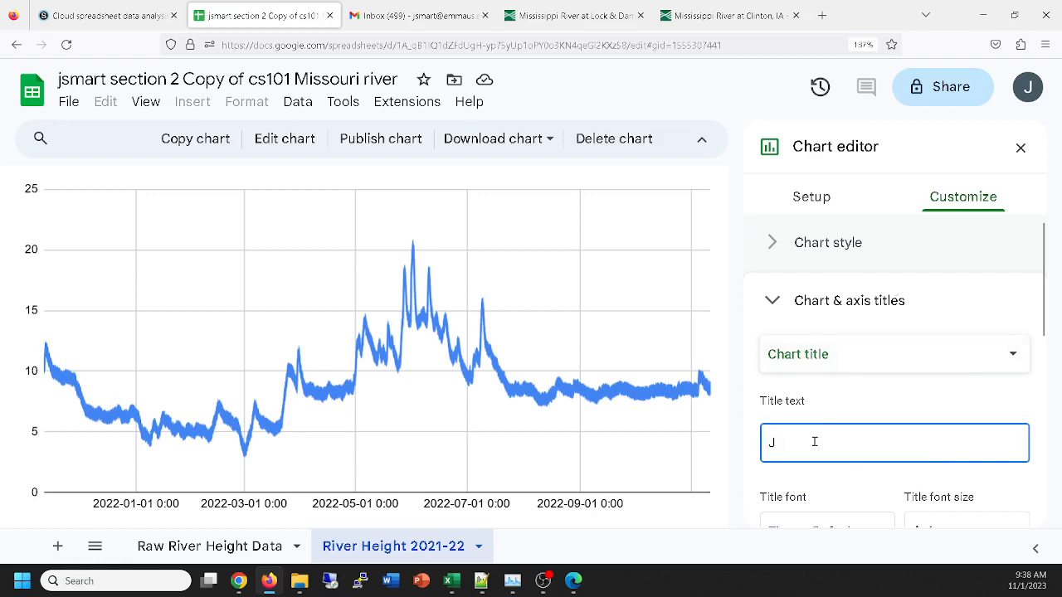
type("Smart")
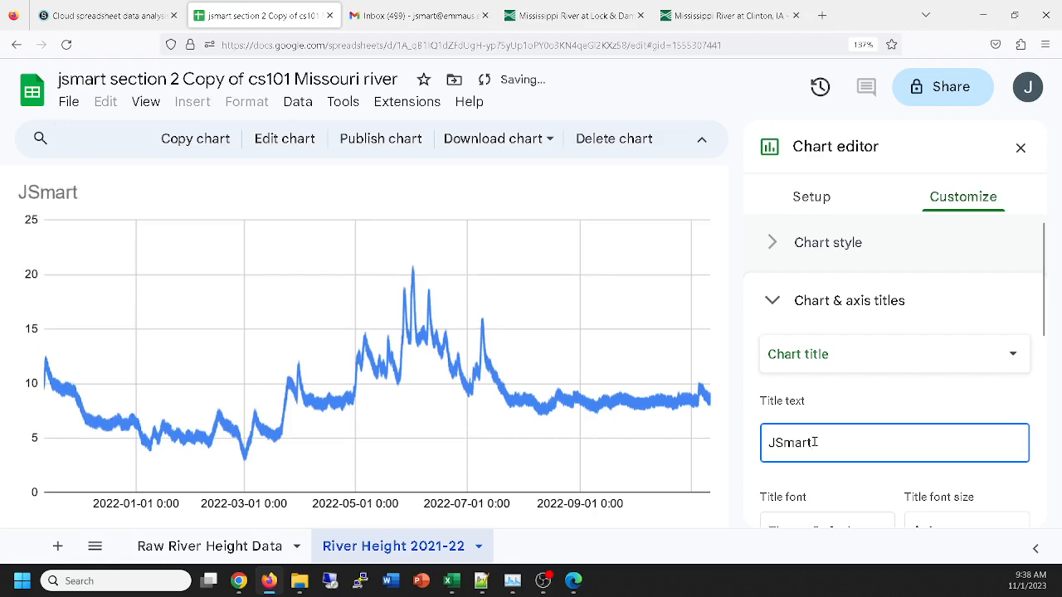
type("Ri erdata")
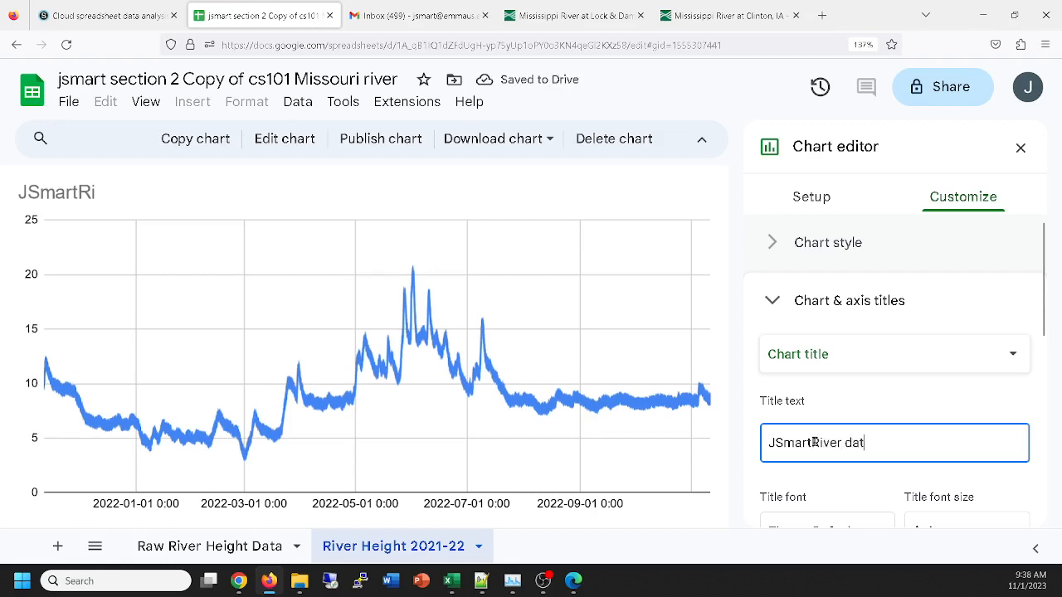
key("BackSpace")
key("BackSpace")
type("Data Chart")
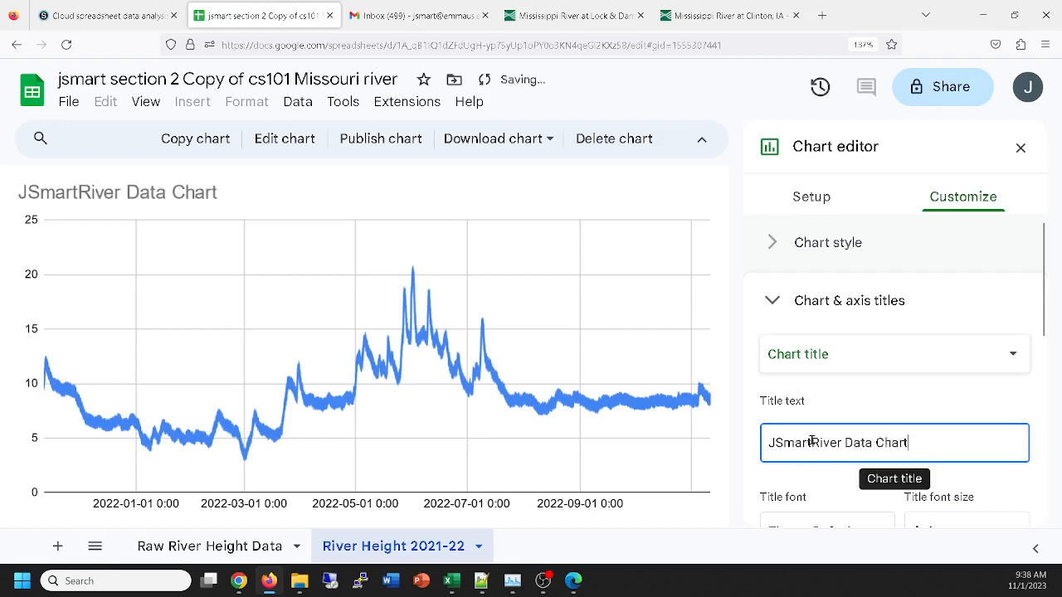
left_click(810, 441)
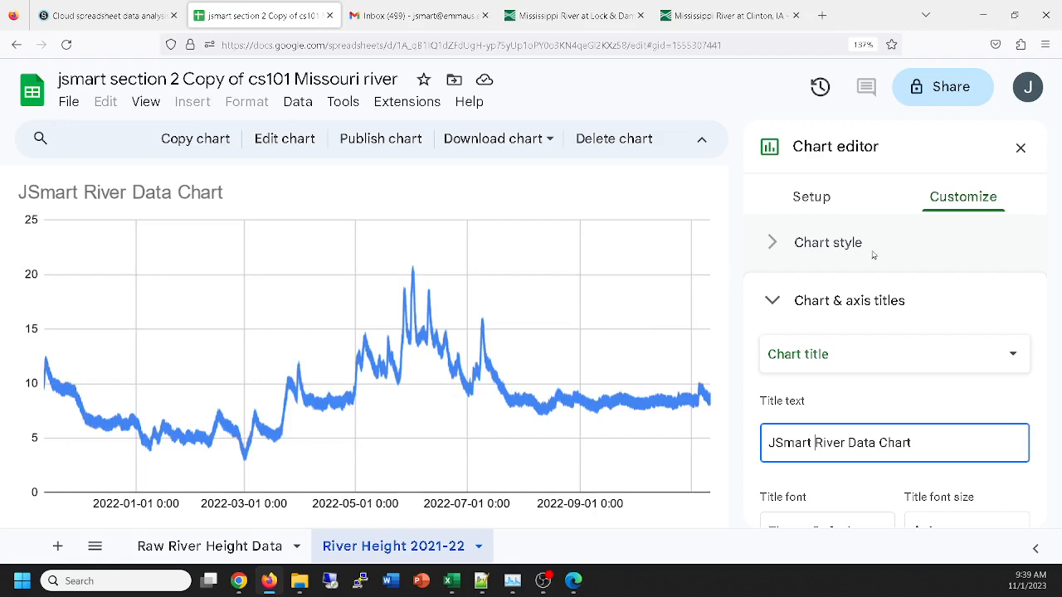
Step: Open the chart subtitle text for editing
left_click(868, 356)
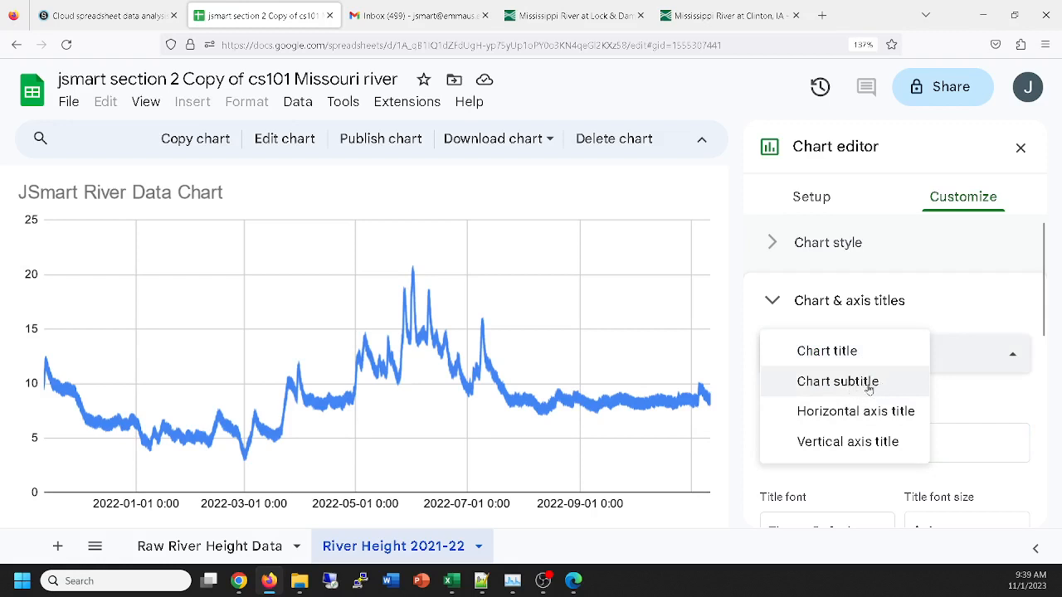
left_click(863, 383)
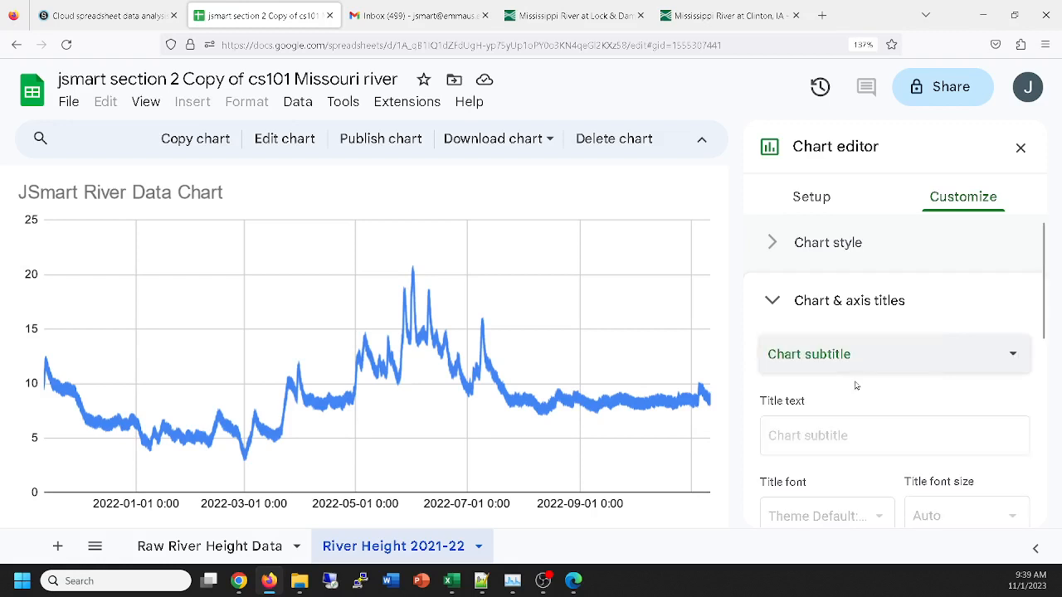
left_click(824, 436)
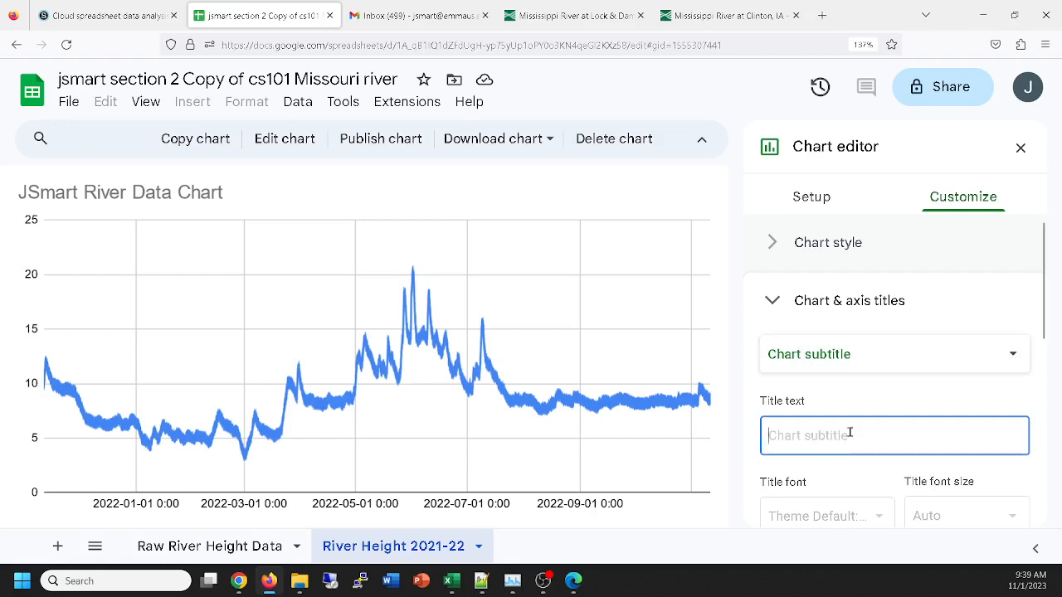
Step: Inspect the starting point and the highest peak of the river height line
left_click(45, 377)
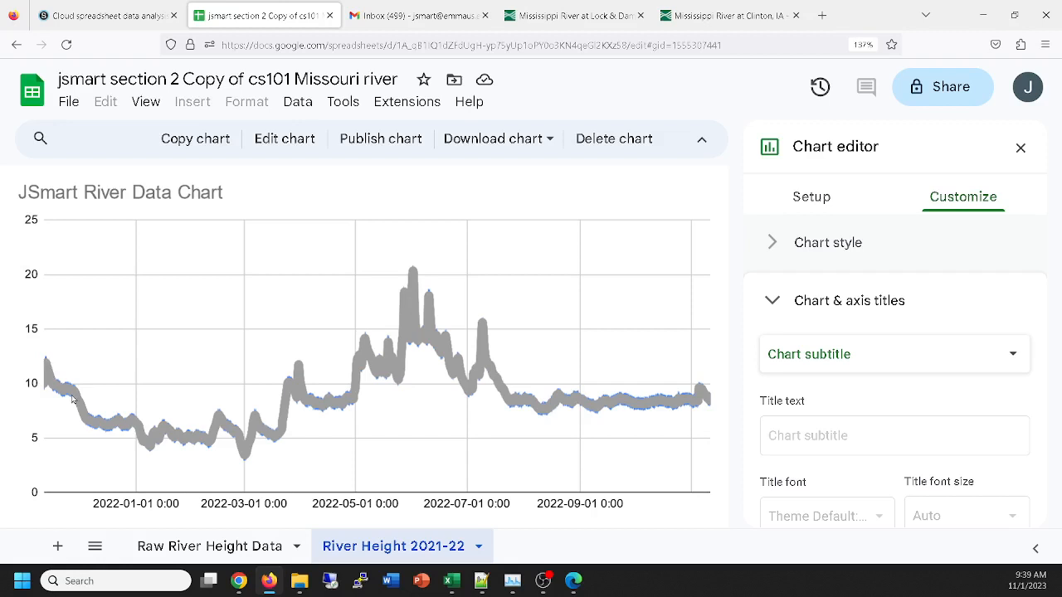
left_click(413, 271)
left_click(415, 274)
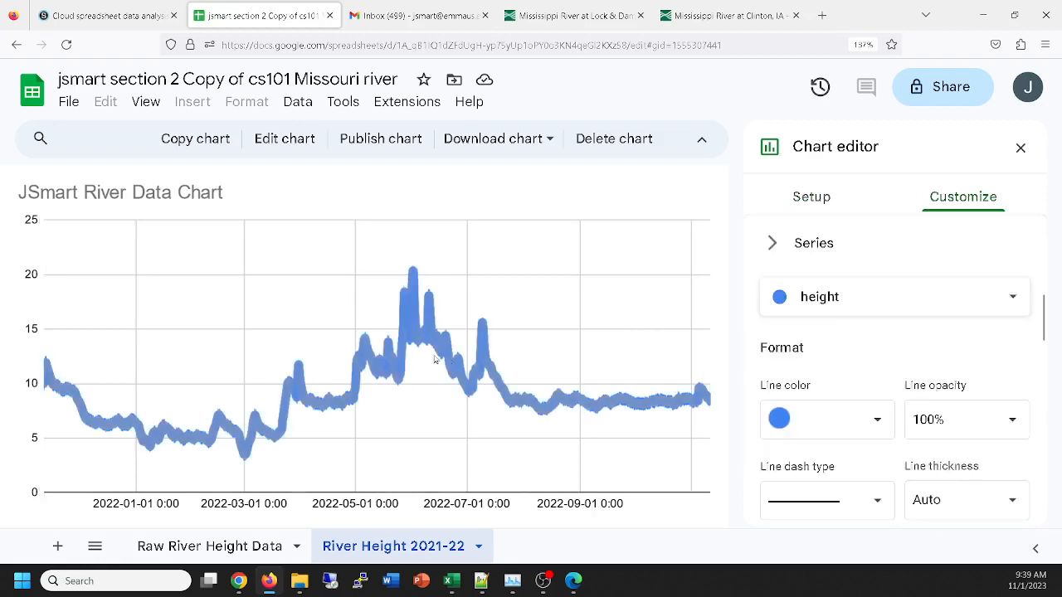
Step: Review the formatting options of the height series, from line and point style to error bars and data labels
scroll(978, 207, "down", 3)
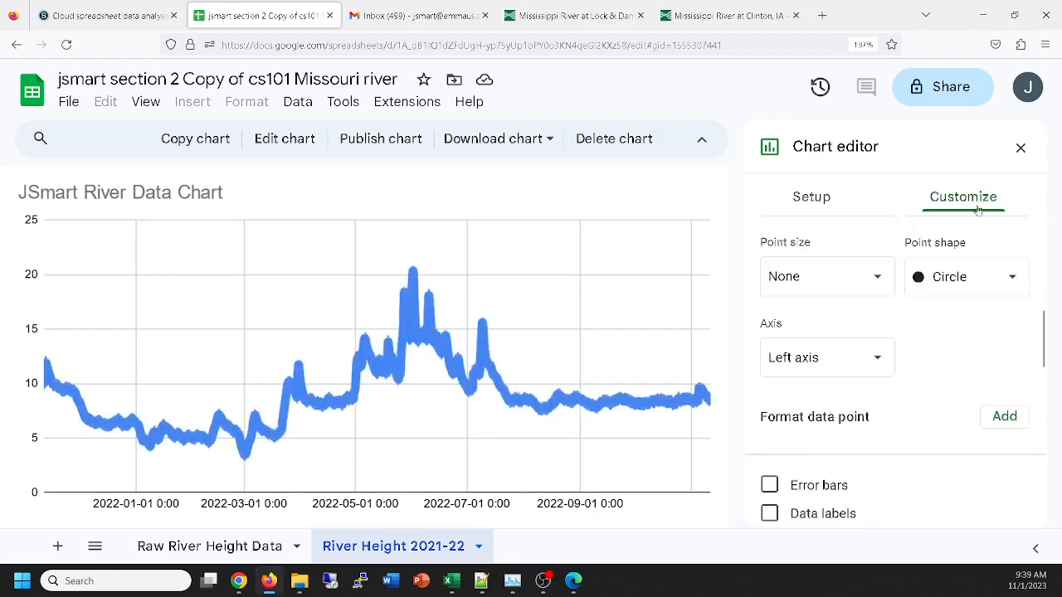
scroll(901, 367, "down", 1)
scroll(924, 256, "up", 4)
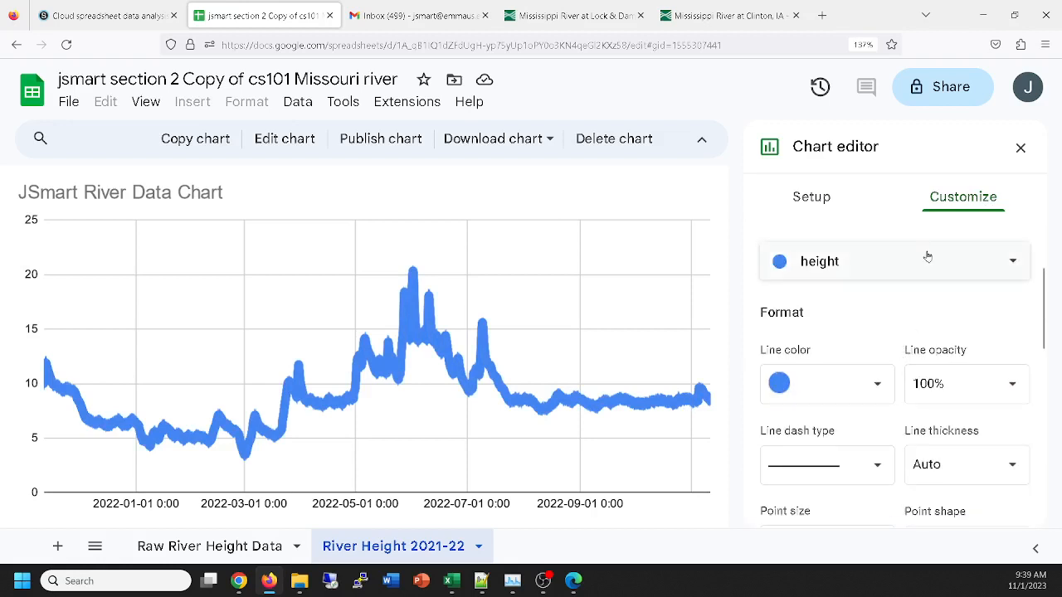
scroll(917, 289, "down", 4)
scroll(917, 290, "up", 4)
left_click(768, 352)
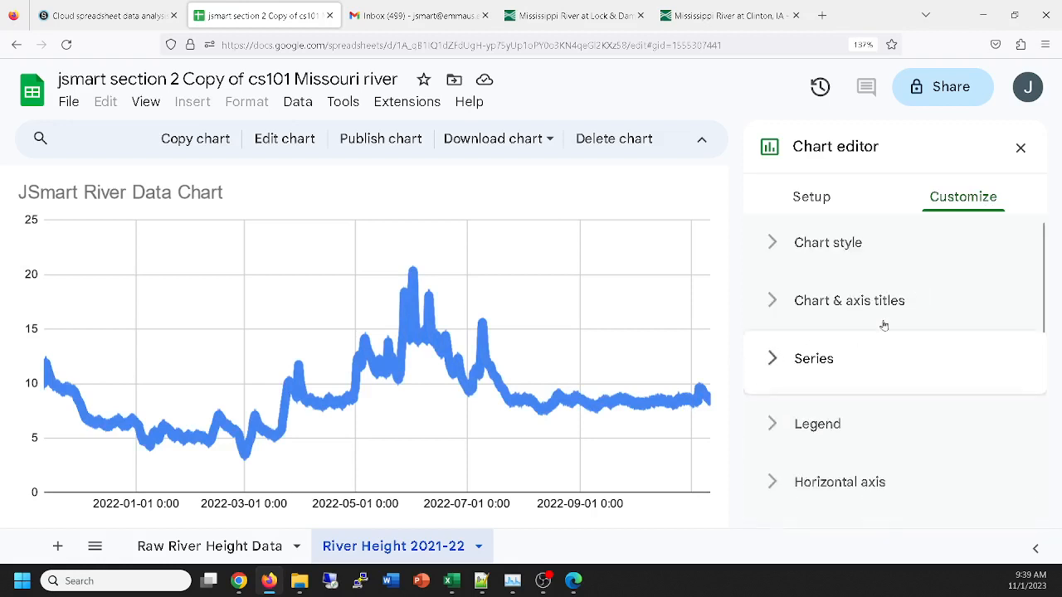
scroll(884, 323, "down", 2)
scroll(805, 398, "up", 2)
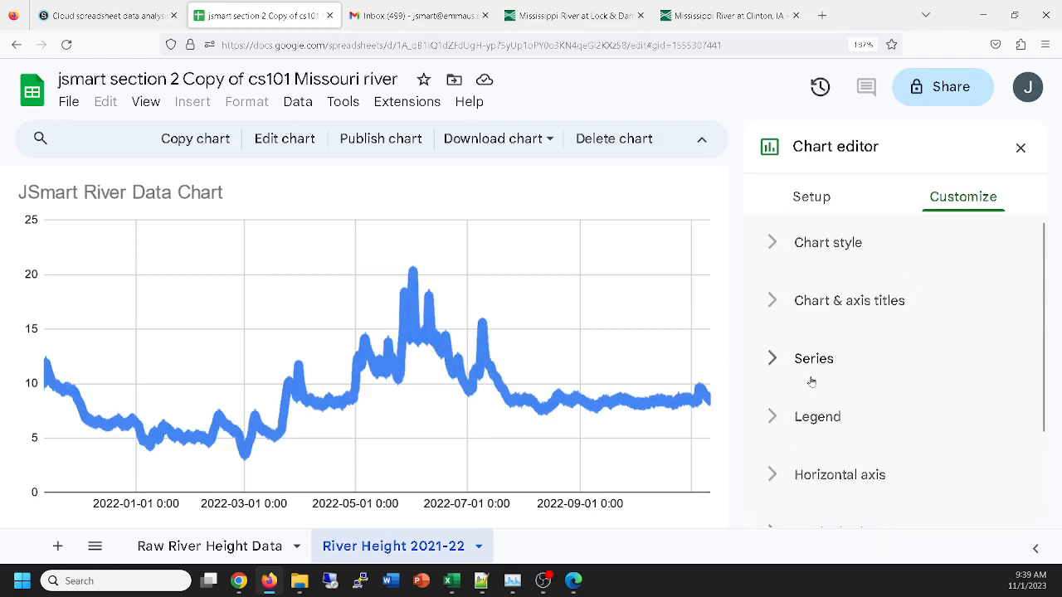
Step: Set the chart subtitle to "2022"
left_click(771, 300)
scroll(913, 332, "down", 3)
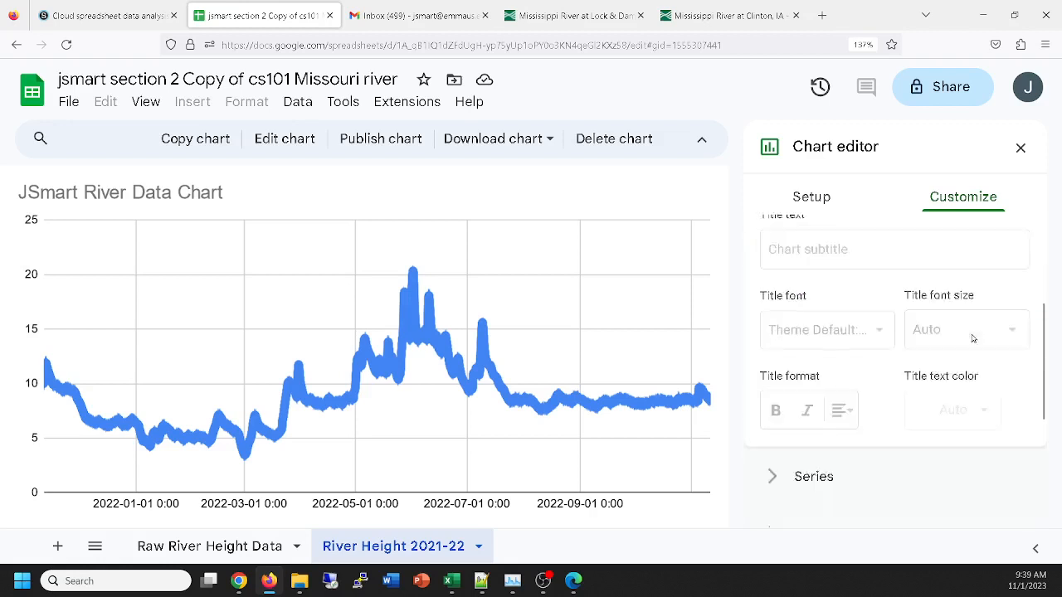
scroll(867, 321, "up", 1)
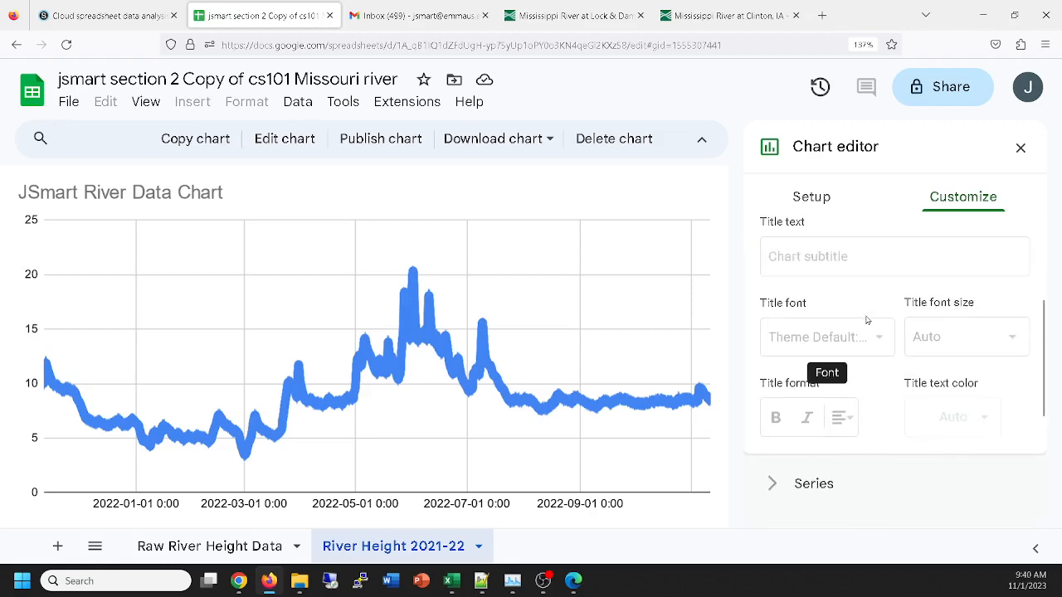
scroll(848, 324, "up", 1)
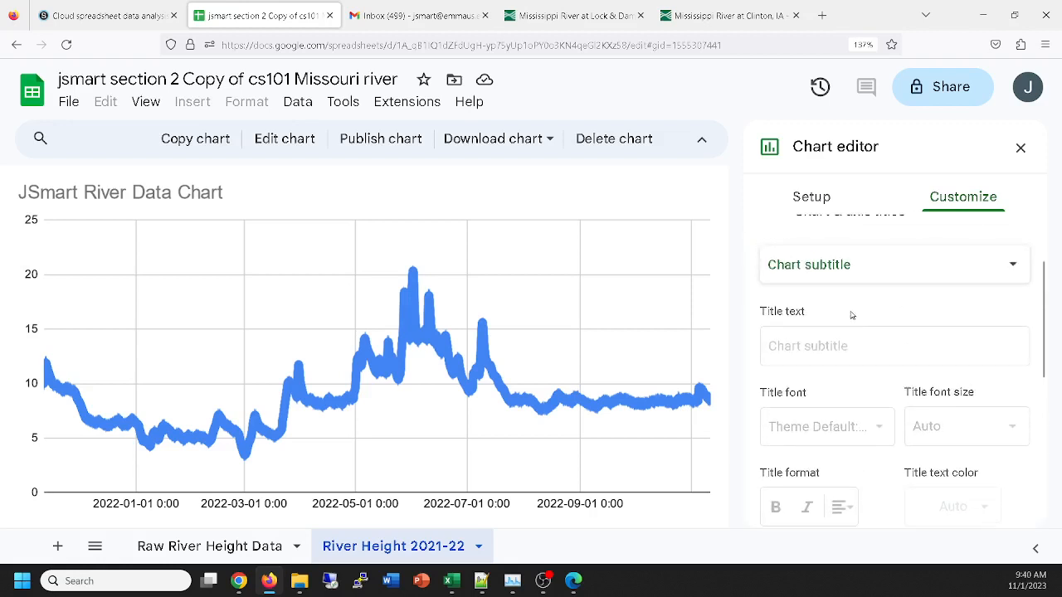
left_click(844, 348)
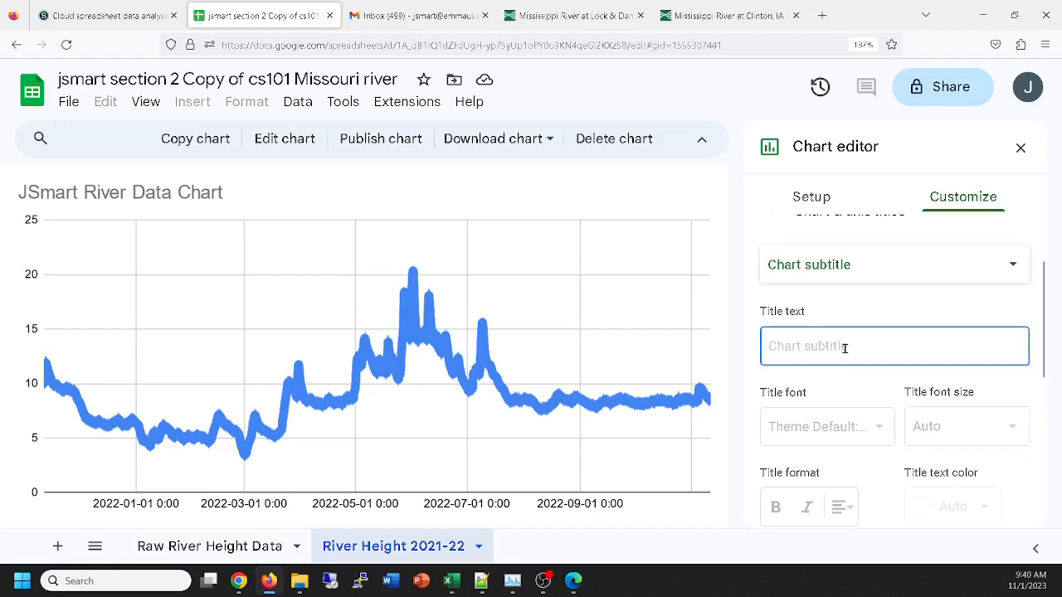
type("202")
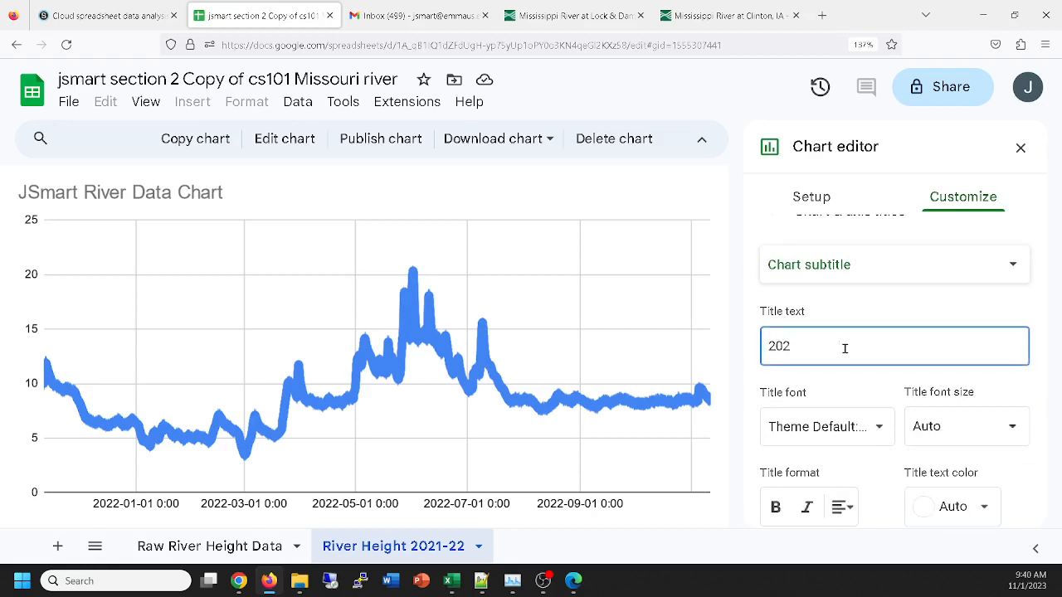
type("2 data")
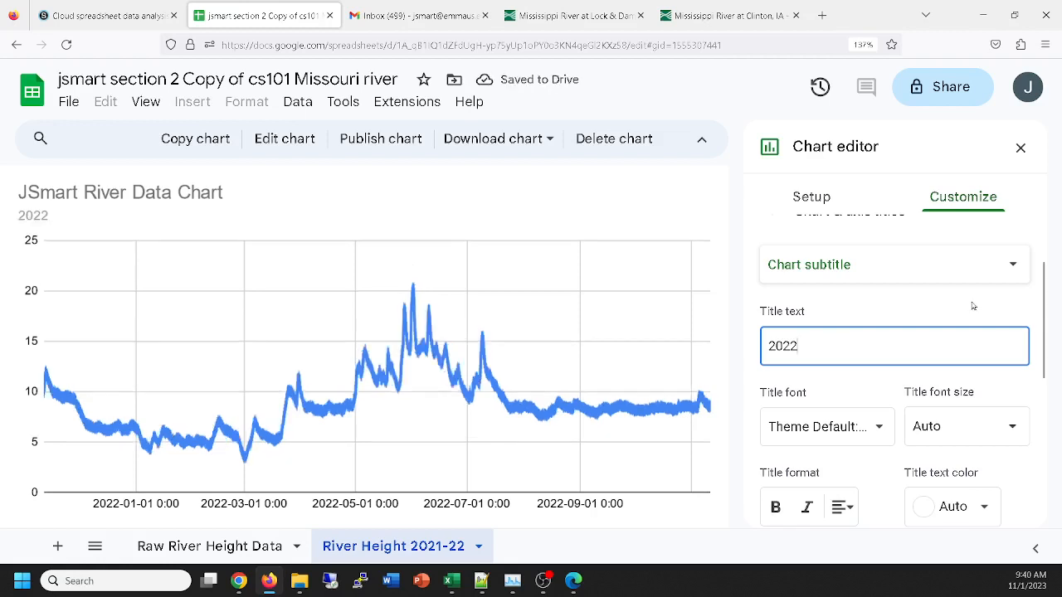
Step: Set the horizontal axis title to "Date of Measurement"
left_click(954, 274)
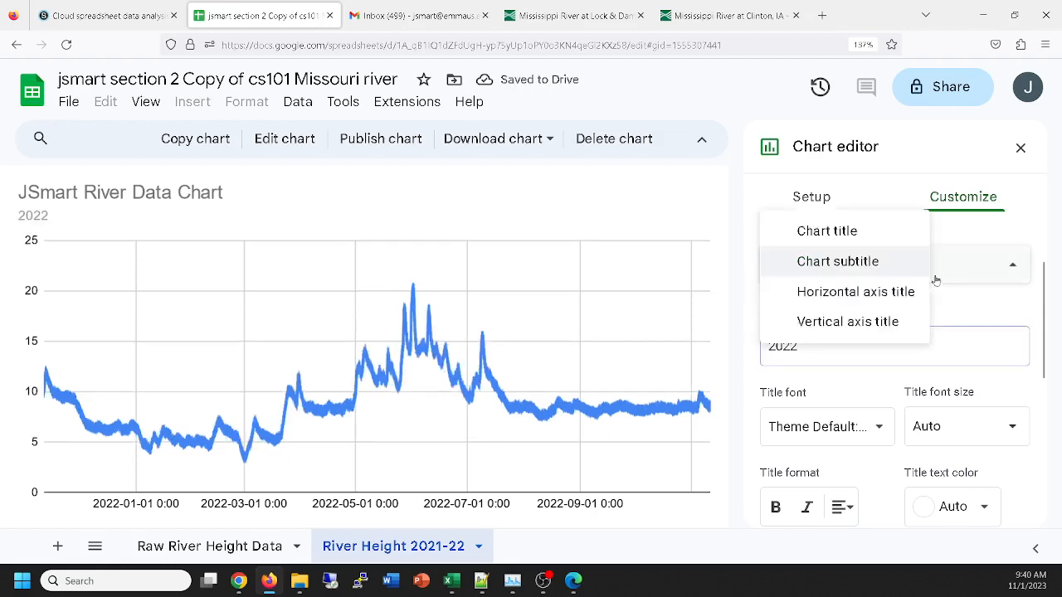
left_click(838, 288)
left_click(813, 351)
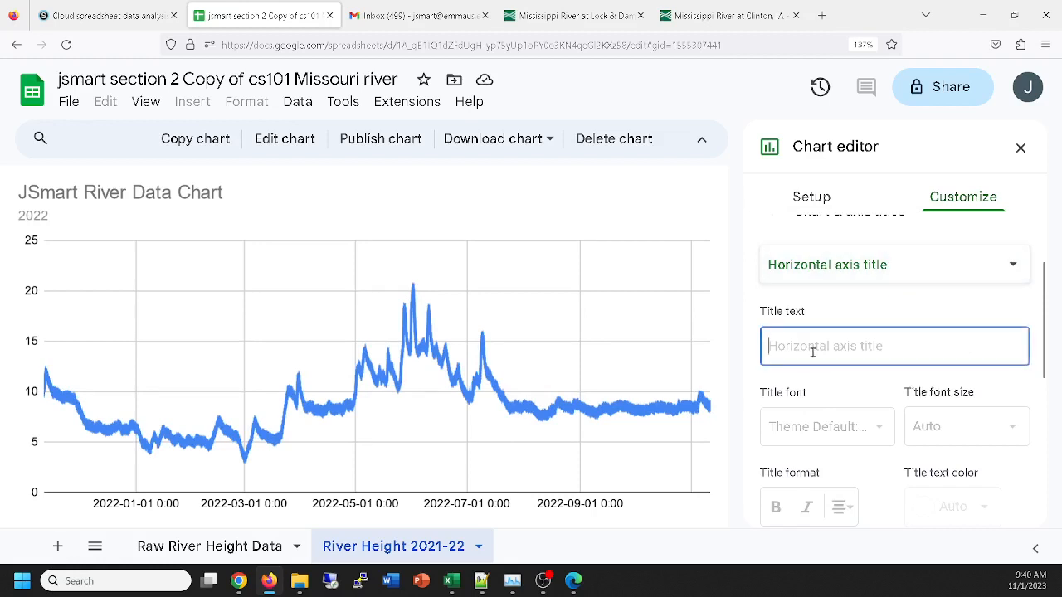
type("Date")
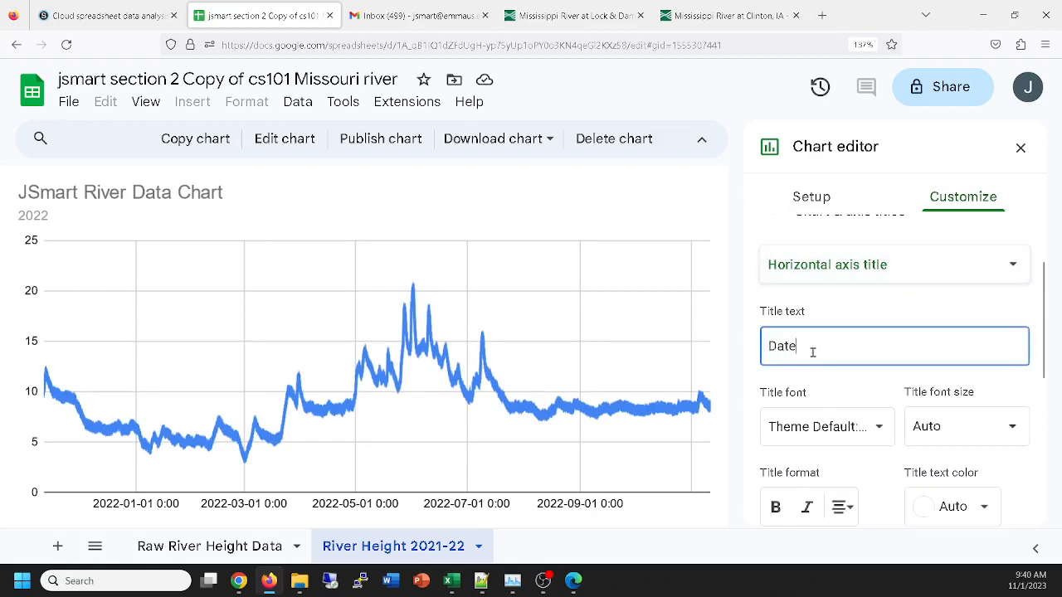
type(" of")
key("BackSpace")
key("BackSpace")
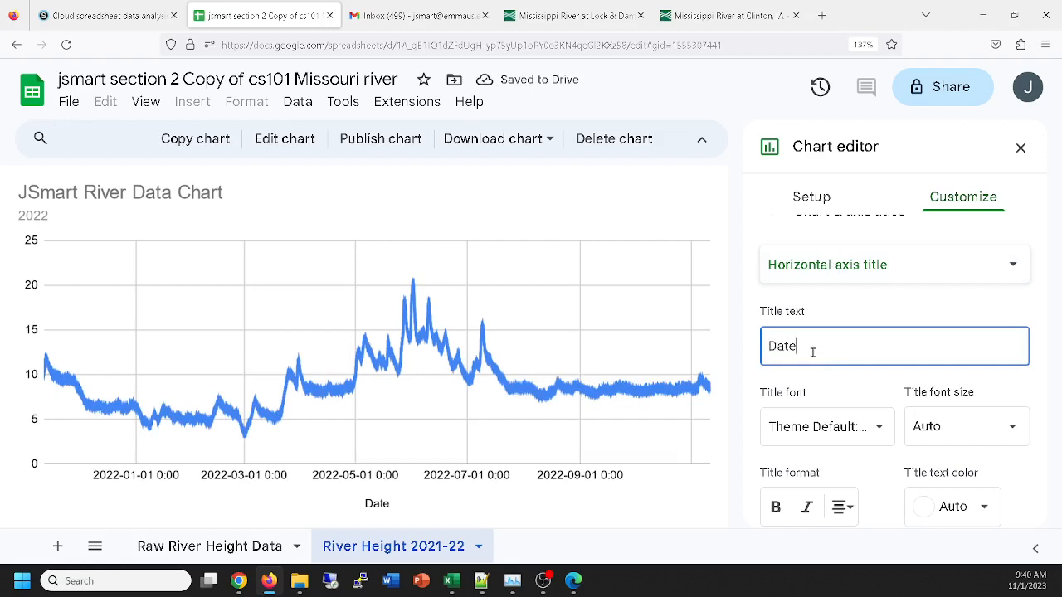
type("of Measurement")
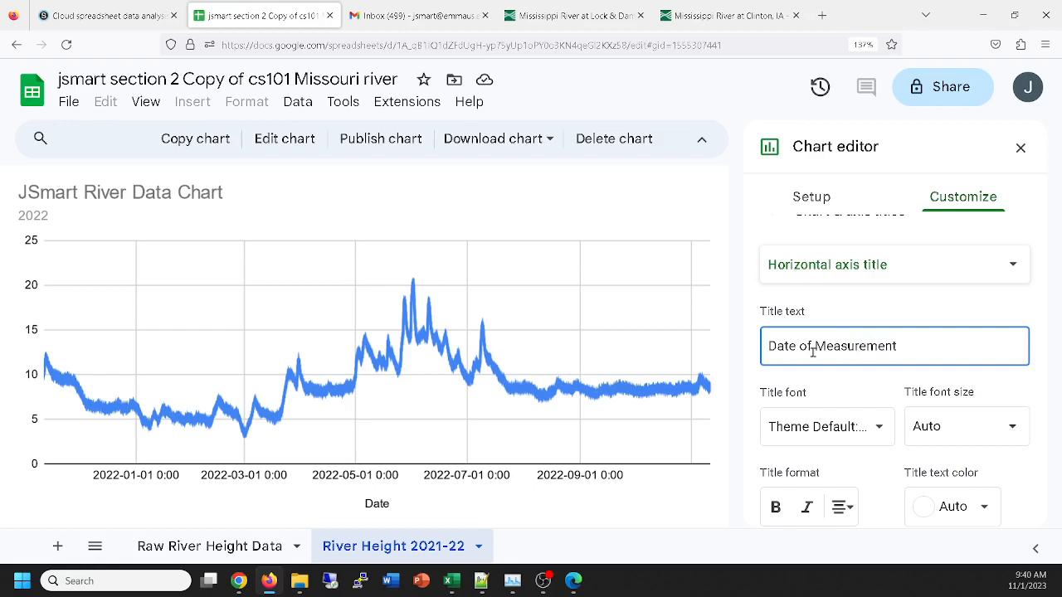
Step: Set the vertical axis title to "Height (ft)"
left_click(814, 269)
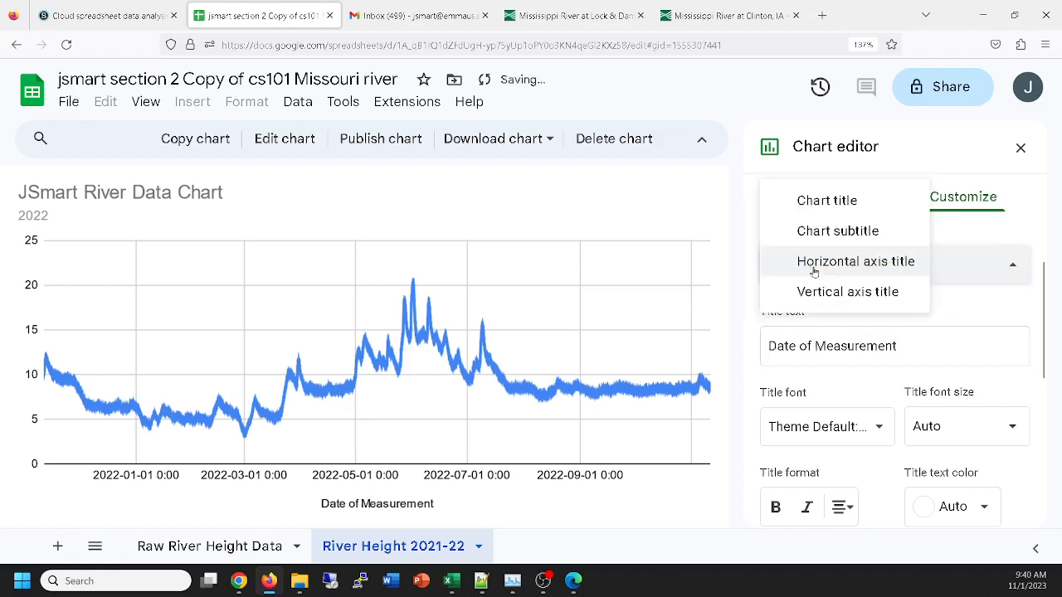
left_click(848, 292)
left_click(802, 346)
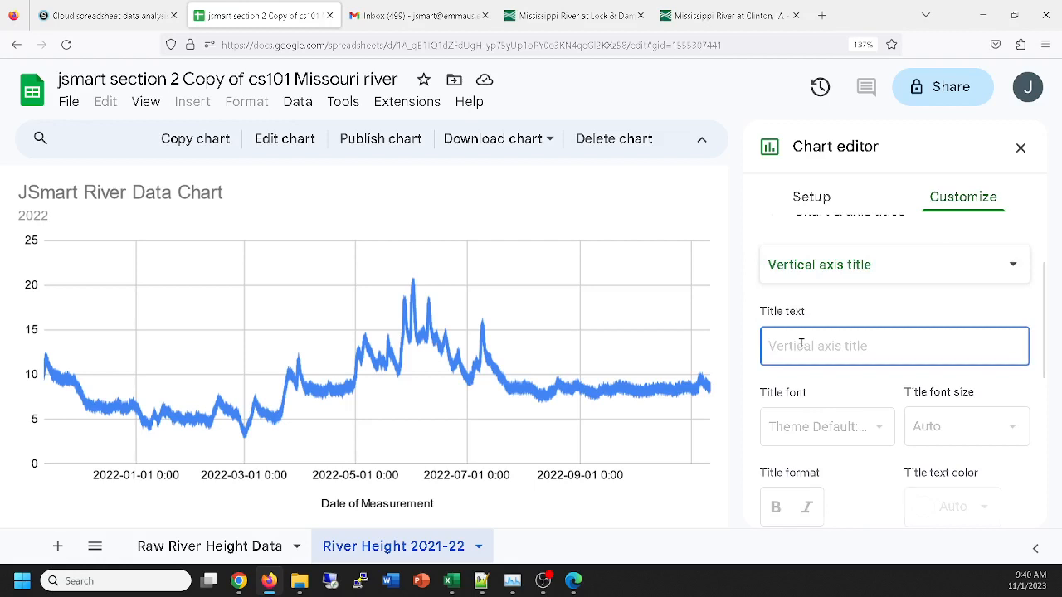
type("Height (ft")
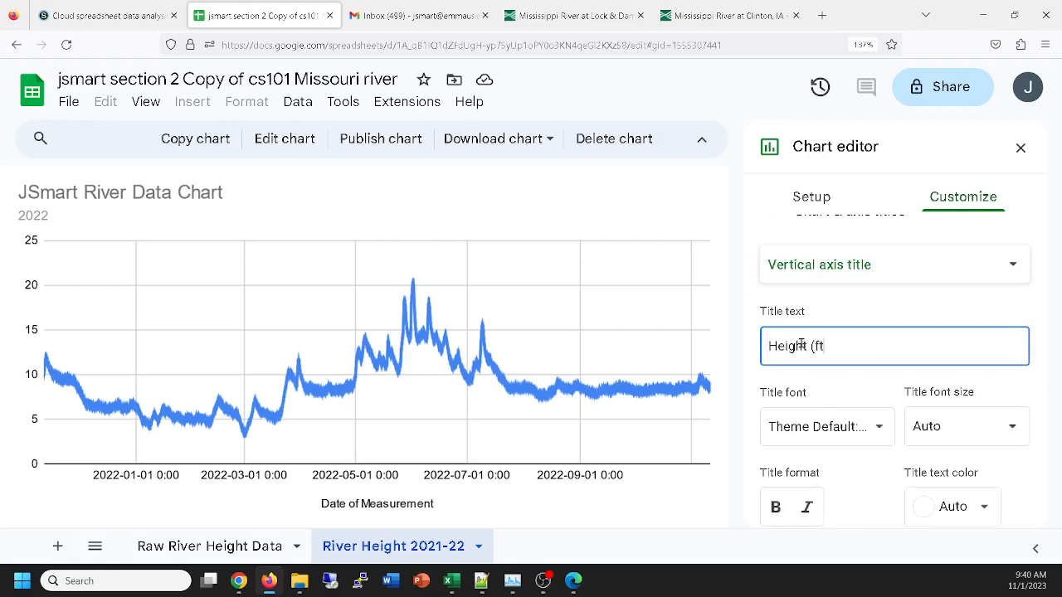
type(")")
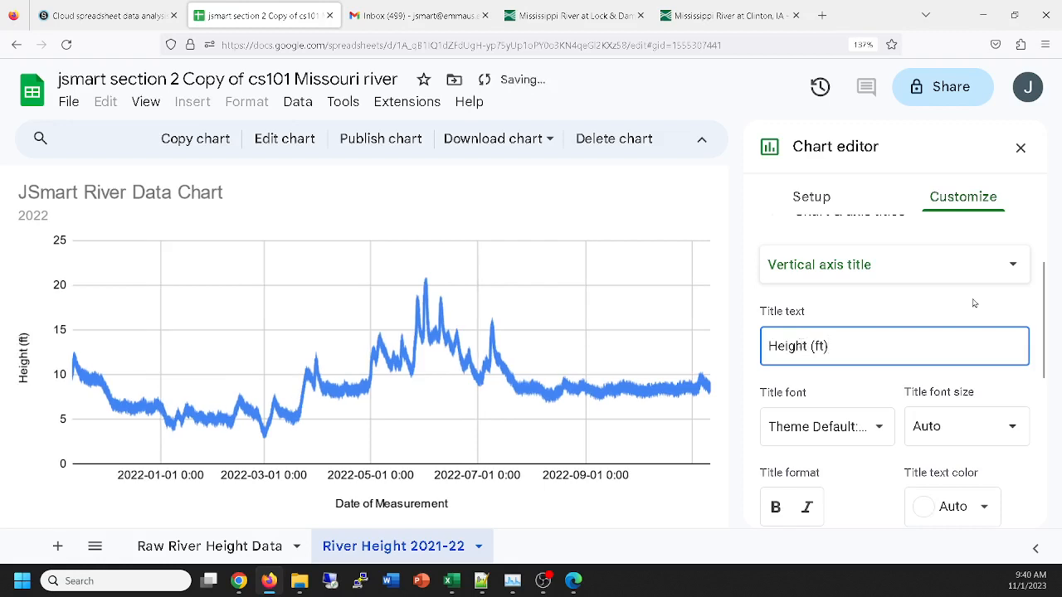
left_click(913, 262)
left_click(913, 262)
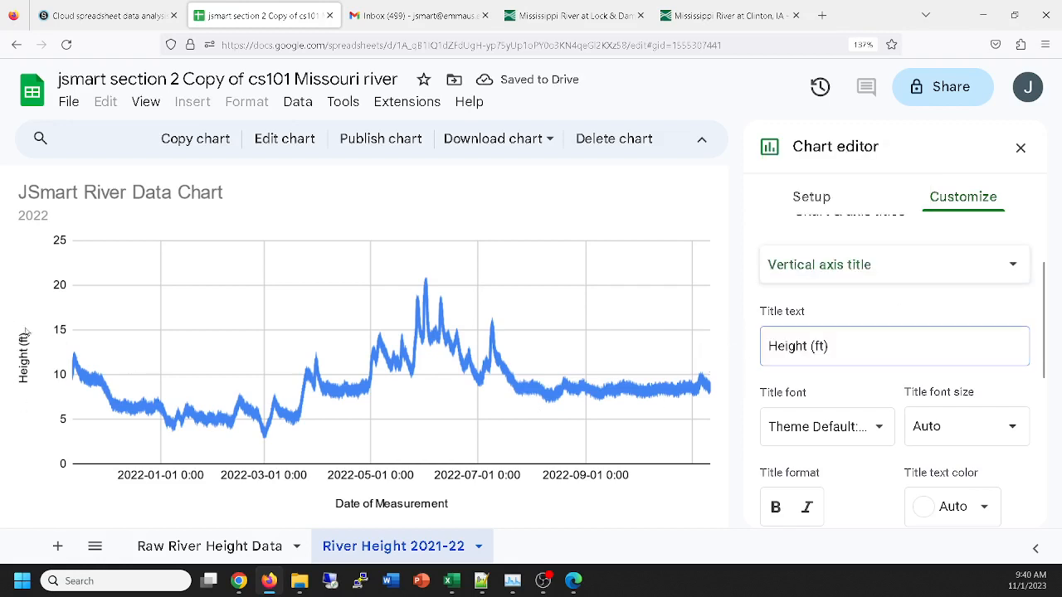
Step: Open the vertical axis title for in-place editing on the chart, then leave it without changing the text
left_click(25, 353)
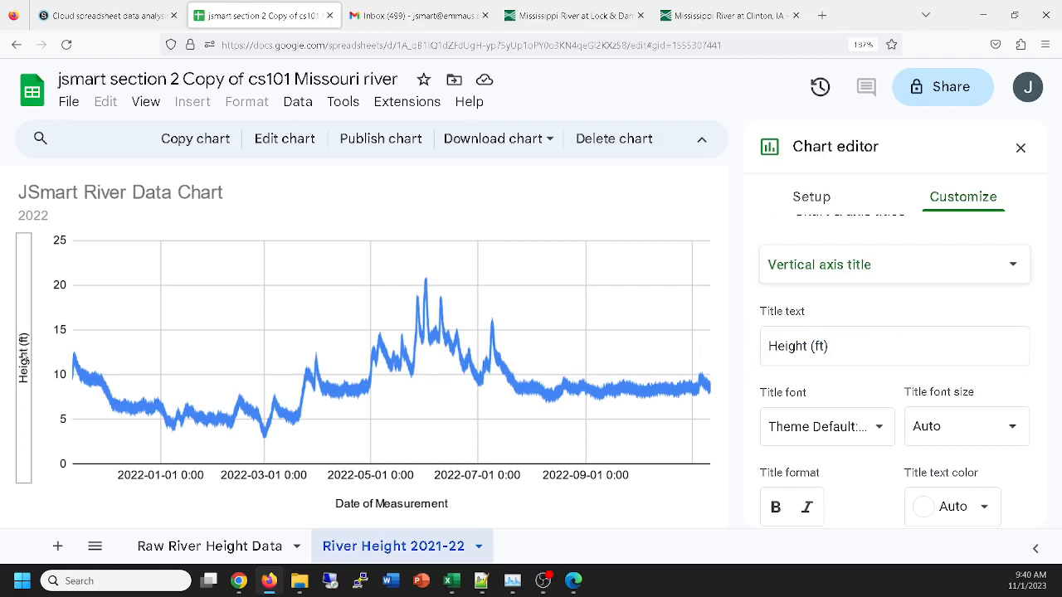
left_click(23, 359)
double_click(25, 373)
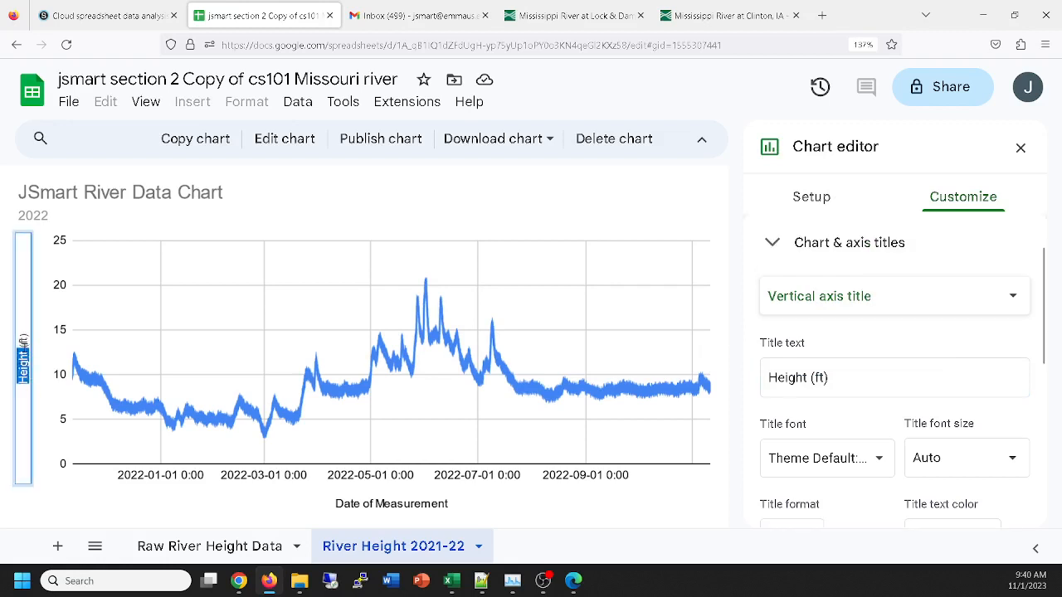
left_click(25, 338)
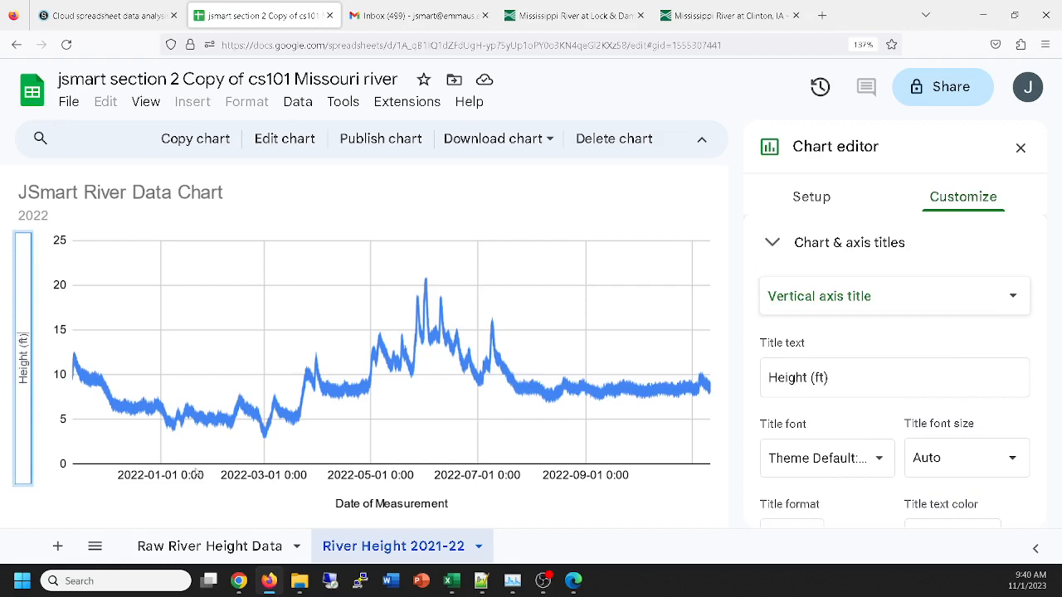
left_click(380, 508)
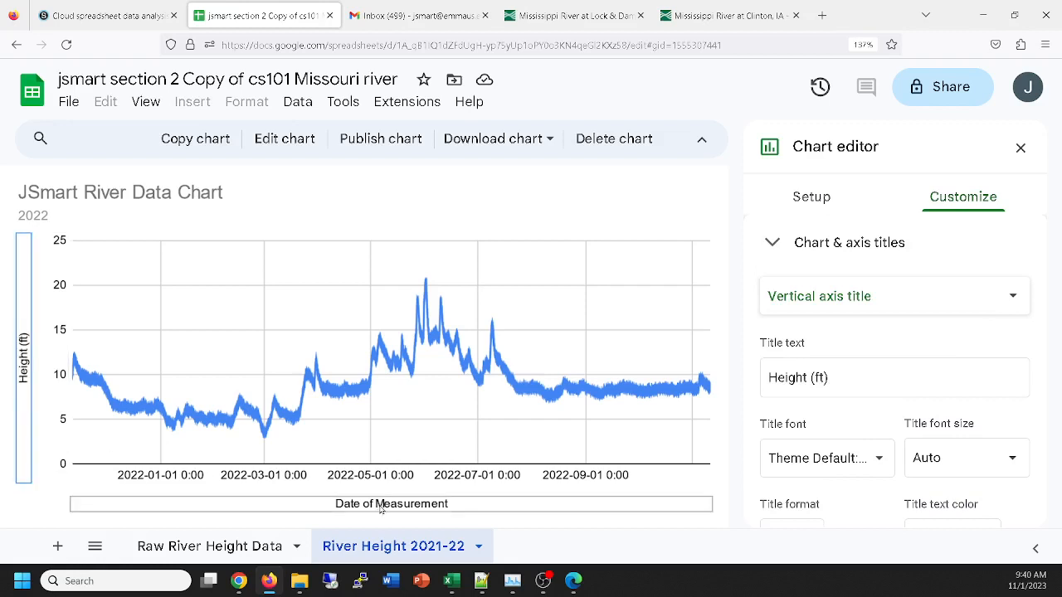
Step: Open the chart title for in-place editing on the chart and leave its text as it is
left_click(88, 194)
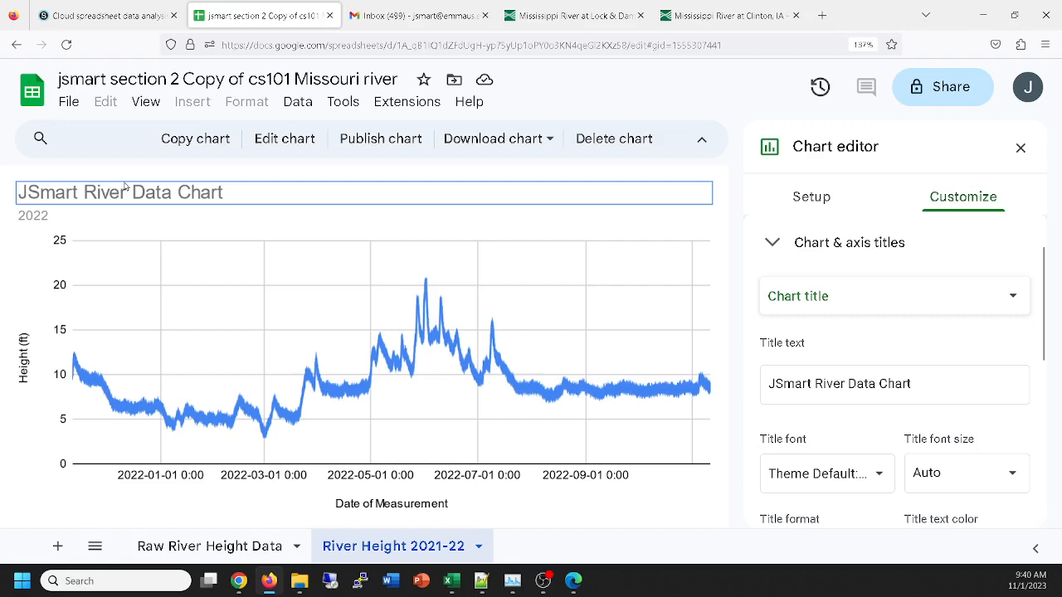
left_click(125, 187)
left_click(252, 183)
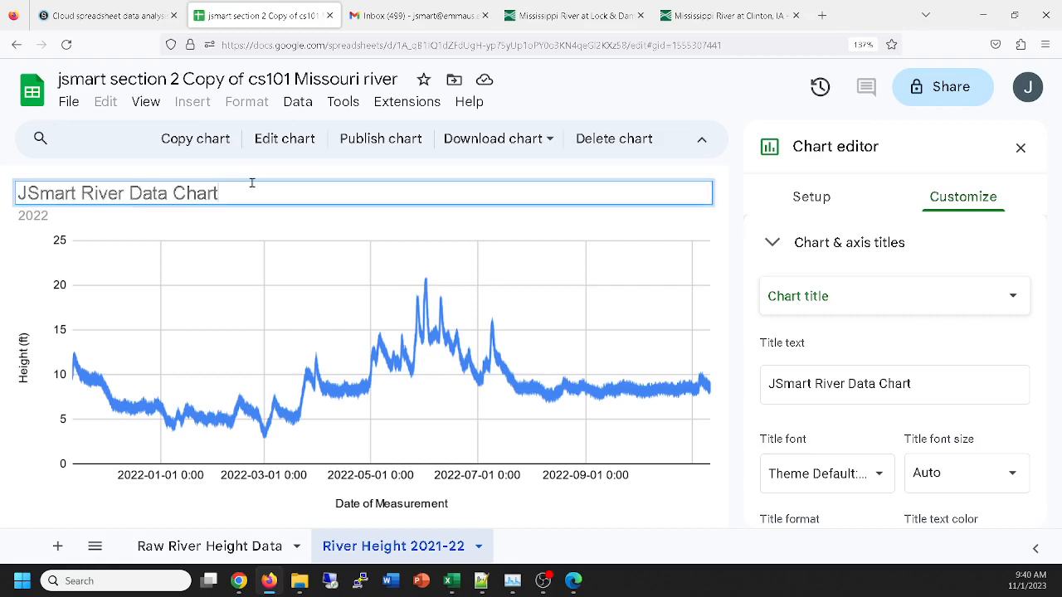
left_click(70, 104)
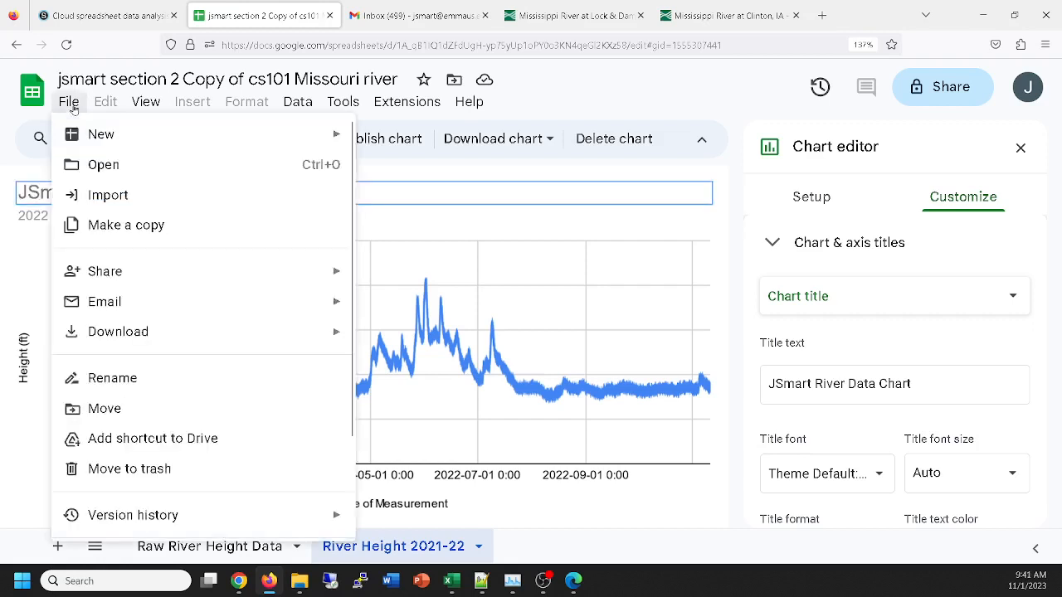
left_click(73, 108)
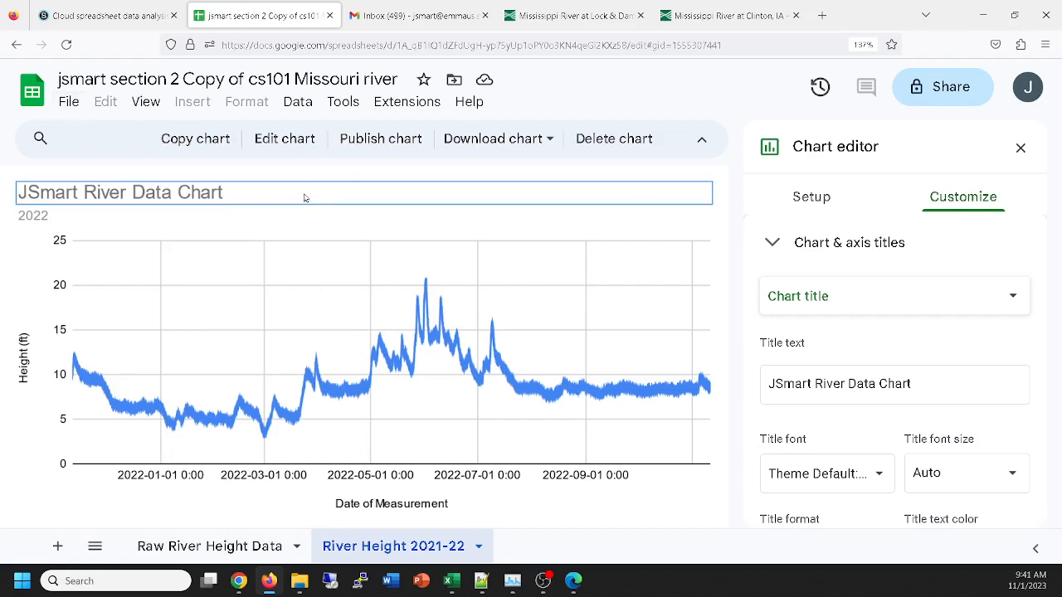
left_click(272, 196)
double_click(272, 196)
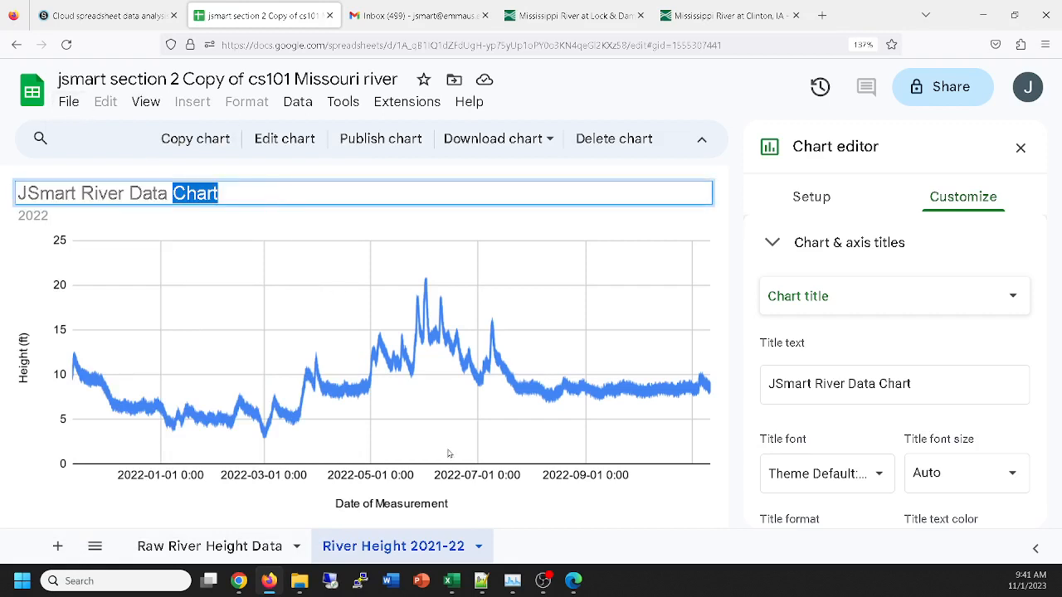
left_click(397, 479)
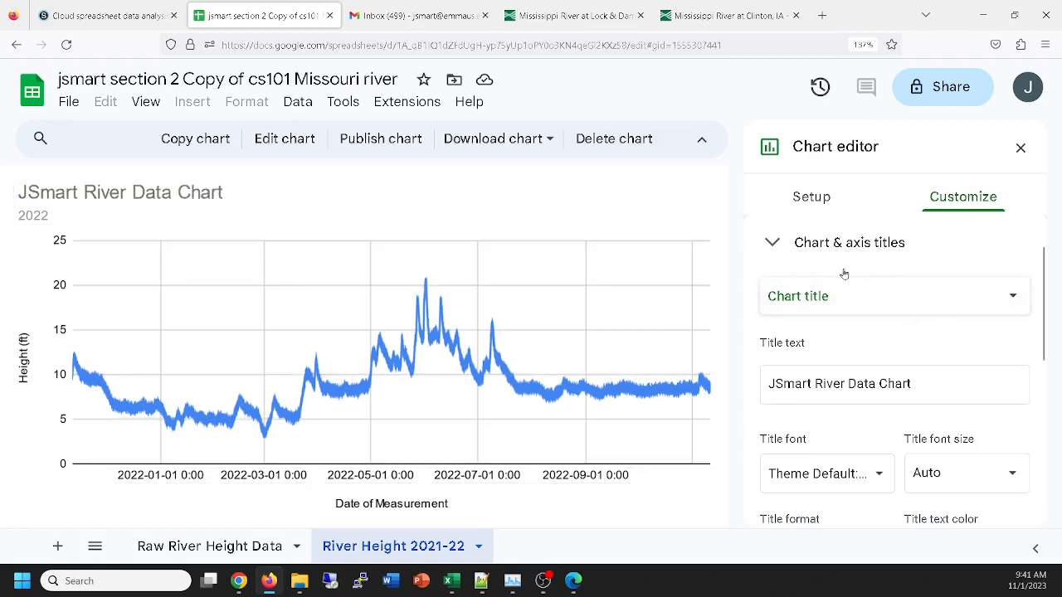
Step: Set the line color of the chart's height series to red
left_click(772, 243)
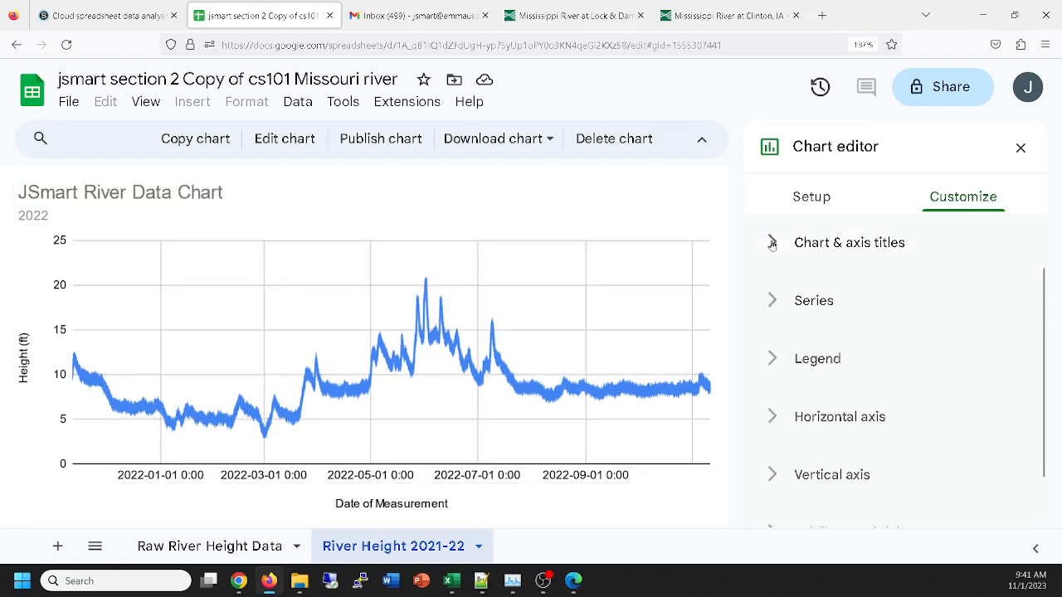
left_click(783, 314)
scroll(871, 381, "down", 2)
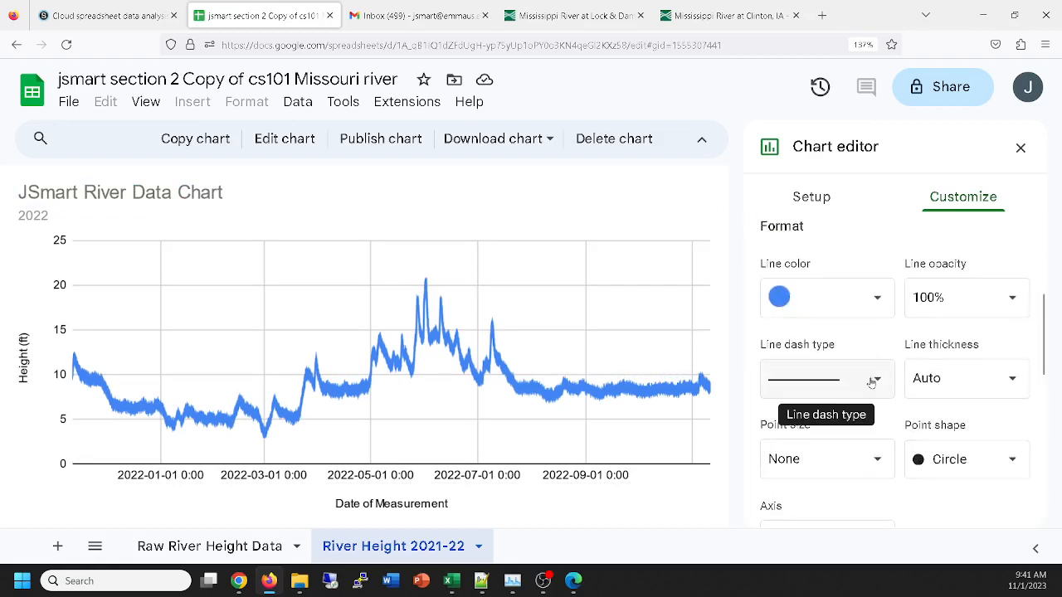
scroll(872, 382, "up", 3)
scroll(872, 382, "down", 4)
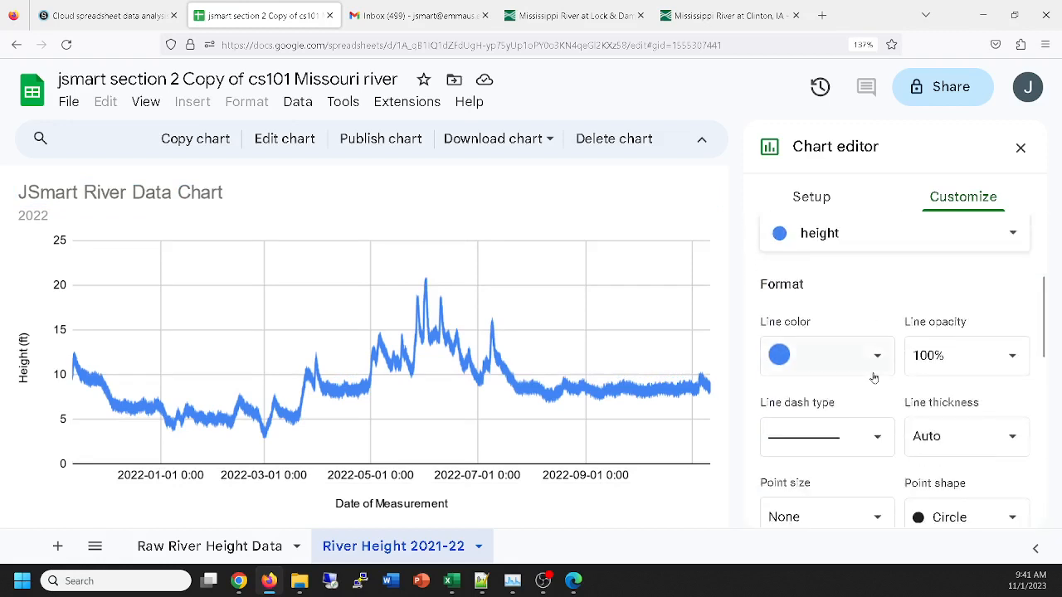
scroll(858, 396, "up", 3)
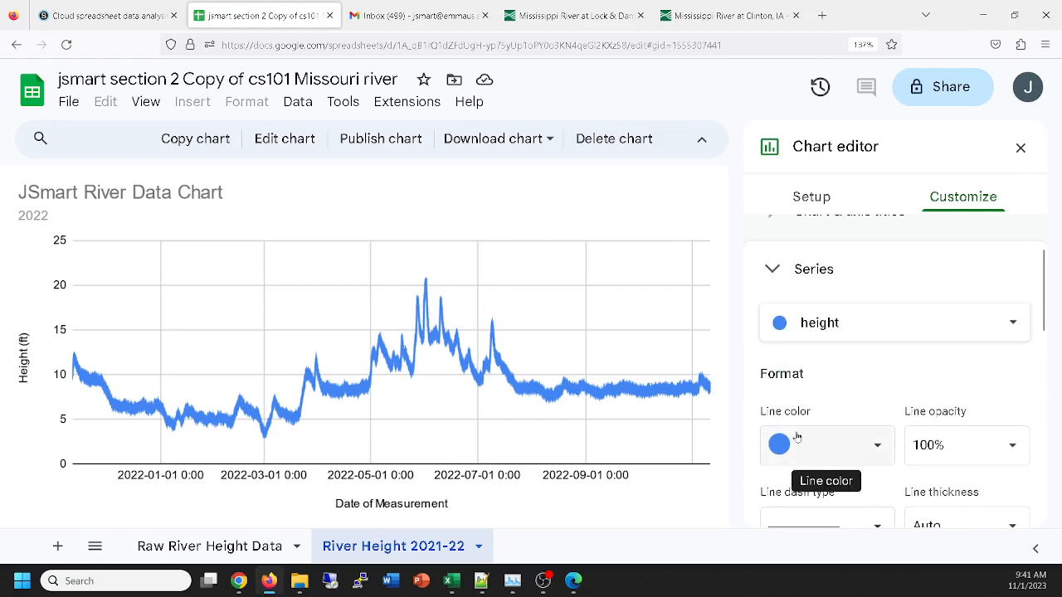
scroll(799, 438, "down", 1)
left_click(881, 355)
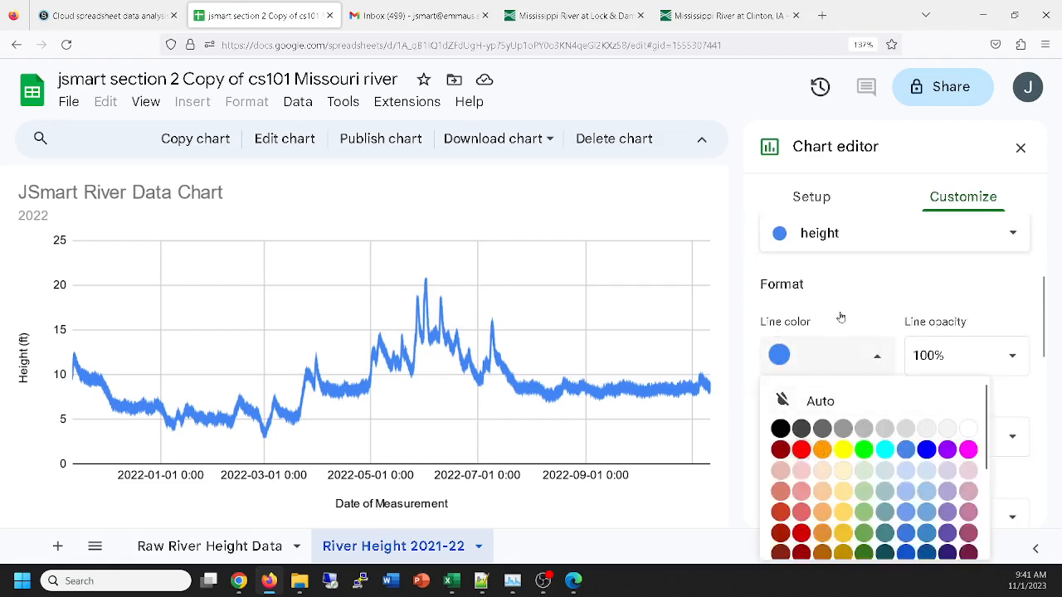
left_click(800, 449)
Step: Change the height series' line dash type to dotted
scroll(845, 331, "down", 2)
scroll(840, 336, "up", 1)
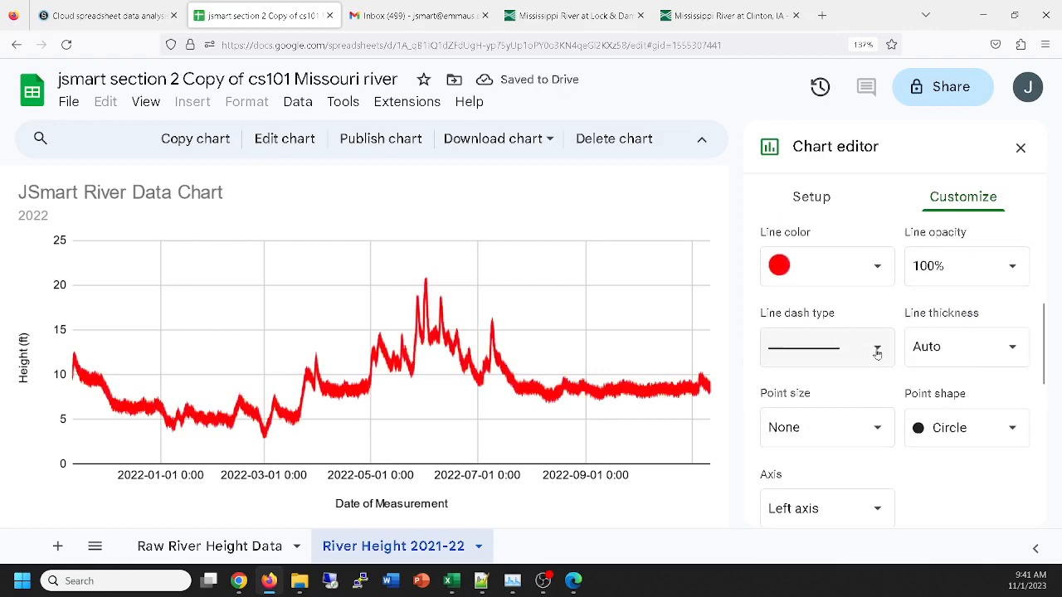
left_click(879, 348)
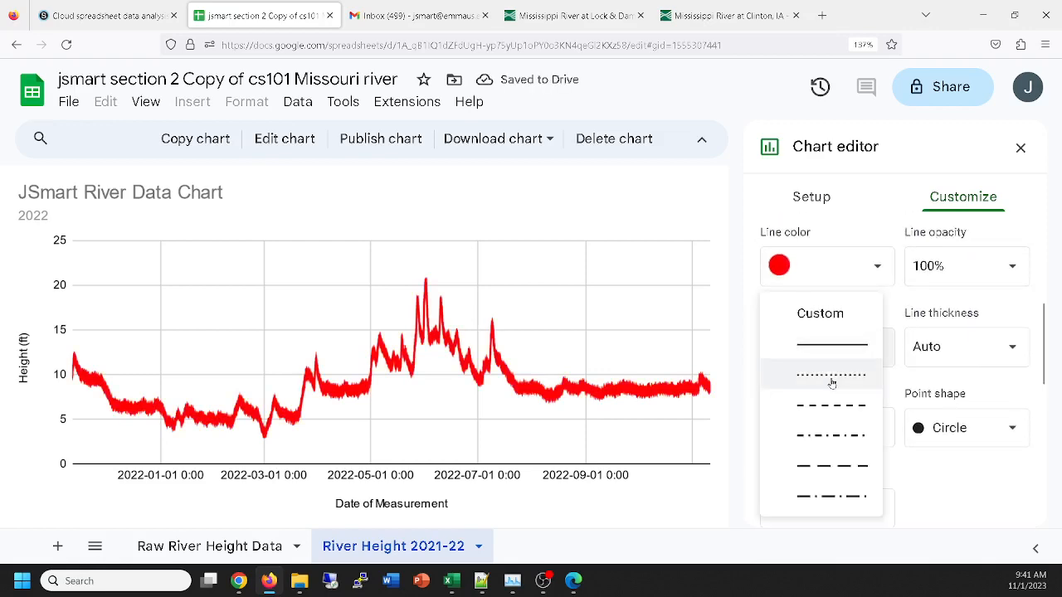
scroll(859, 362, "down", 1)
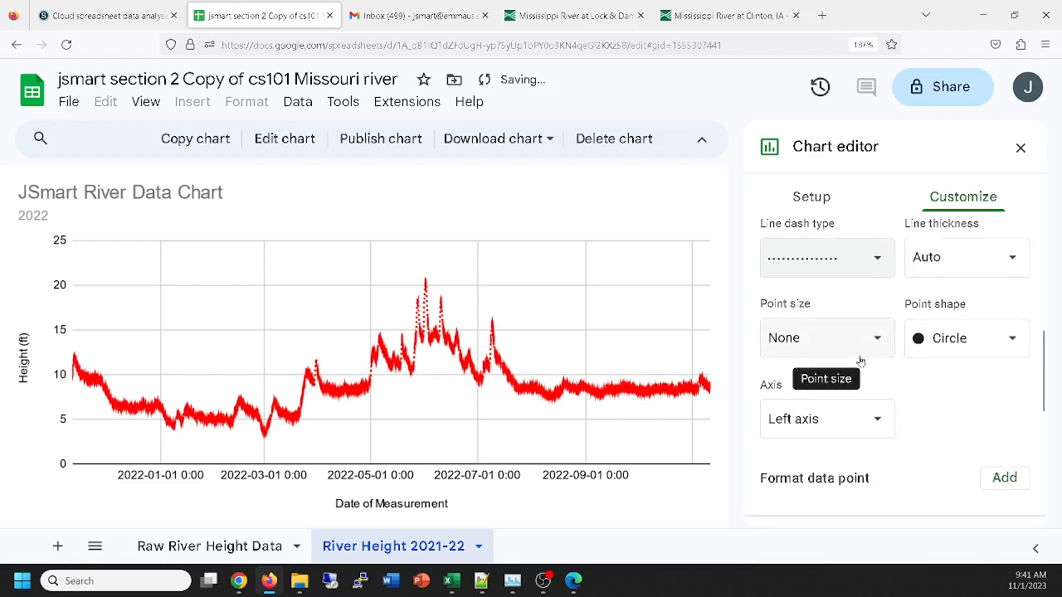
Step: Review the height series' point size, point shape and axis choices without changing them, and collapse the series settings
left_click(873, 342)
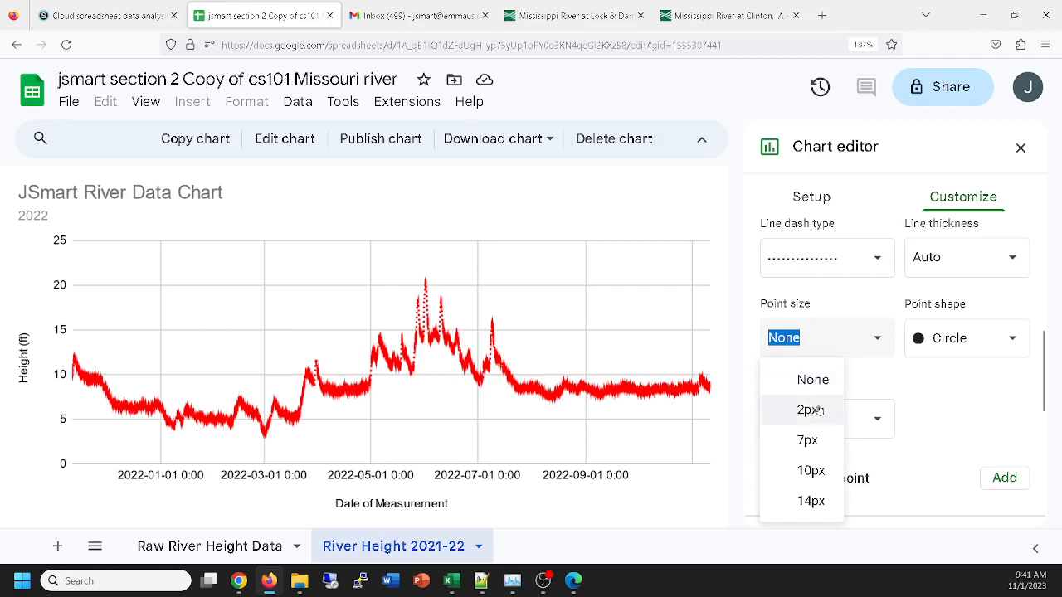
left_click(996, 331)
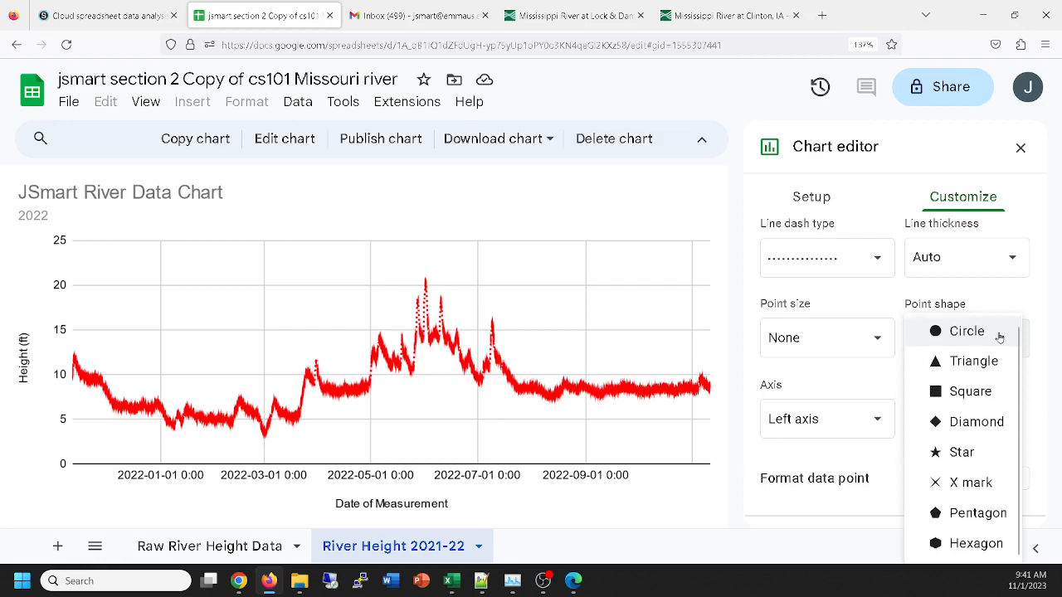
left_click(793, 465)
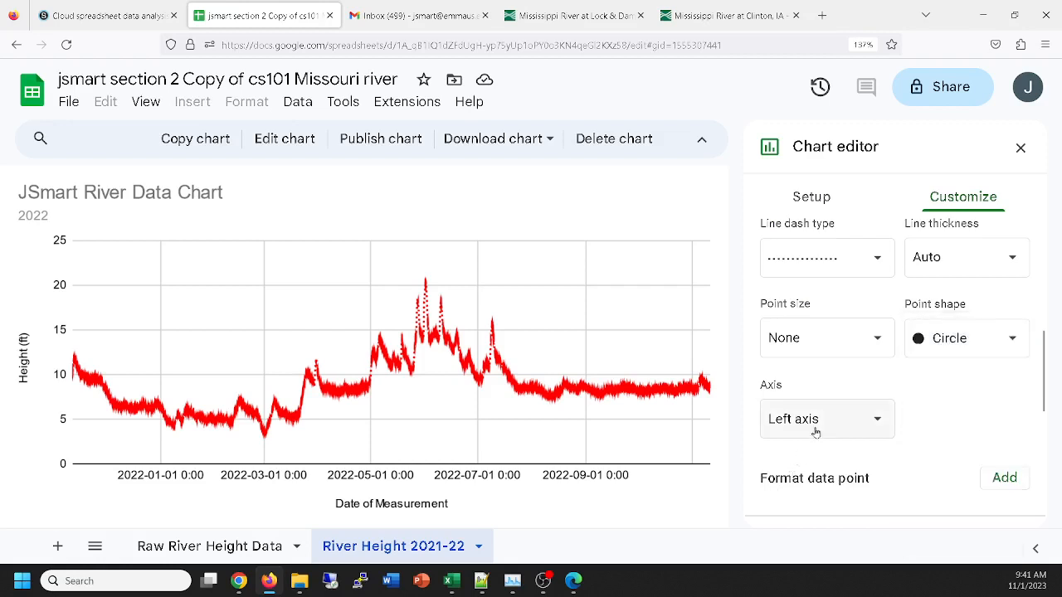
scroll(817, 427, "down", 1)
left_click(811, 328)
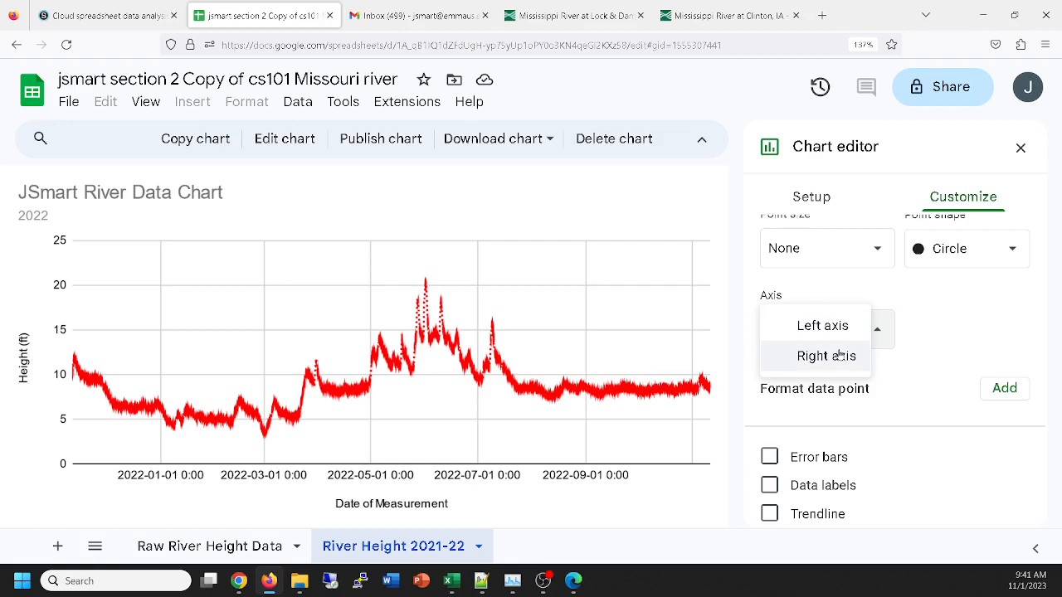
left_click(823, 300)
scroll(898, 352, "down", 1)
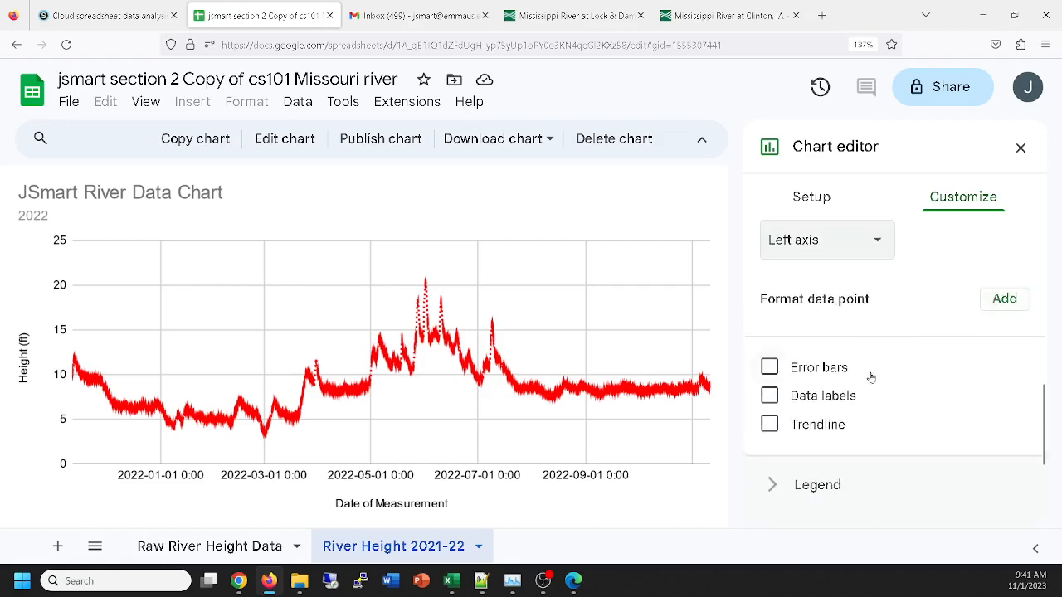
scroll(870, 374, "down", 2)
scroll(802, 274, "up", 2)
scroll(836, 382, "up", 3)
scroll(836, 383, "up", 3)
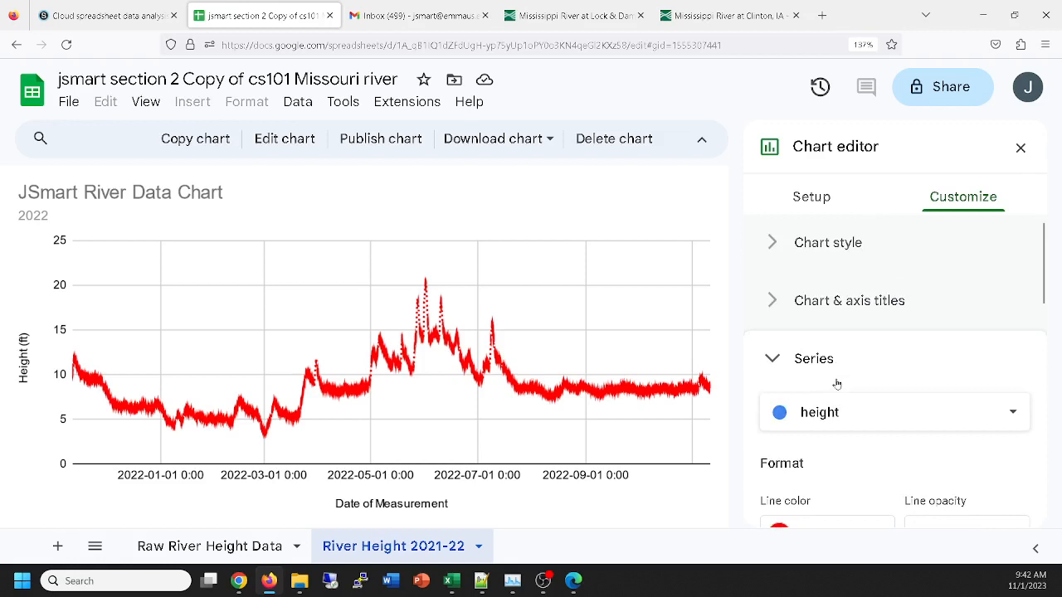
left_click(770, 359)
Step: Examine the chart's legend options and the gridlines and ticks options for the horizontal axis
scroll(811, 365, "down", 1)
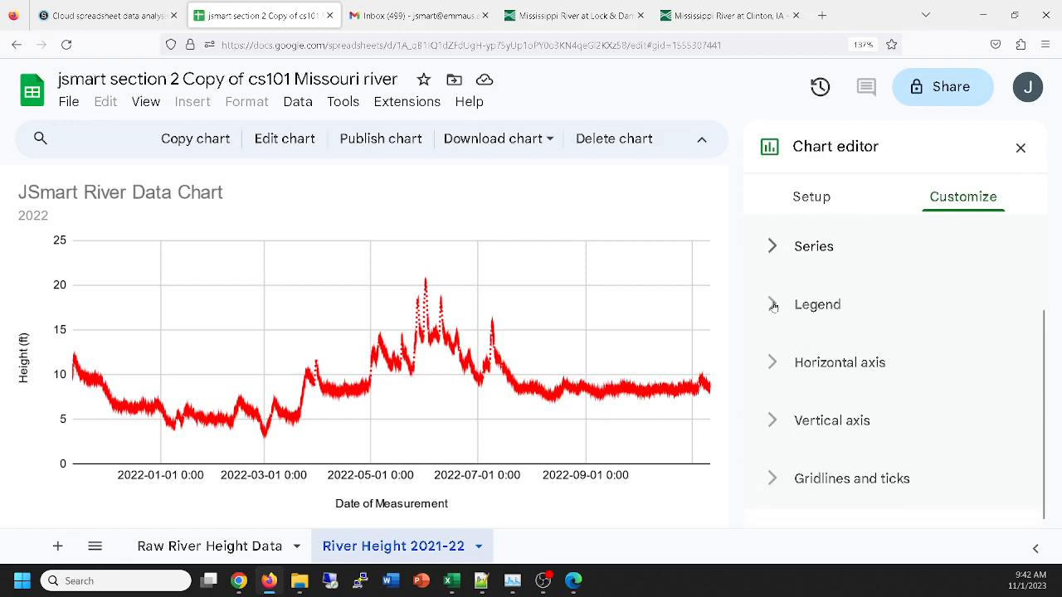
left_click(771, 305)
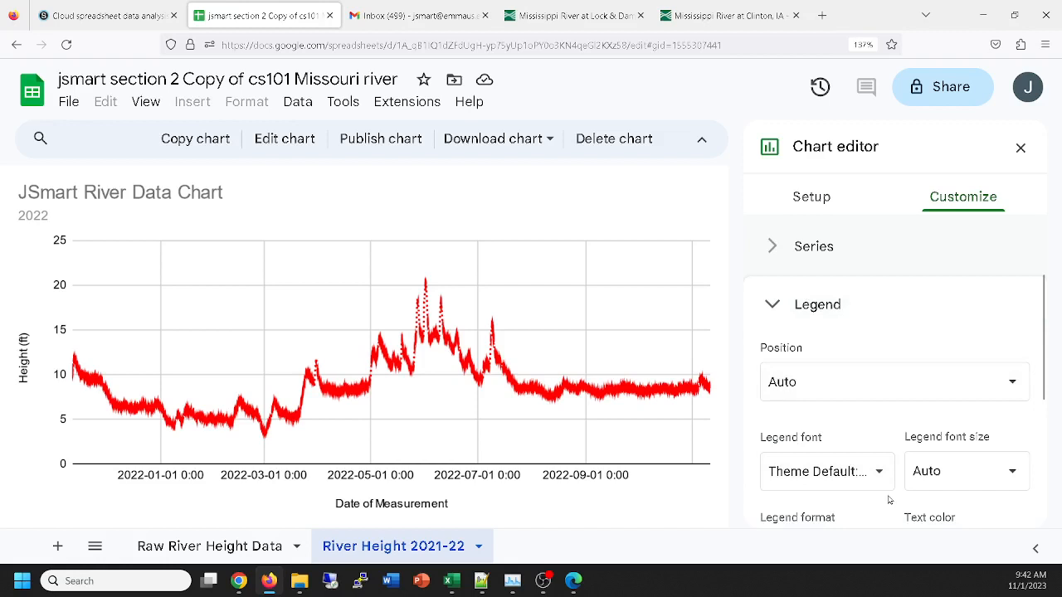
scroll(889, 499, "down", 1)
scroll(888, 500, "up", 1)
scroll(889, 500, "down", 2)
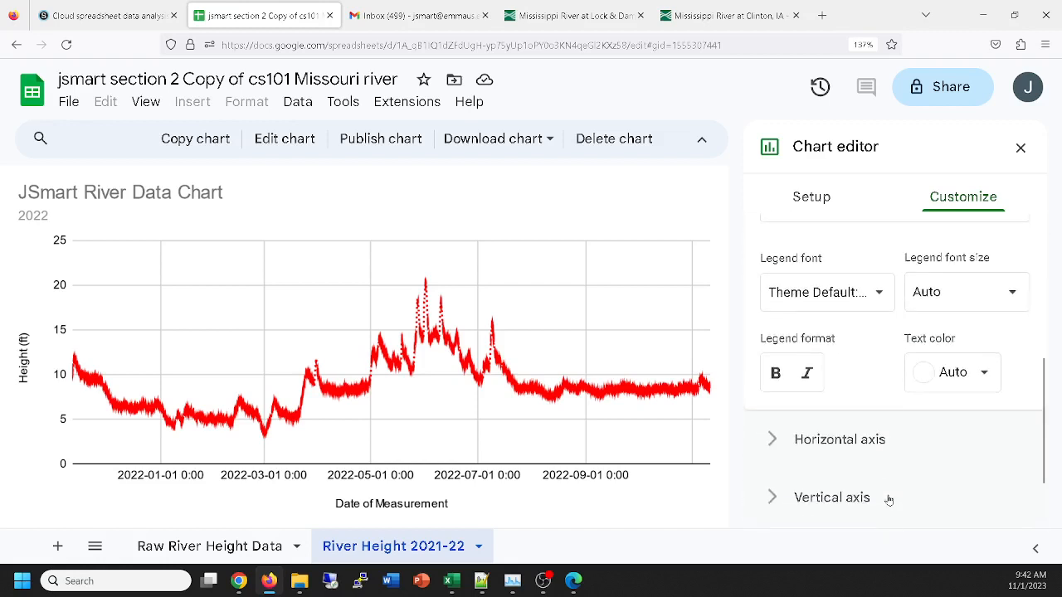
scroll(888, 499, "up", 2)
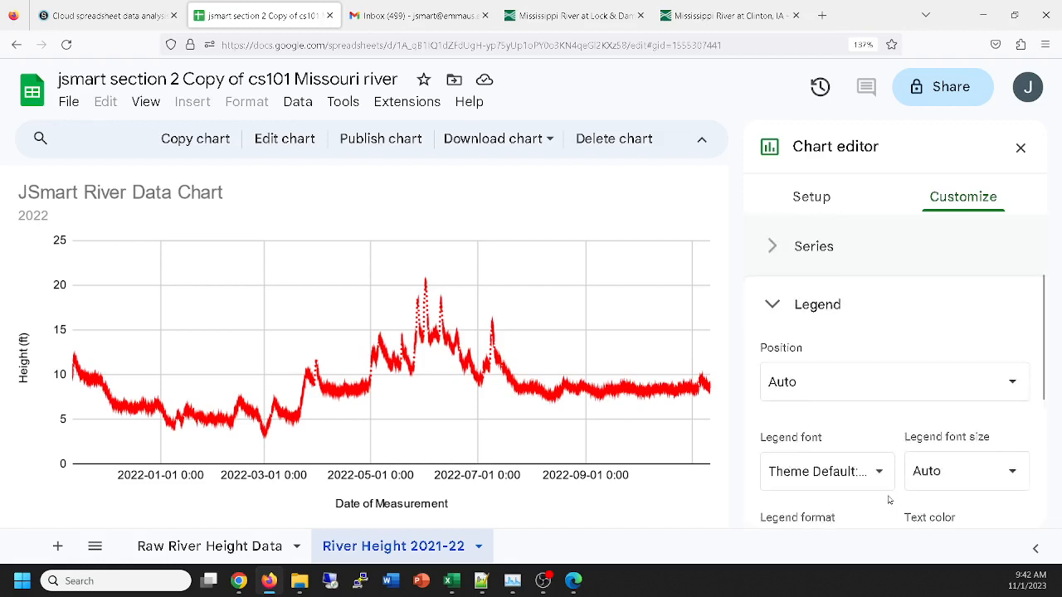
left_click(776, 307)
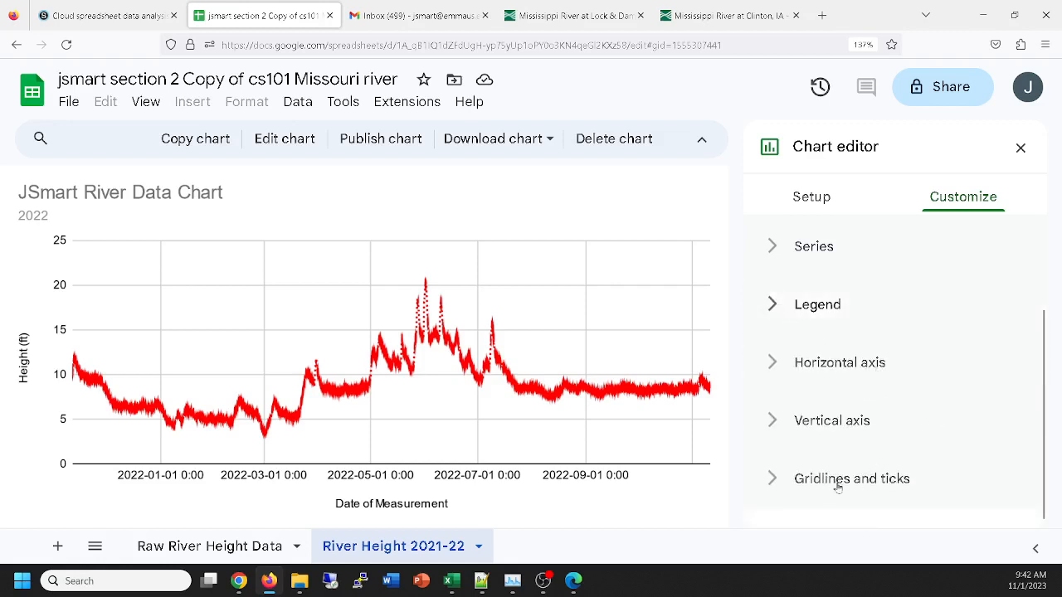
left_click(782, 479)
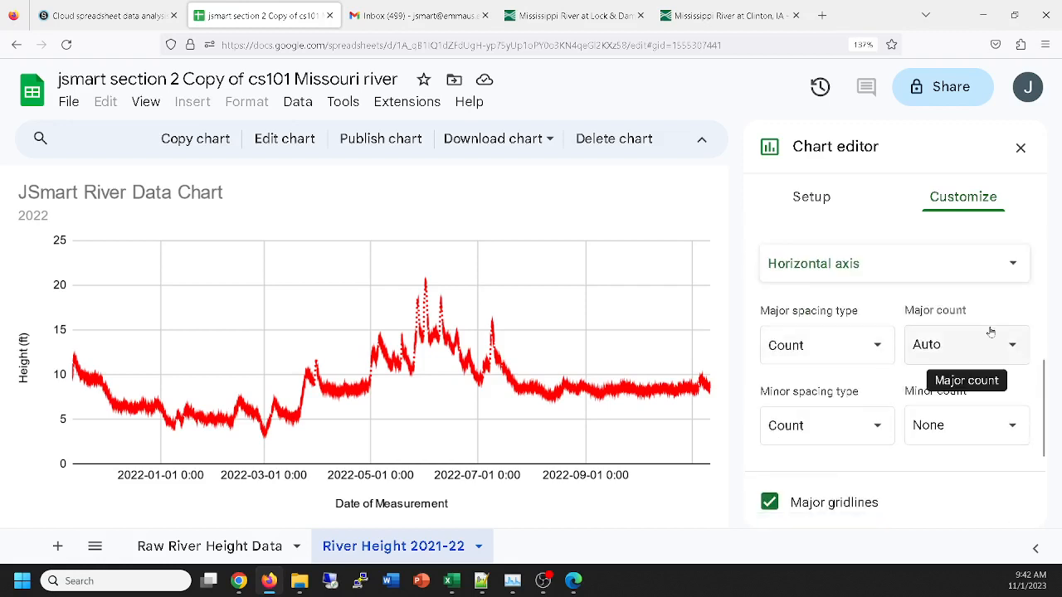
scroll(853, 344, "up", 4)
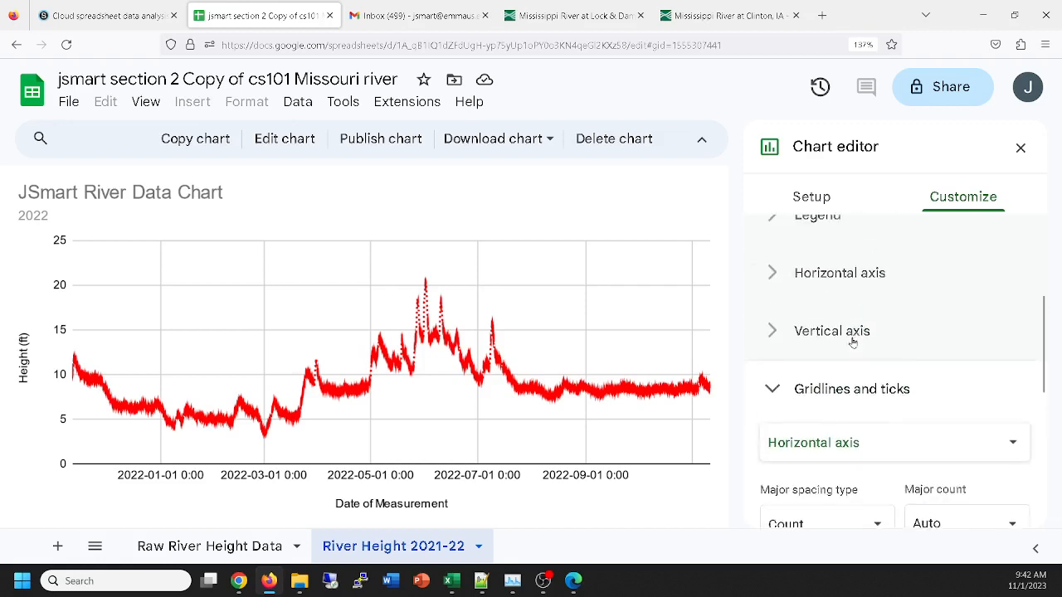
left_click(776, 388)
scroll(862, 370, "up", 3)
scroll(862, 370, "up", 1)
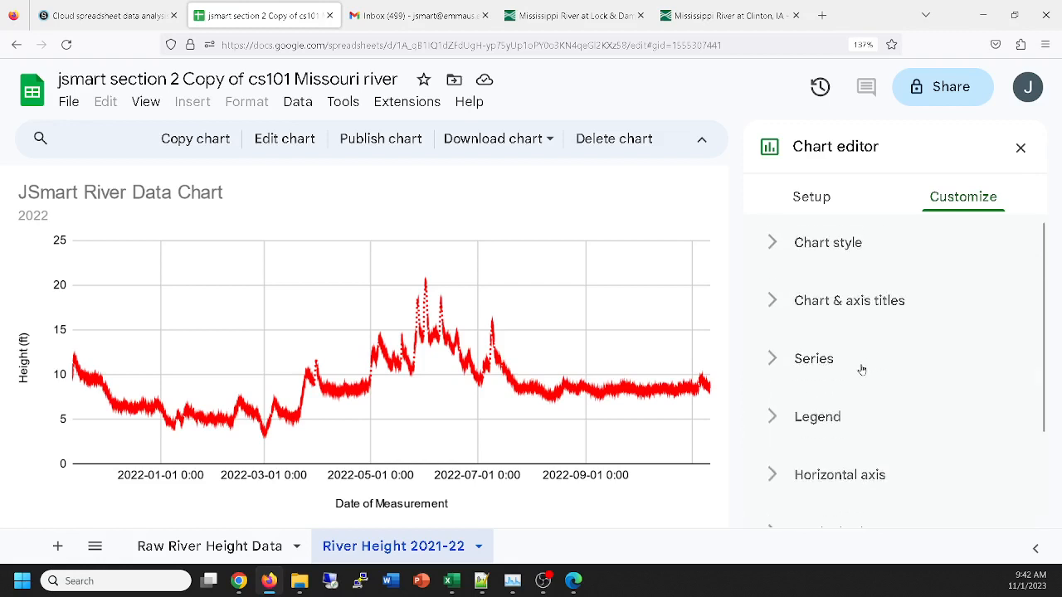
scroll(861, 365, "down", 2)
scroll(862, 362, "up", 2)
Step: Set the text color of the chart title to blue
left_click(223, 206)
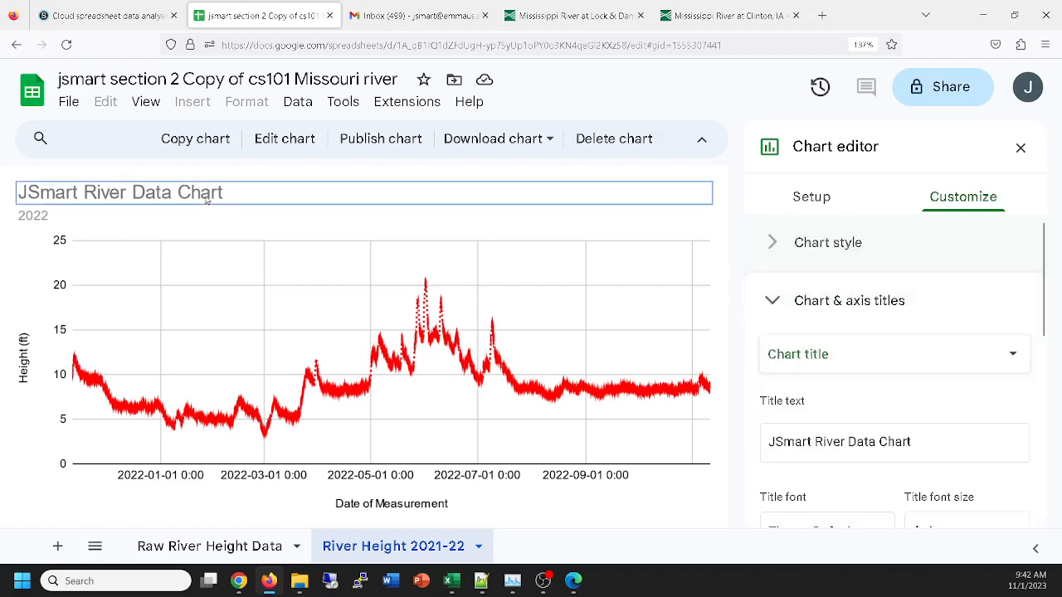
left_click(332, 181)
scroll(921, 373, "down", 2)
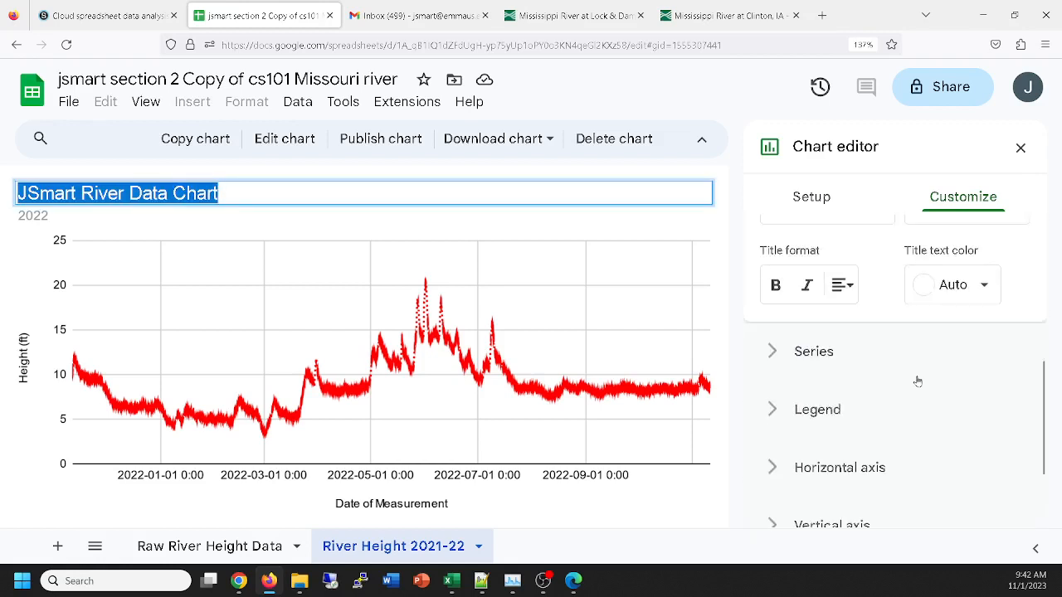
scroll(918, 382, "up", 1)
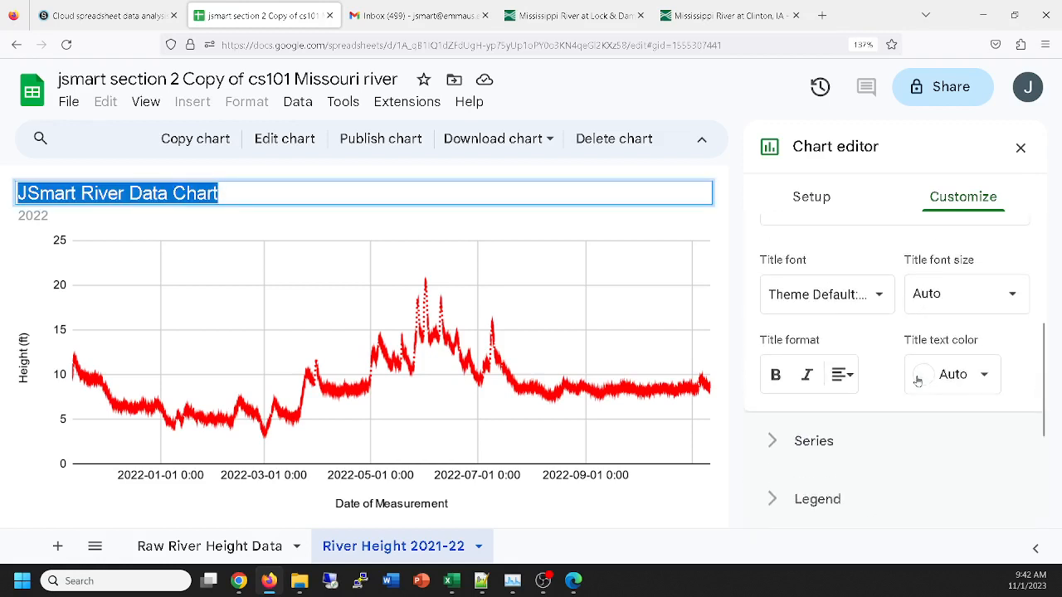
left_click(982, 374)
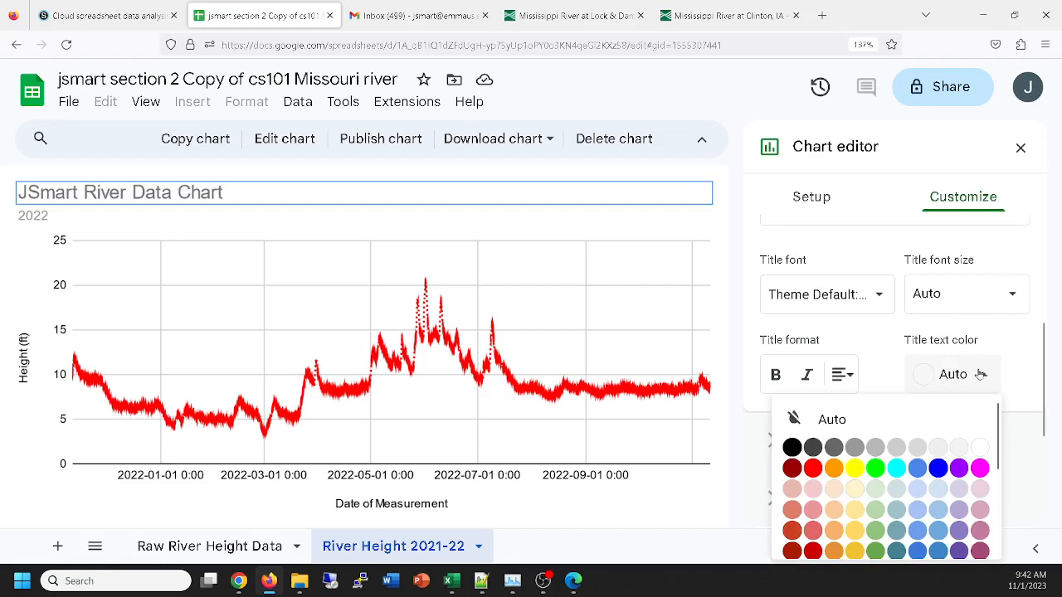
left_click(938, 468)
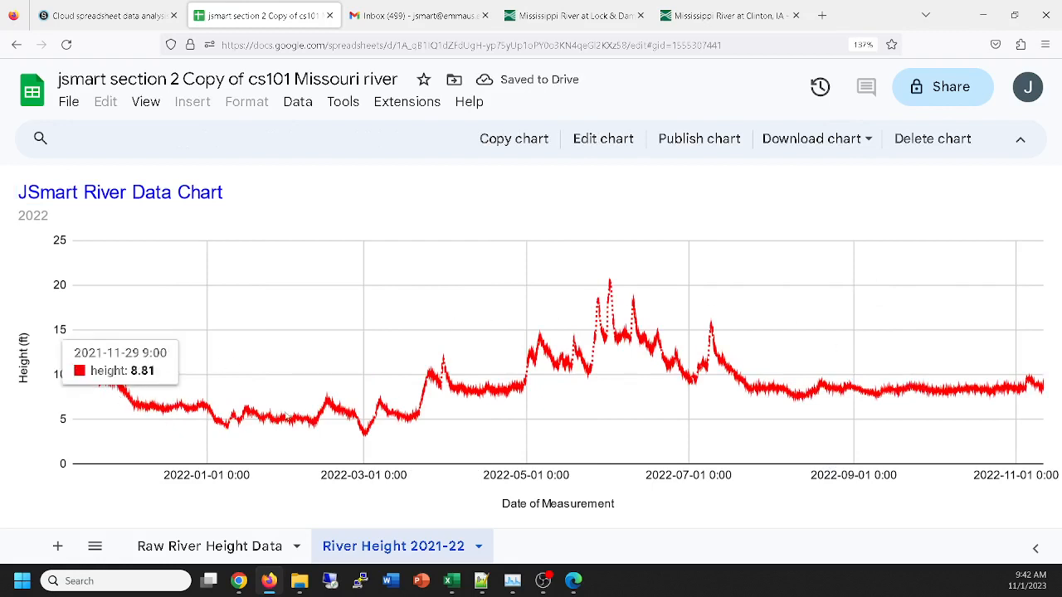
Step: Inspect the highest peak on the chart, reread the Data Project instructions in Schoology, and return to the spreadsheet
mouse_move(610, 284)
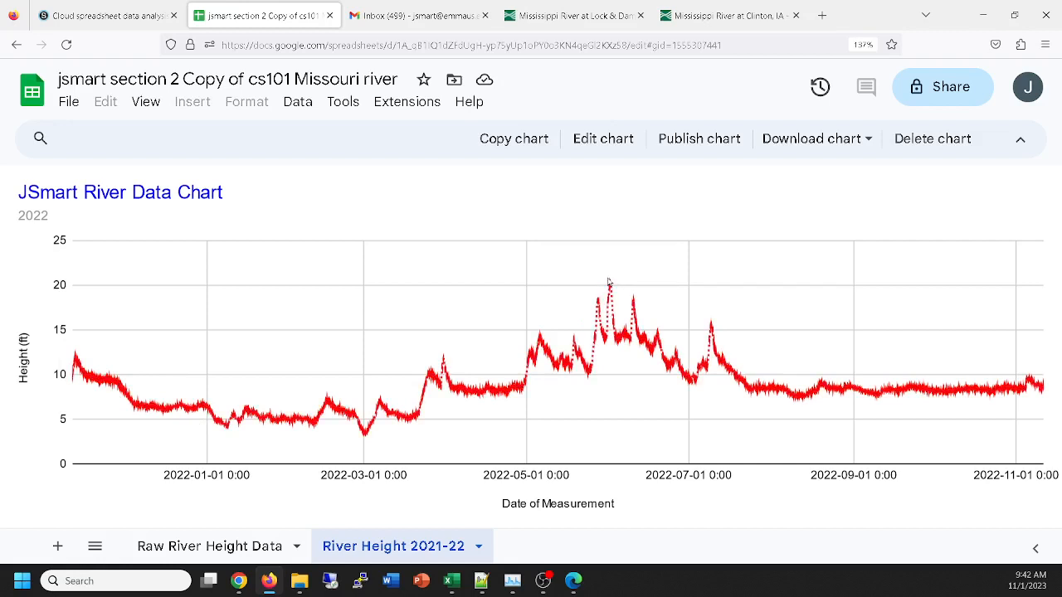
left_click(126, 17)
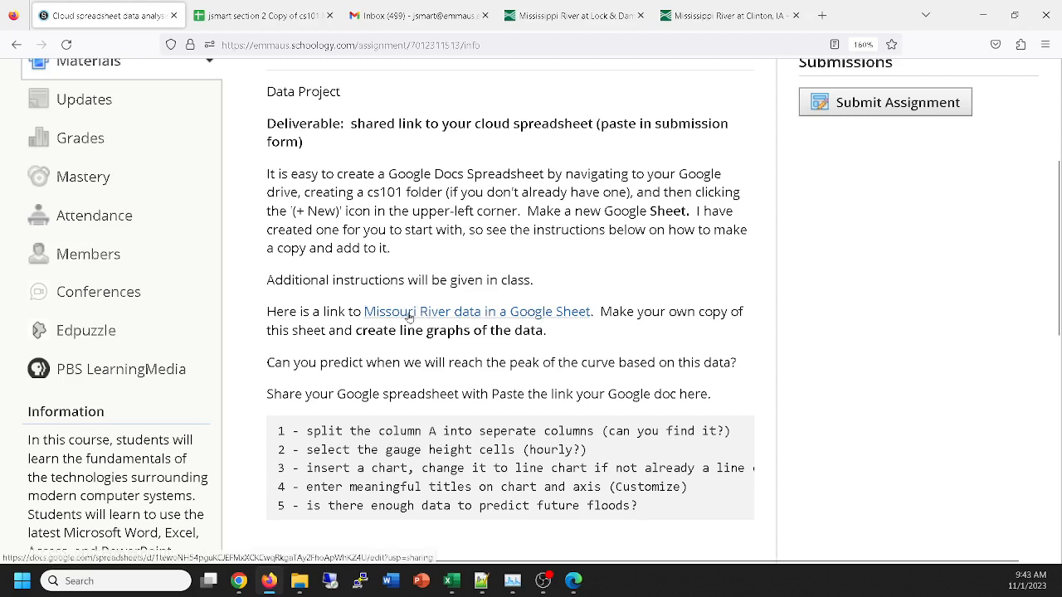
left_click(235, 16)
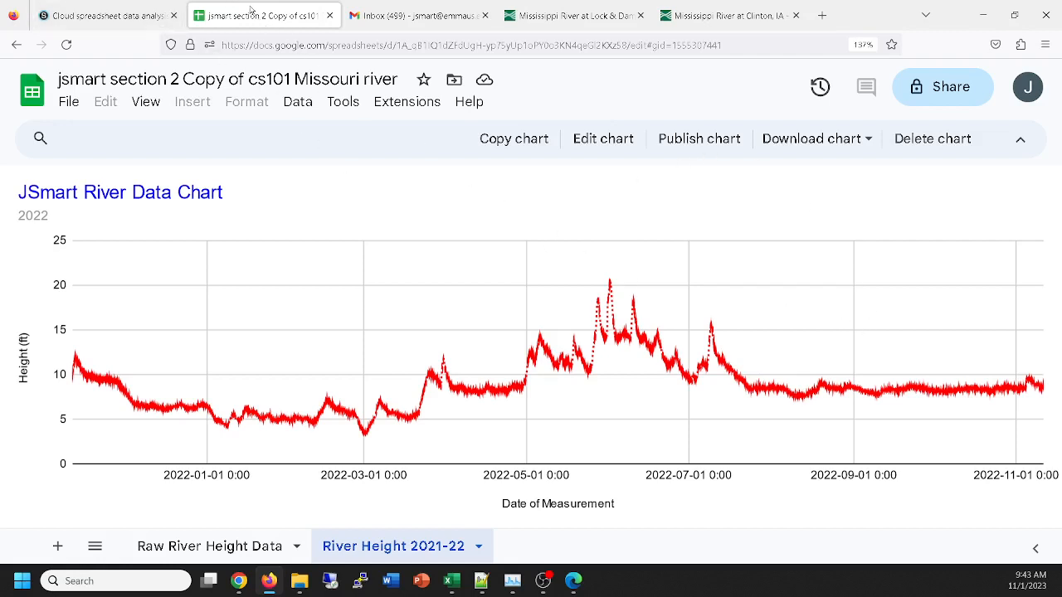
Step: Open the Raw River Height Data sheet and look over its datetime and height cells and the available cell formatting options
left_click(237, 547)
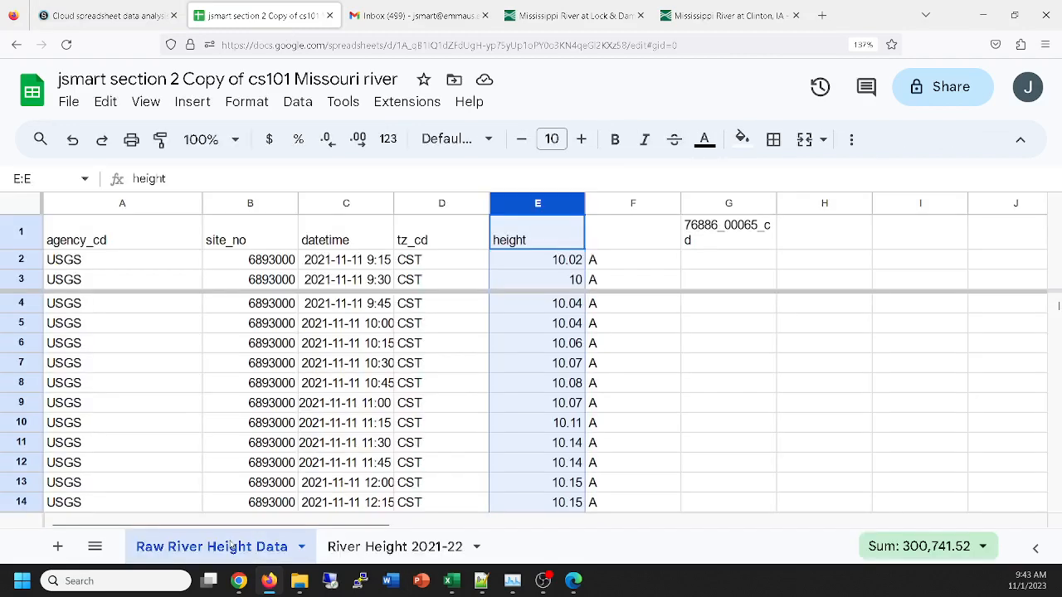
left_click(643, 327)
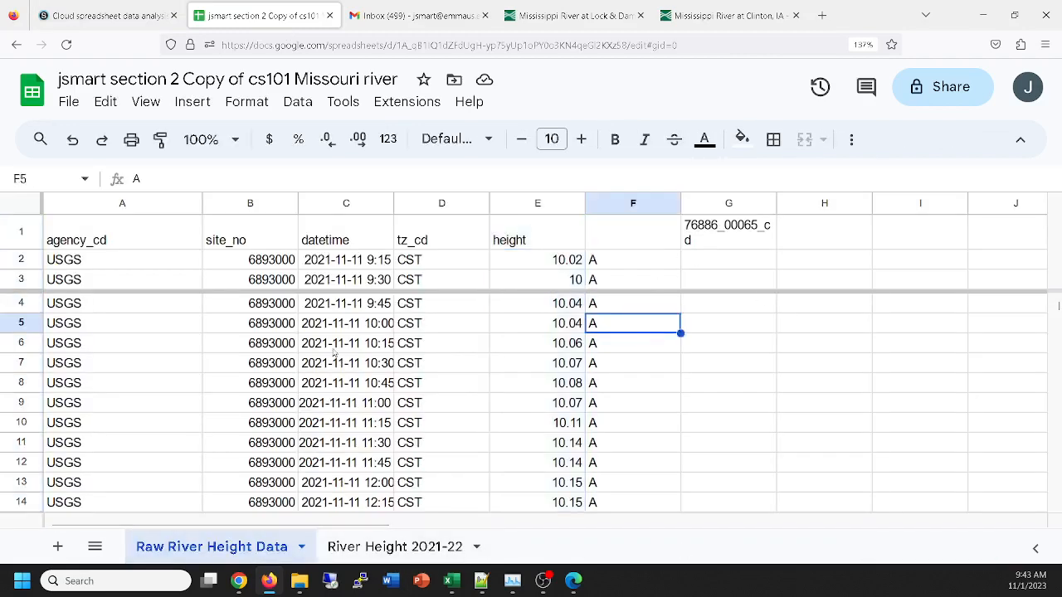
left_click(281, 330)
left_click(277, 401)
left_click(336, 380)
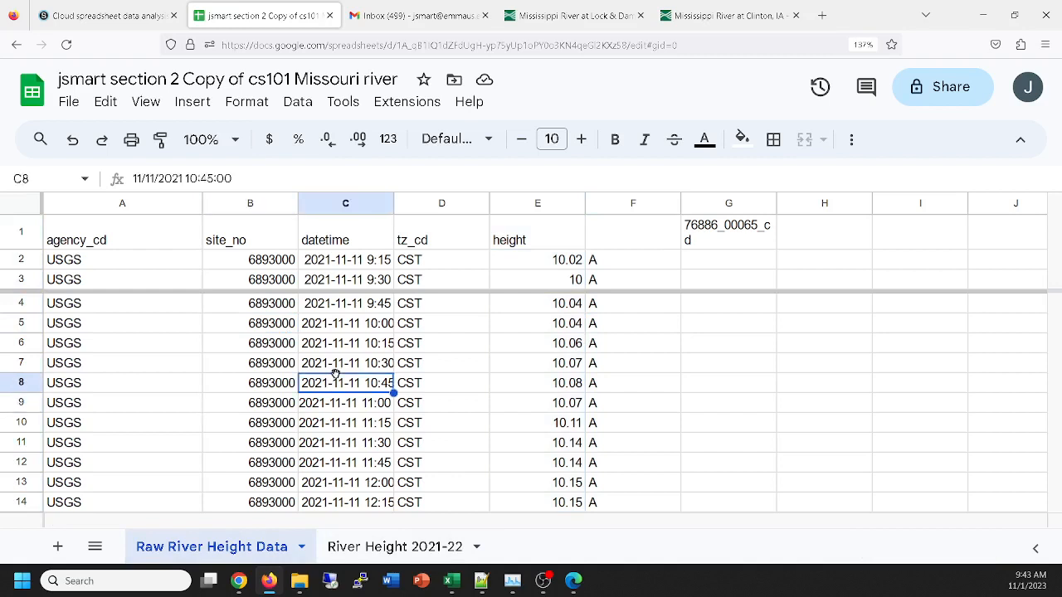
left_click(583, 390)
left_click(572, 348)
left_click(383, 337)
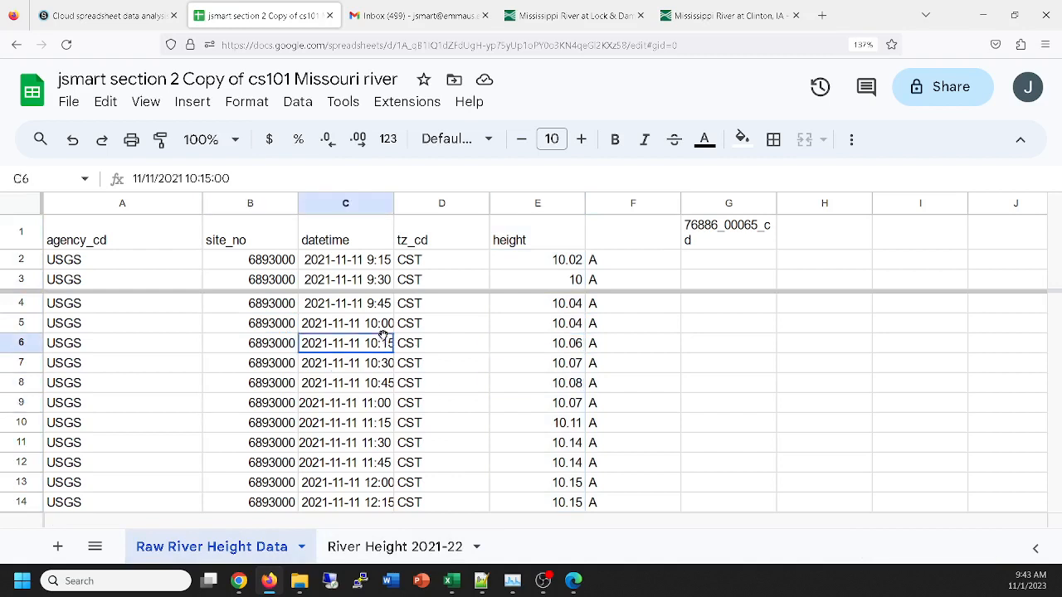
left_click(244, 104)
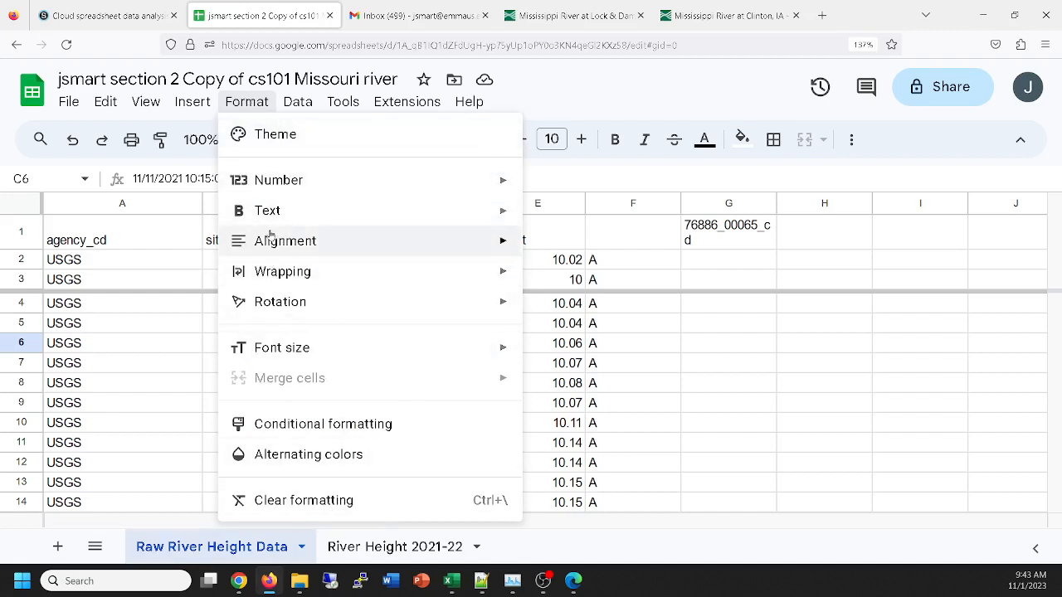
mouse_move(274, 179)
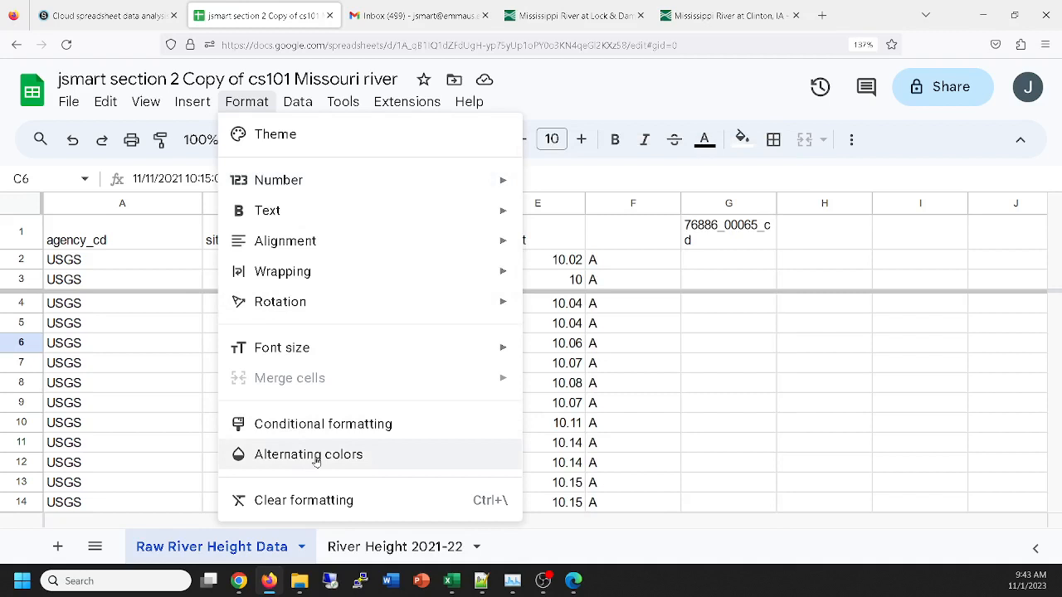
left_click(751, 367)
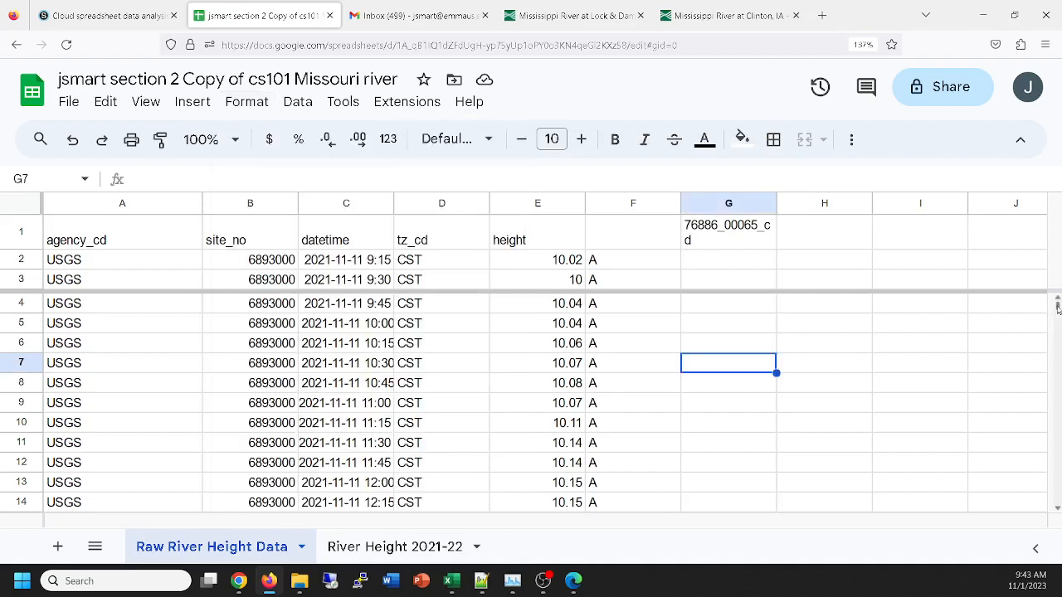
Step: Check the last readings at the end of the raw height data, and return to the first rows
left_click_drag(1057, 307, 1058, 507)
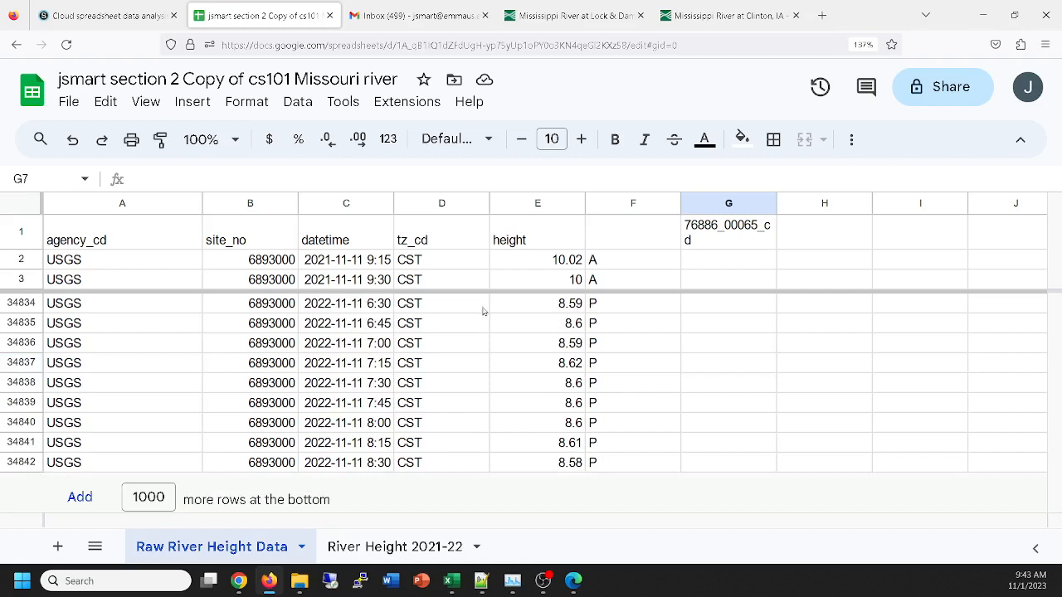
scroll(303, 324, "up", 20)
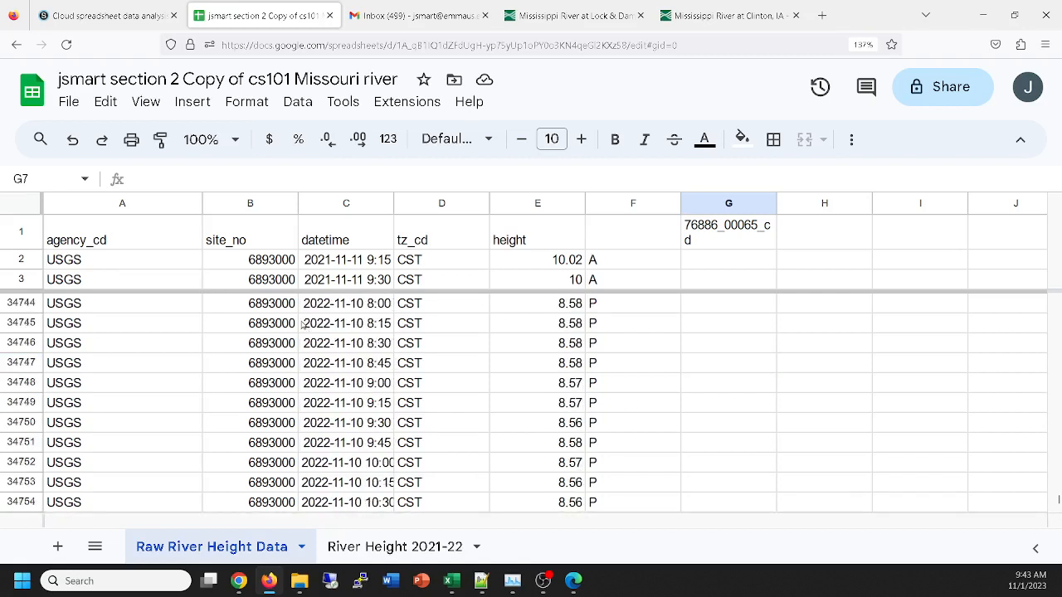
scroll(304, 323, "up", 12)
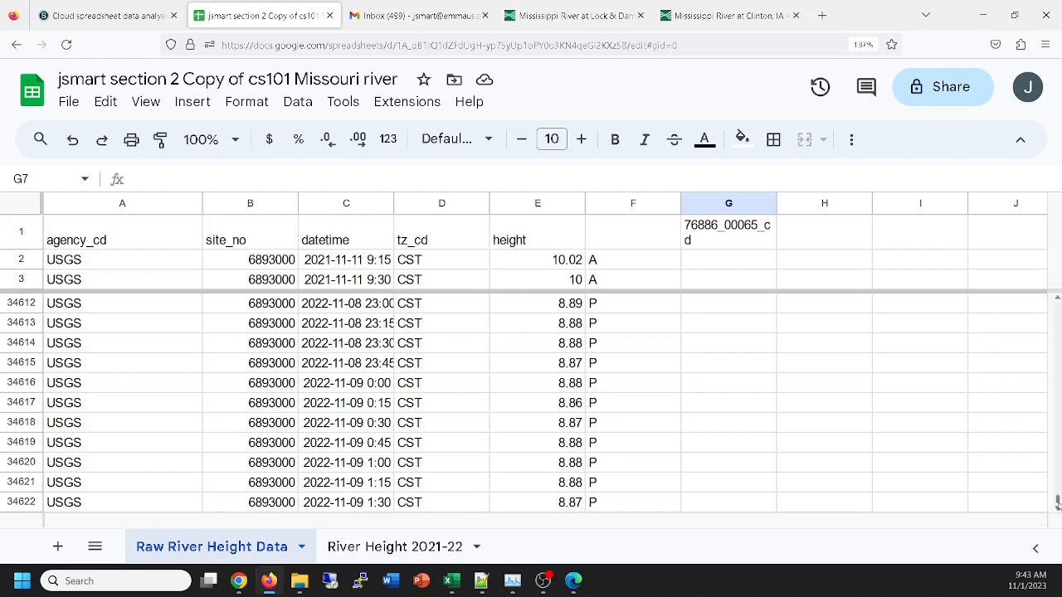
left_click_drag(1058, 502, 1058, 300)
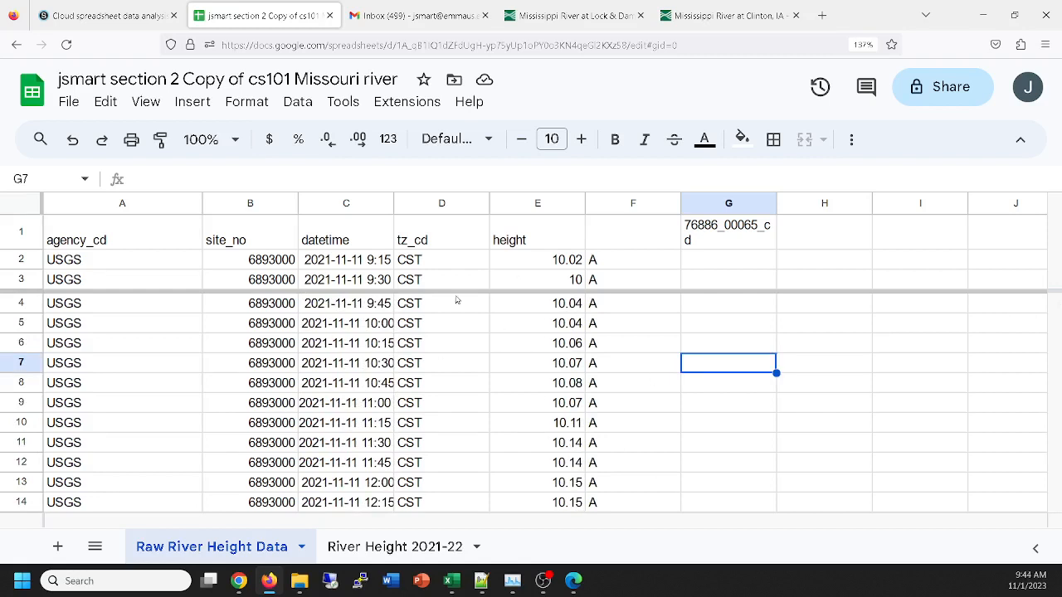
Step: Inspect the spring peaks on the River Height 2021-22 chart, and read the Data Project instructions in Schoology down to Part 2
left_click(352, 551)
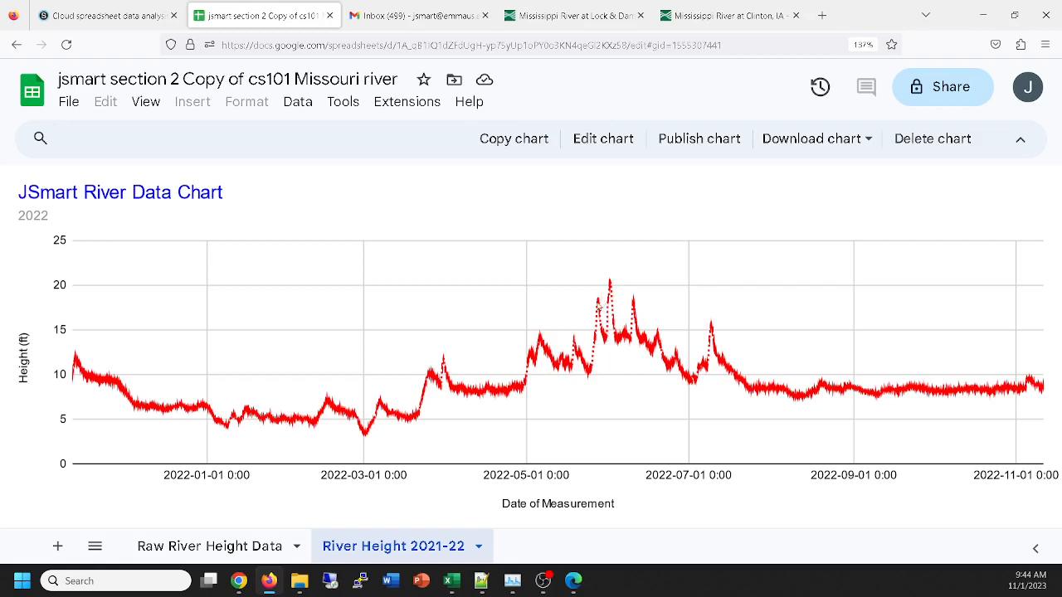
mouse_move(599, 306)
mouse_move(600, 330)
left_click(93, 18)
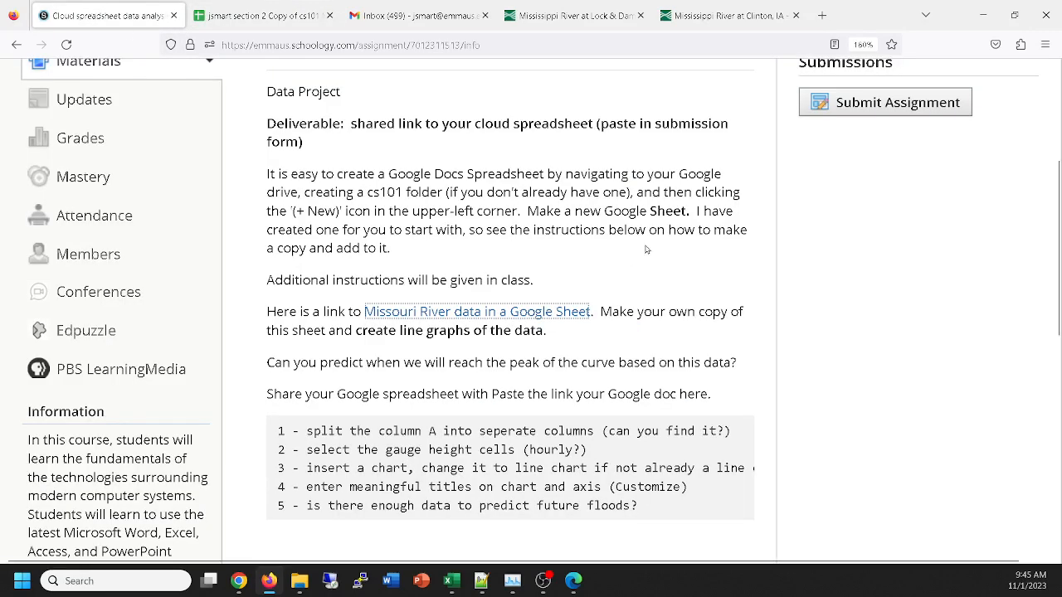
scroll(644, 249, "down", 3)
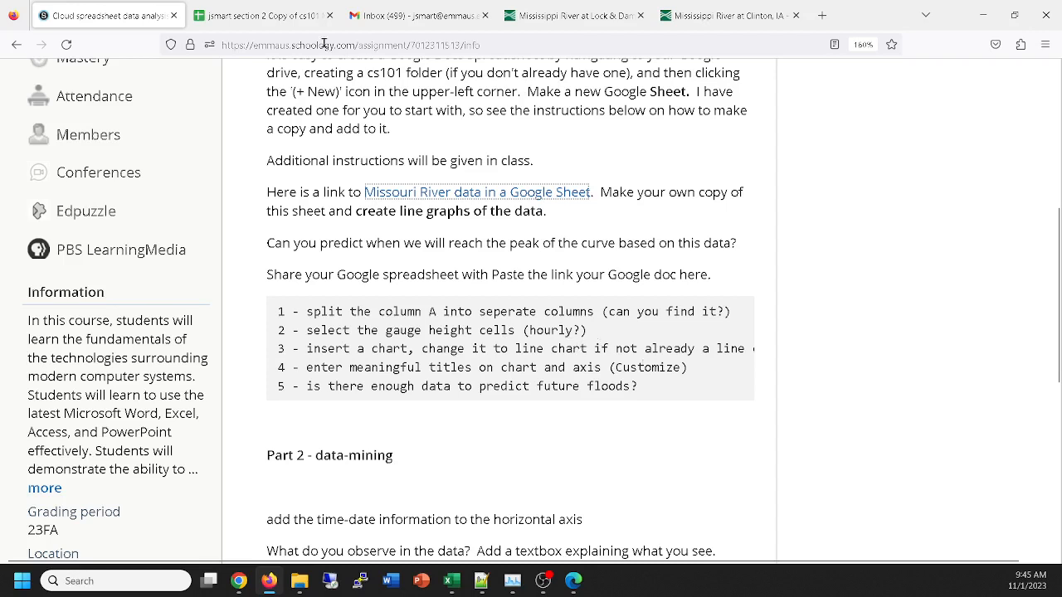
Step: Switch back to the spreadsheet and widen the datetime column on the Raw River Height Data sheet to fit the full date and time
left_click(257, 15)
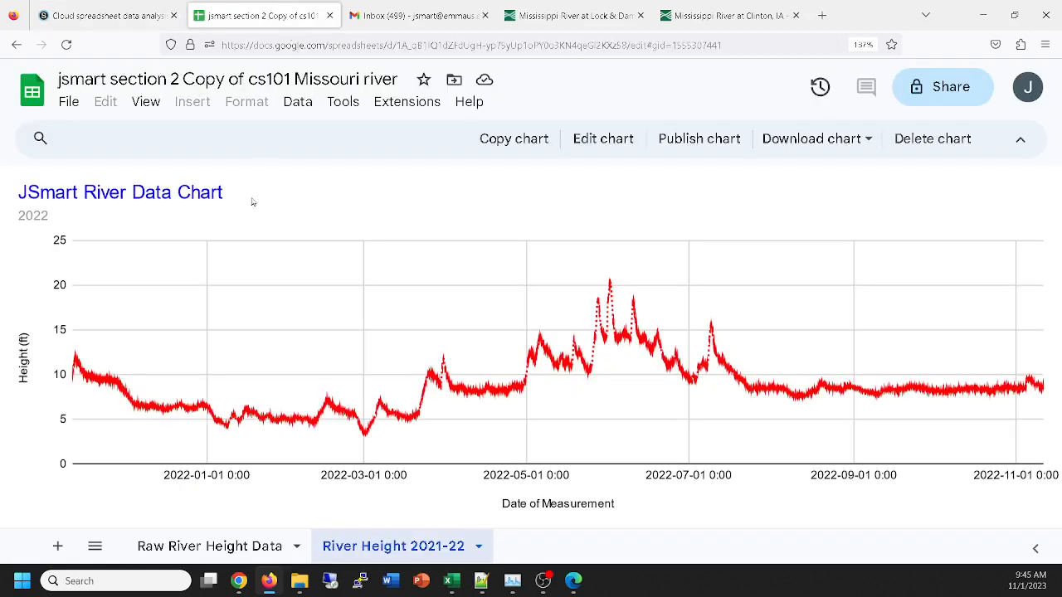
left_click(246, 548)
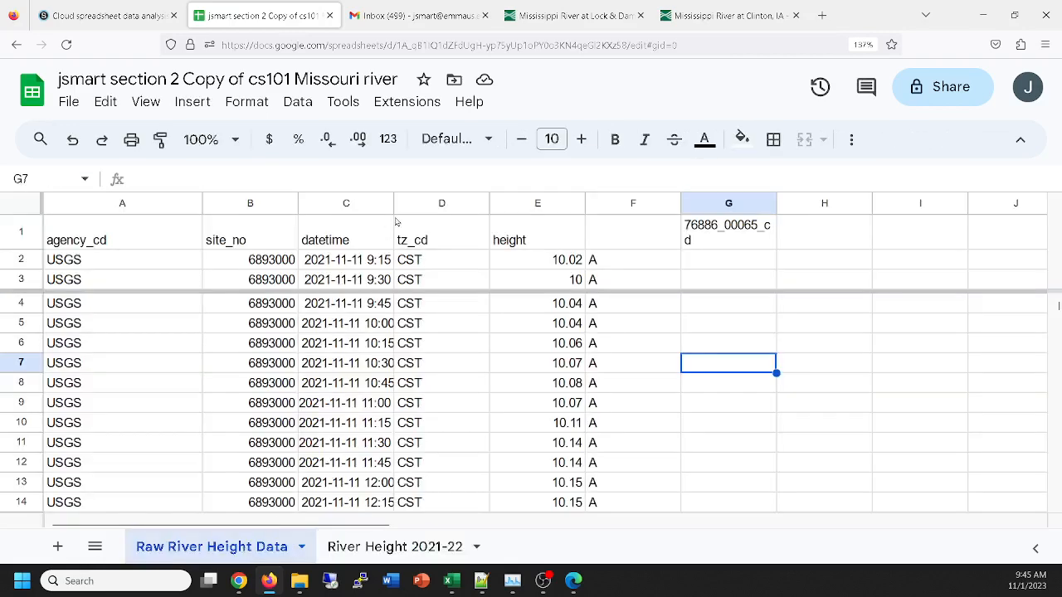
left_click_drag(394, 203, 455, 204)
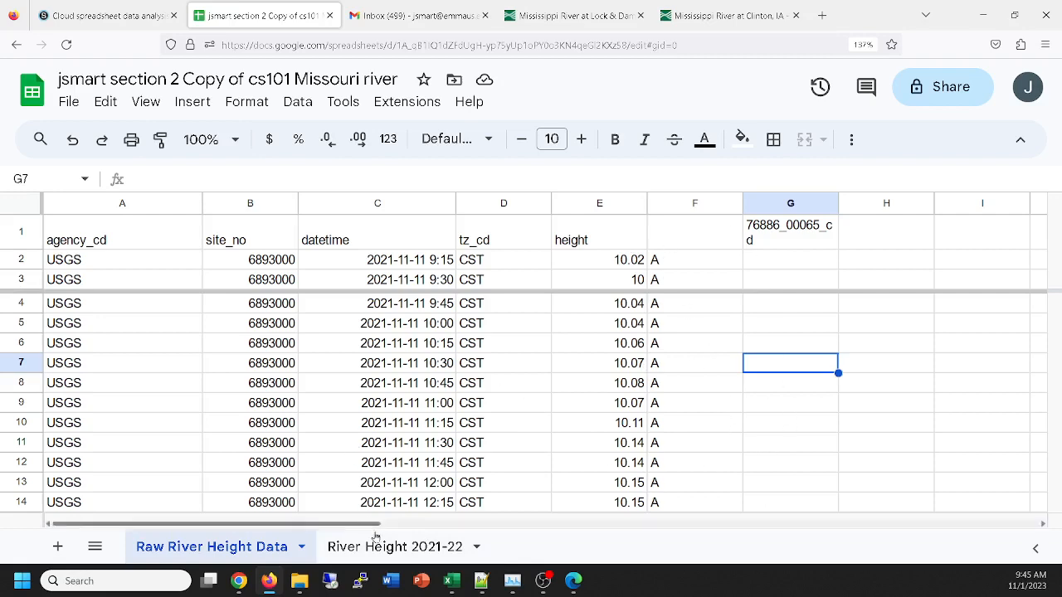
Step: Reread instructions 4 and 5 in Schoology on meaningful titles and predicting future floods, and return to the spreadsheet
left_click(108, 15)
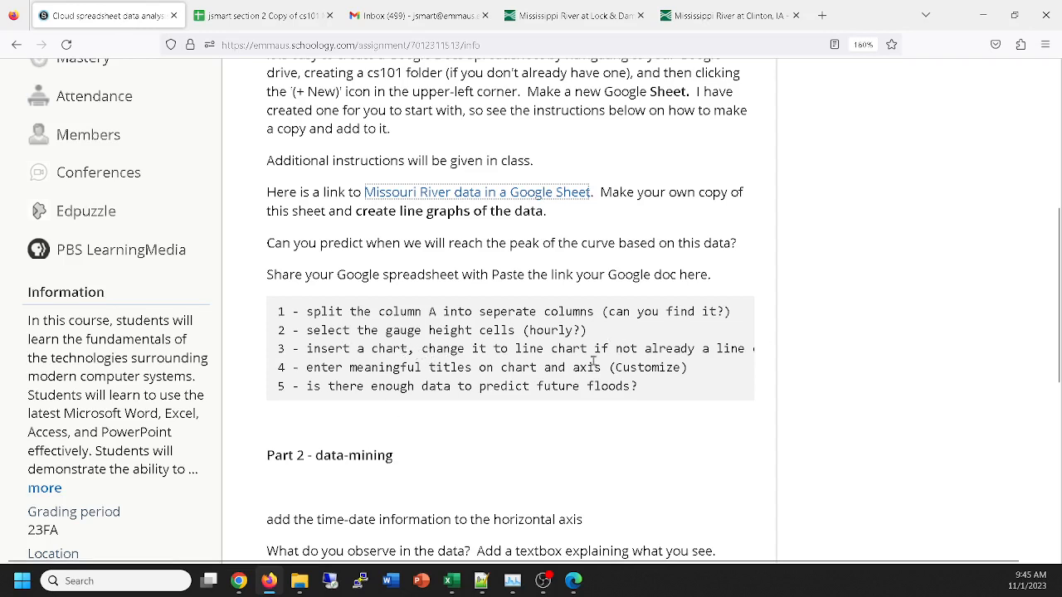
left_click_drag(355, 368, 697, 378)
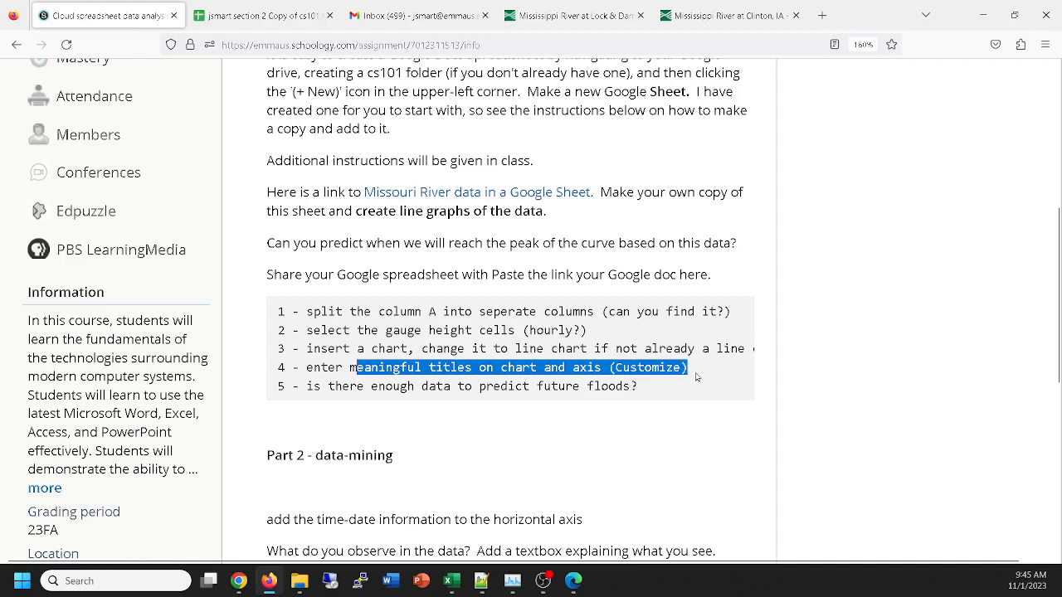
left_click(544, 392)
left_click_drag(640, 390, 278, 390)
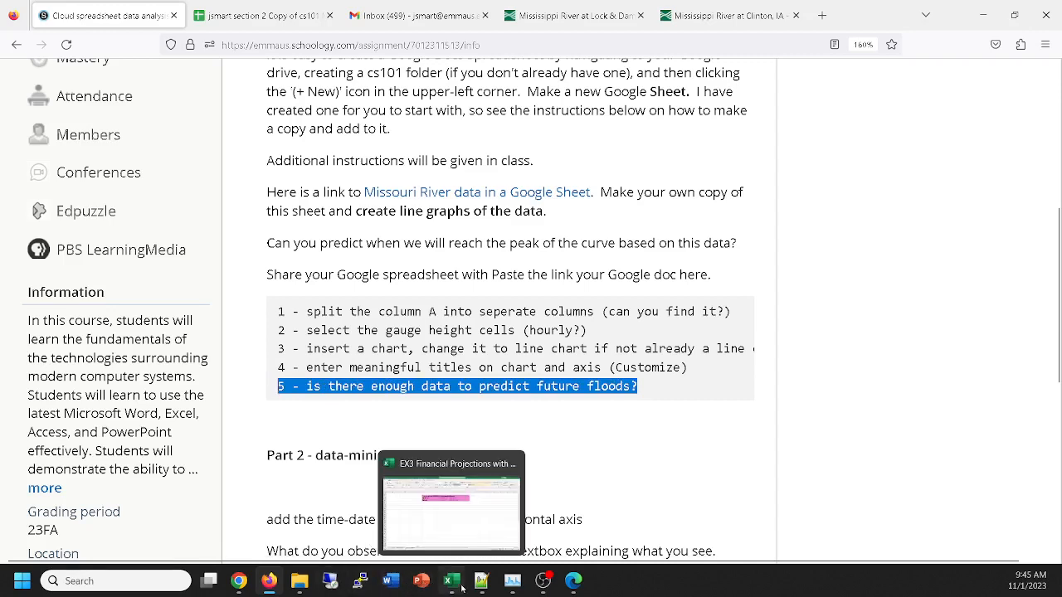
left_click(241, 14)
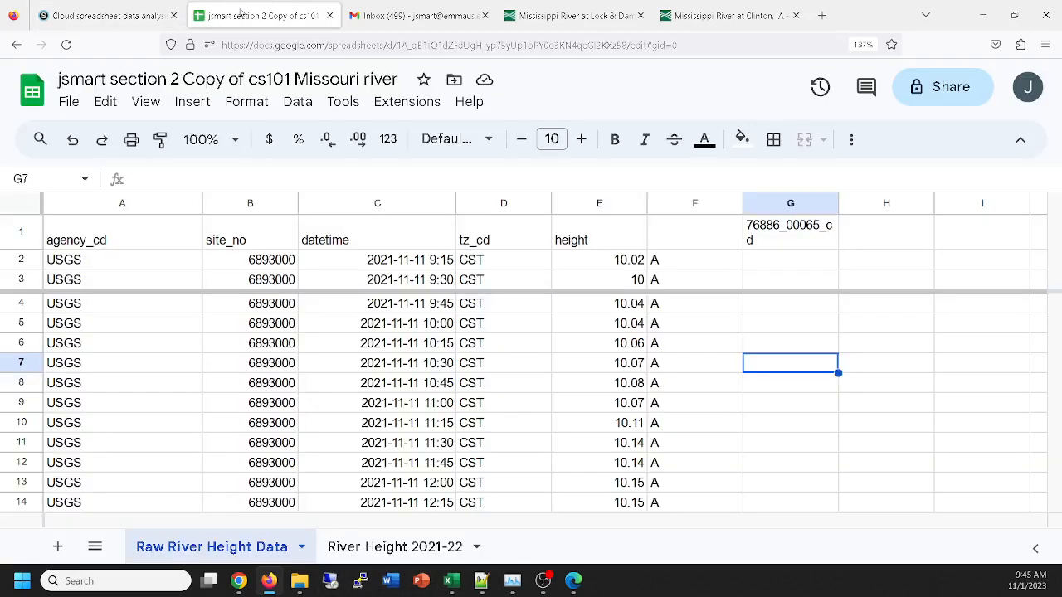
Step: Examine the highest peak and the April readings on the River Height 2021-22 chart, and return to the raw data sheet
left_click(367, 550)
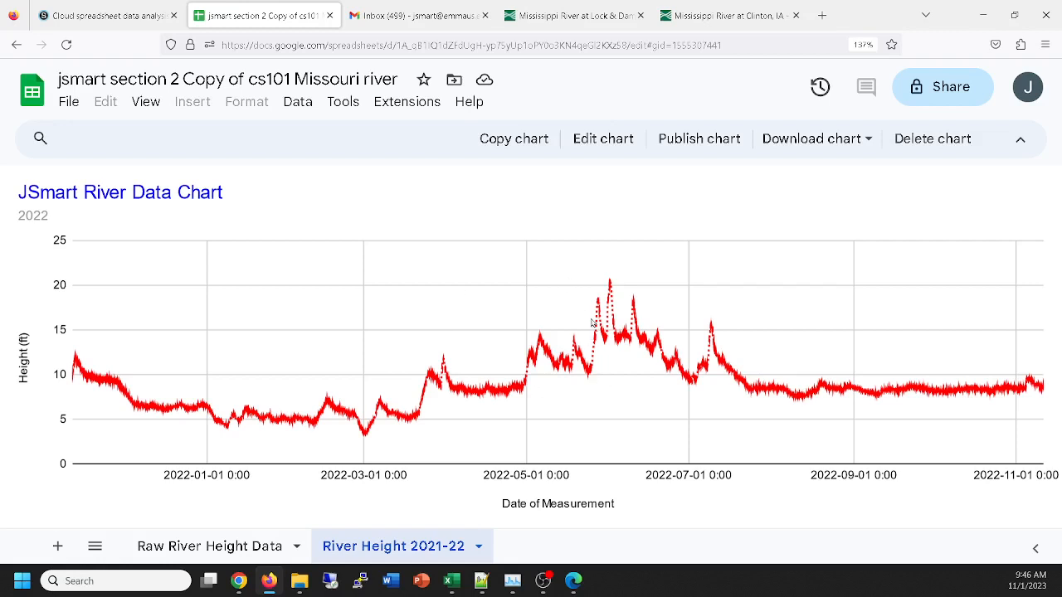
mouse_move(609, 287)
mouse_move(493, 396)
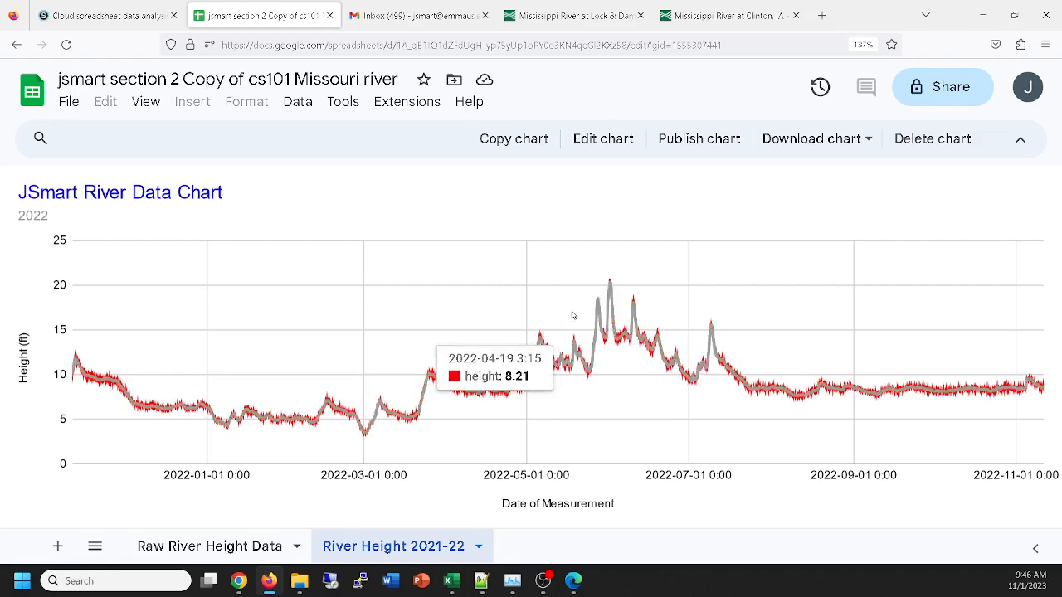
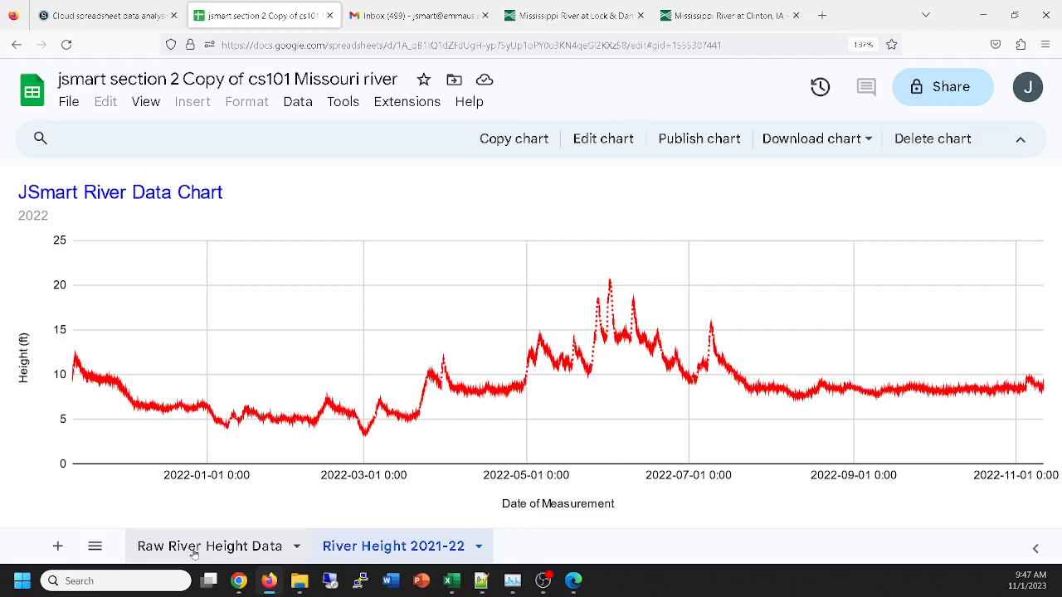
left_click(193, 547)
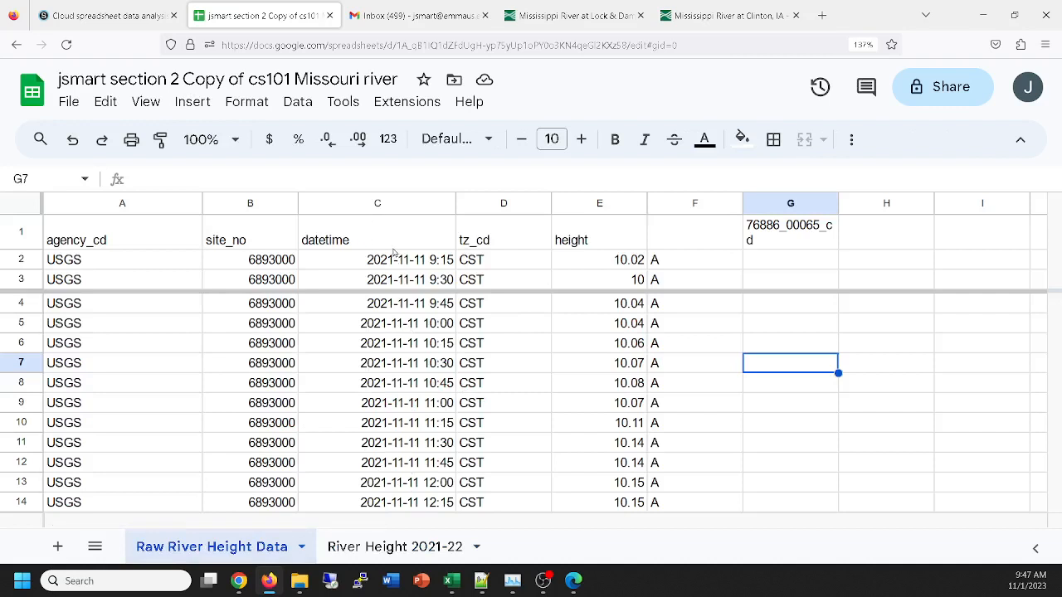
Step: Look through the raw river height readings down to the last row of the sheet
scroll(593, 398, "down", 15)
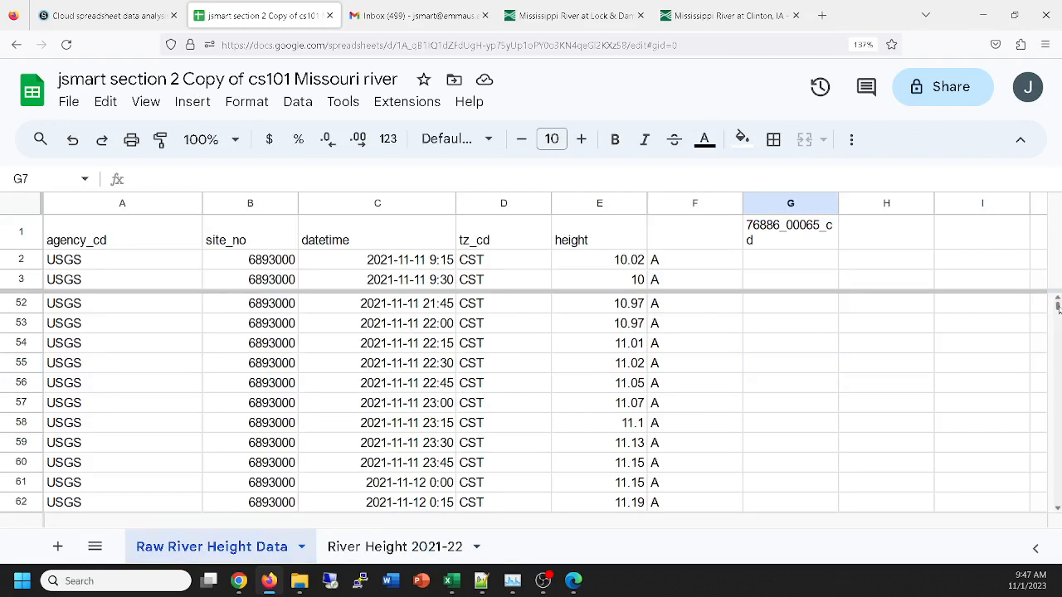
left_click_drag(1058, 306, 1047, 523)
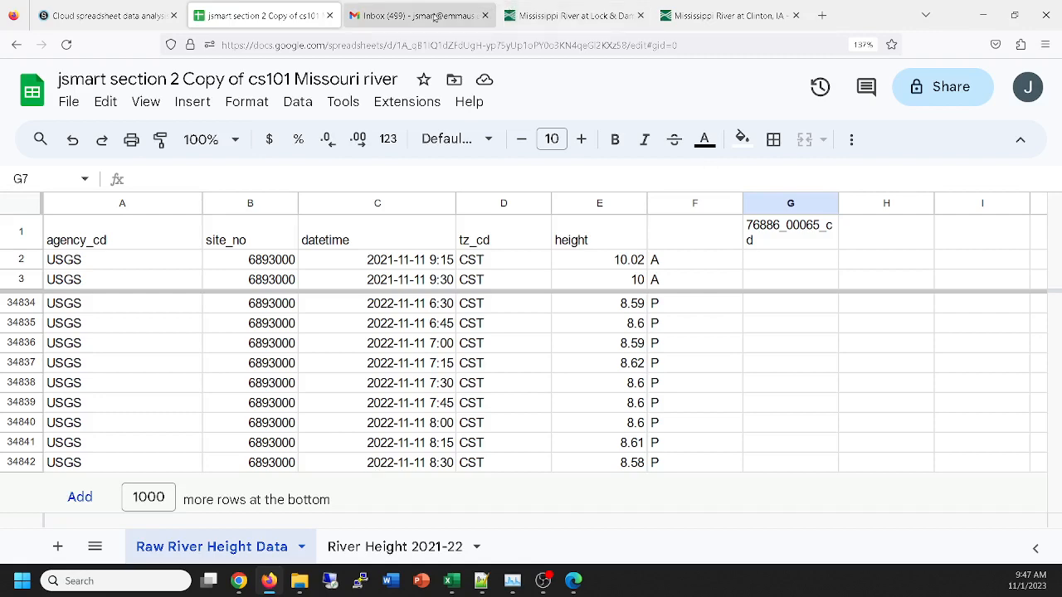
Step: Search the web for "missouri river data" in a new browser tab
left_click(822, 15)
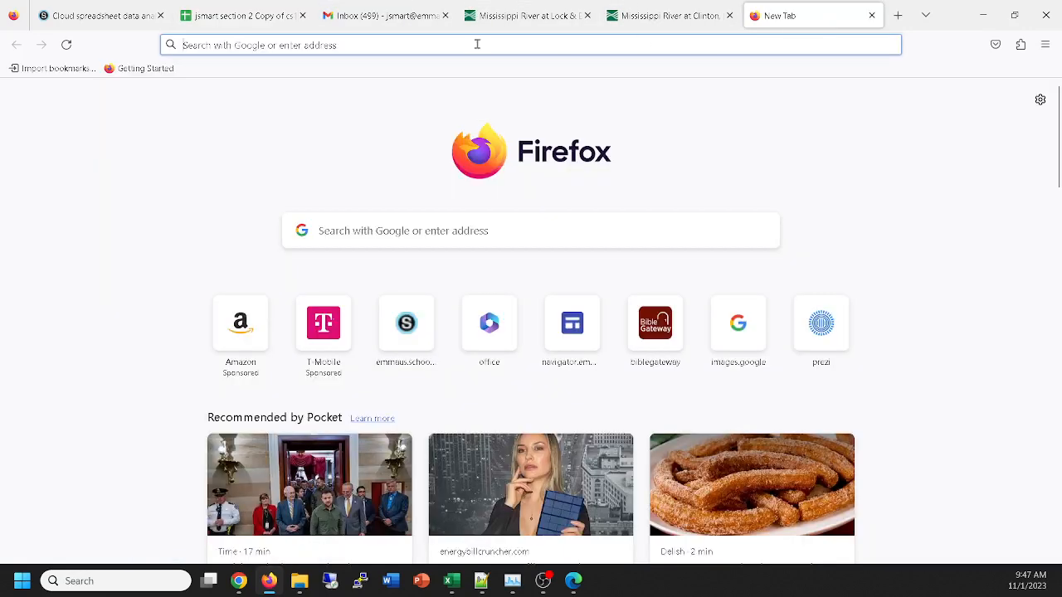
left_click(394, 45)
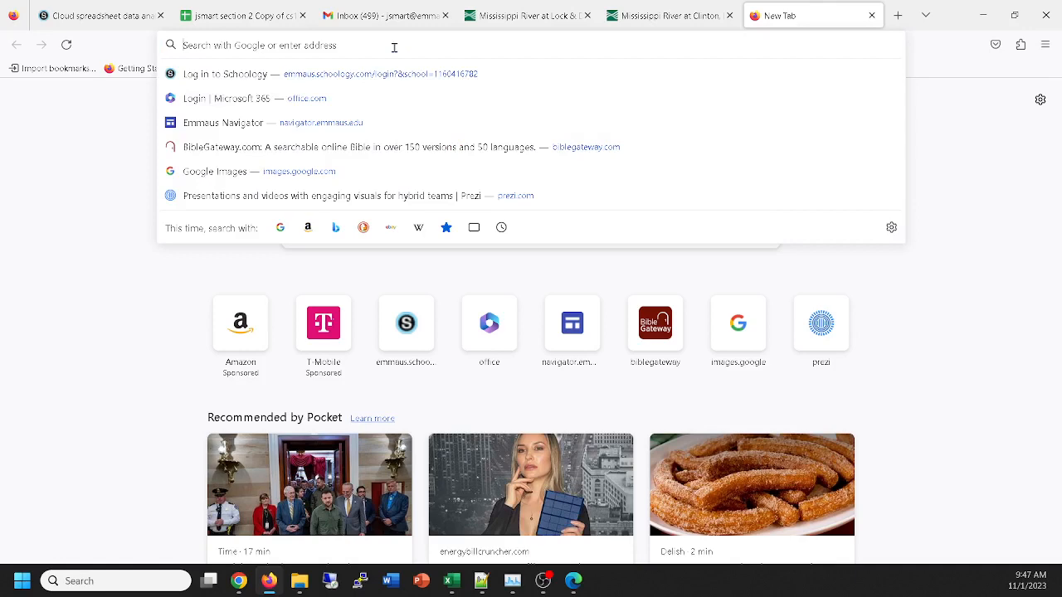
type("miss")
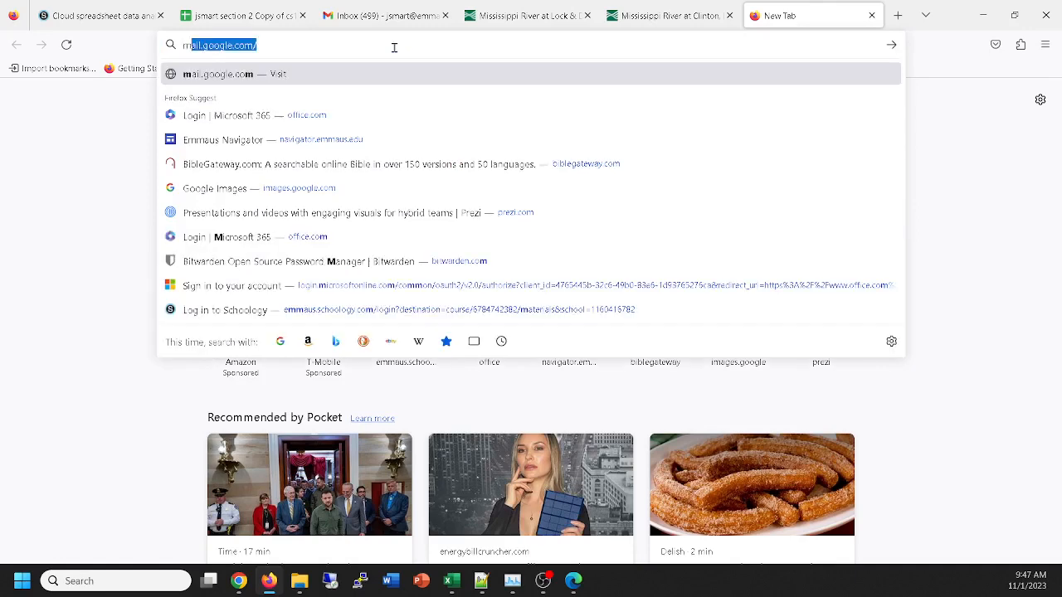
type("ouri")
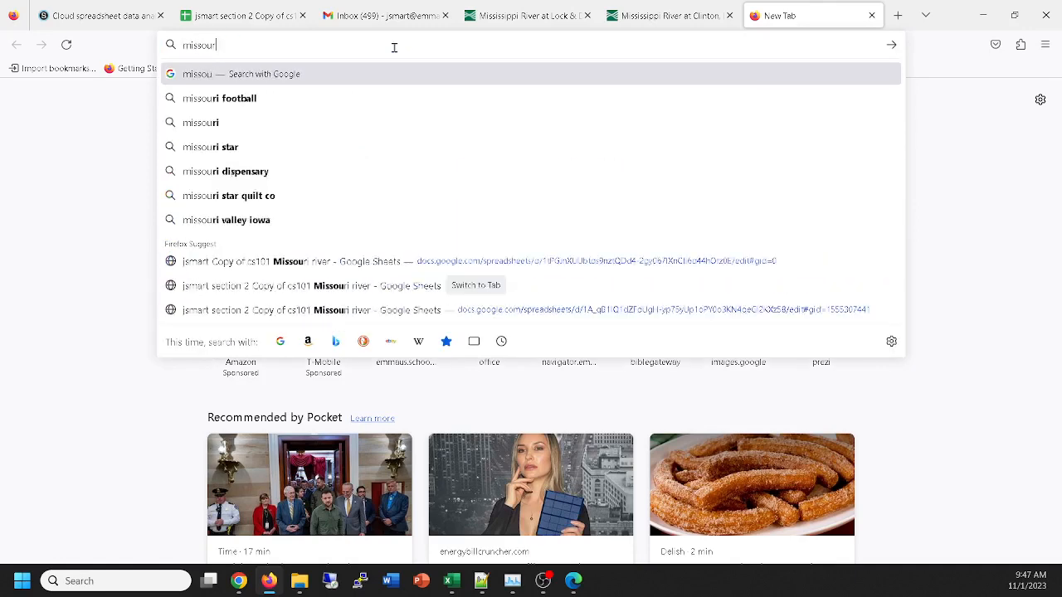
type(" river data")
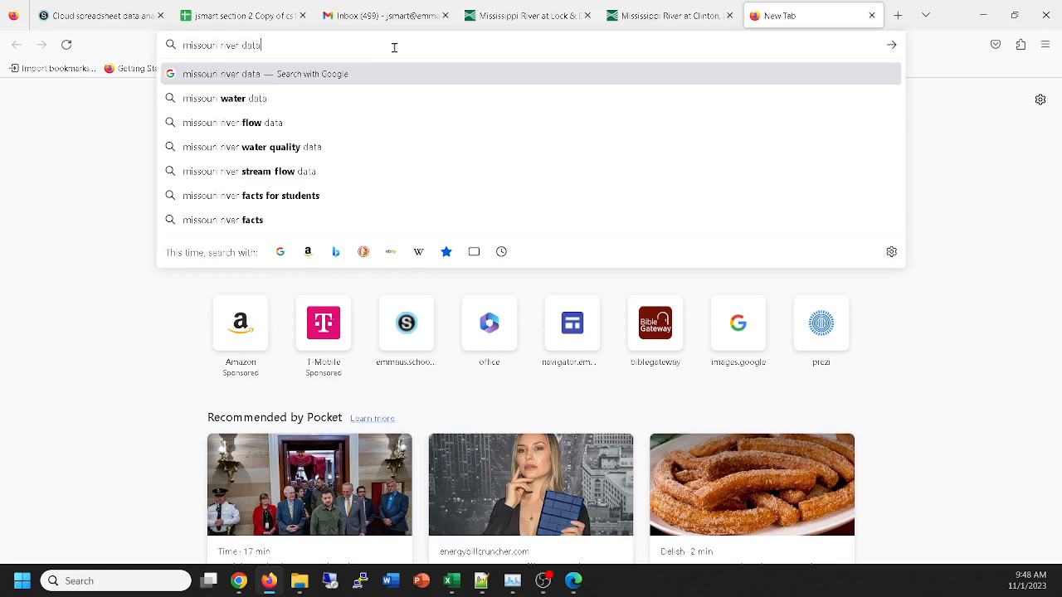
key("Return")
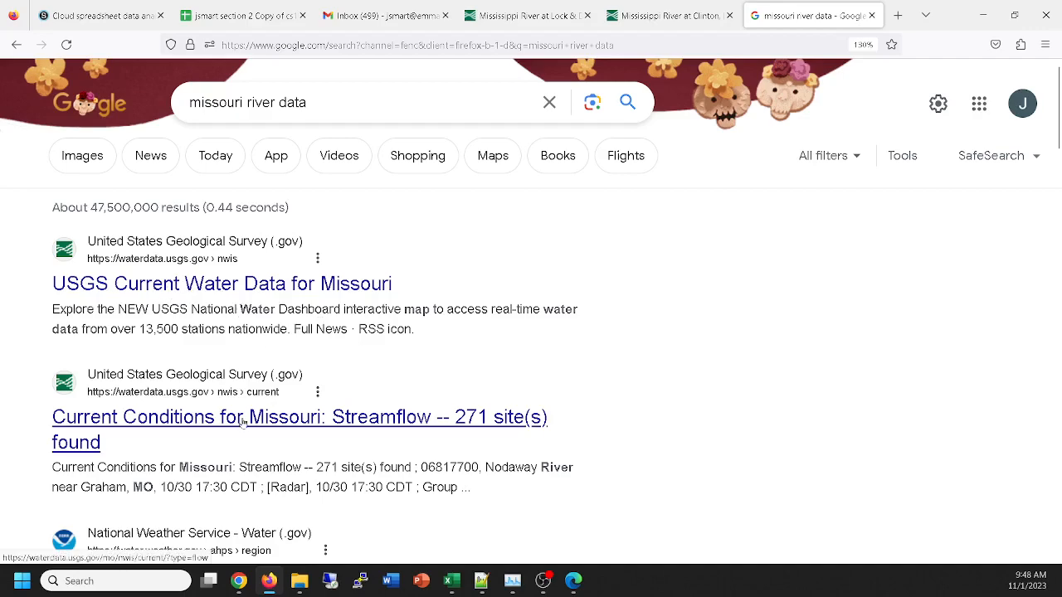
Step: Look over the search results and open USGS Current Water Data for Missouri
scroll(280, 424, "down", 5)
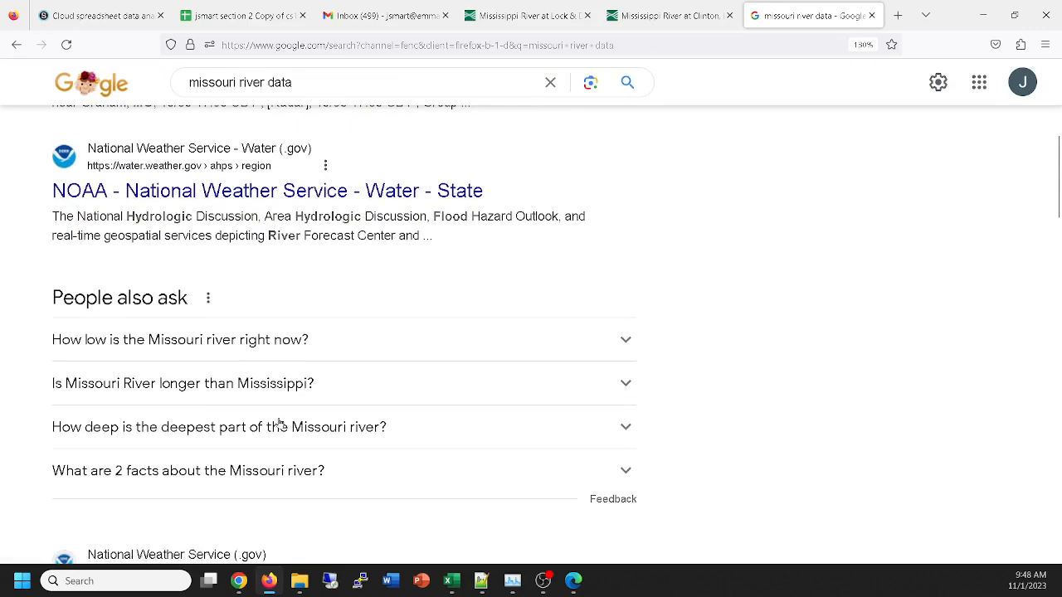
scroll(280, 424, "up", 5)
left_click(212, 287)
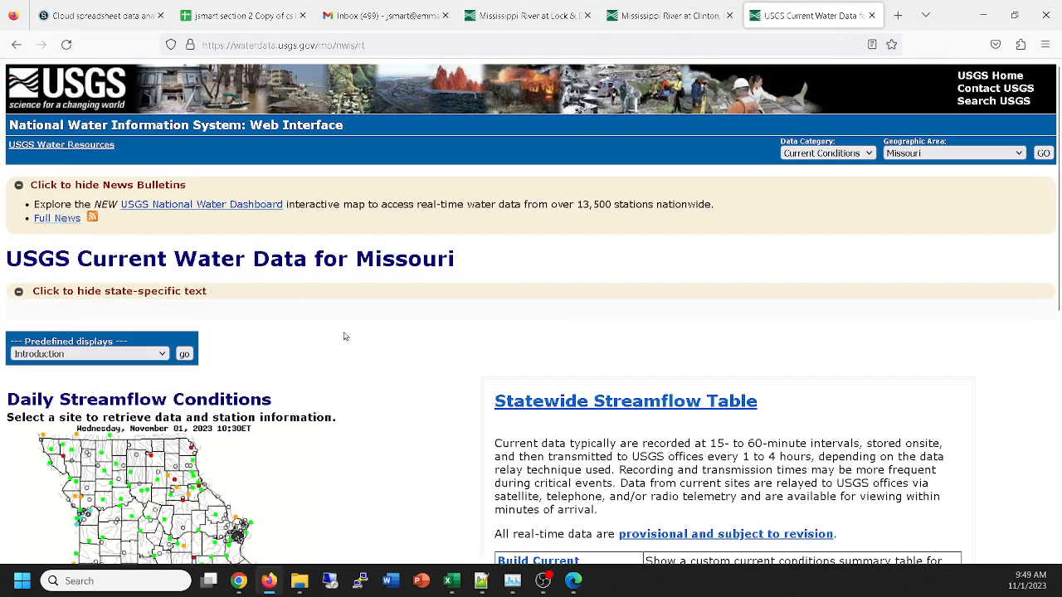
Step: Examine the Daily Streamflow Conditions map and its surrounding information on the USGS Missouri page
scroll(348, 341, "down", 3)
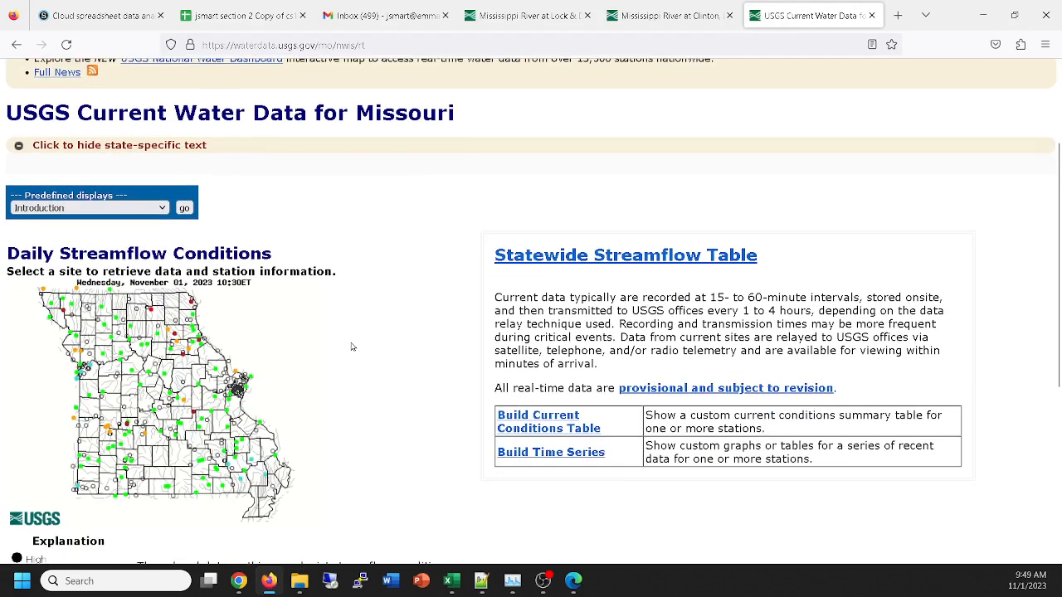
scroll(352, 346, "down", 2)
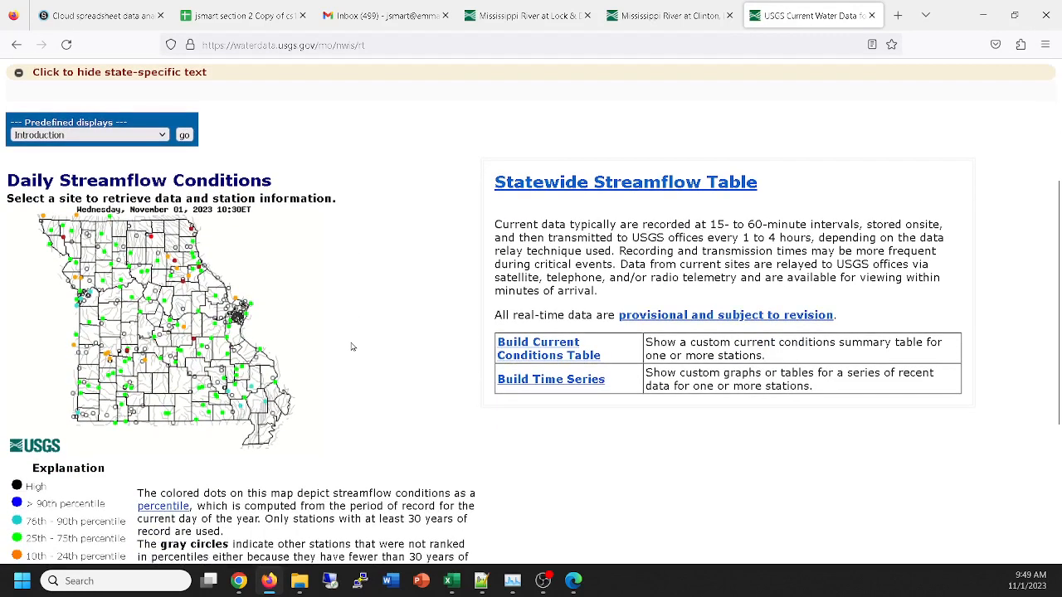
scroll(352, 347, "up", 2)
scroll(272, 375, "up", 2)
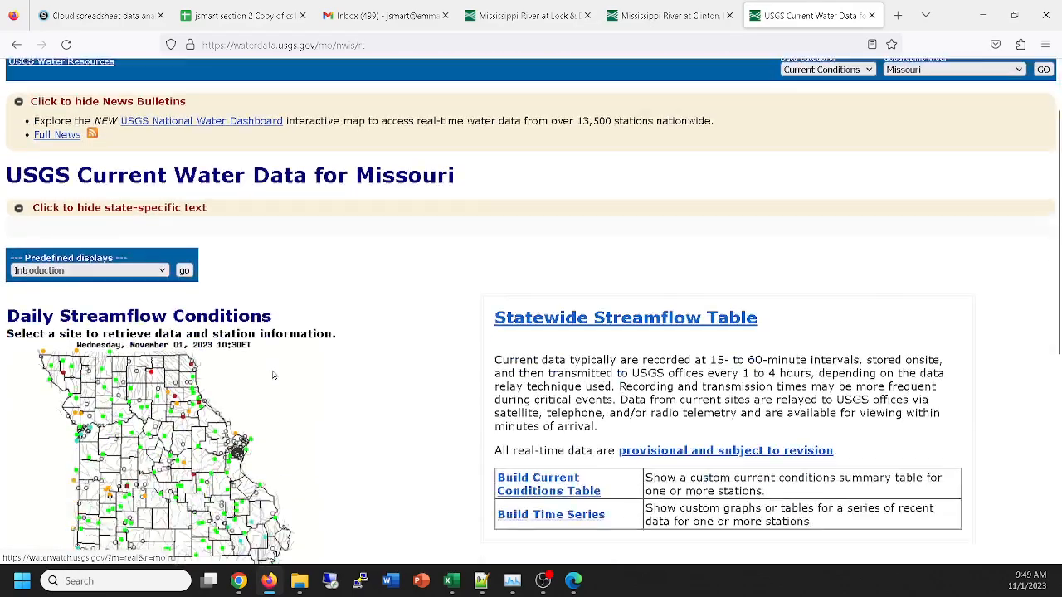
scroll(272, 375, "down", 5)
scroll(272, 375, "up", 3)
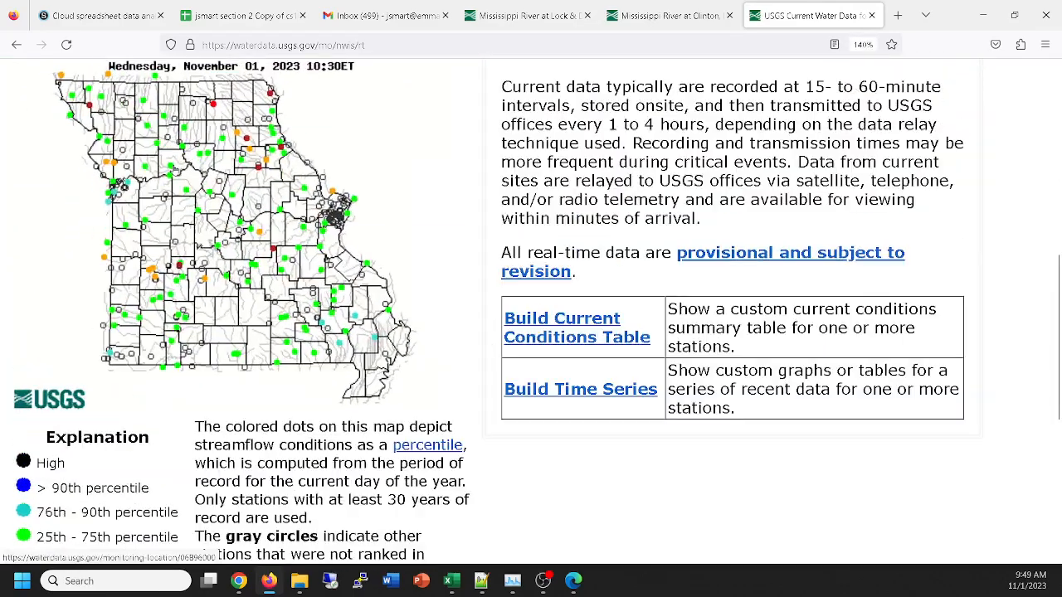
scroll(235, 221, "up", 3)
scroll(235, 221, "down", 3)
scroll(388, 244, "up", 4)
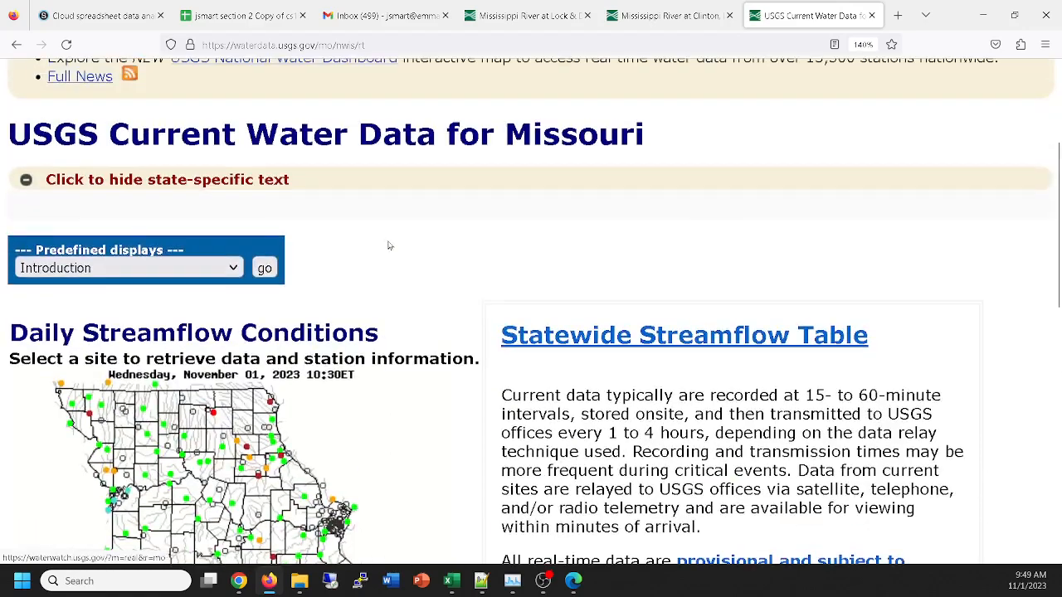
scroll(389, 246, "down", 3)
scroll(390, 251, "down", 1)
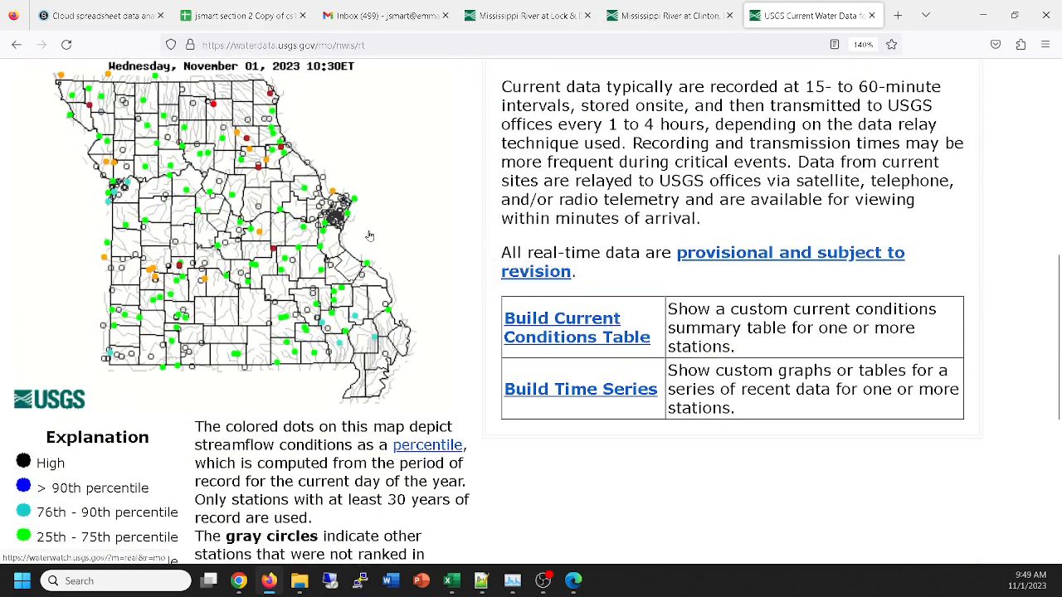
Step: Find the Missouri River at Kansas City, MO station on the streamflow map and open its monitoring page
mouse_move(352, 201)
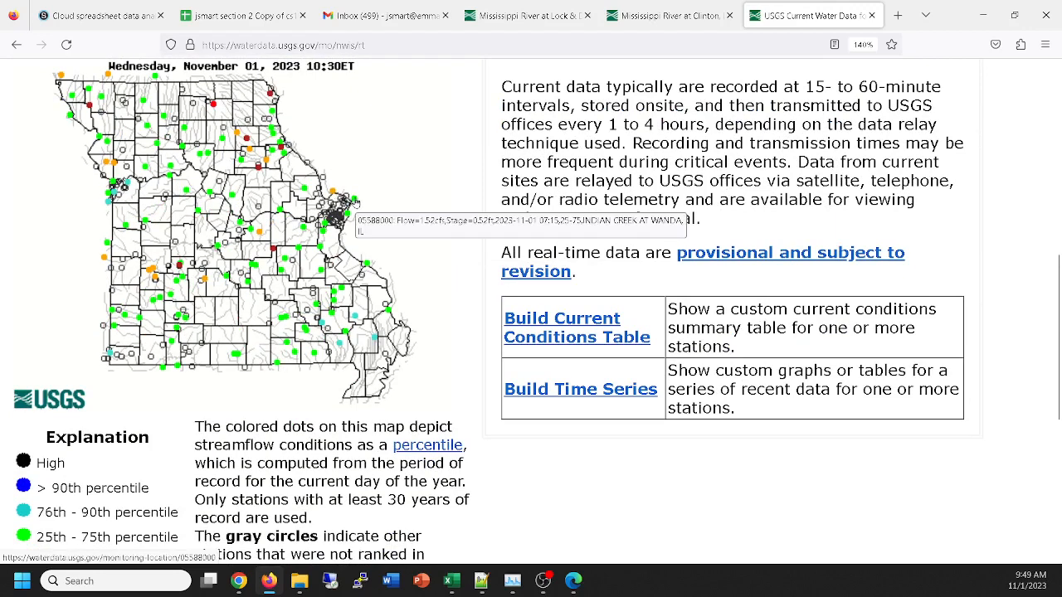
mouse_move(115, 185)
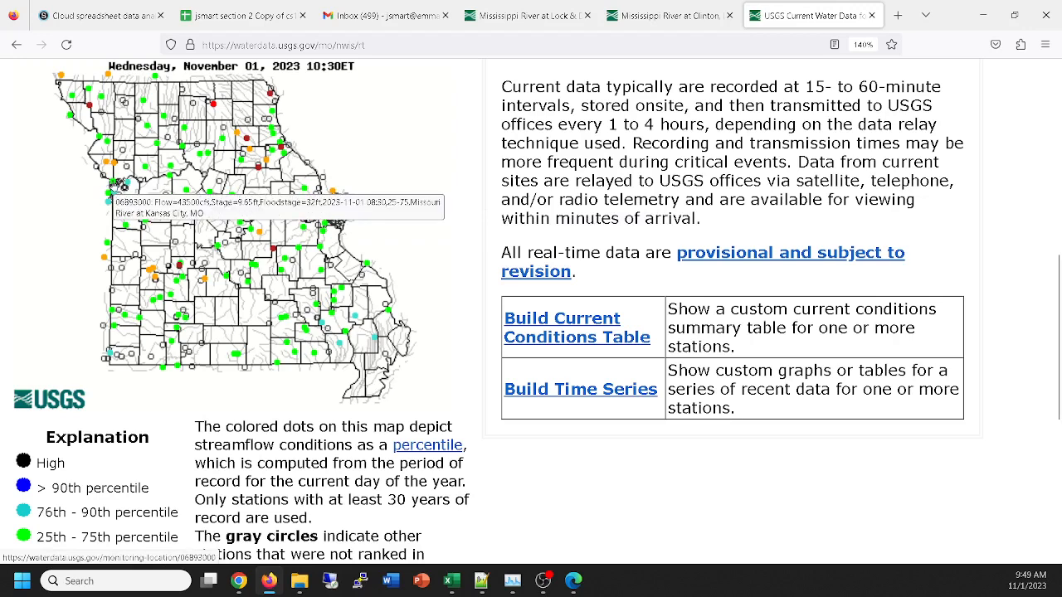
left_click(118, 183)
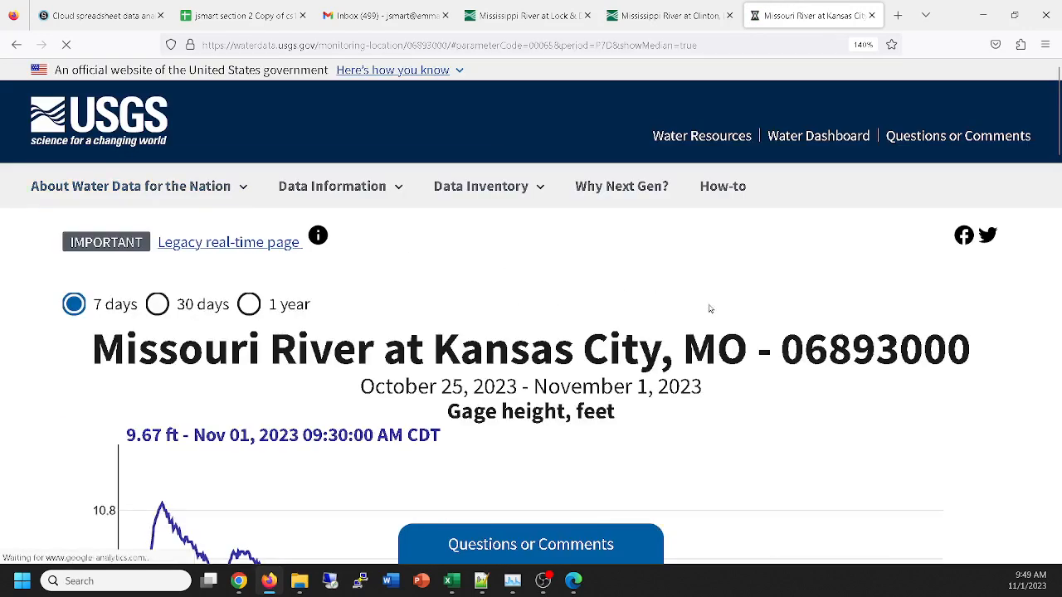
Step: Examine the seven-day gage height graph and its details for the Missouri River at Kansas City
key("ctrl+minus")
key("ctrl+minus")
key("ctrl+minus")
scroll(738, 340, "down", 3)
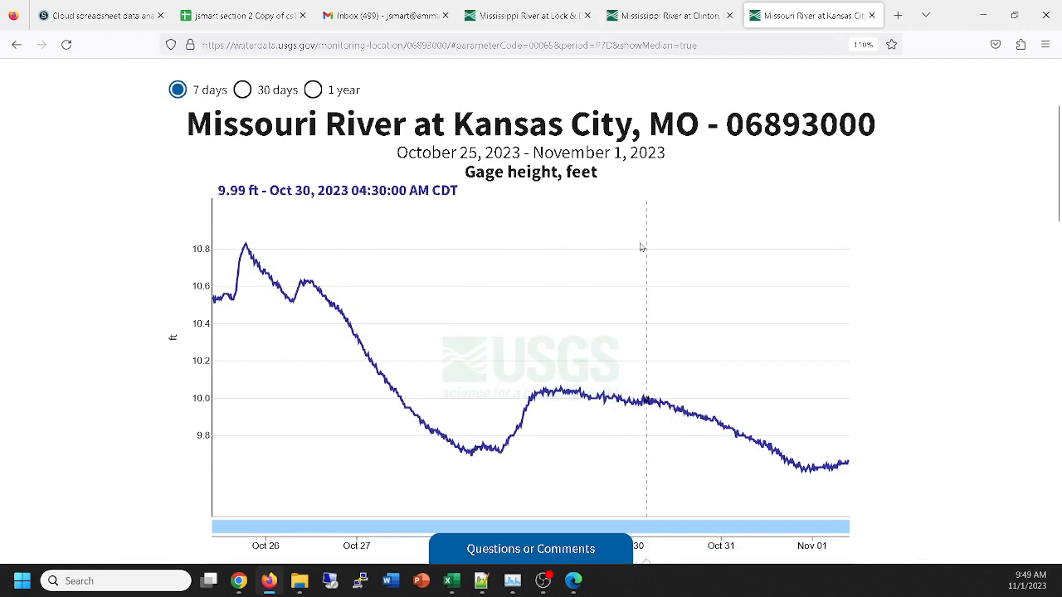
scroll(639, 243, "down", 2)
scroll(756, 180, "down", 3)
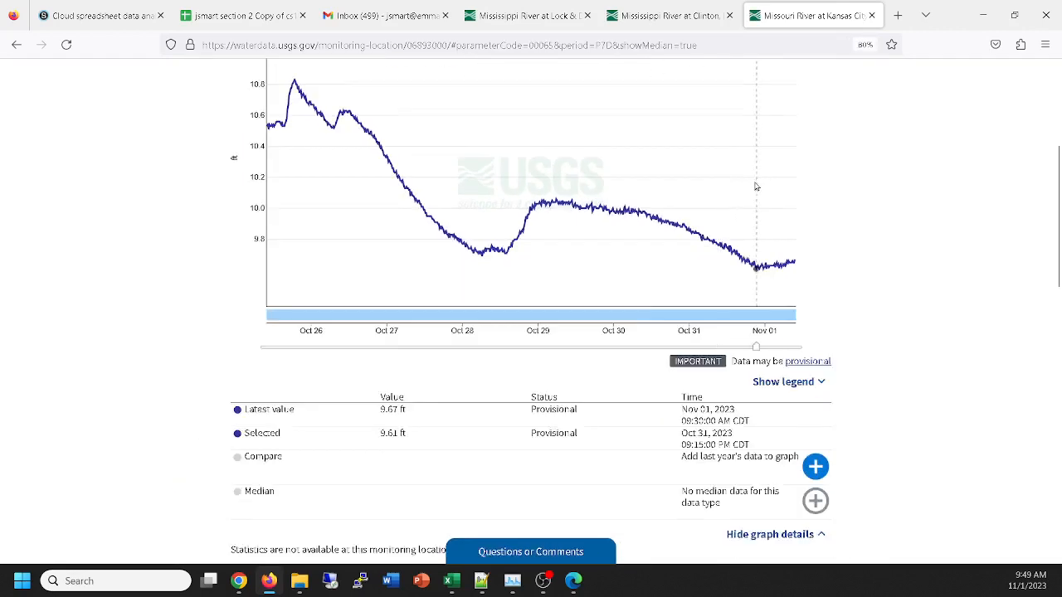
scroll(752, 190, "up", 3)
scroll(655, 184, "up", 3)
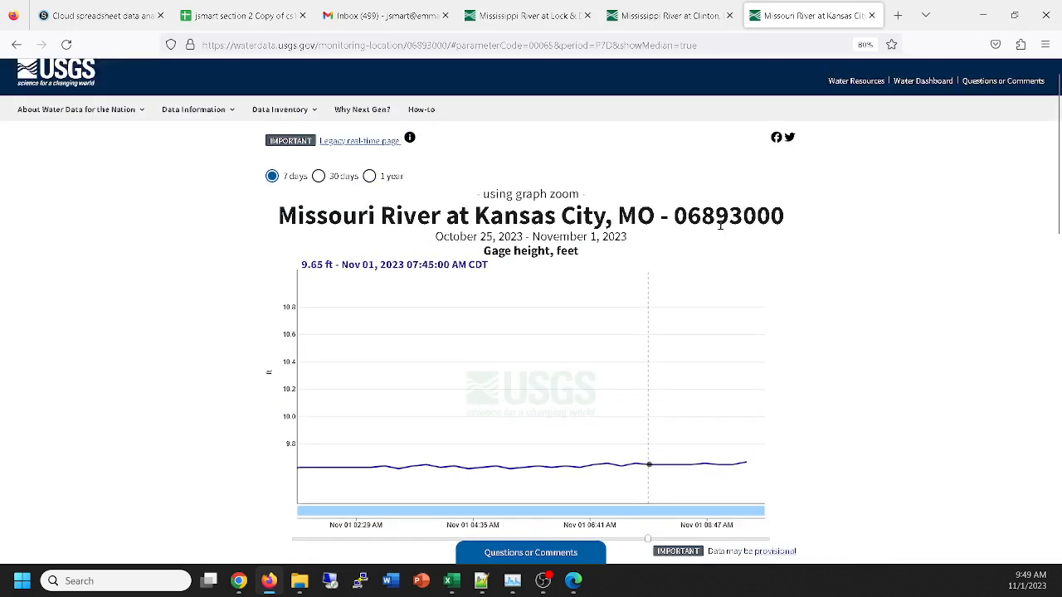
scroll(602, 370, "down", 3)
scroll(601, 367, "down", 5)
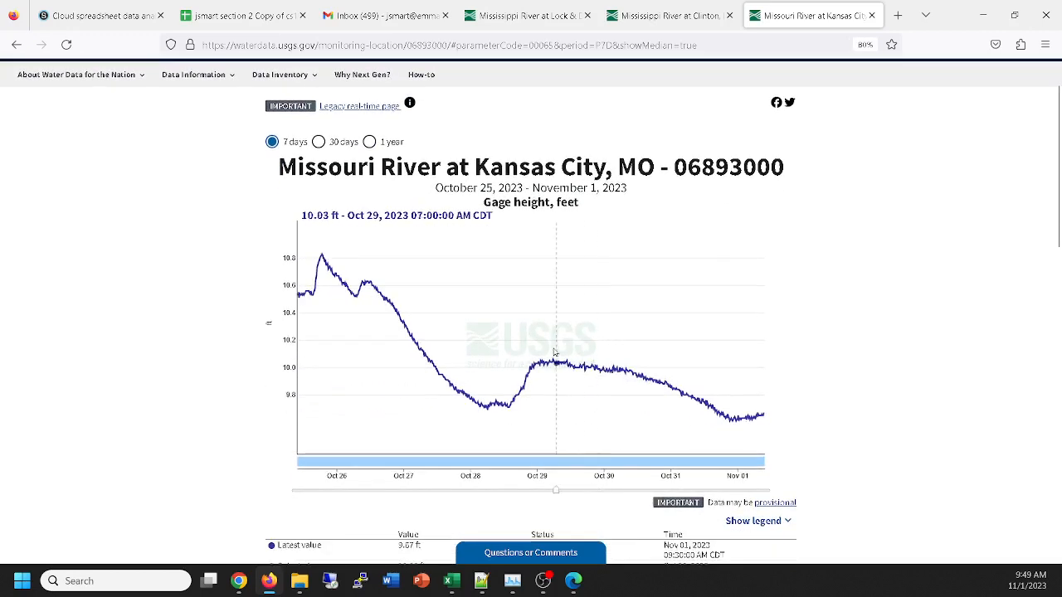
scroll(522, 355, "down", 1)
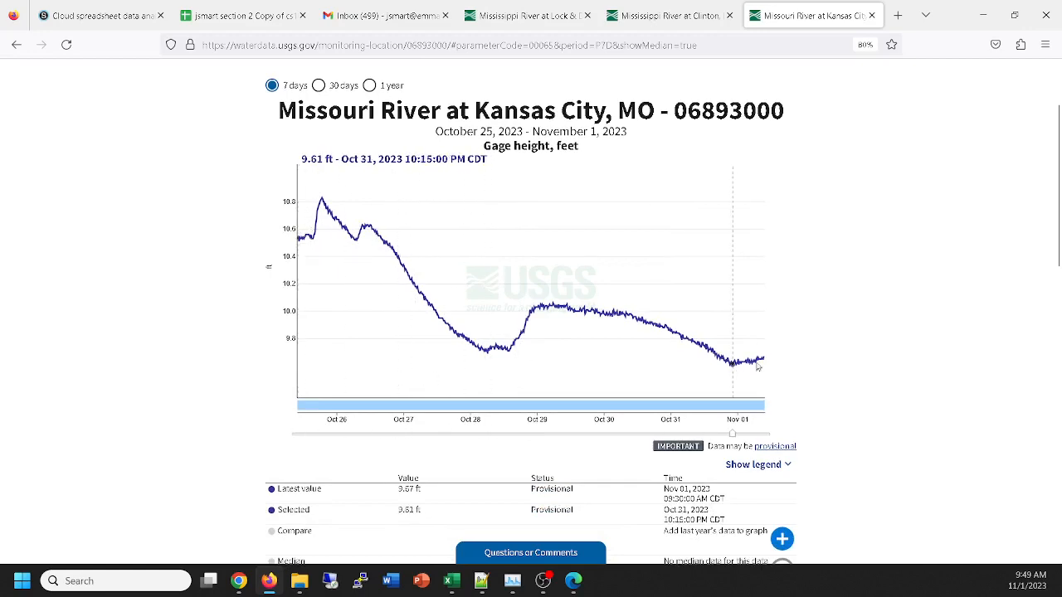
scroll(839, 367, "down", 1)
scroll(841, 371, "down", 4)
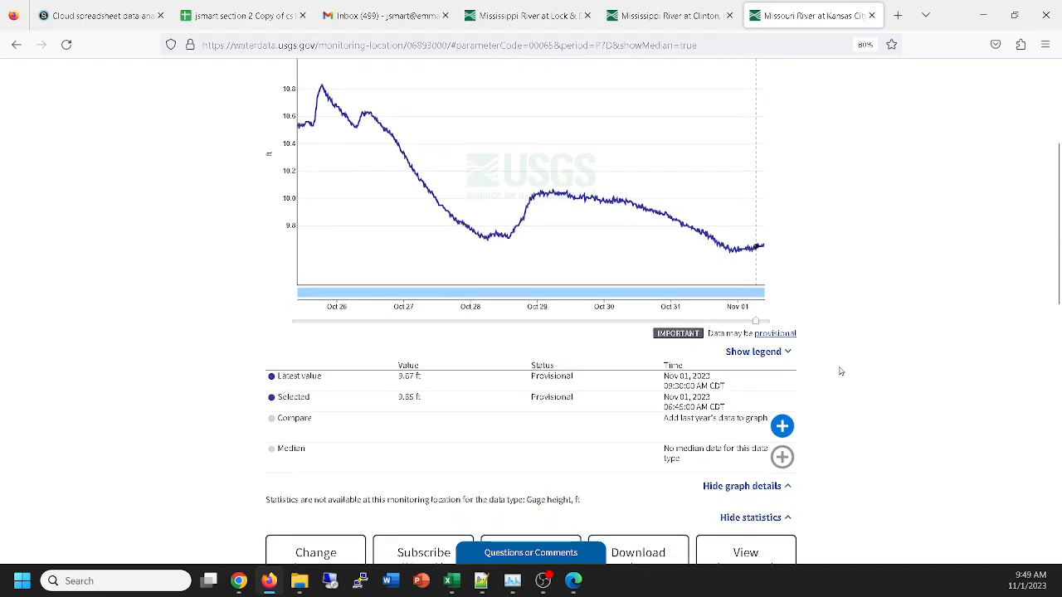
Step: Show the station's data download options and review the remaining sections of the page
scroll(840, 371, "down", 3)
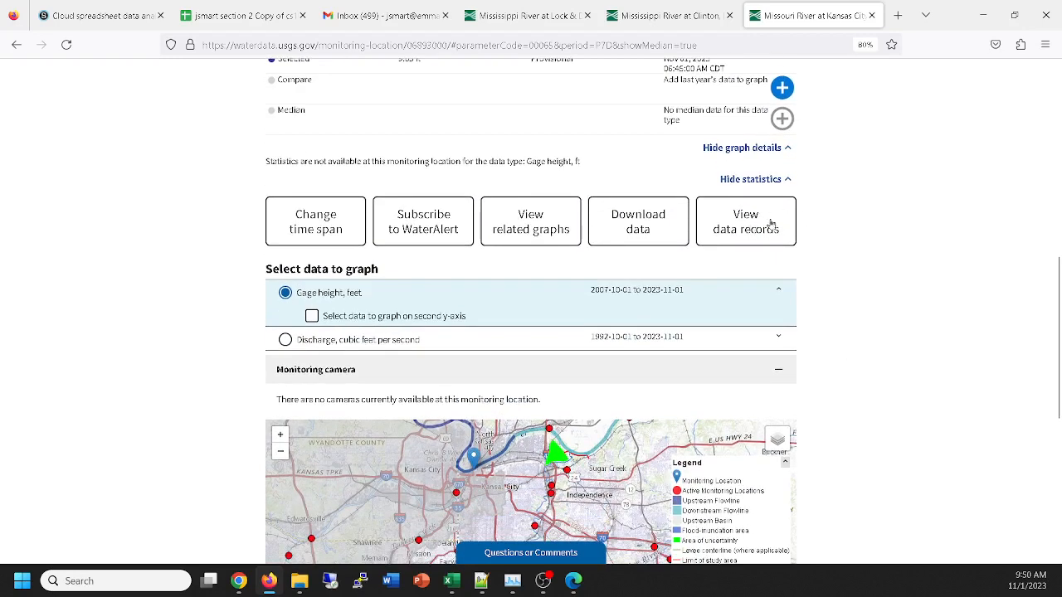
left_click(640, 218)
scroll(823, 326, "down", 1)
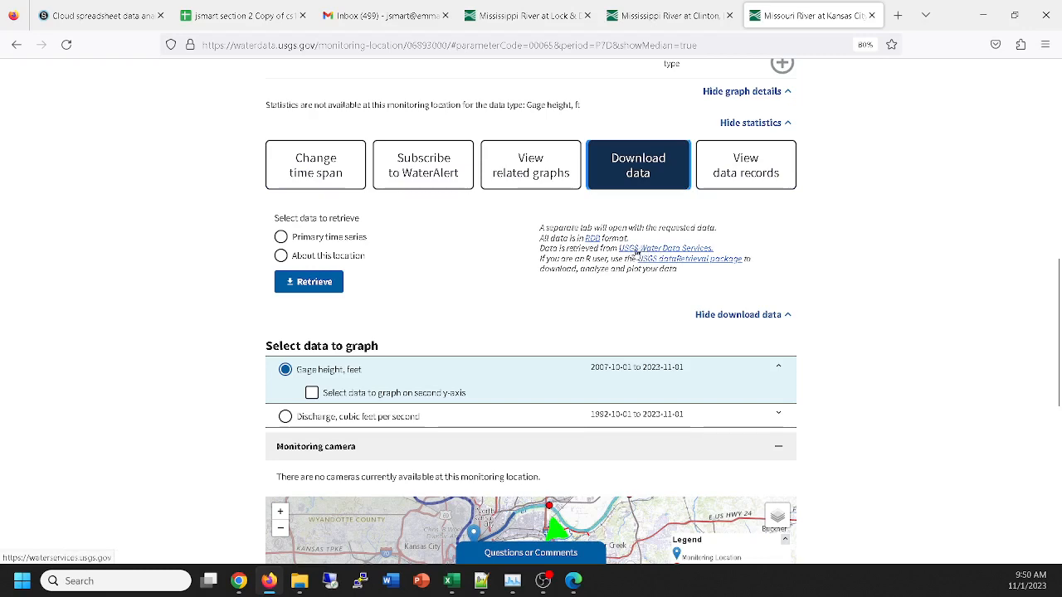
scroll(485, 289, "down", 3)
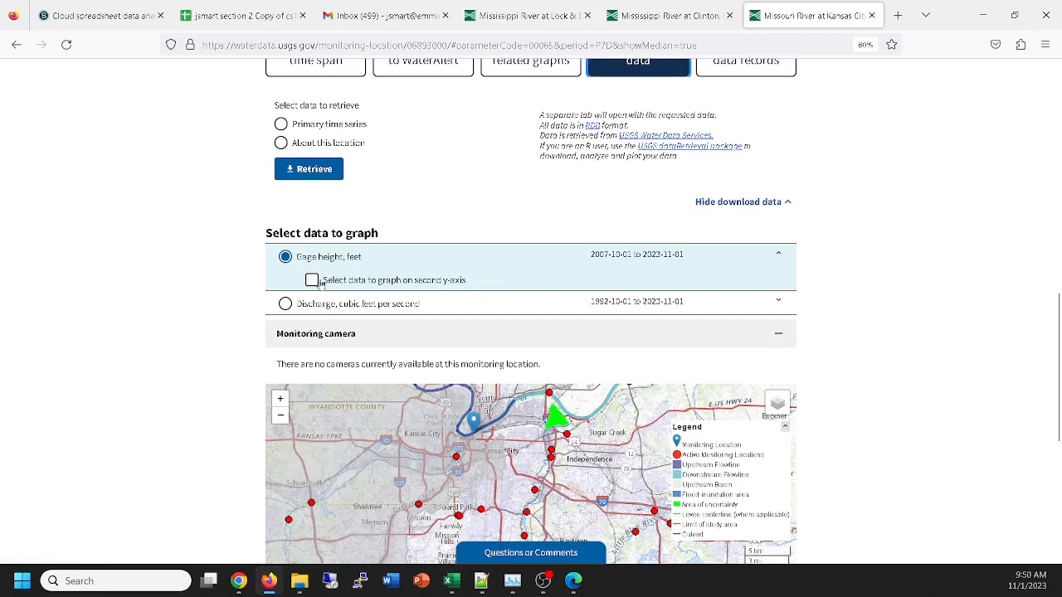
scroll(499, 280, "down", 10)
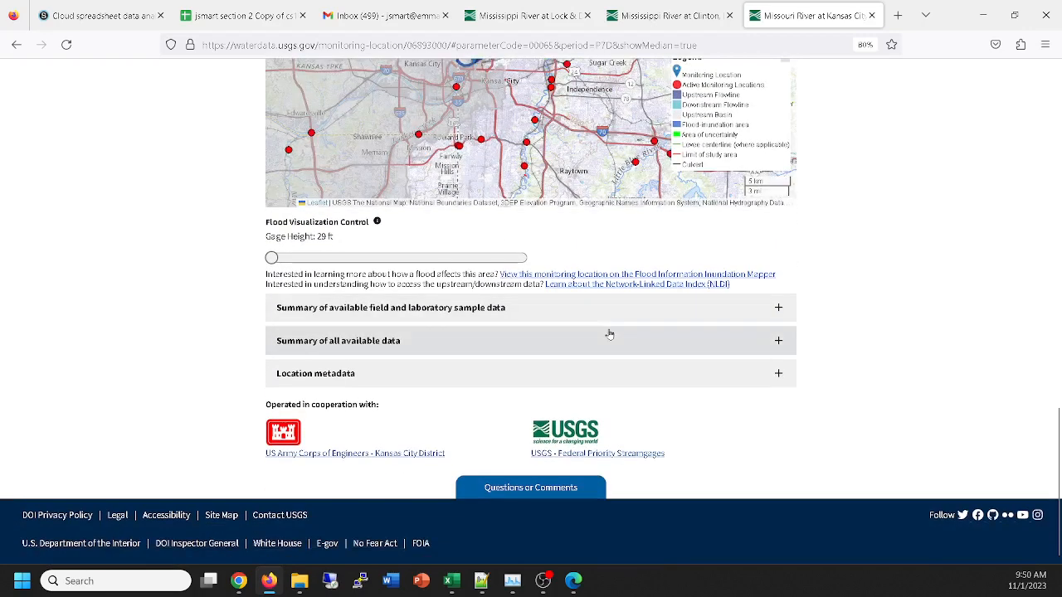
scroll(610, 334, "up", 15)
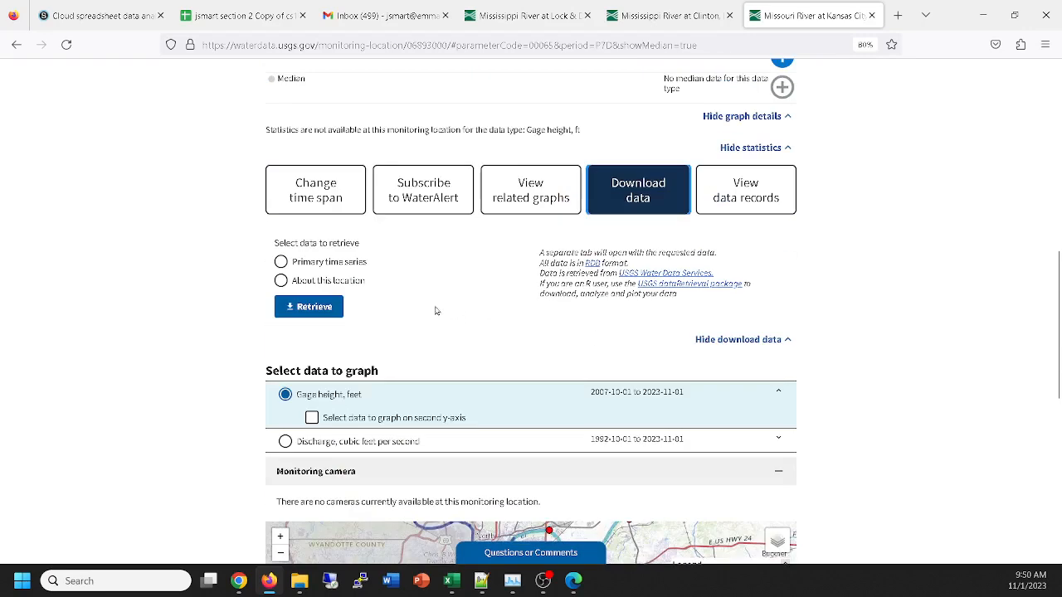
Step: Show the time span options and set the start of the date range to 11/01/2022
left_click(312, 193)
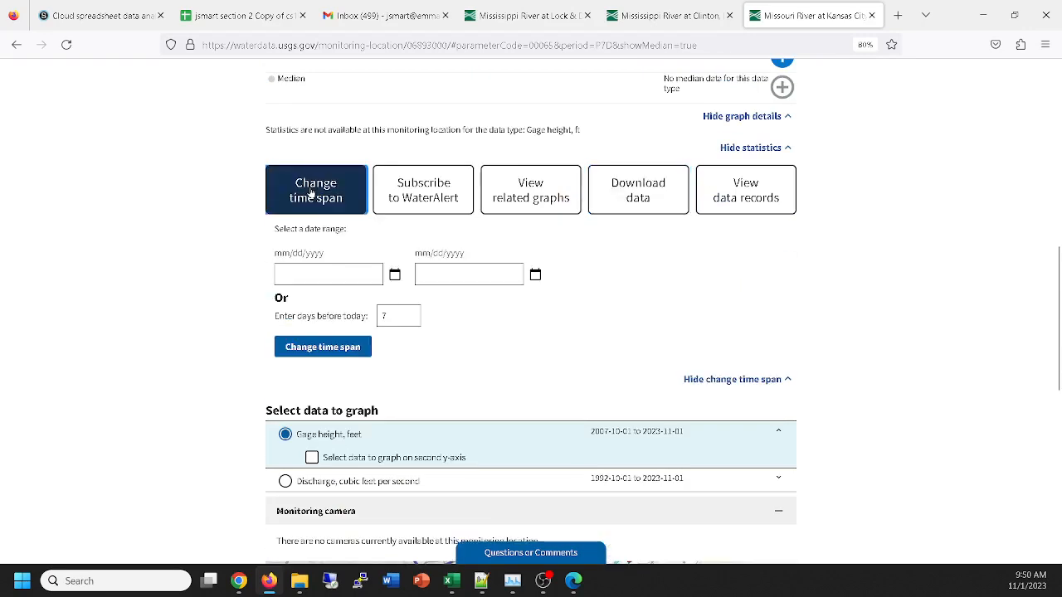
left_click(395, 278)
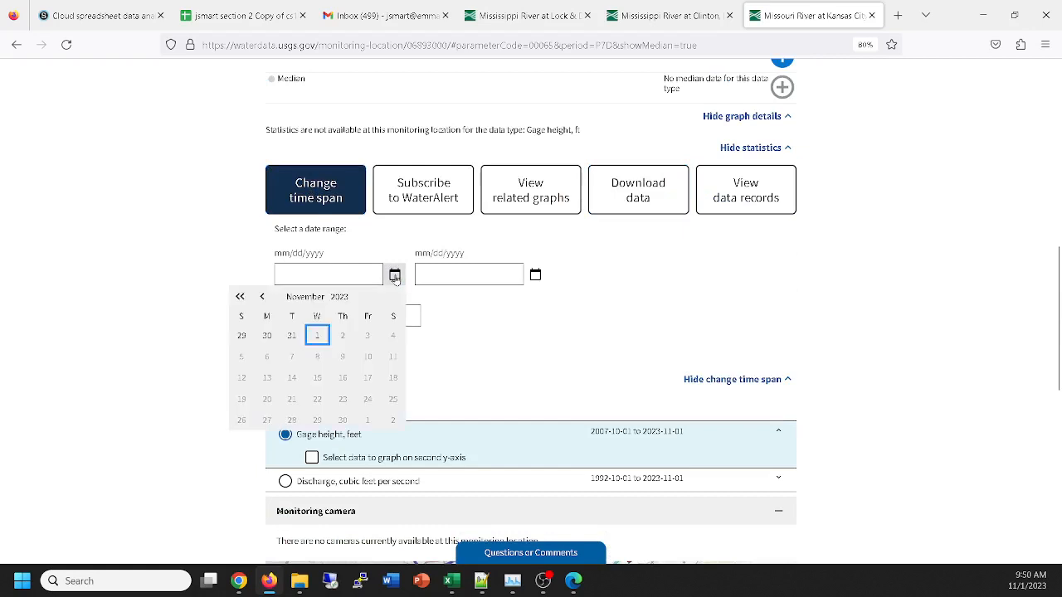
left_click(259, 298)
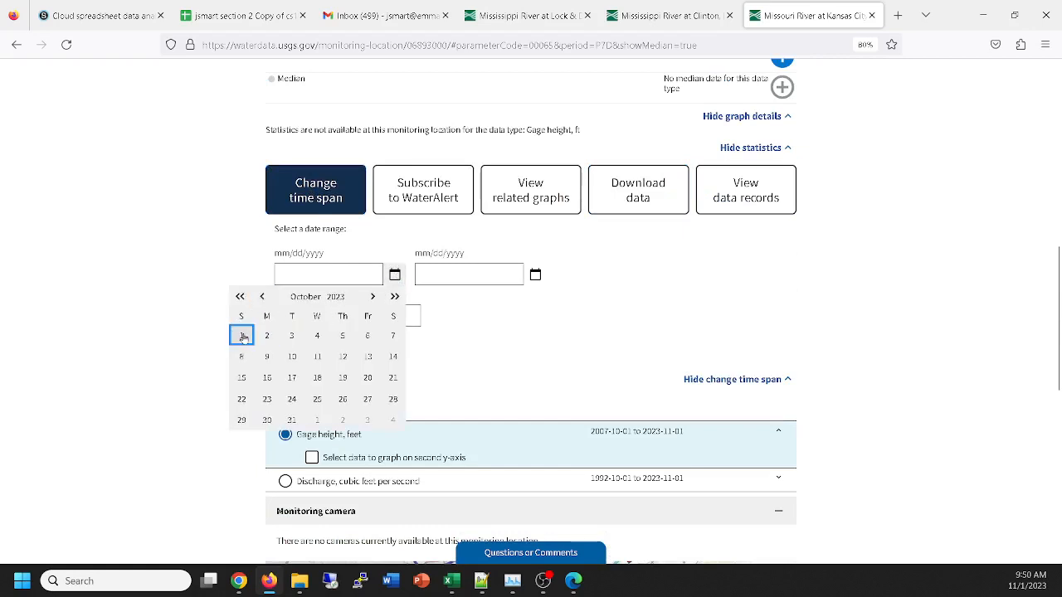
left_click(261, 298)
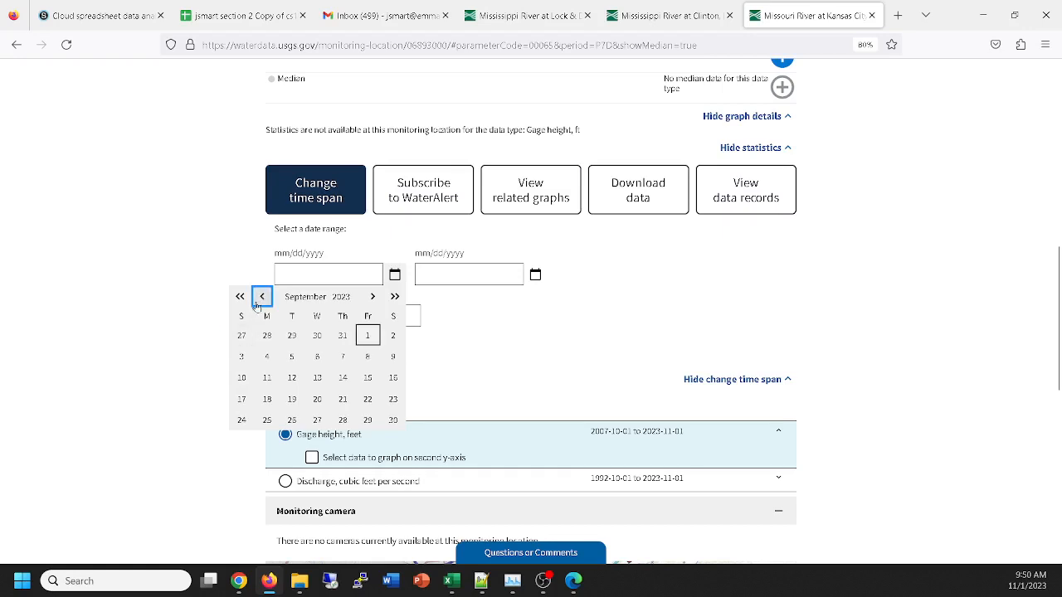
left_click(241, 297)
left_click(372, 297)
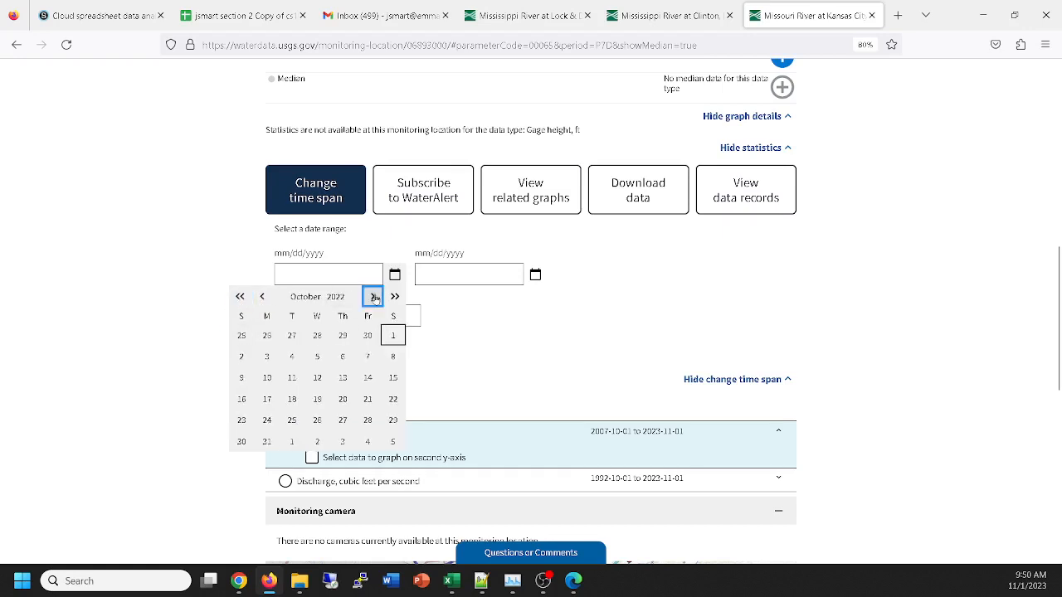
left_click(373, 297)
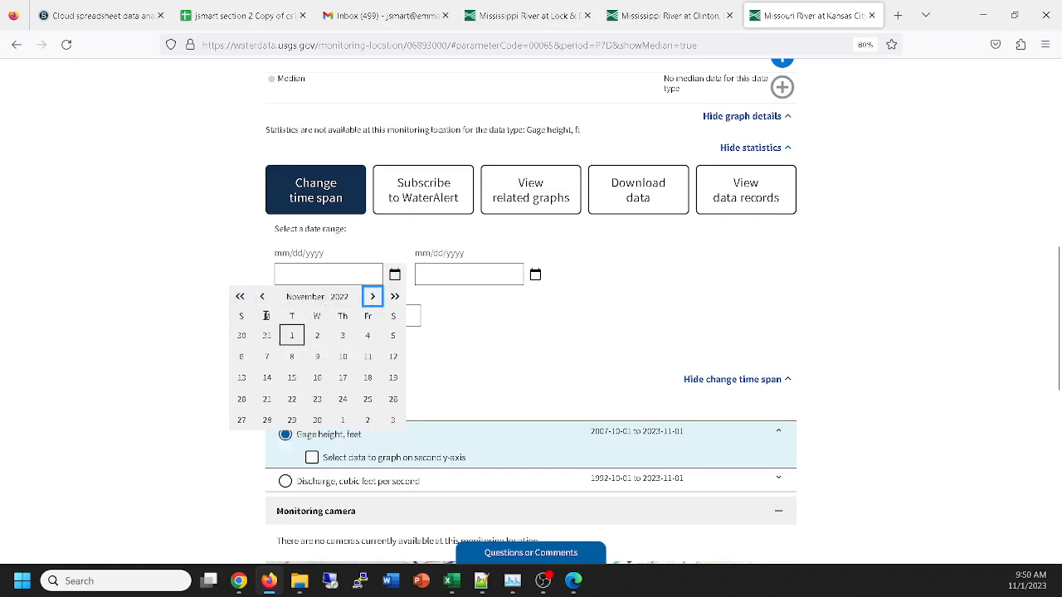
left_click(291, 336)
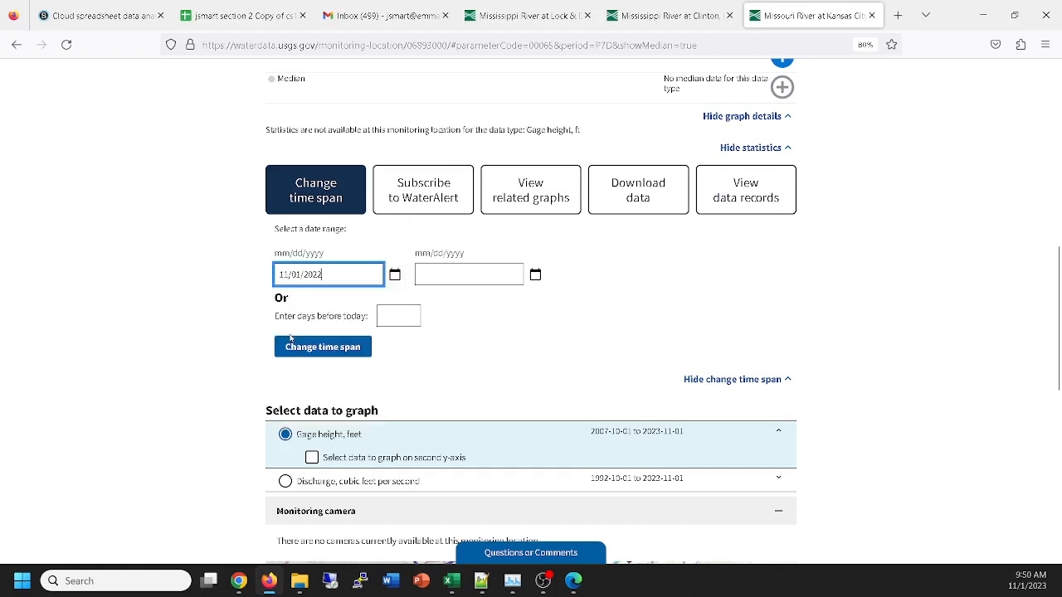
Step: Set the end of the date range to 11/01/2023 and apply the custom time span to the graph
left_click(525, 277)
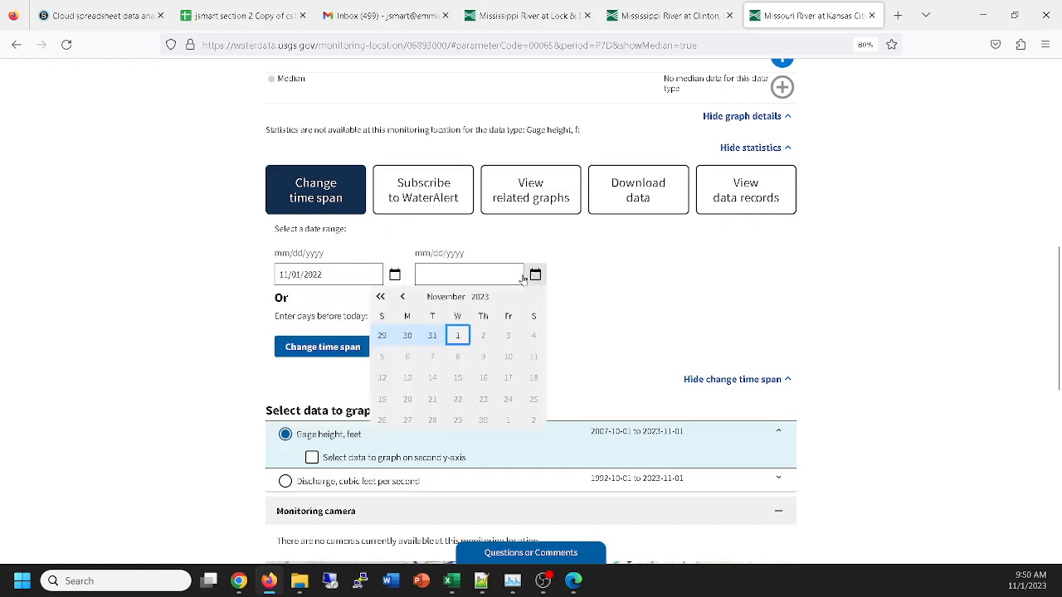
left_click(458, 338)
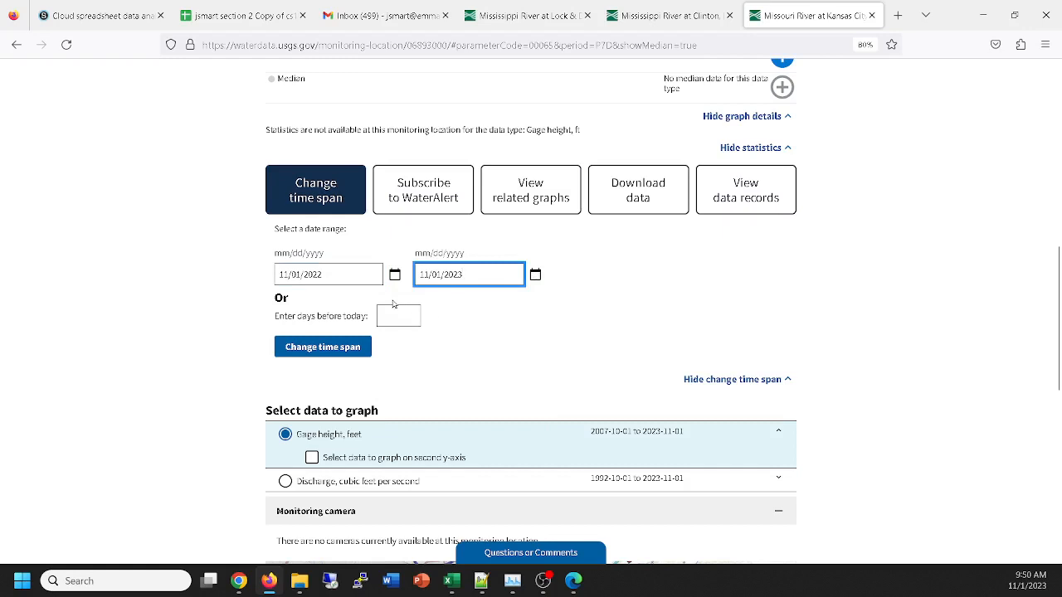
left_click(336, 349)
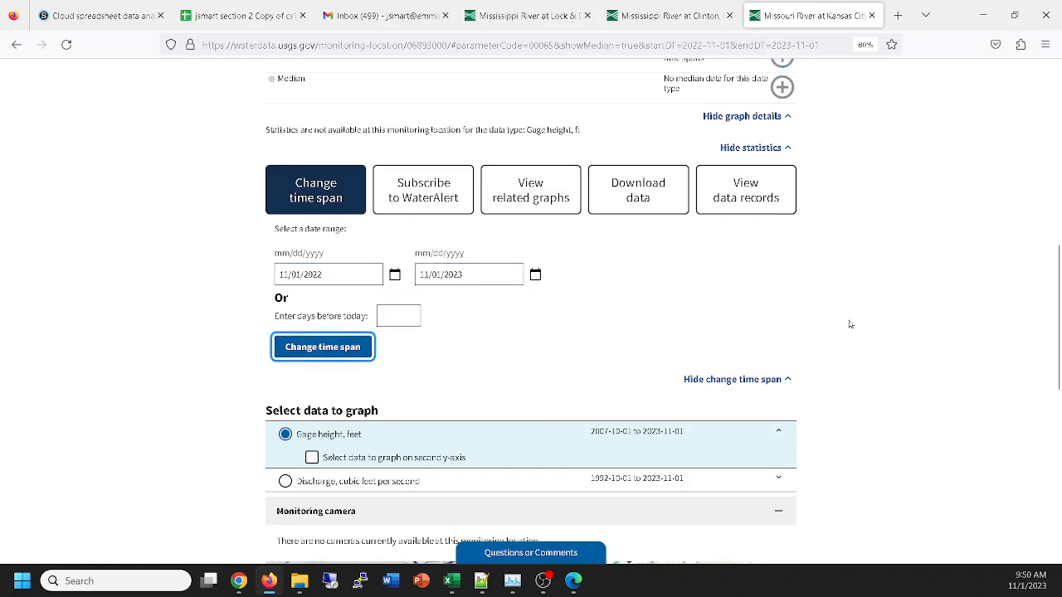
Step: Examine the gage height graph and its details for the custom one-year time span
scroll(837, 325, "up", 5)
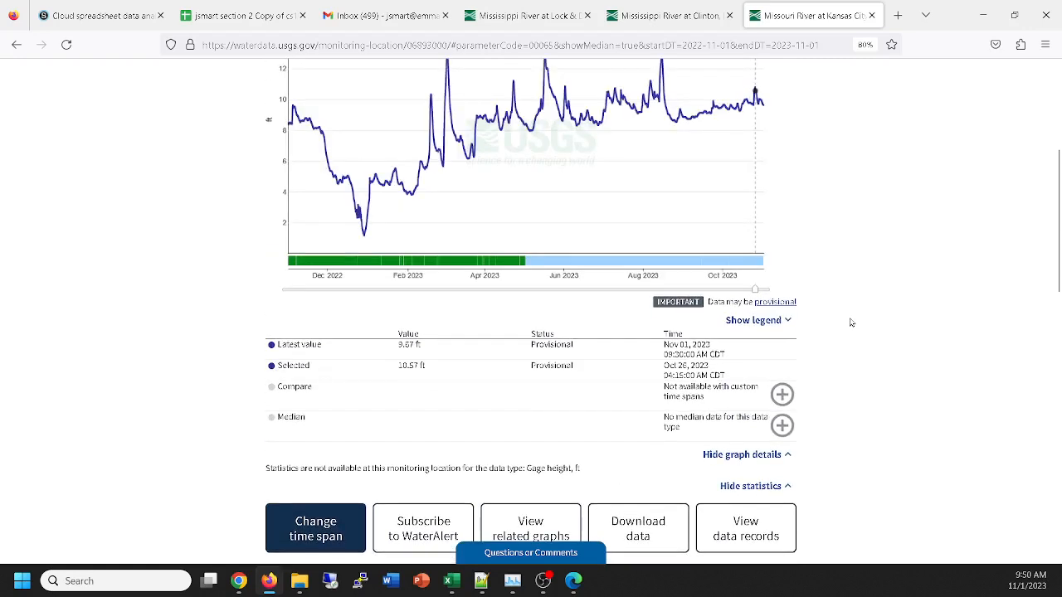
scroll(850, 322, "up", 2)
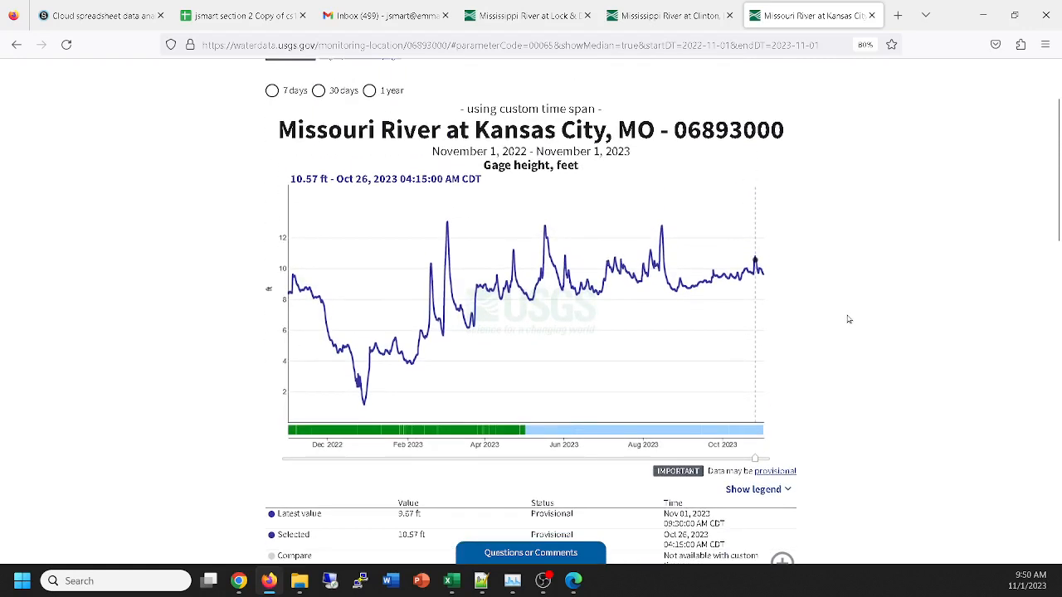
scroll(821, 312, "down", 1)
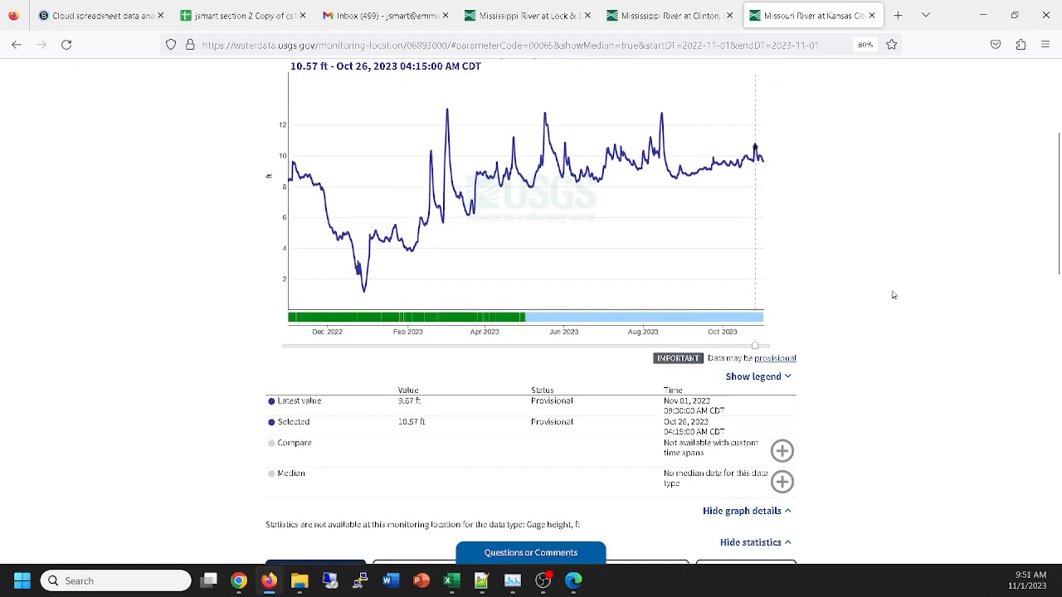
scroll(893, 296, "down", 1)
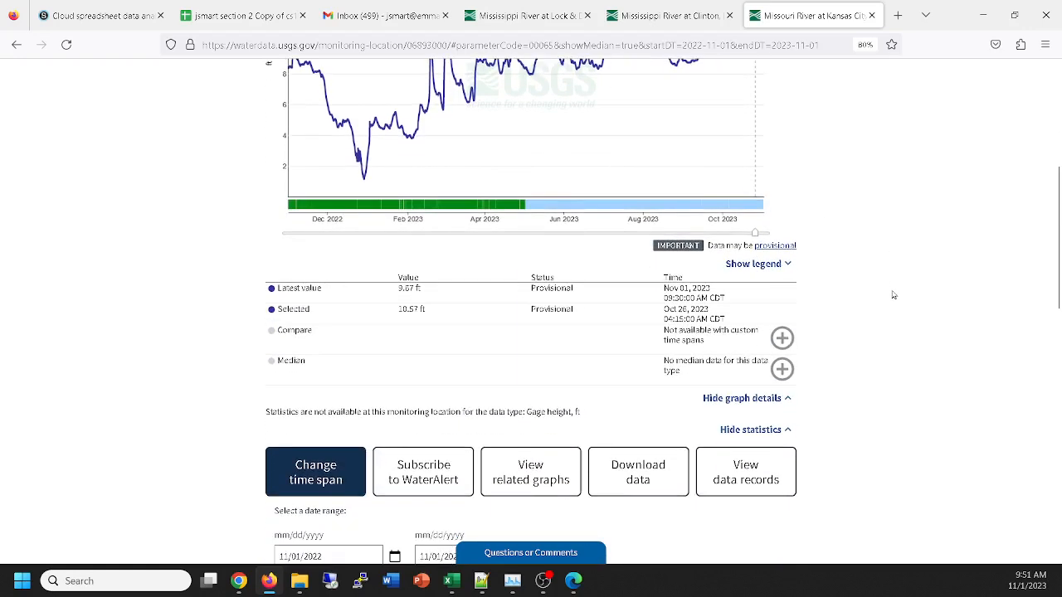
scroll(893, 295, "up", 2)
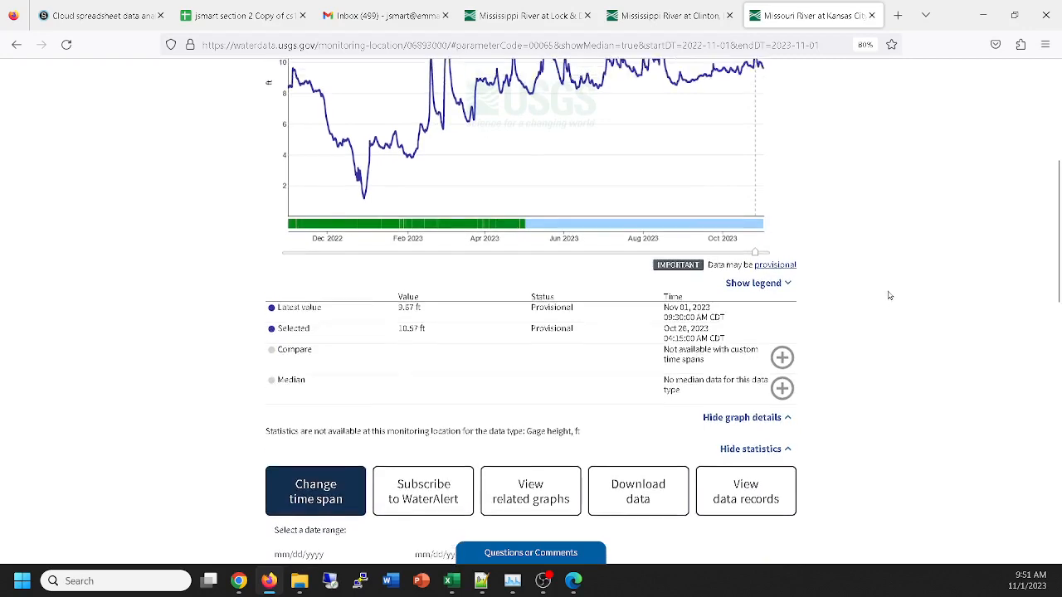
scroll(889, 296, "down", 1)
scroll(888, 294, "up", 2)
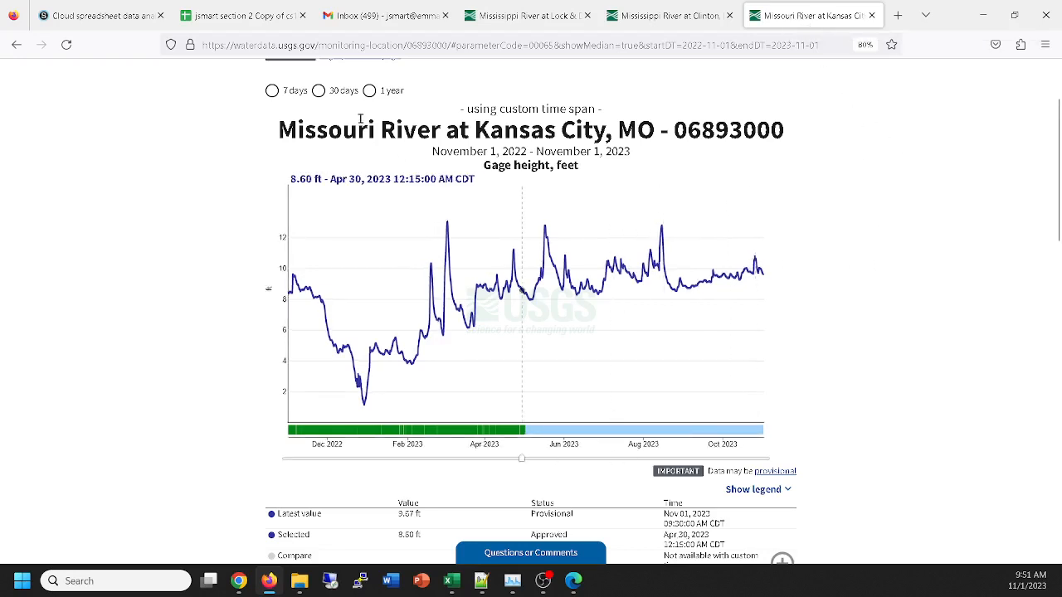
Step: Retrieve the primary time series data for the gage height over the custom time span
scroll(947, 269, "down", 3)
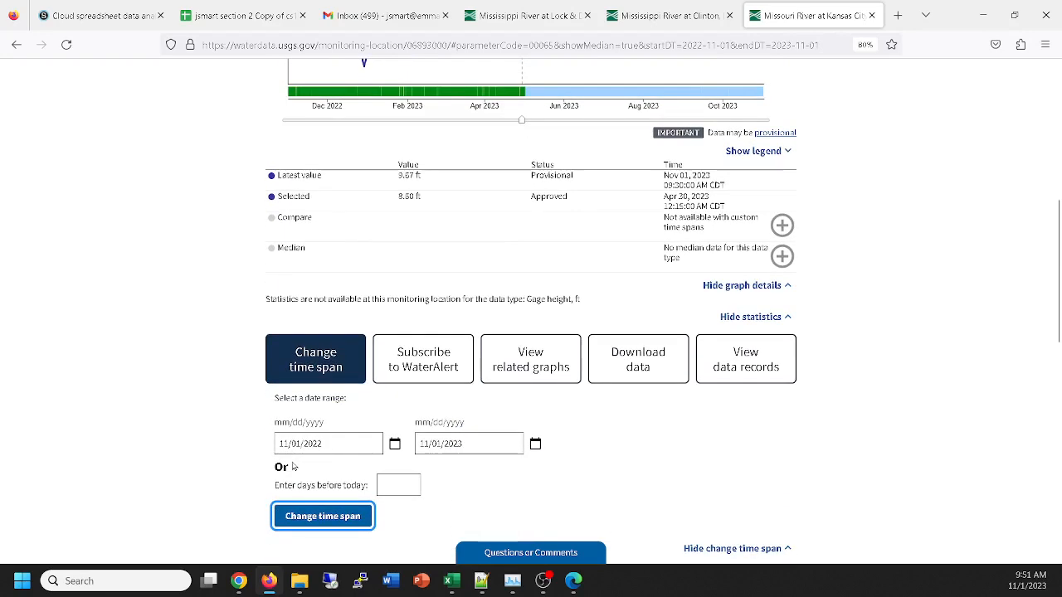
scroll(699, 433, "down", 2)
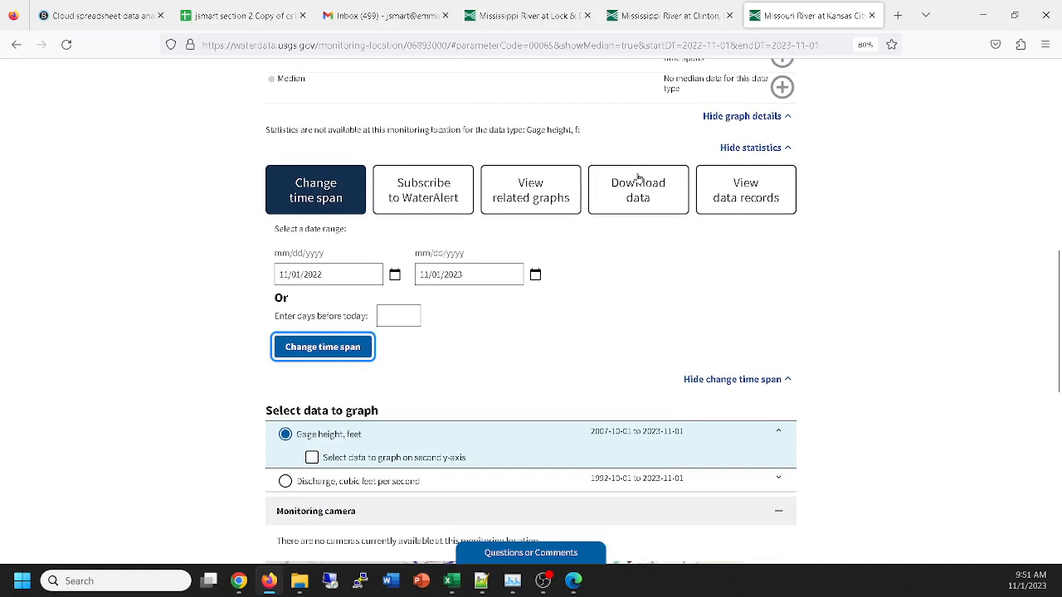
left_click(640, 178)
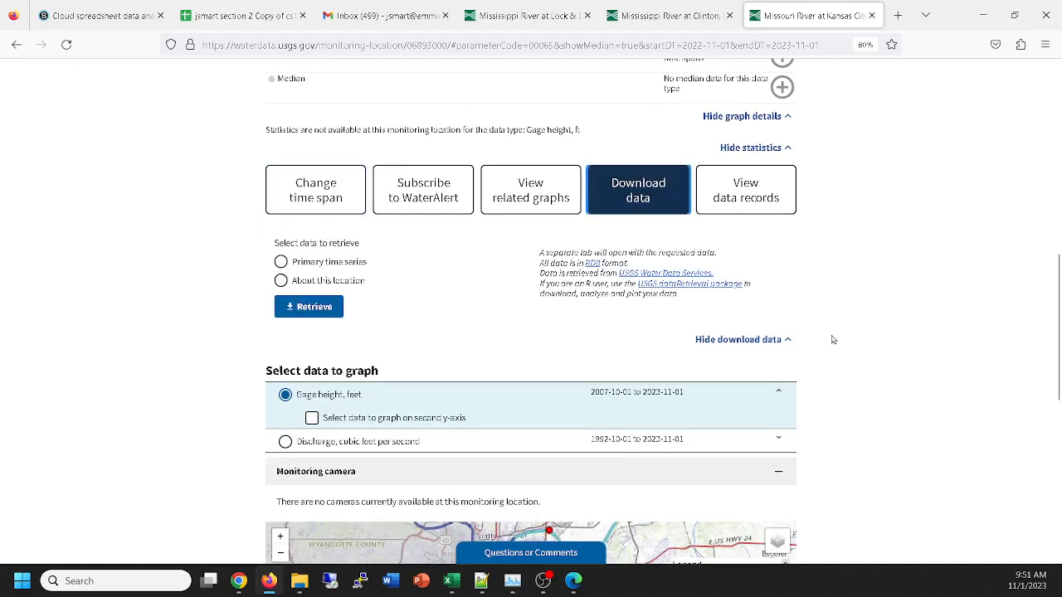
left_click(281, 262)
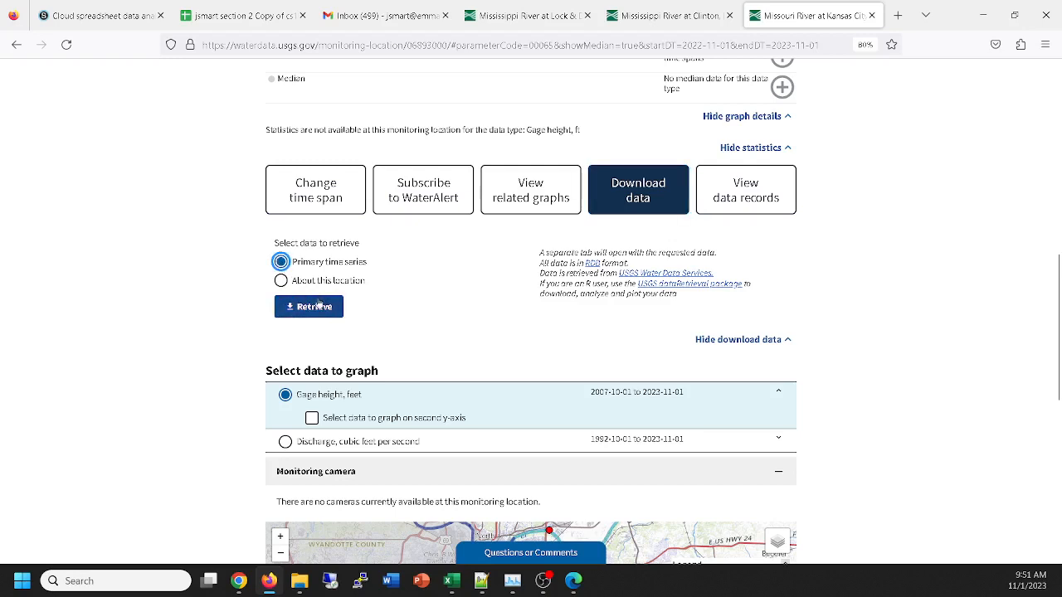
left_click(314, 305)
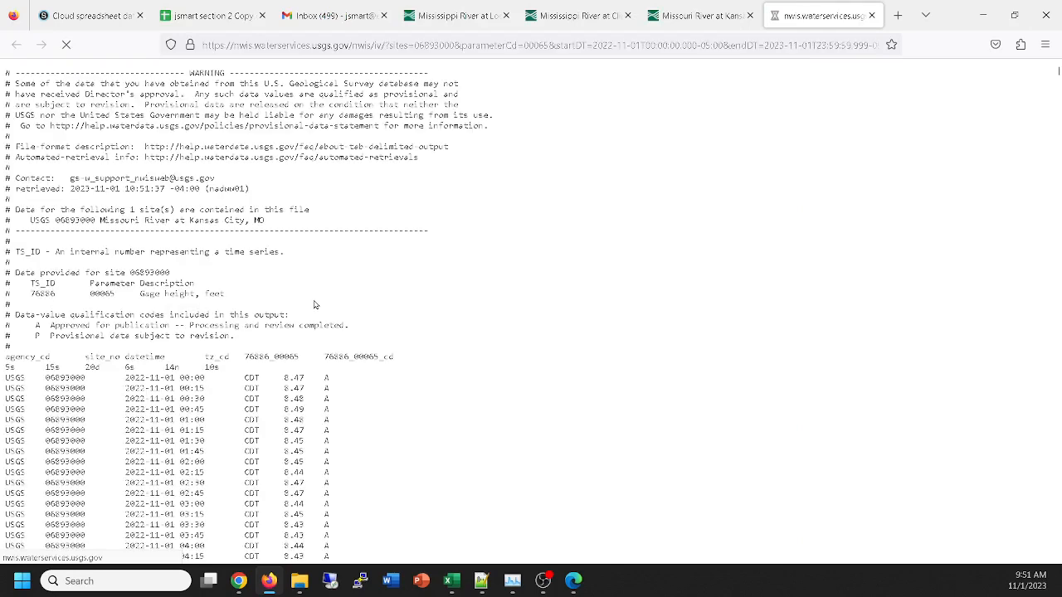
scroll(415, 413, "down", 1)
scroll(415, 413, "down", 3)
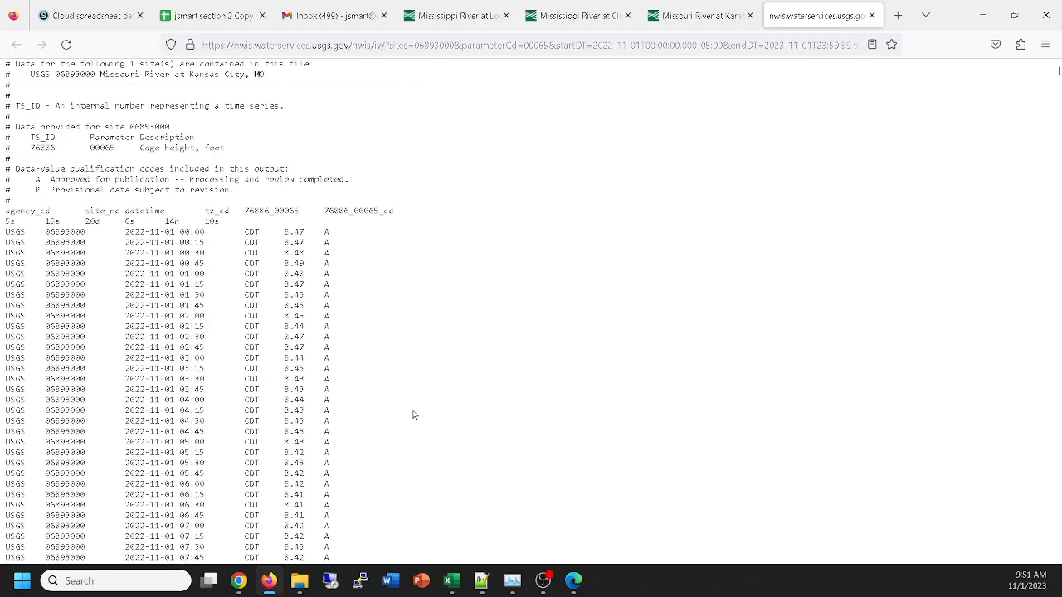
scroll(415, 415, "down", 3)
scroll(415, 415, "up", 2)
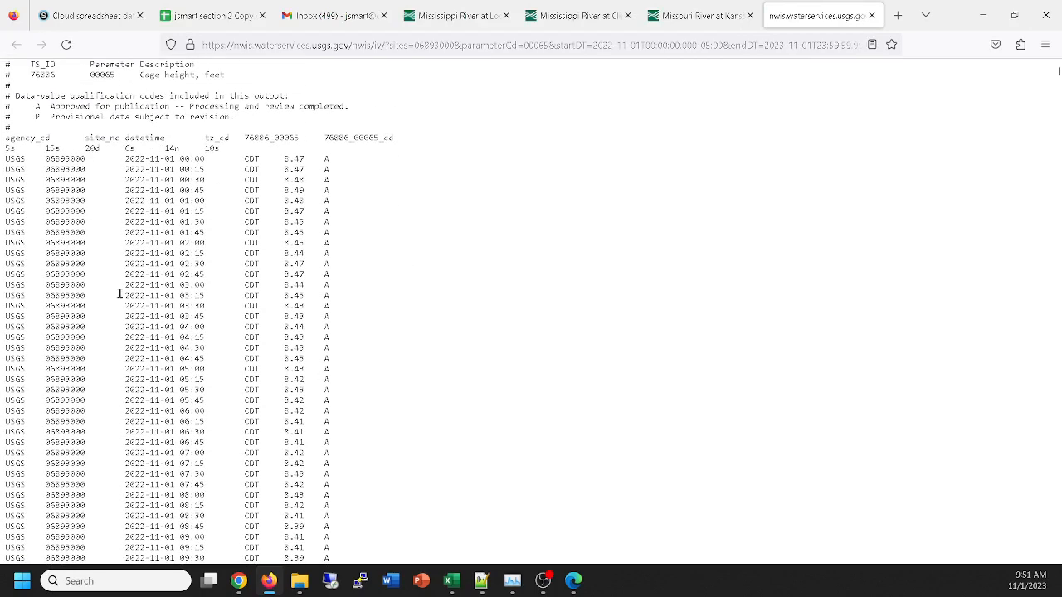
left_click_drag(4, 159, 346, 448)
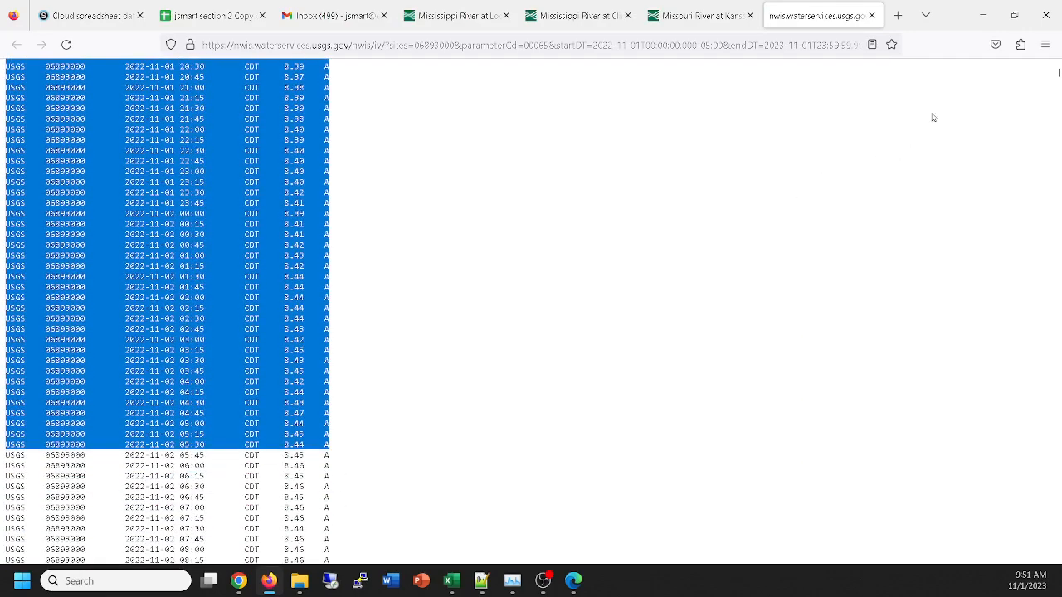
left_click_drag(1059, 75, 1058, 572)
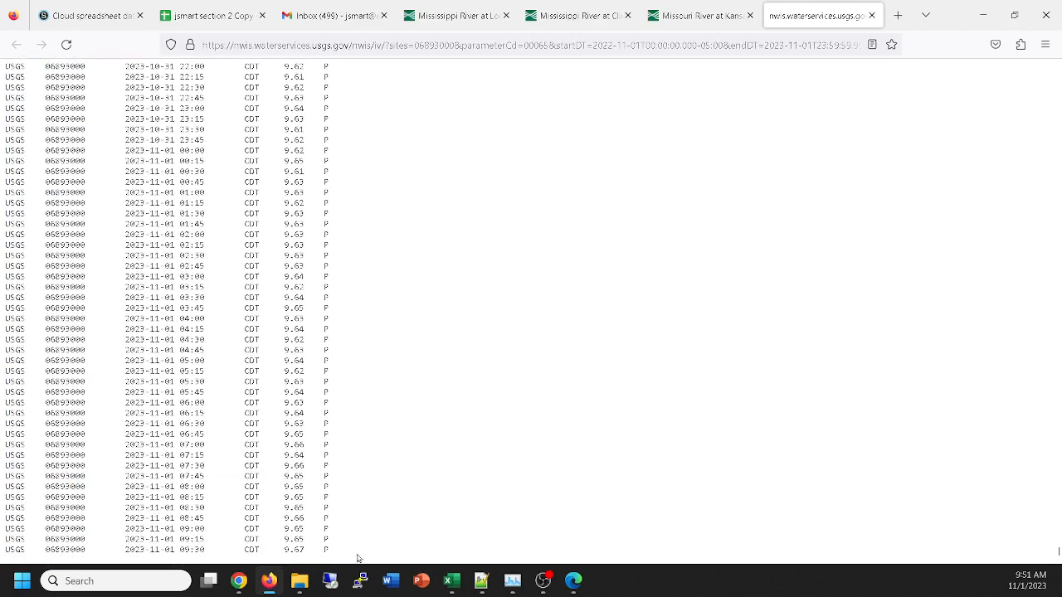
left_click(341, 555, "shift")
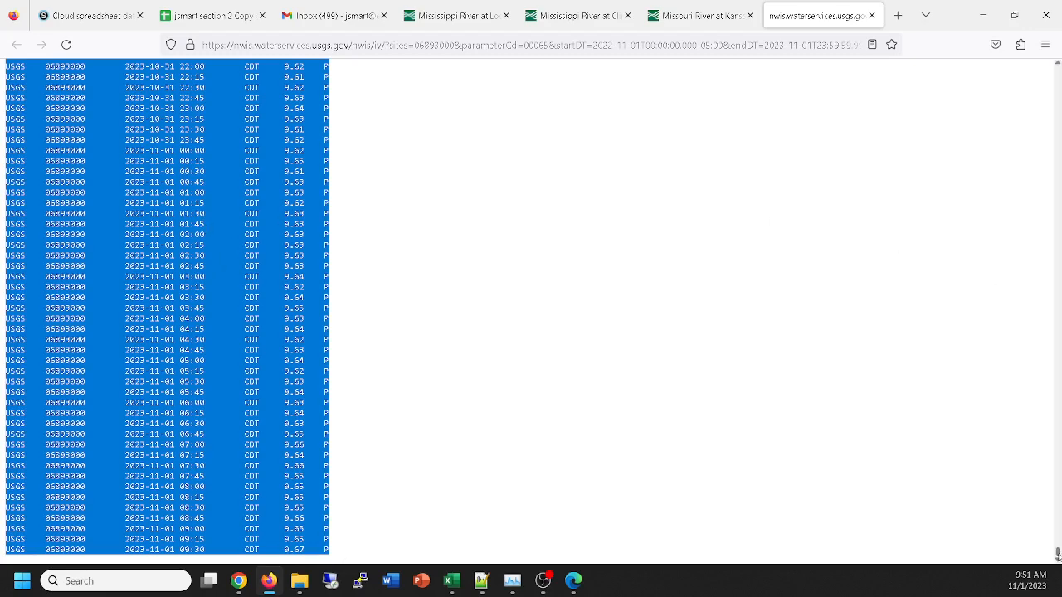
left_click_drag(1058, 554, 1056, 69)
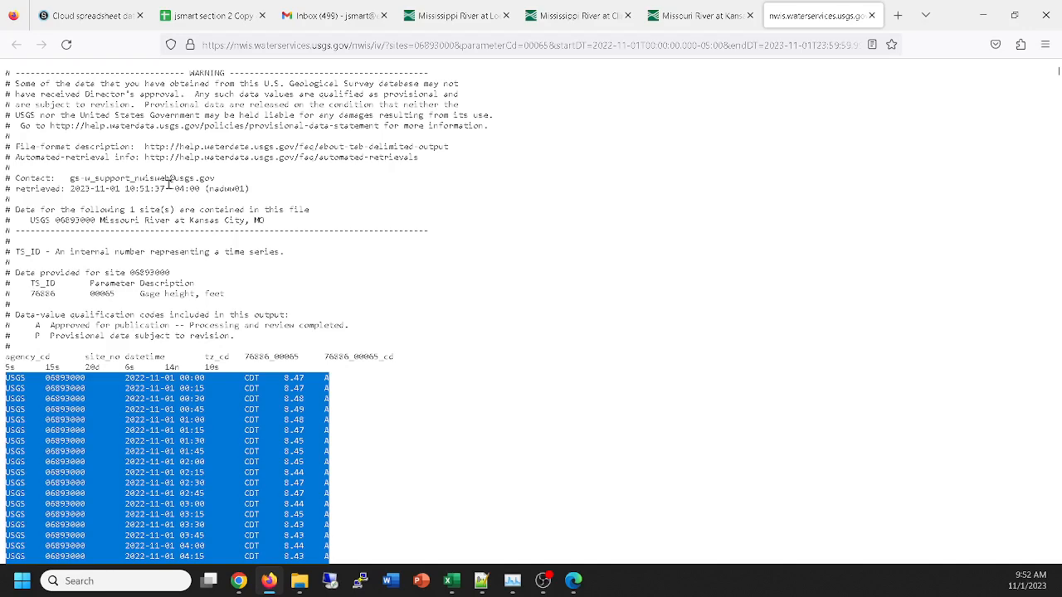
Step: Switch to the Missouri river spreadsheet, add a new sheet, and paste the copied gage data starting at A1
left_click(207, 18)
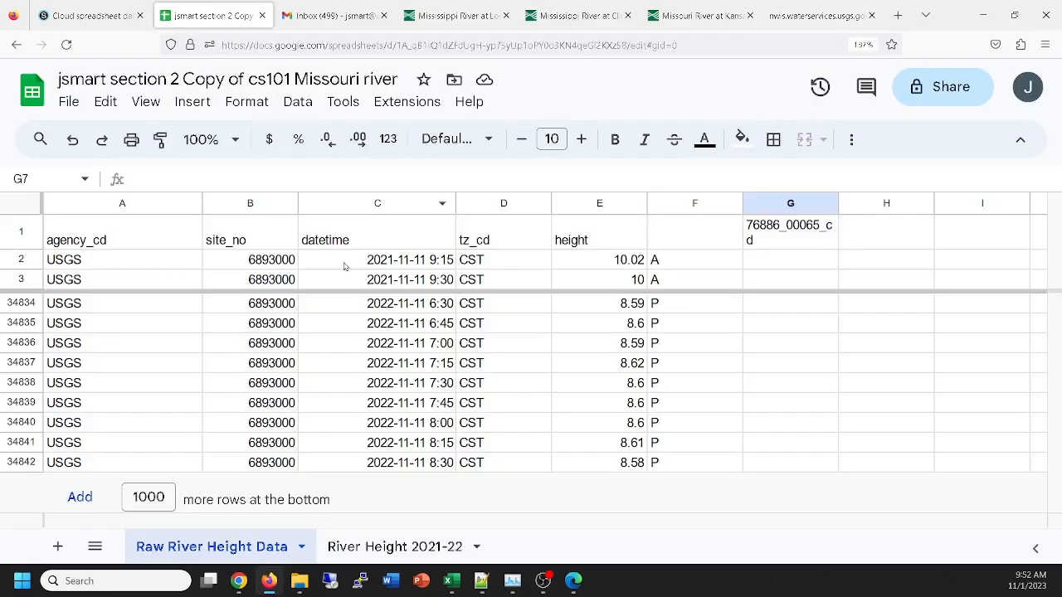
left_click(58, 547)
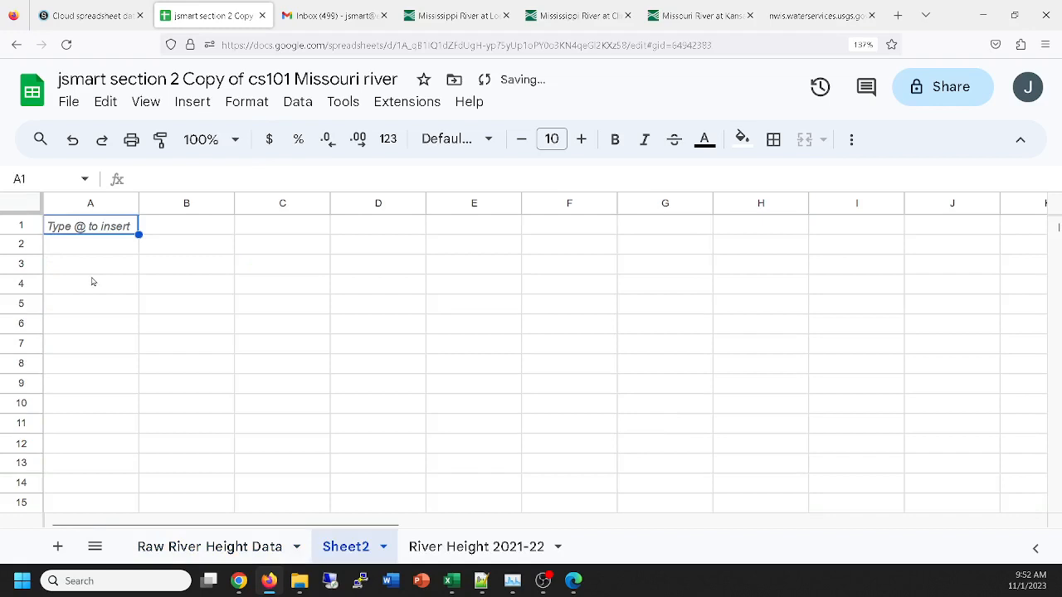
key("ctrl+v")
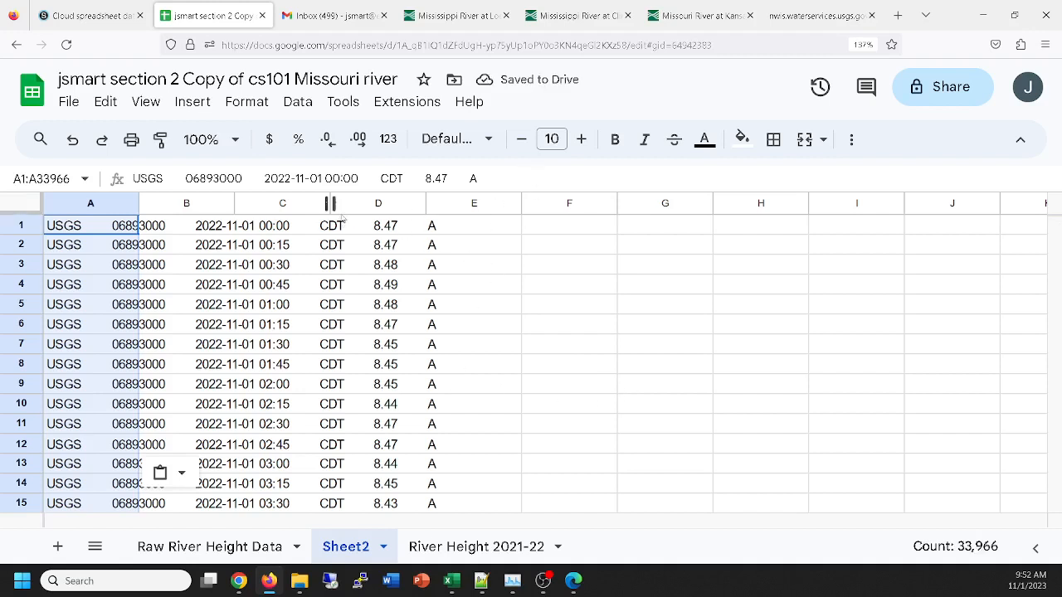
Step: Split the pasted text into separate columns with automatic separator detection, and select the river height column F
left_click(297, 101)
scroll(365, 434, "down", 2)
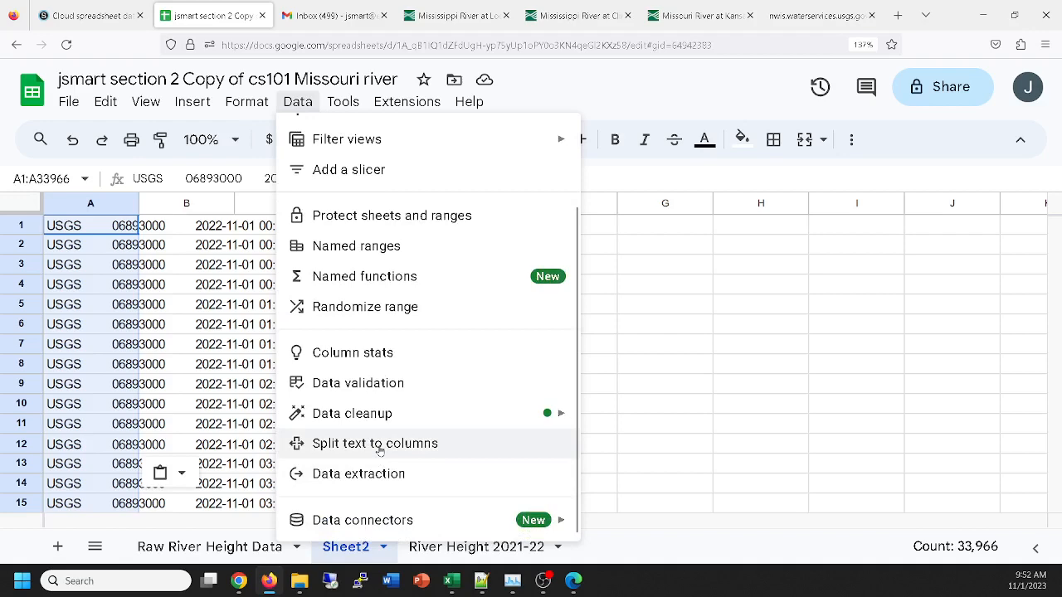
left_click(375, 443)
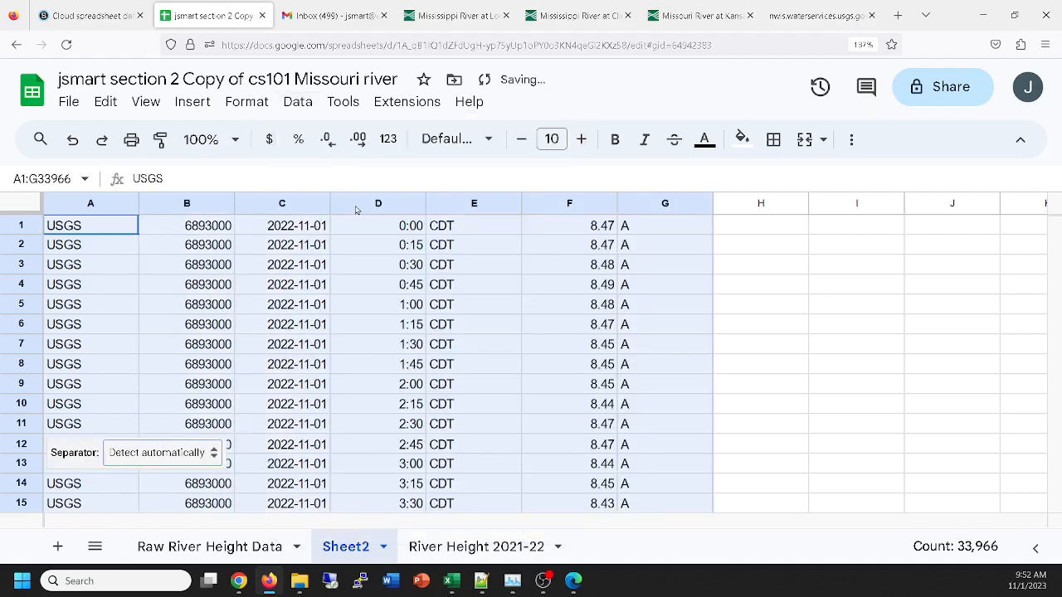
left_click(552, 205)
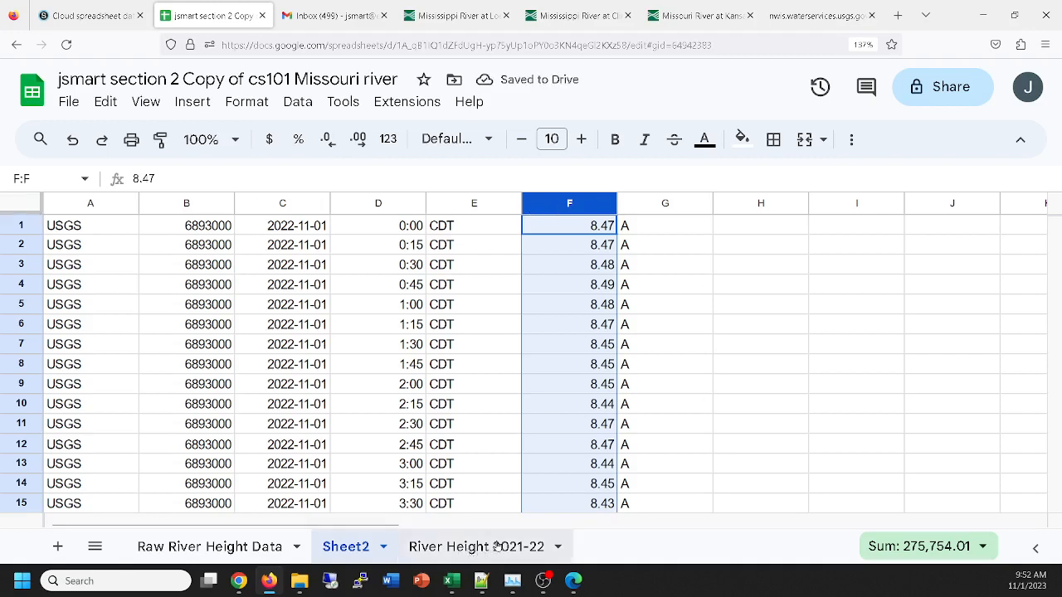
Step: Rename the sheet holding the pasted gage data to "2022-23 data"
double_click(336, 550)
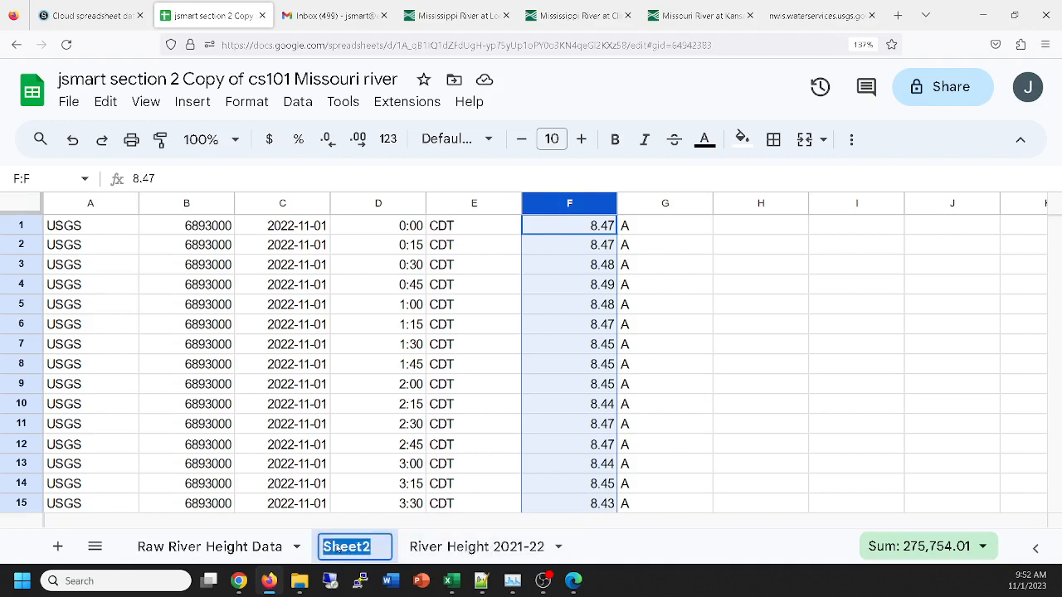
type("2022-")
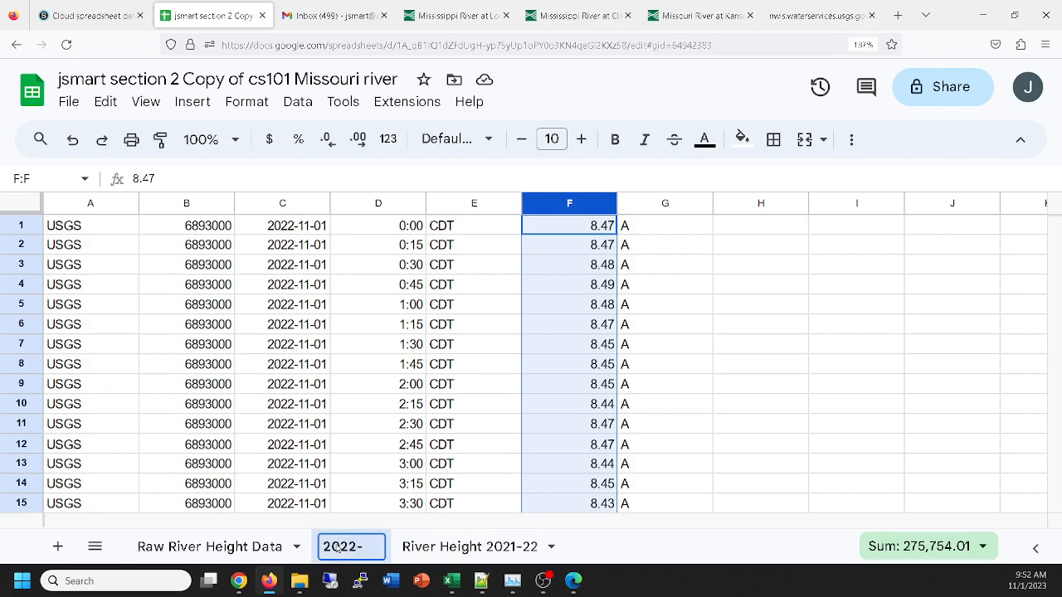
type("23 date")
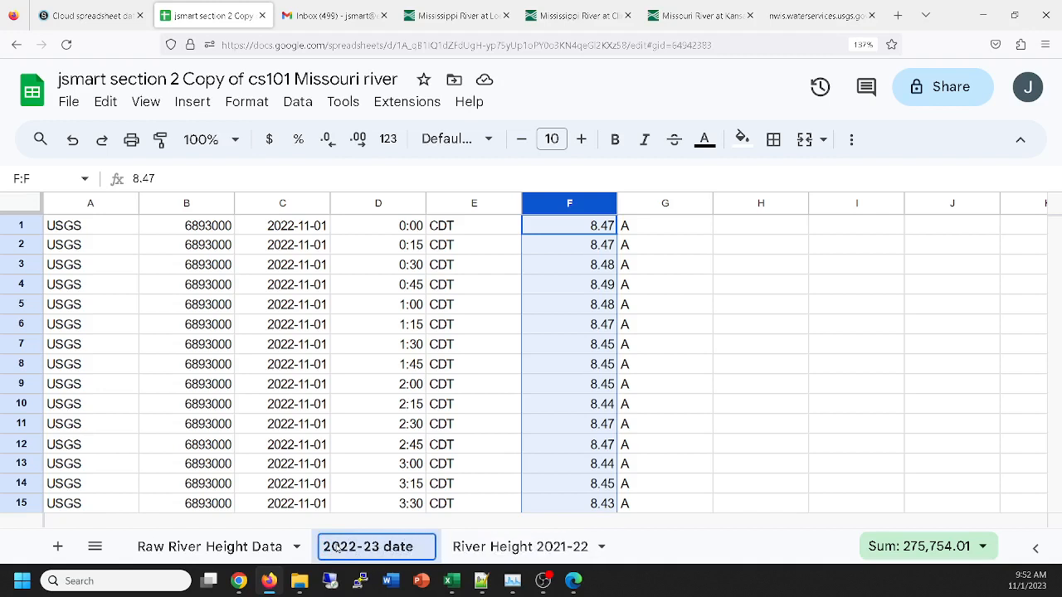
key("BackSpace")
type("a")
key("Return")
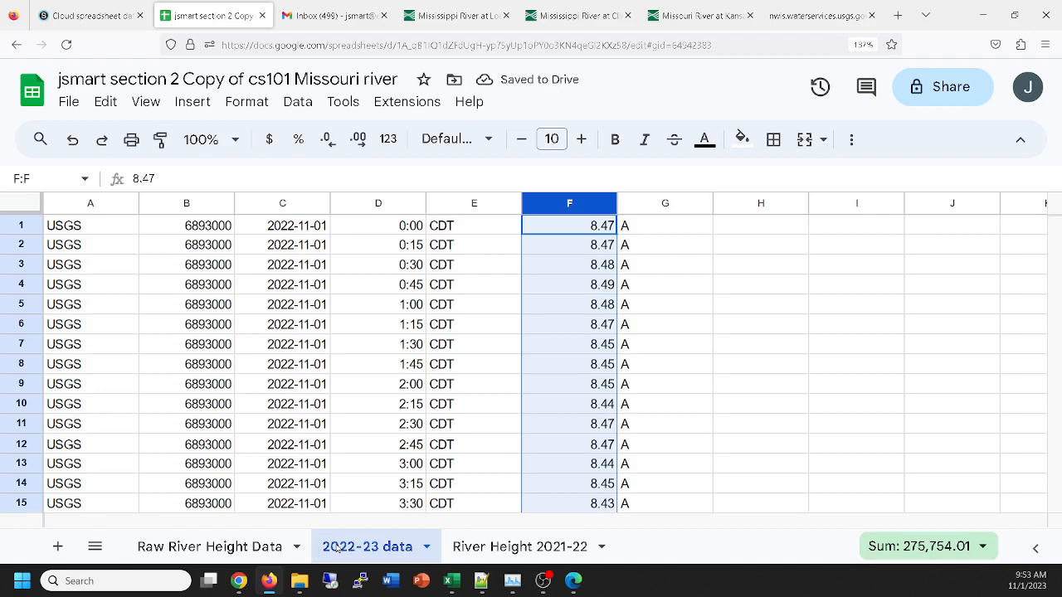
Step: Edit the chart on River Height 2021-22 and add column F of the 2022-23 data sheet as another data range
left_click(509, 544)
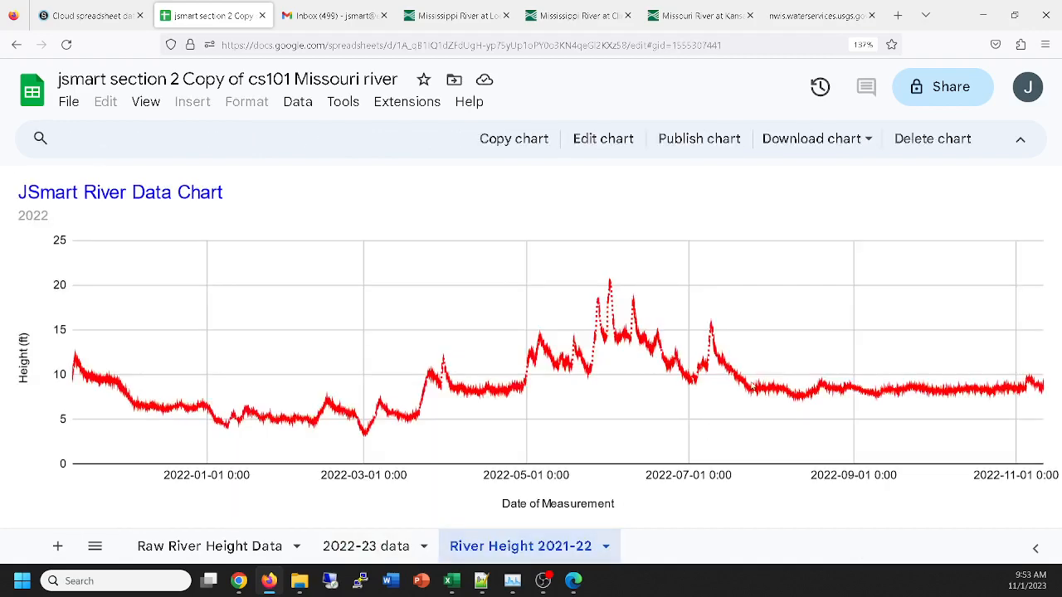
left_click(594, 139)
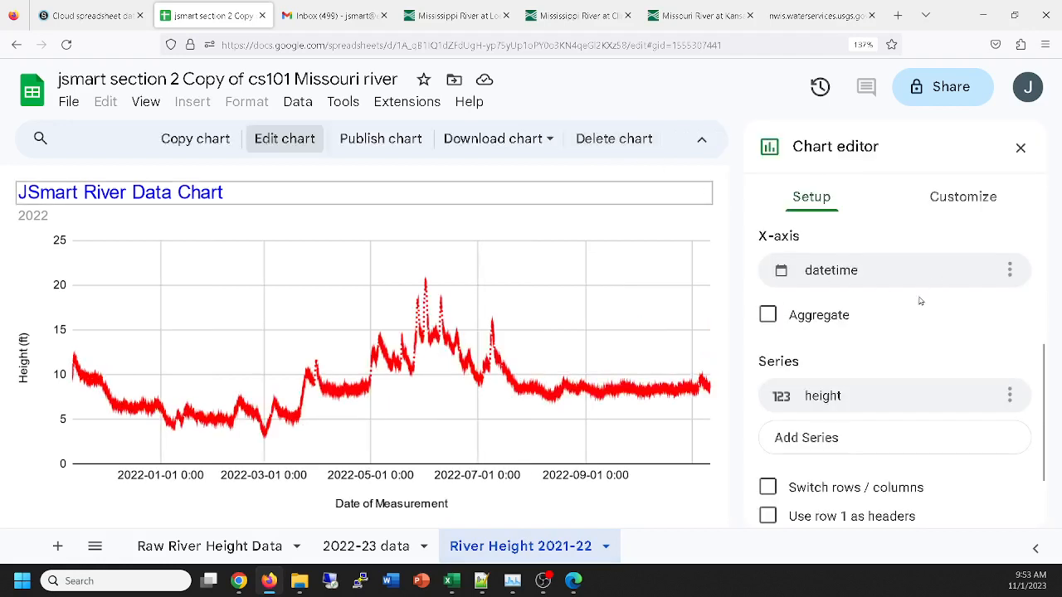
scroll(904, 317, "up", 3)
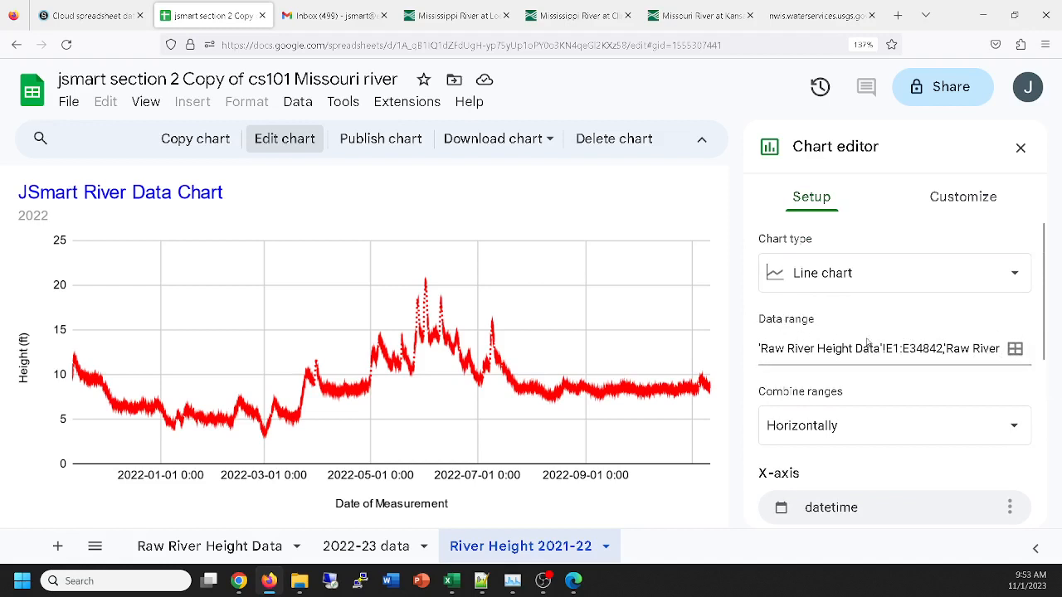
left_click(1016, 349)
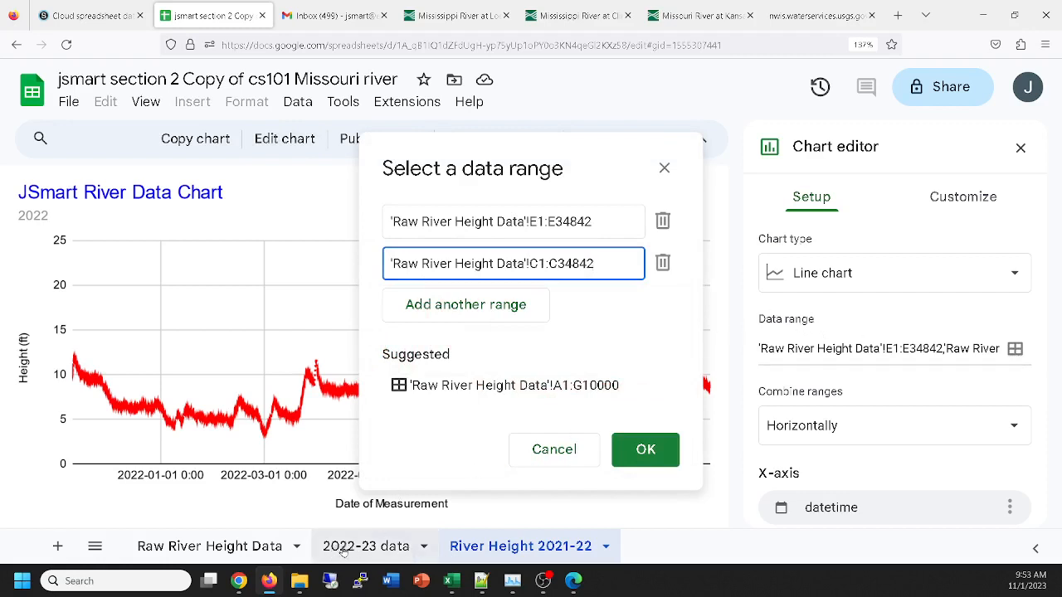
left_click(456, 306)
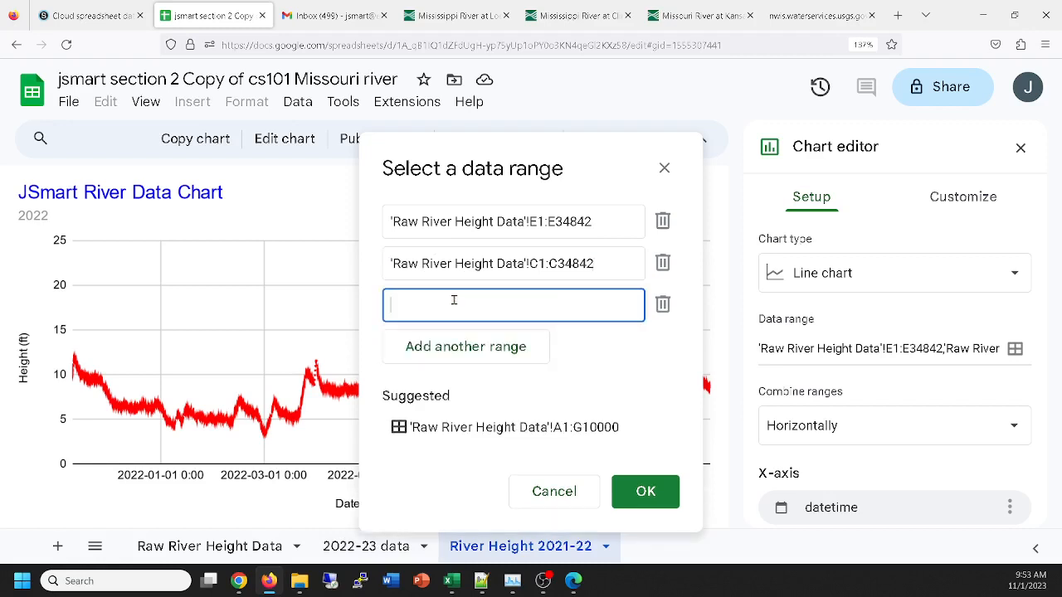
left_click(337, 552)
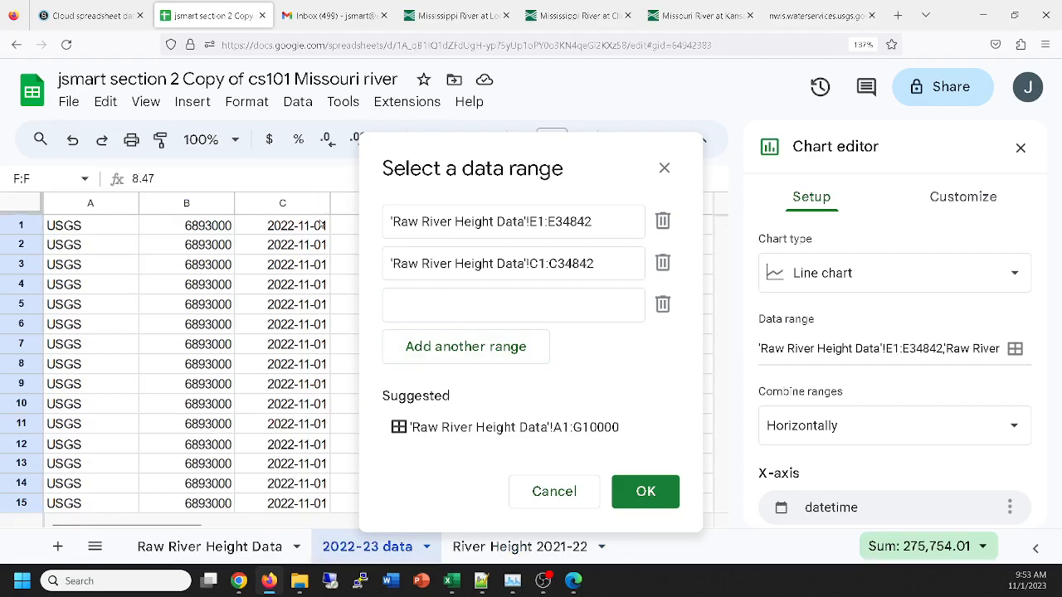
left_click_drag(499, 149, 704, 106)
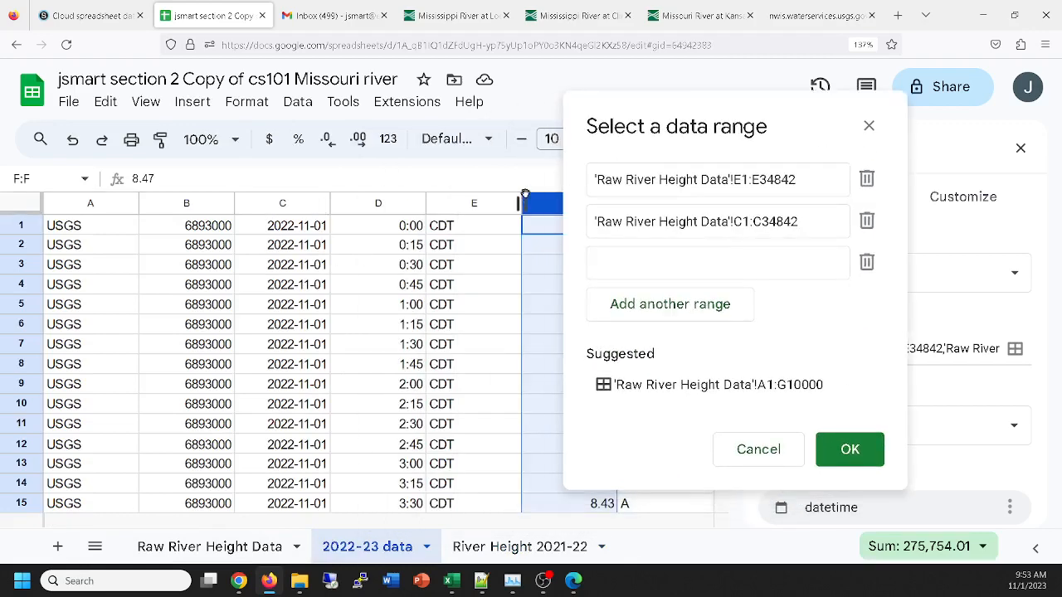
left_click(546, 202)
left_click(545, 237)
left_click(541, 209)
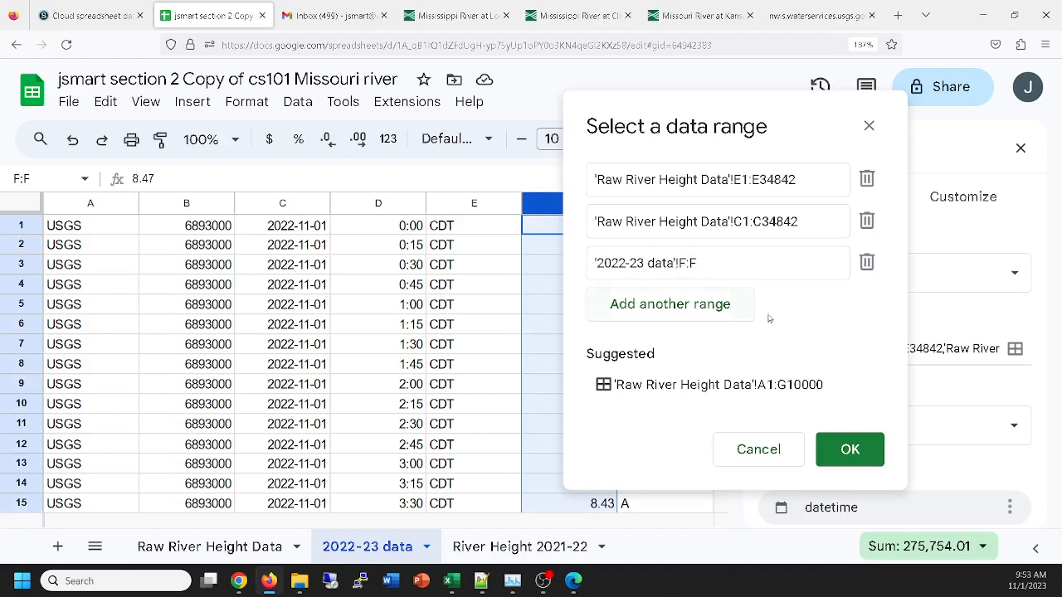
left_click(838, 450)
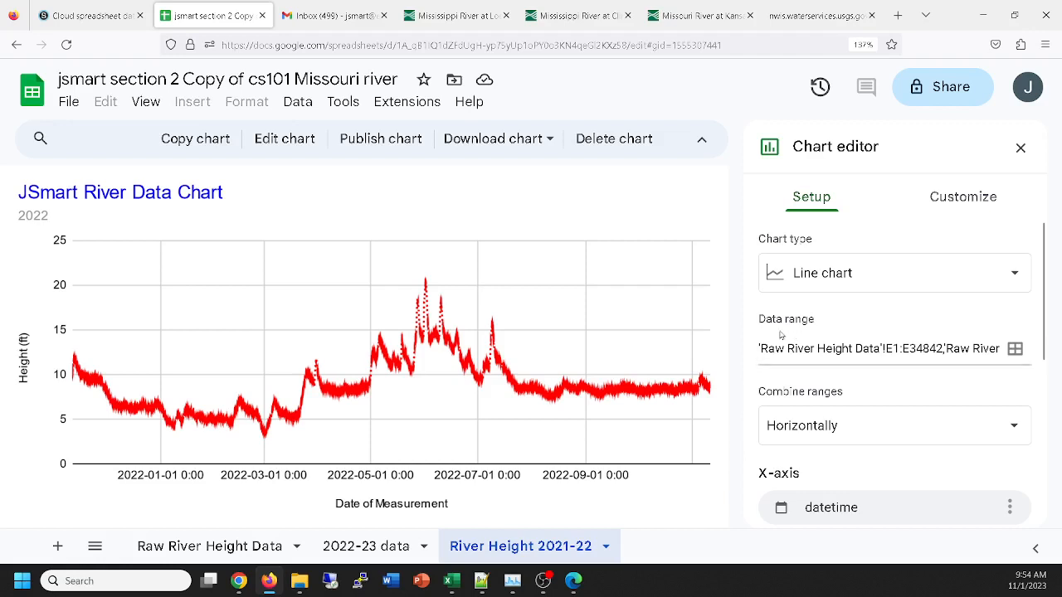
Step: Add the 2022-23 data F1:F33966 range as a second series of the river height chart
scroll(881, 360, "down", 4)
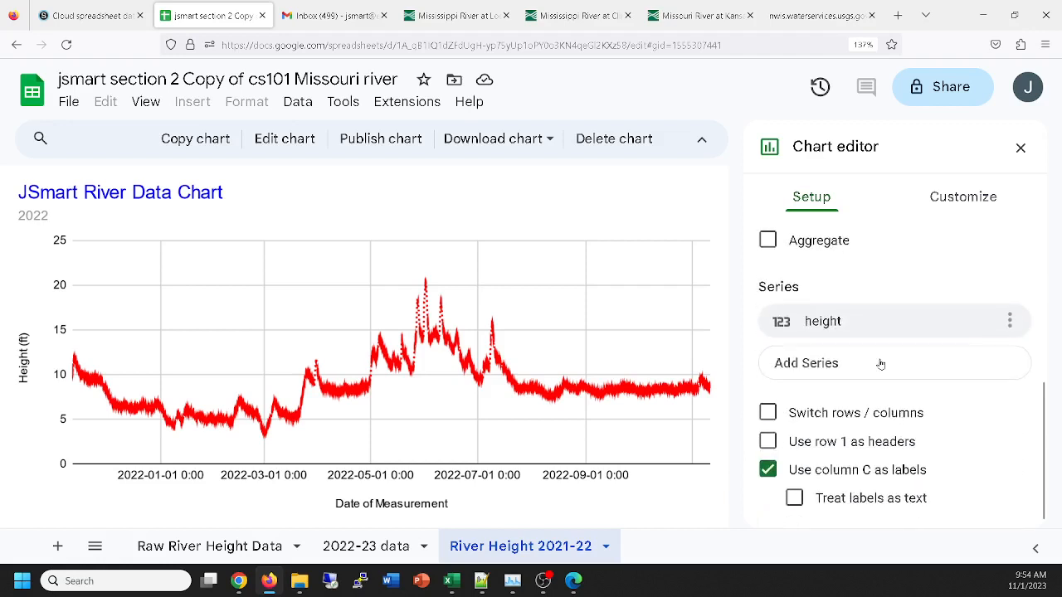
scroll(881, 363, "up", 2)
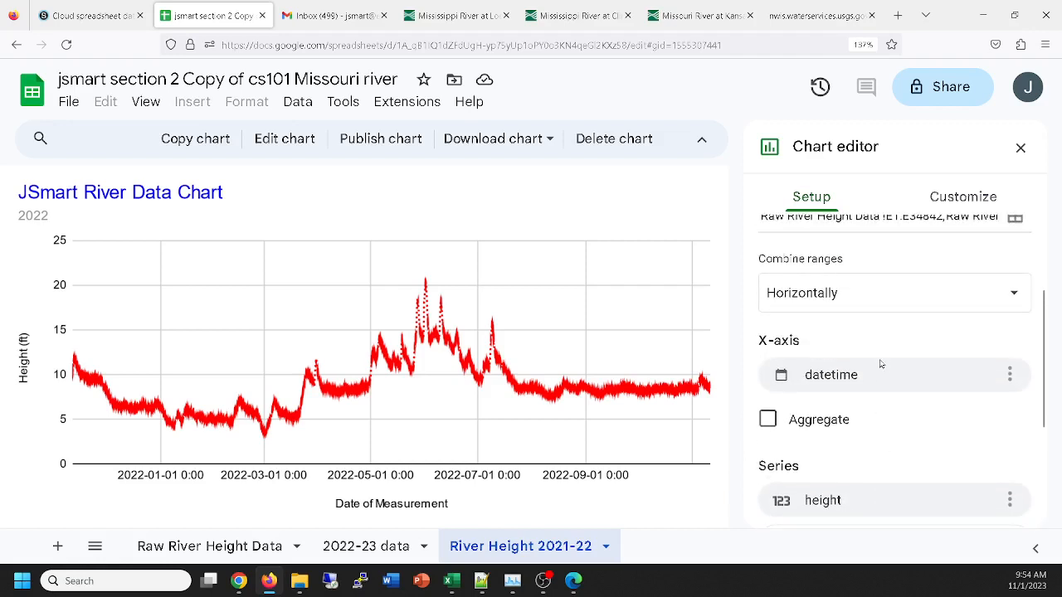
scroll(882, 363, "down", 2)
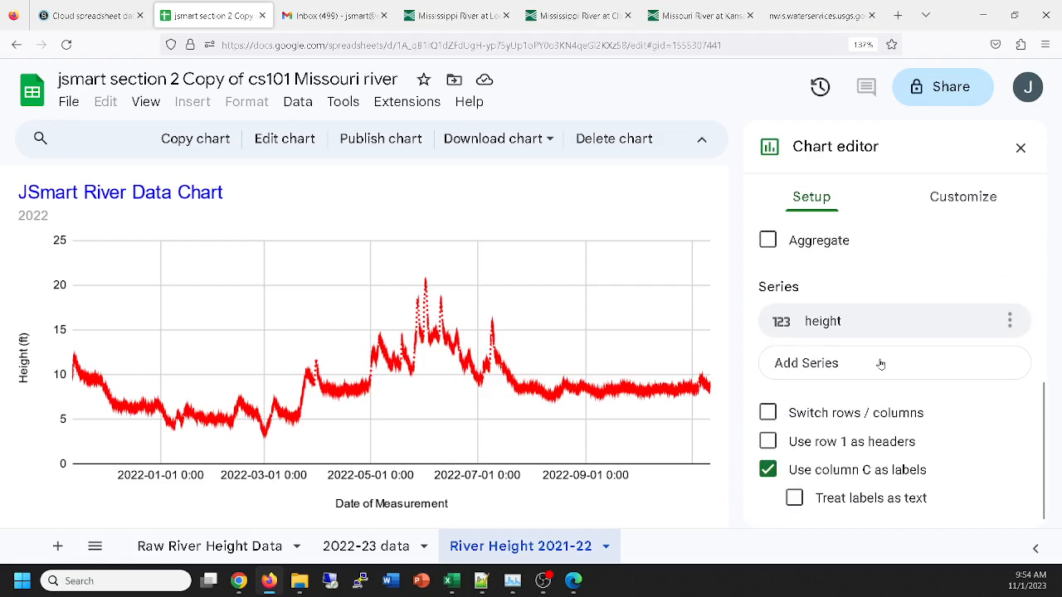
scroll(879, 363, "up", 3)
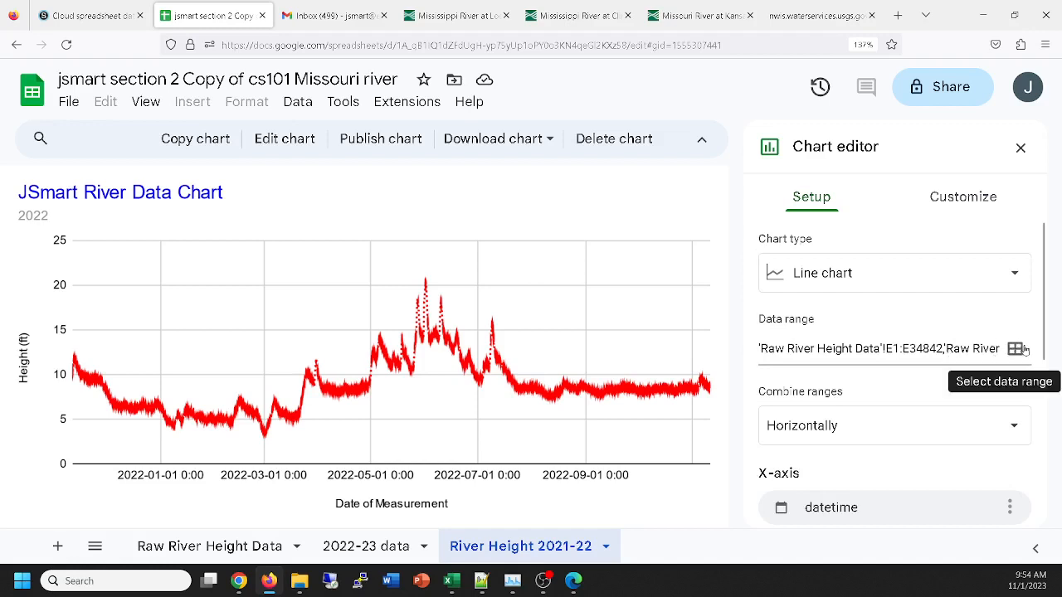
scroll(1023, 349, "down", 5)
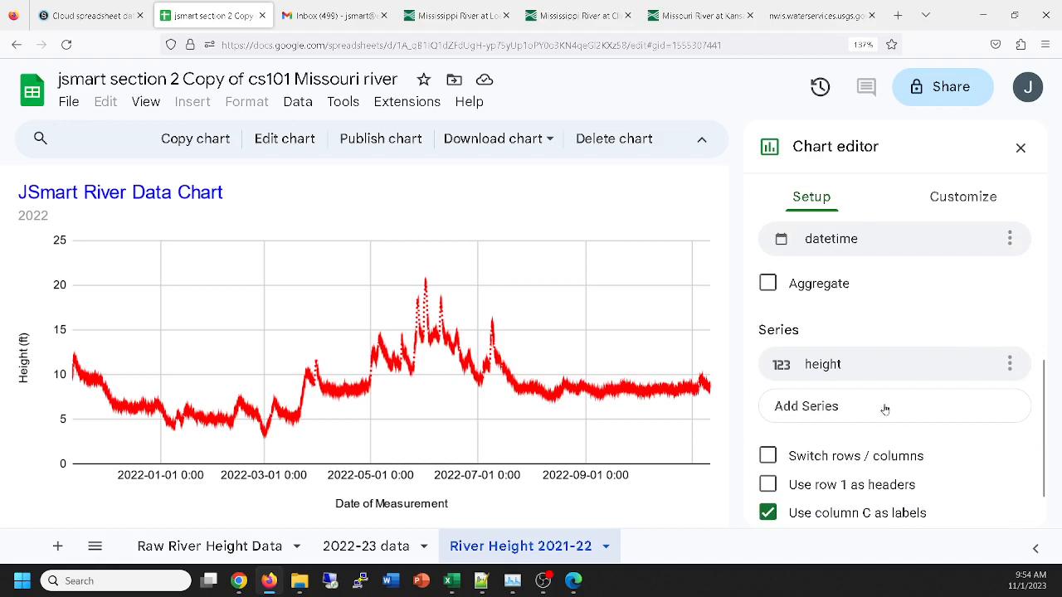
left_click(885, 410)
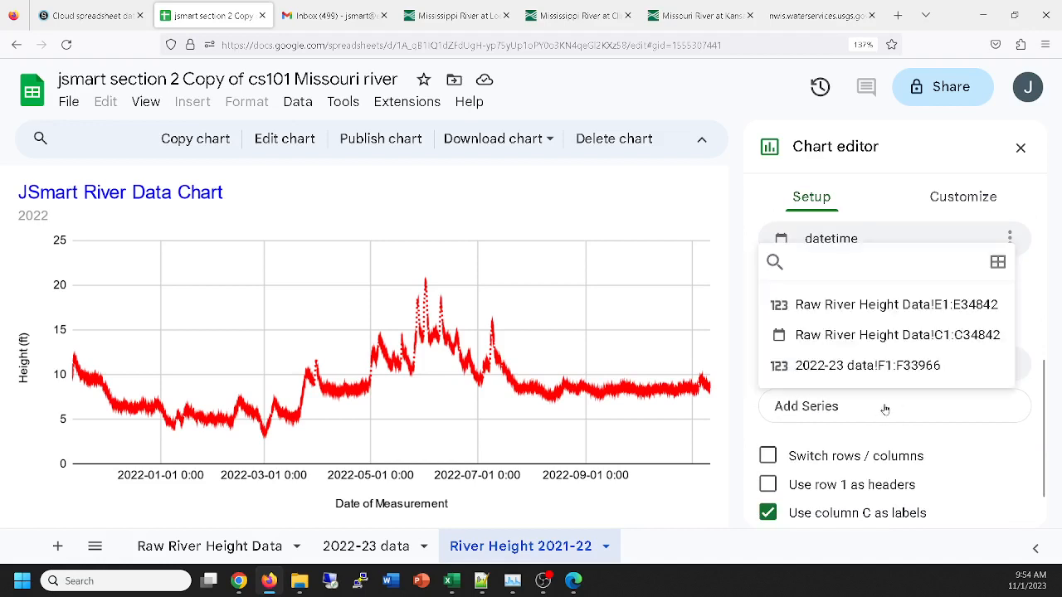
left_click(863, 368)
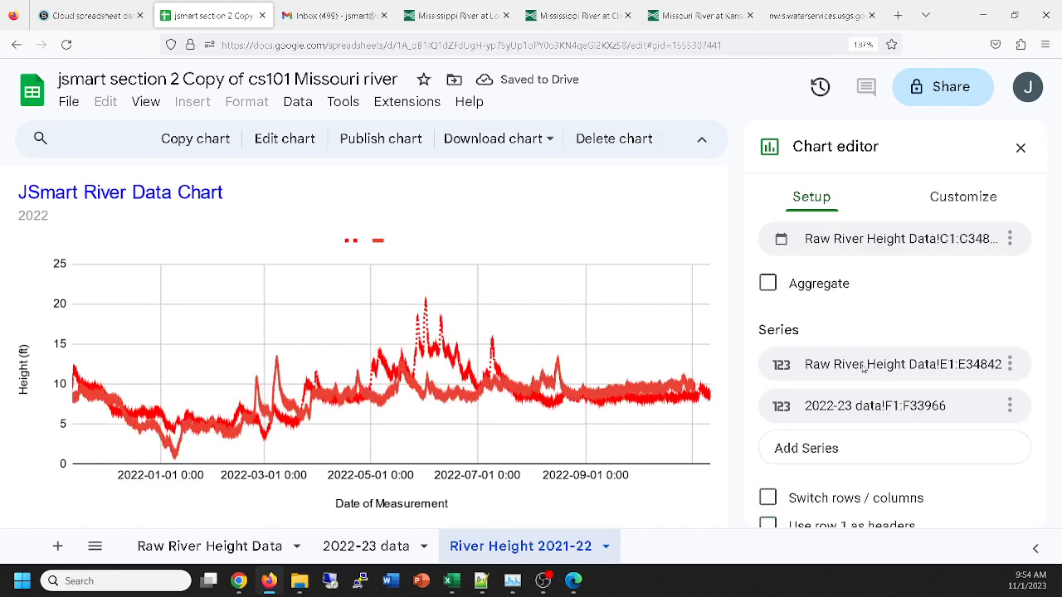
Step: Set the line color of the second series, Line 2, to cornflower blue and close the chart editor
left_click(1010, 407)
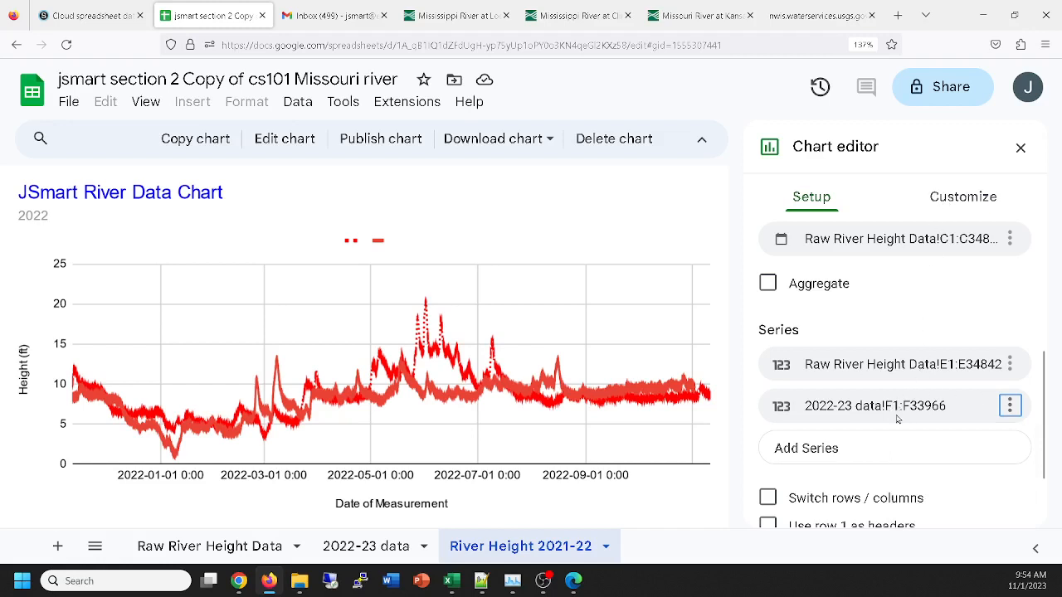
left_click(973, 202)
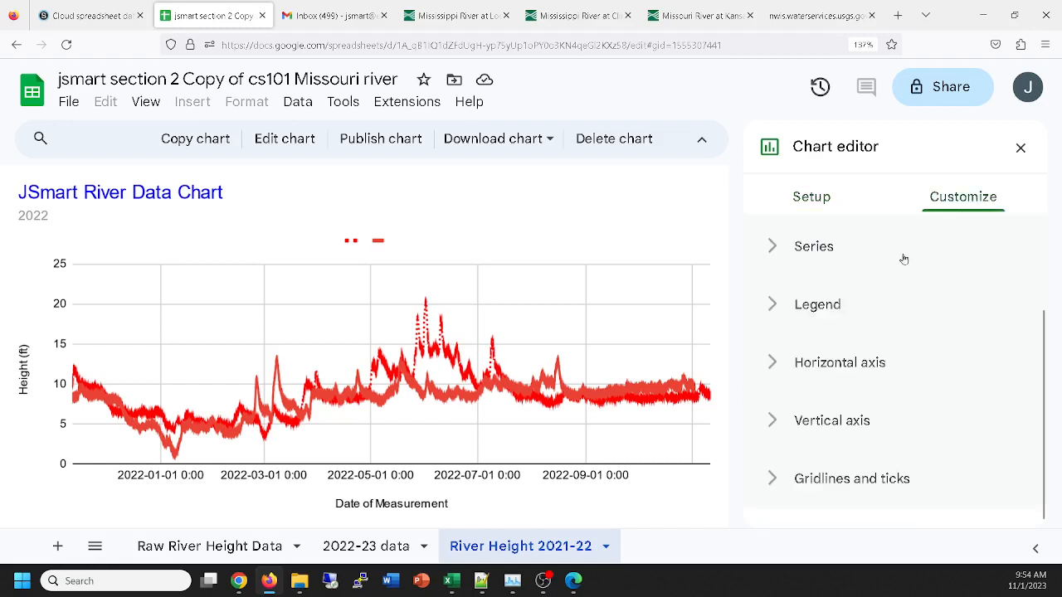
left_click(777, 250)
scroll(902, 307, "down", 2)
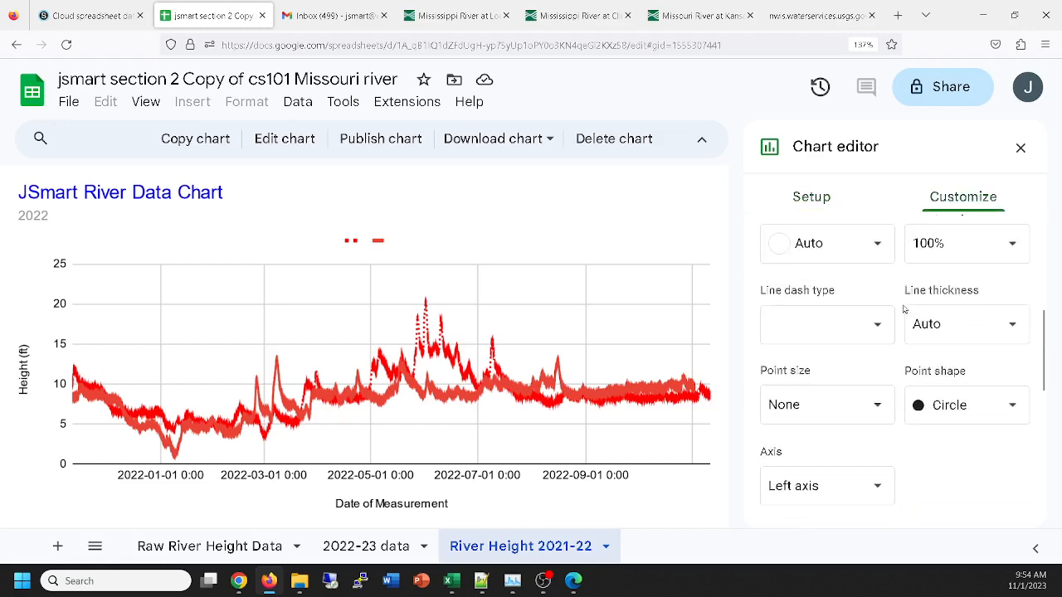
scroll(904, 309, "down", 5)
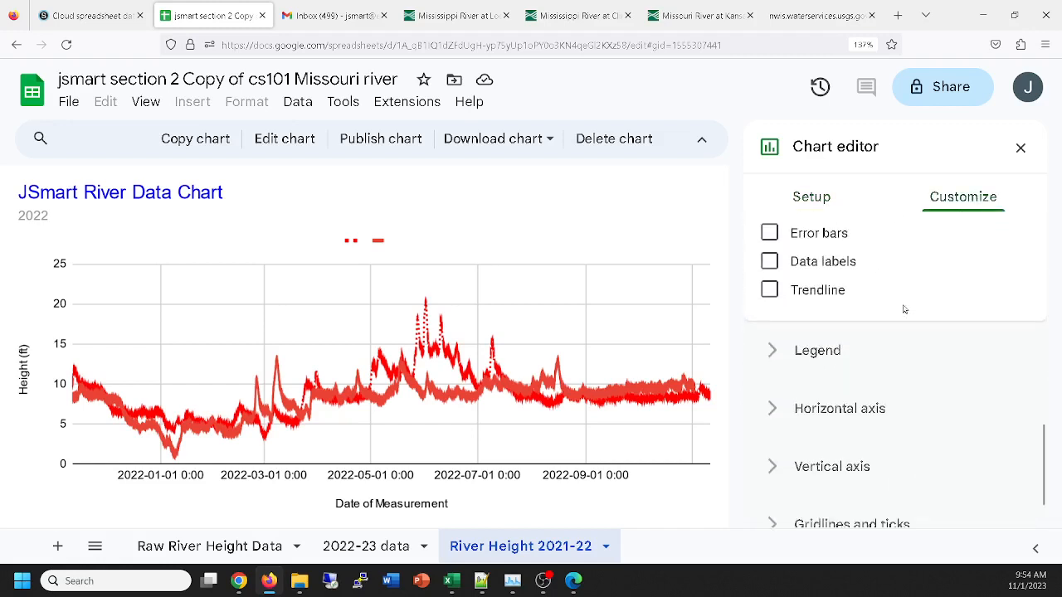
scroll(904, 307, "up", 8)
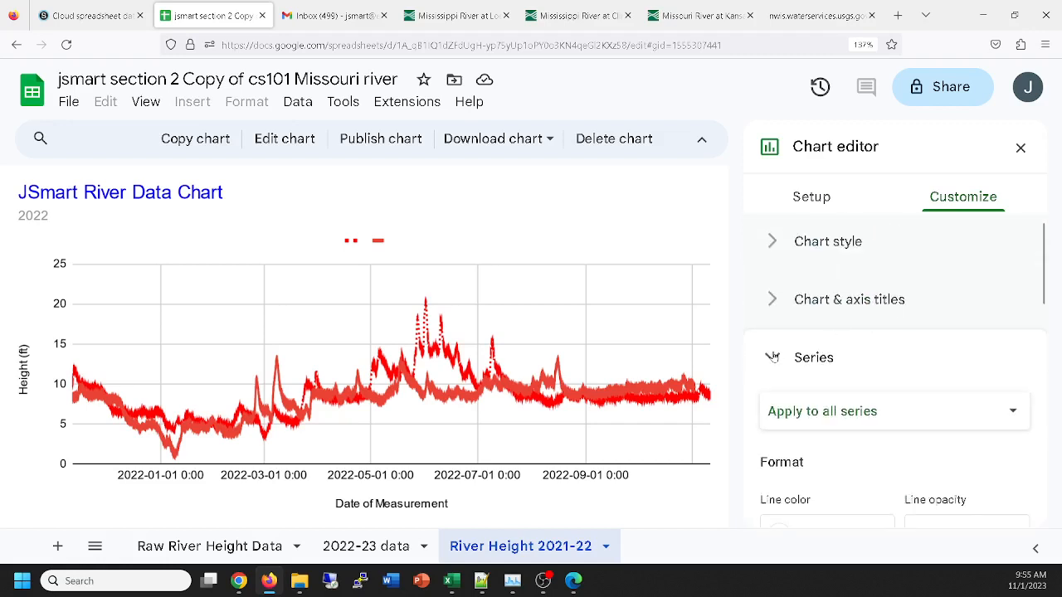
left_click(828, 409)
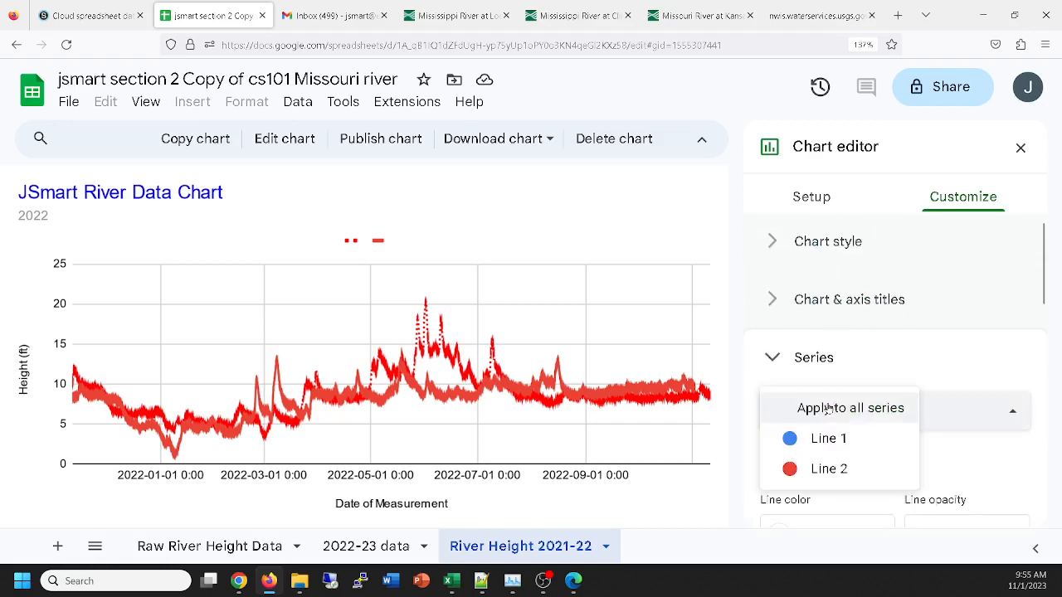
left_click(832, 470)
scroll(865, 440, "down", 2)
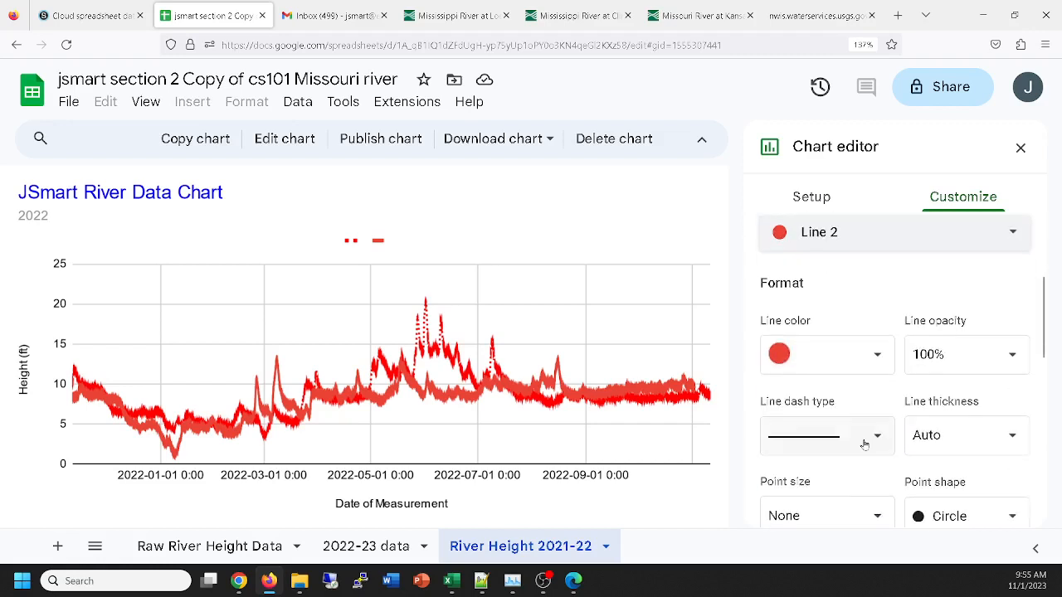
left_click(879, 354)
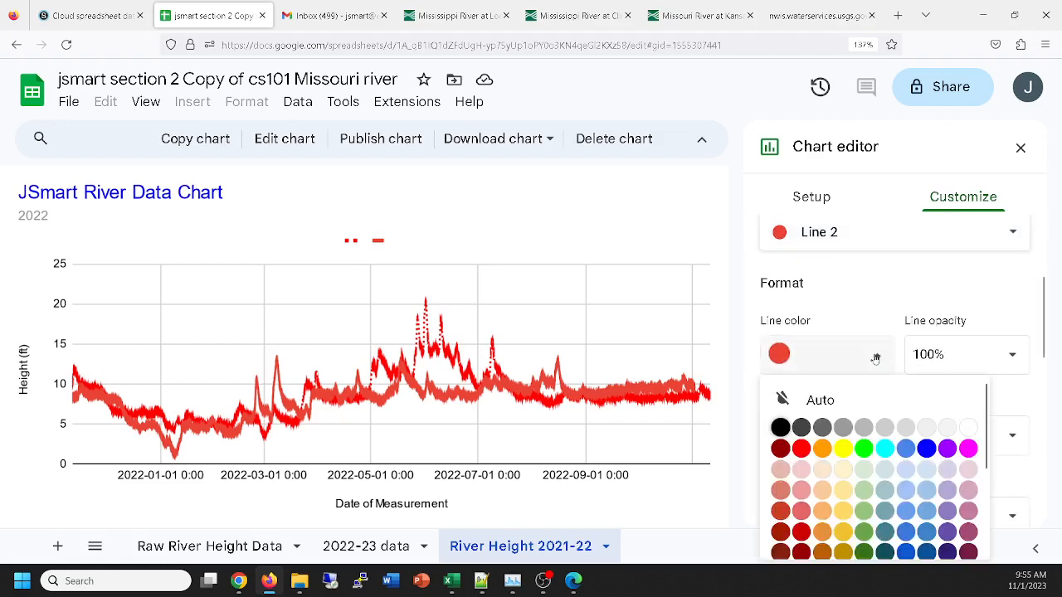
left_click(906, 450)
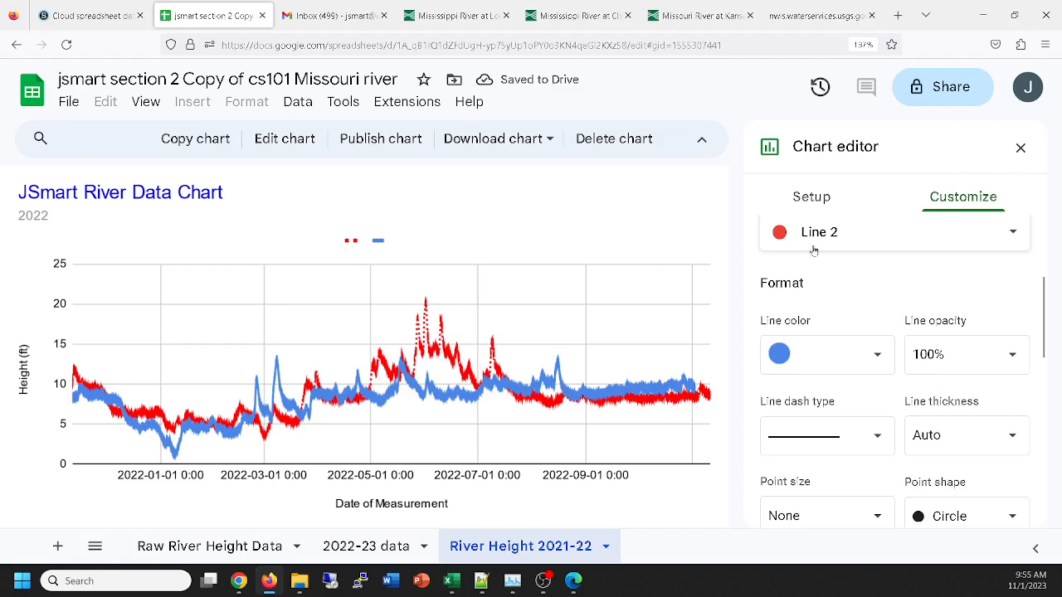
left_click(1020, 150)
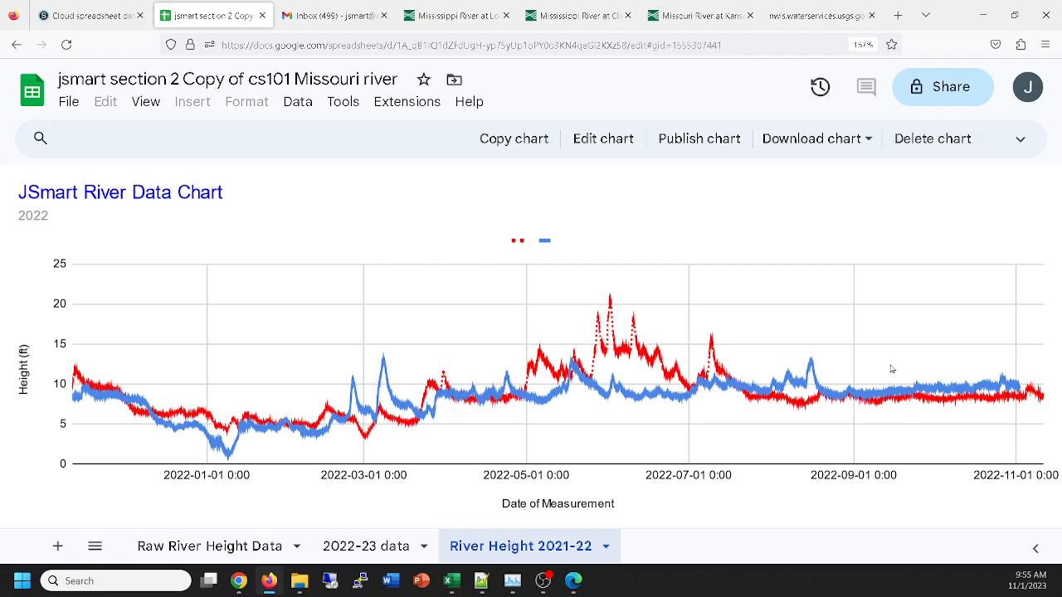
Step: Enlarge the page to compare the two yearly lines on the chart, and check the 2022-23 data sheet behind the new series
key("ctrl+plus")
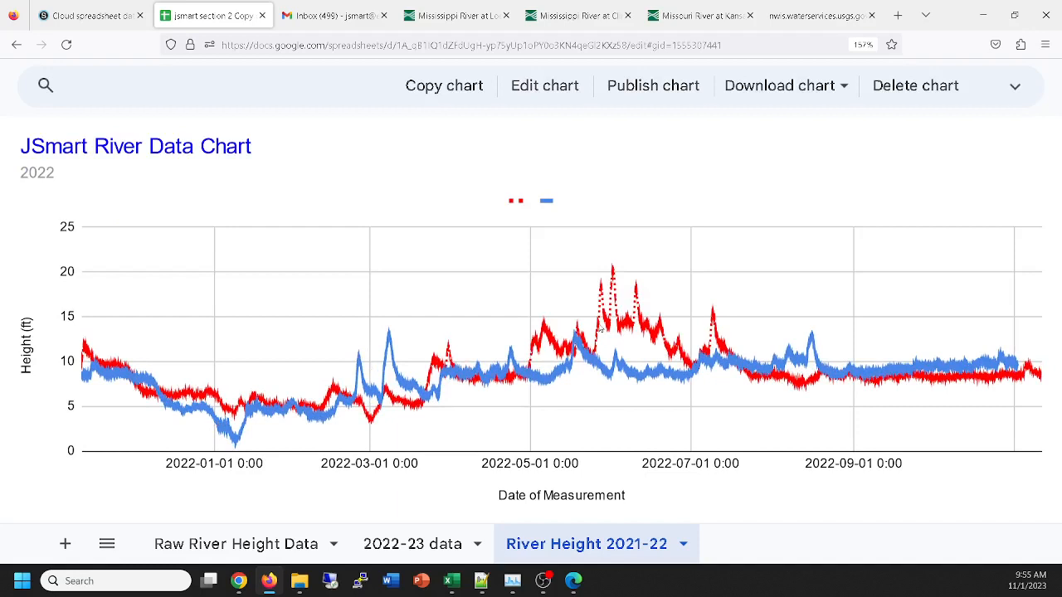
mouse_move(612, 268)
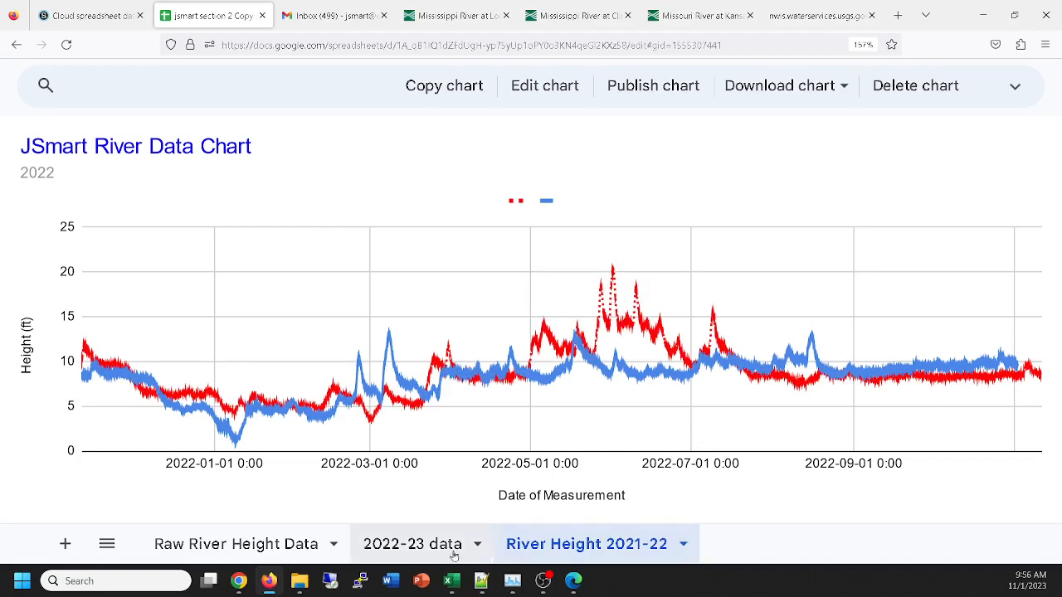
left_click(418, 543)
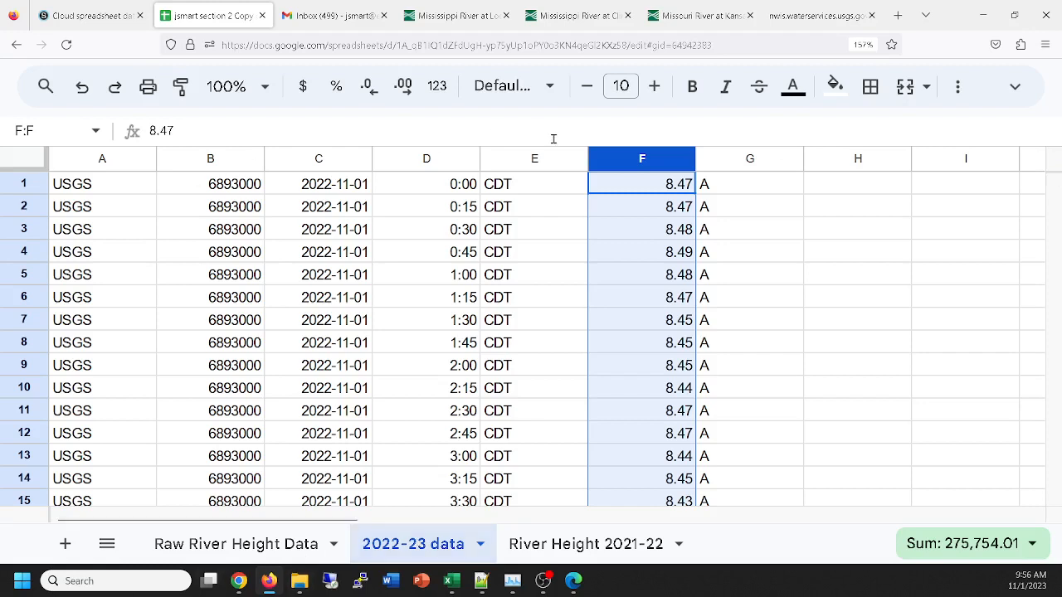
left_click(599, 545)
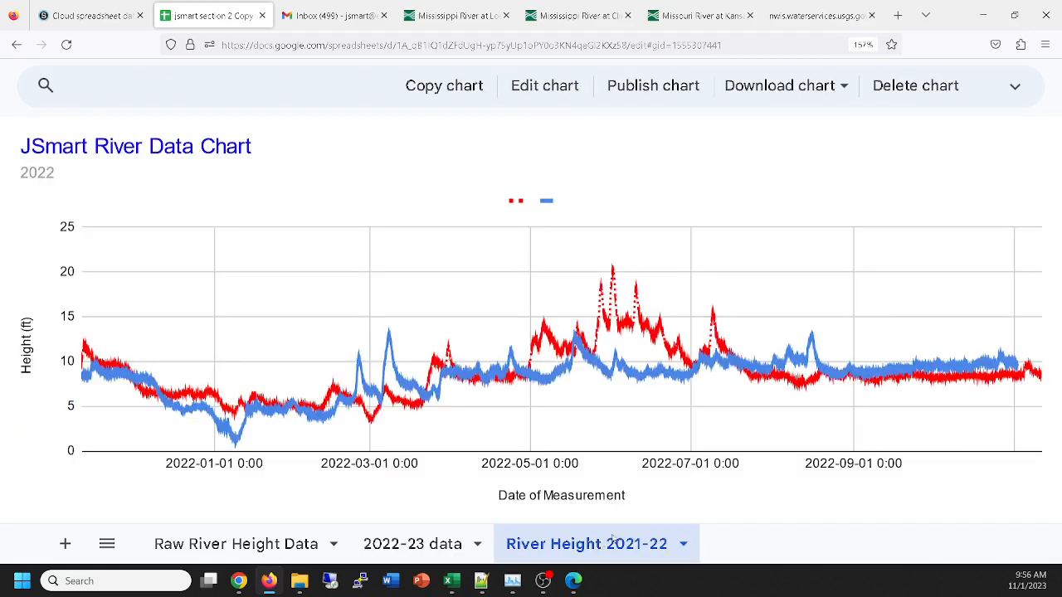
Step: Edit the river height chart and remove the 2022-23 data F1:F33966 series
left_click(550, 89)
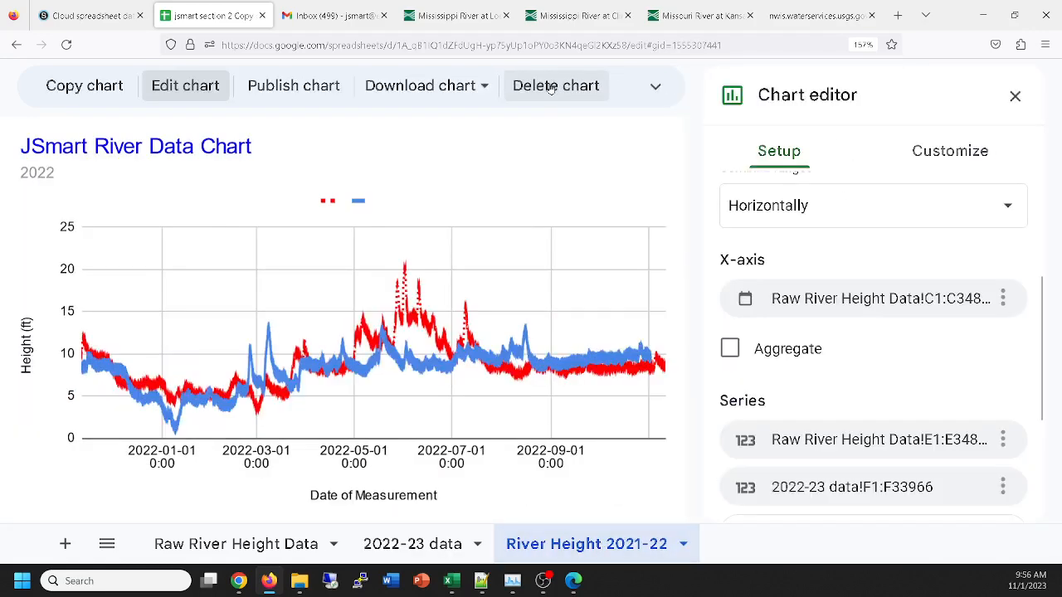
left_click(1005, 488)
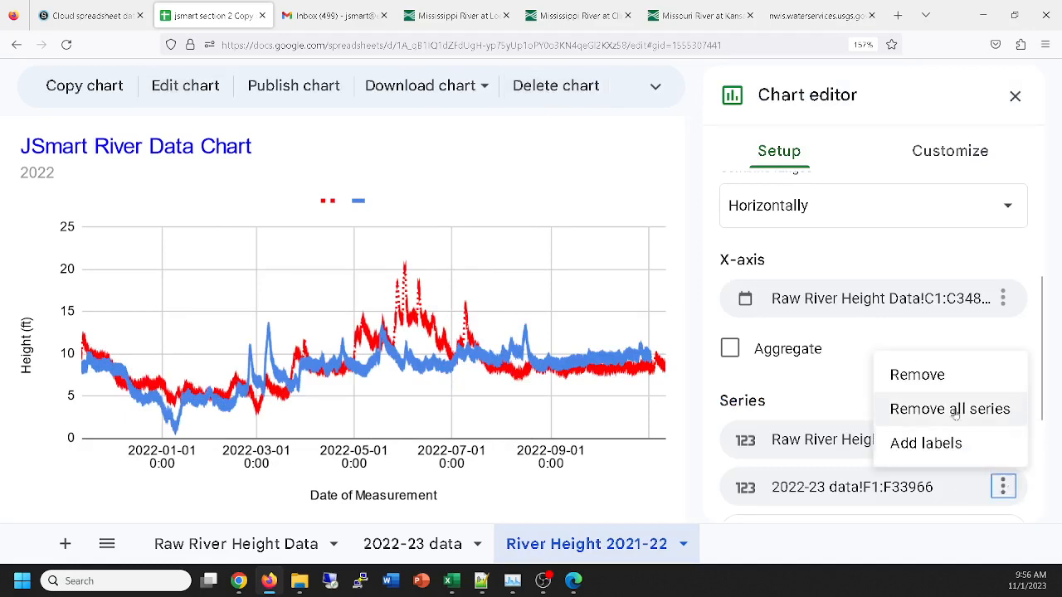
left_click(906, 376)
scroll(905, 381, "up", 3)
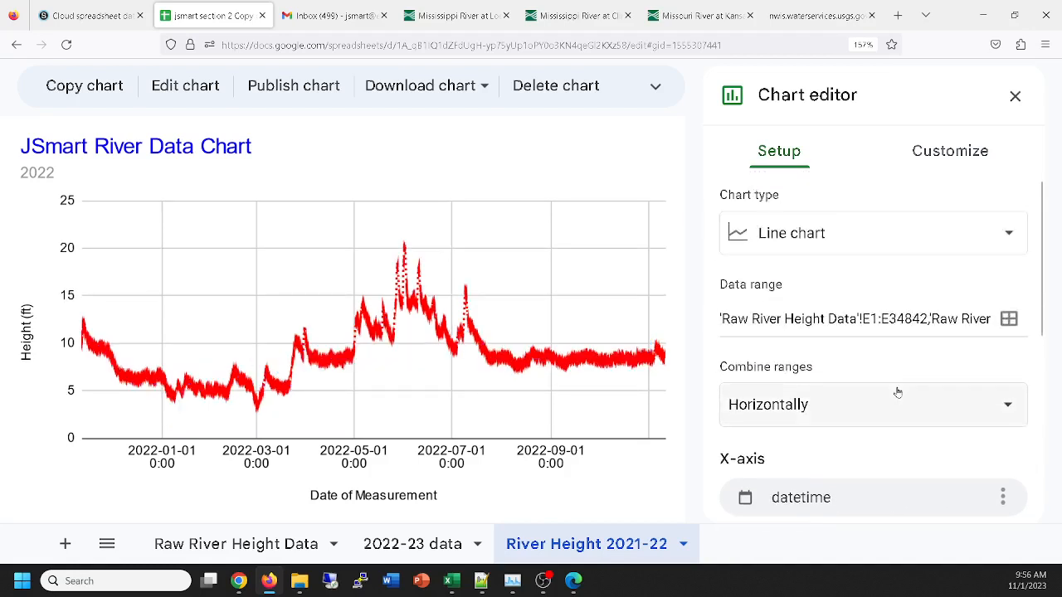
Step: Add column C of the 2022-23 data sheet to the chart as a new series
scroll(953, 360, "down", 2)
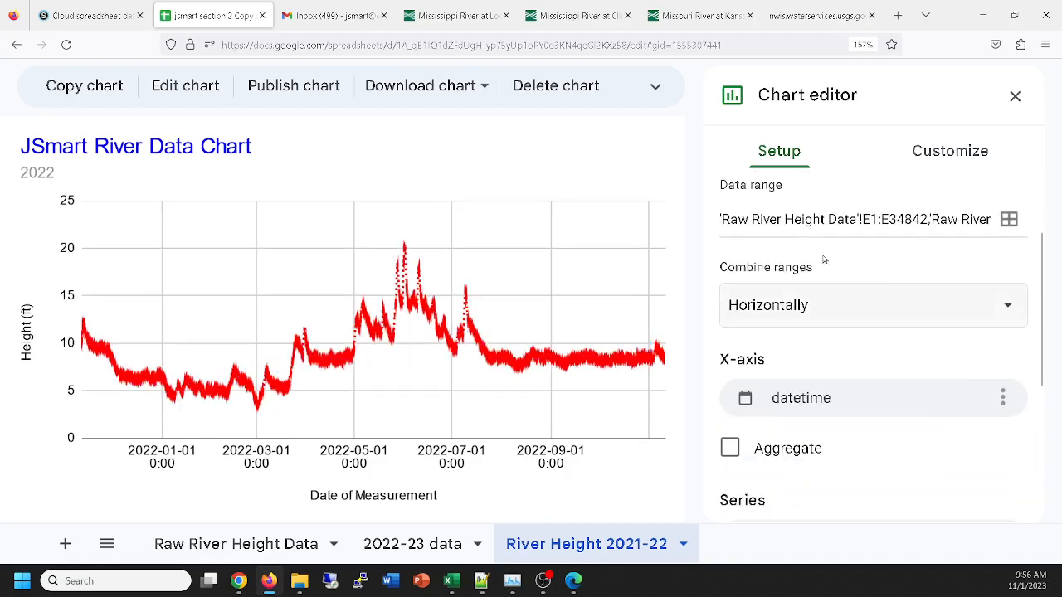
scroll(927, 395, "down", 3)
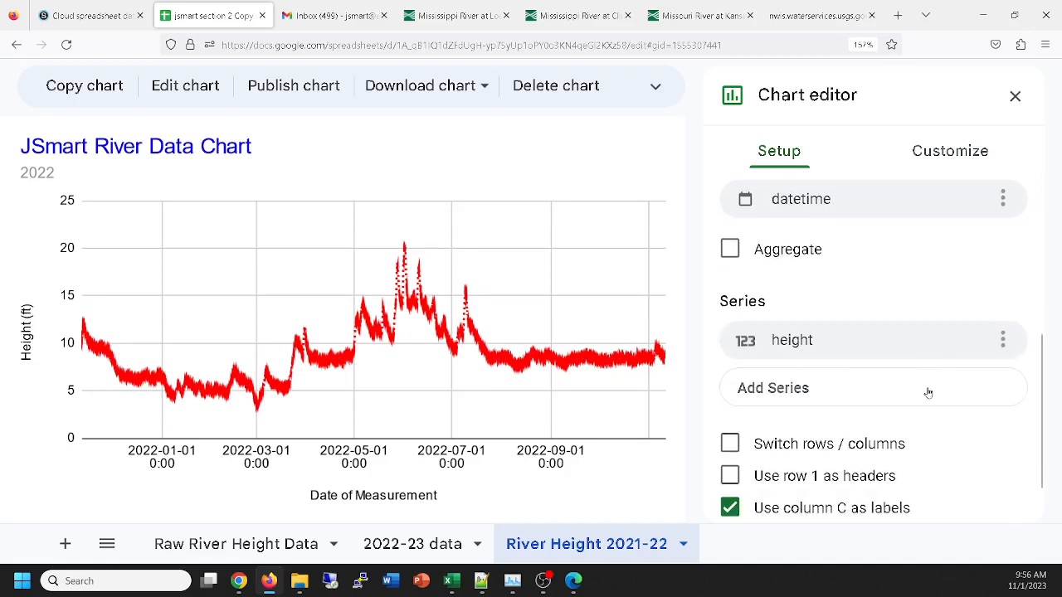
left_click(869, 388)
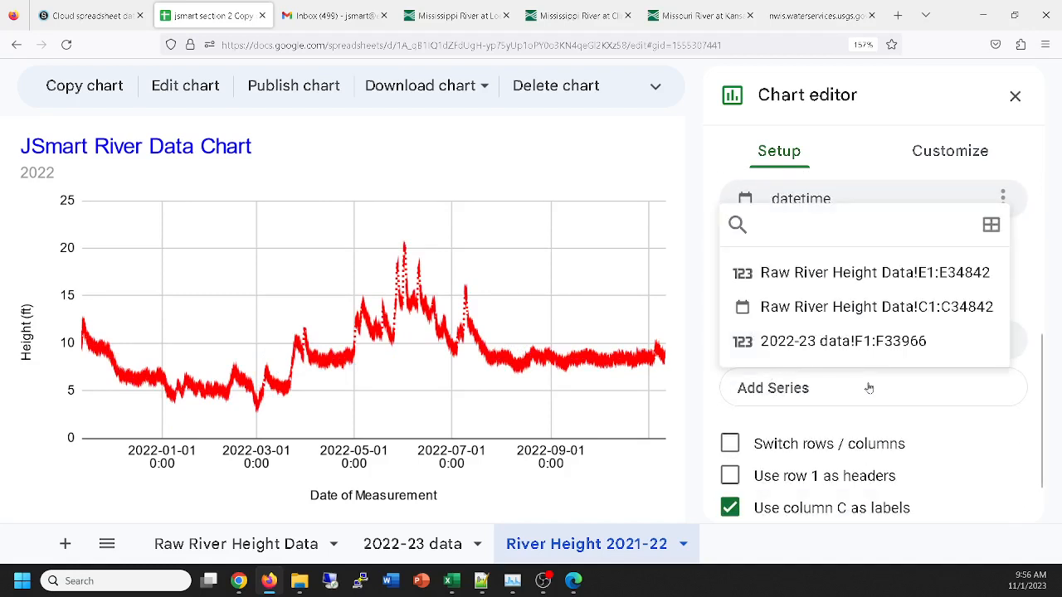
left_click(867, 388)
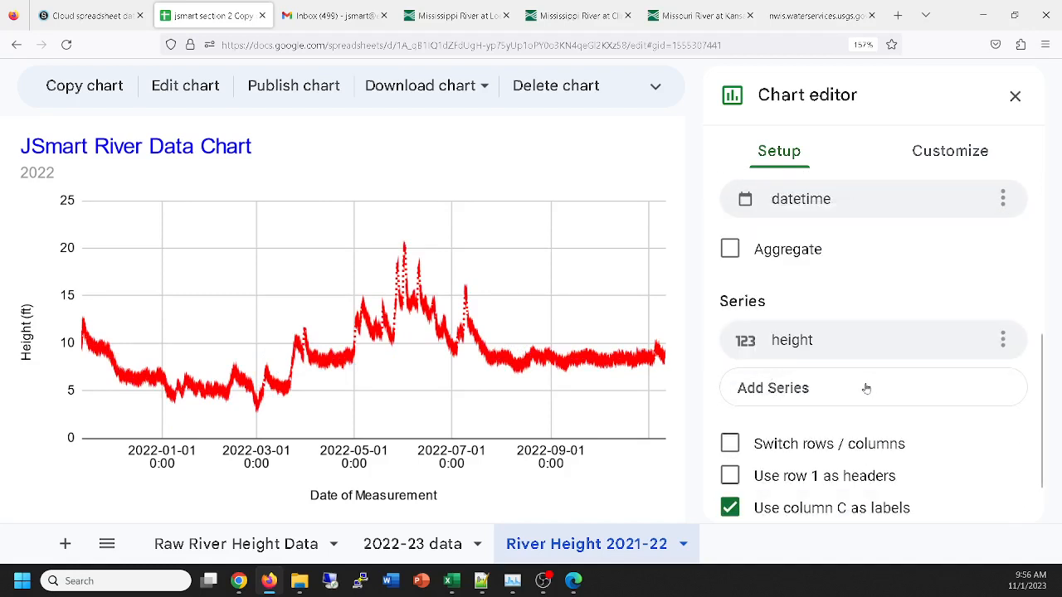
left_click(866, 388)
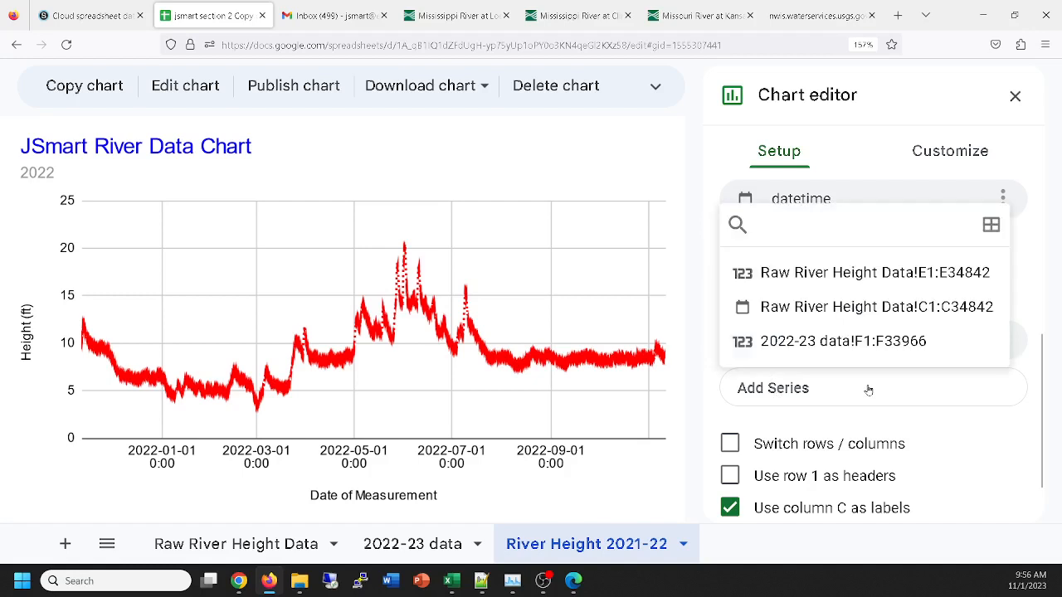
left_click(992, 225)
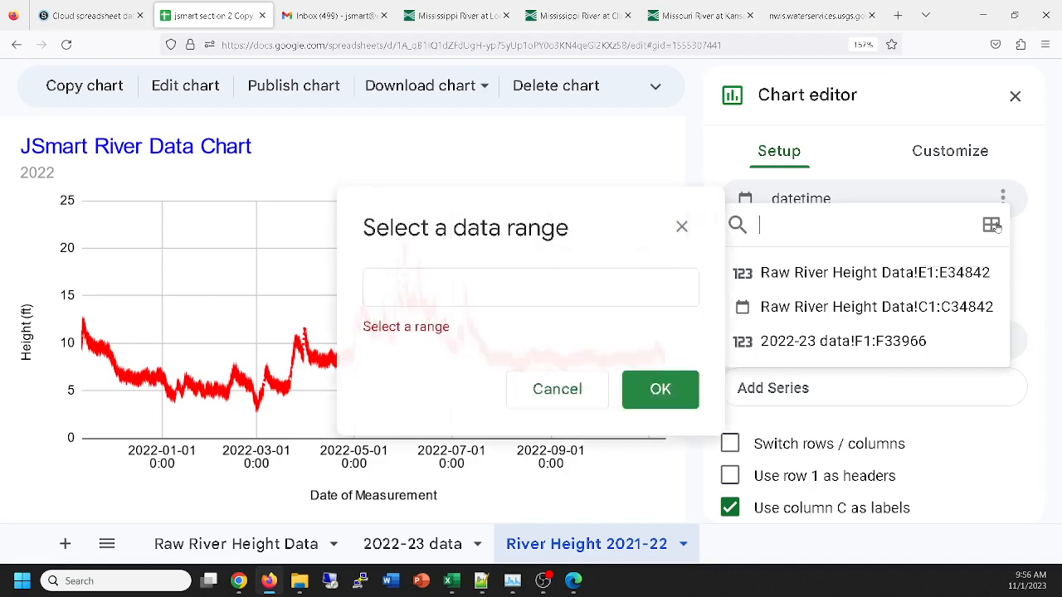
left_click_drag(438, 204, 689, 94)
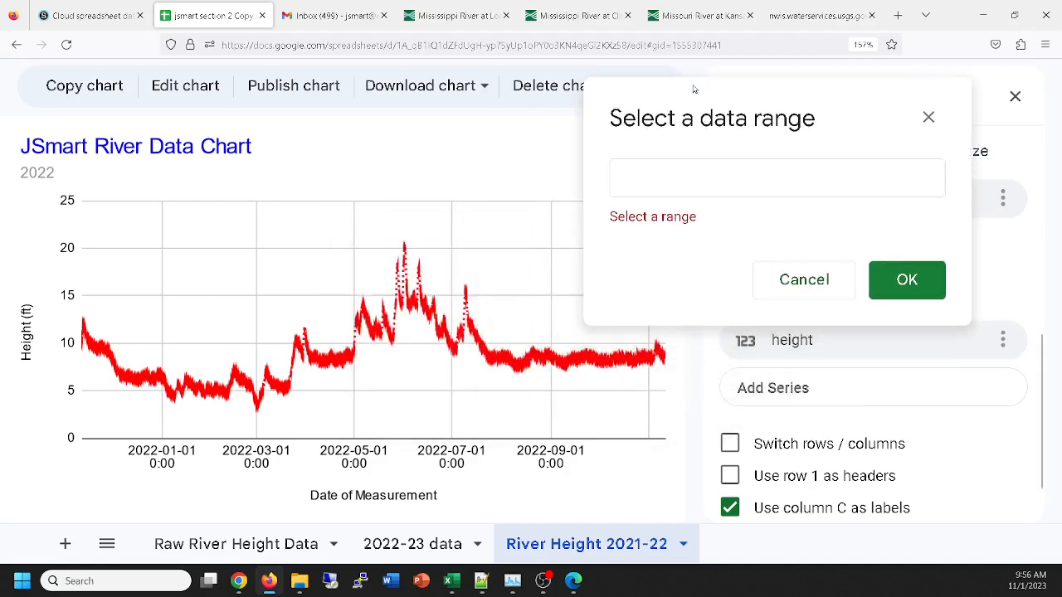
left_click(404, 544)
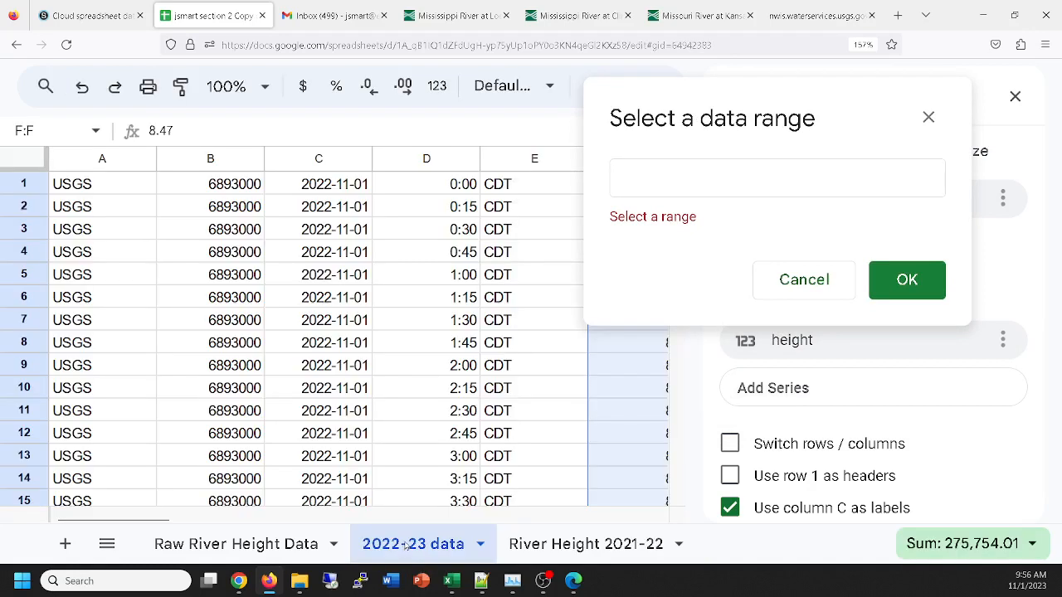
left_click(305, 158)
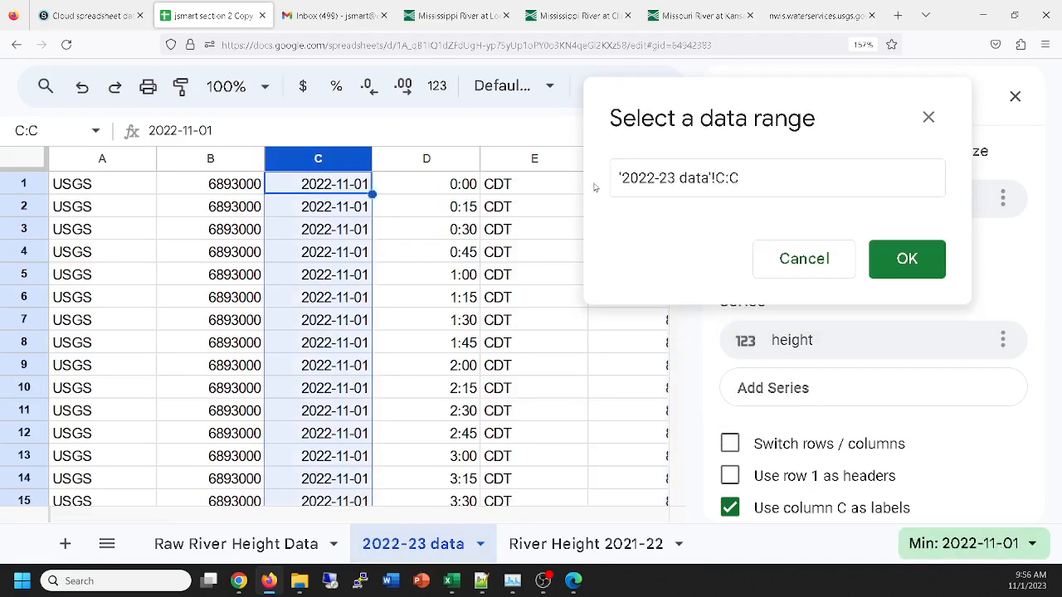
left_click(907, 261)
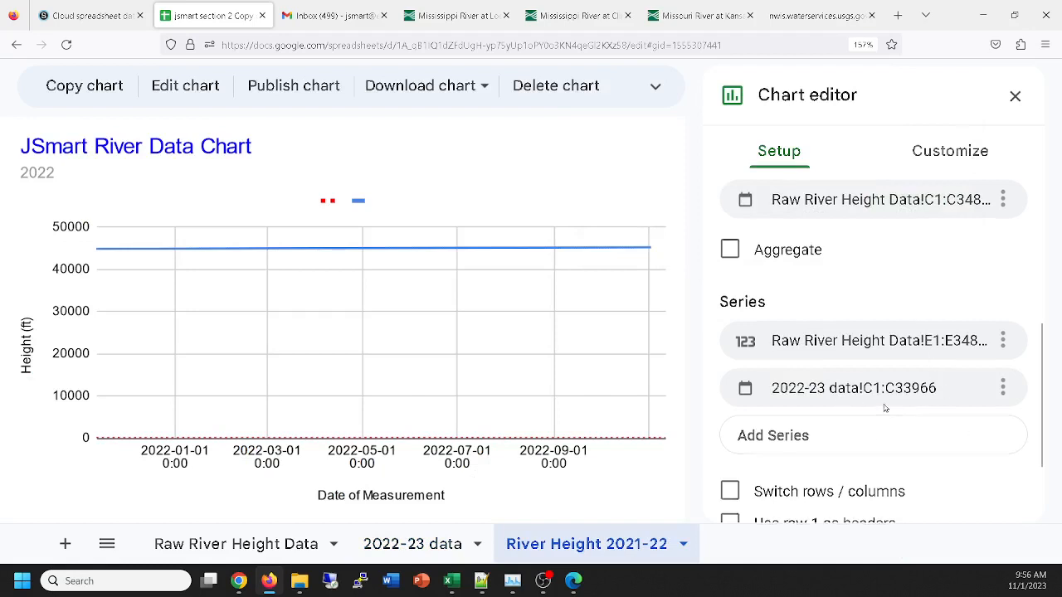
Step: Replace the chart's X-axis range with 2022-23 data F1:F33966
scroll(881, 406, "up", 2)
scroll(884, 408, "up", 1)
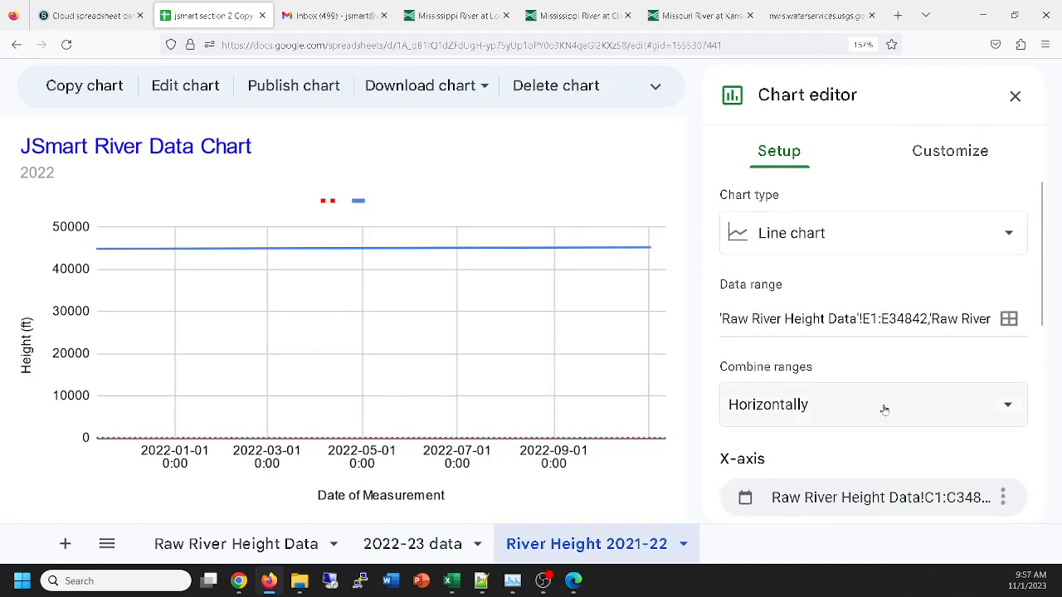
scroll(885, 409, "down", 1)
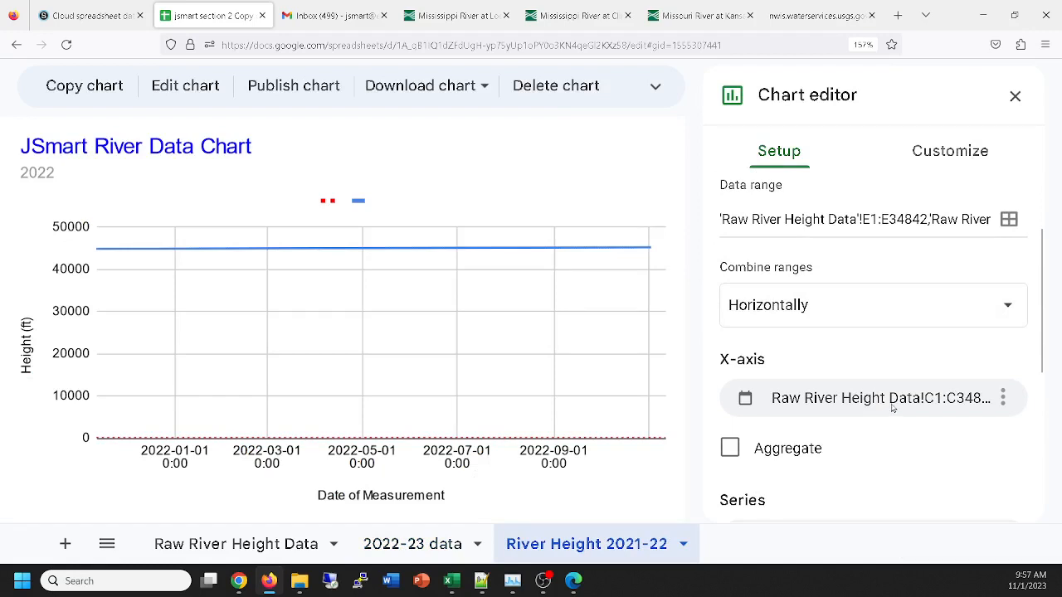
scroll(893, 407, "down", 2)
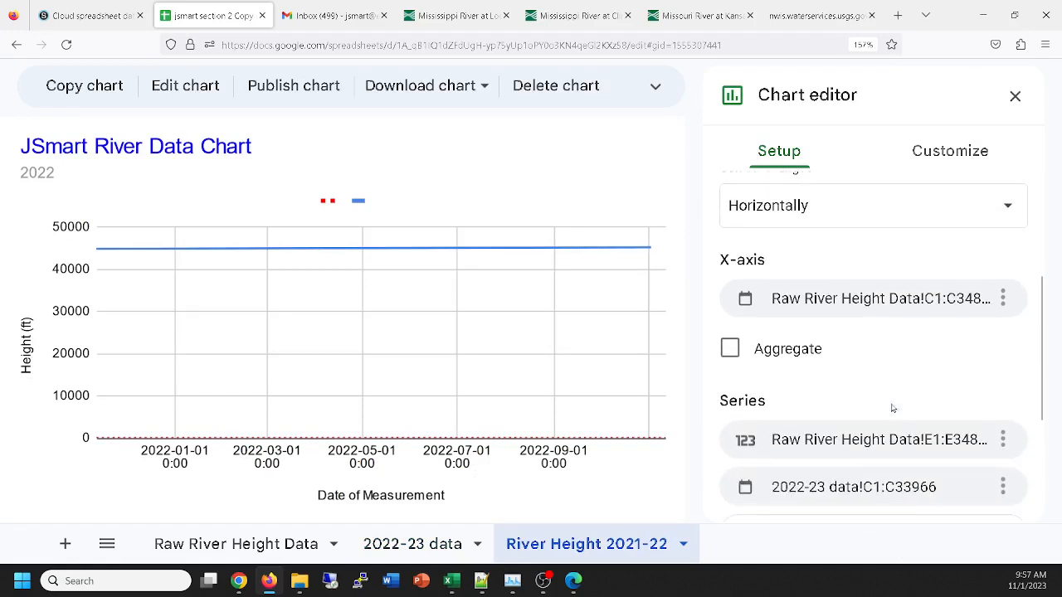
scroll(893, 406, "up", 2)
scroll(893, 407, "down", 2)
scroll(872, 419, "down", 2)
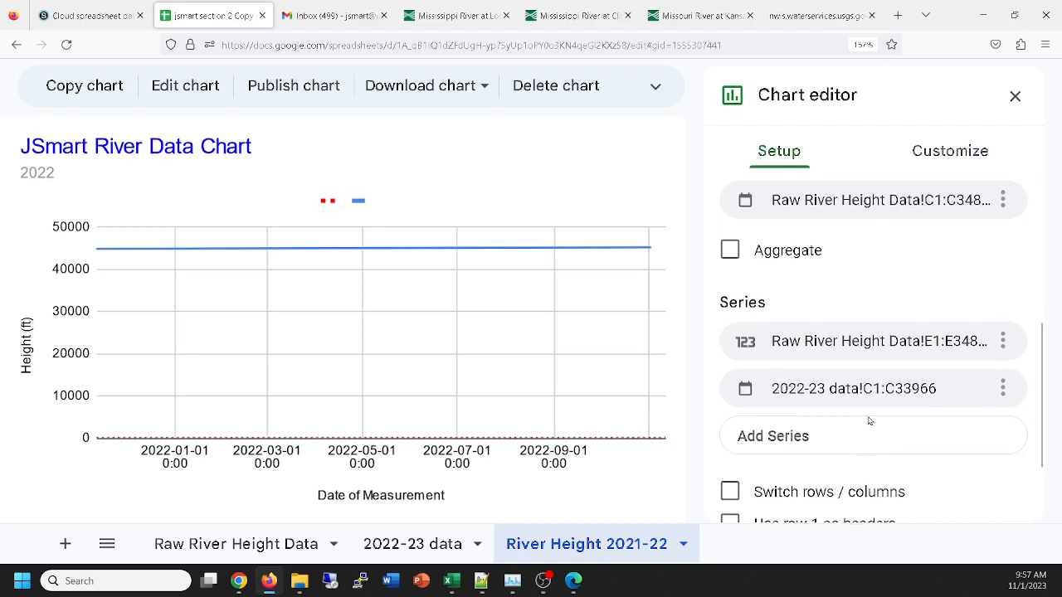
scroll(870, 420, "up", 3)
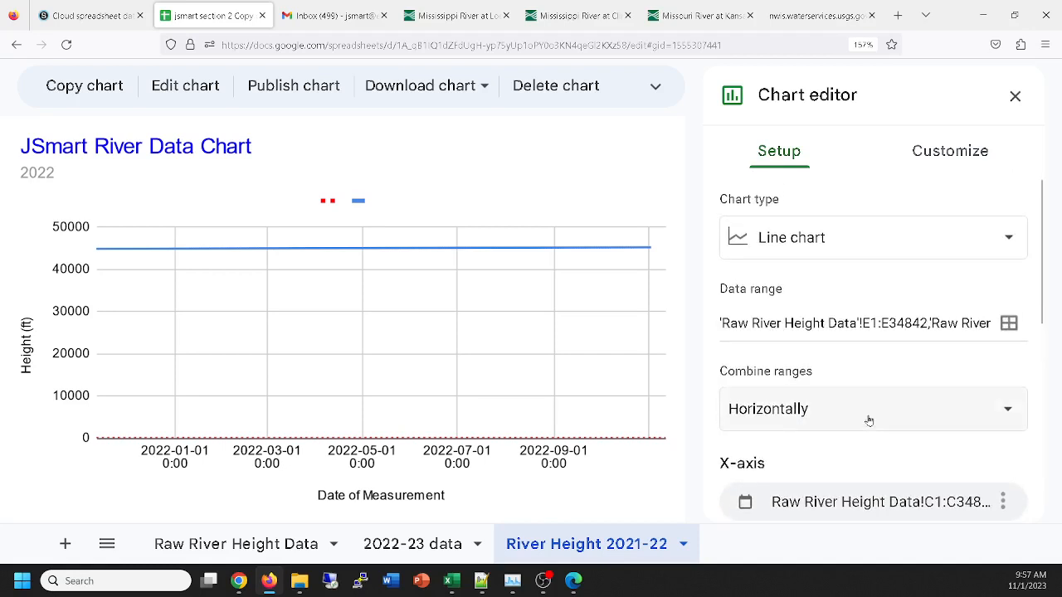
scroll(868, 415, "down", 4)
scroll(868, 393, "up", 4)
scroll(868, 391, "down", 2)
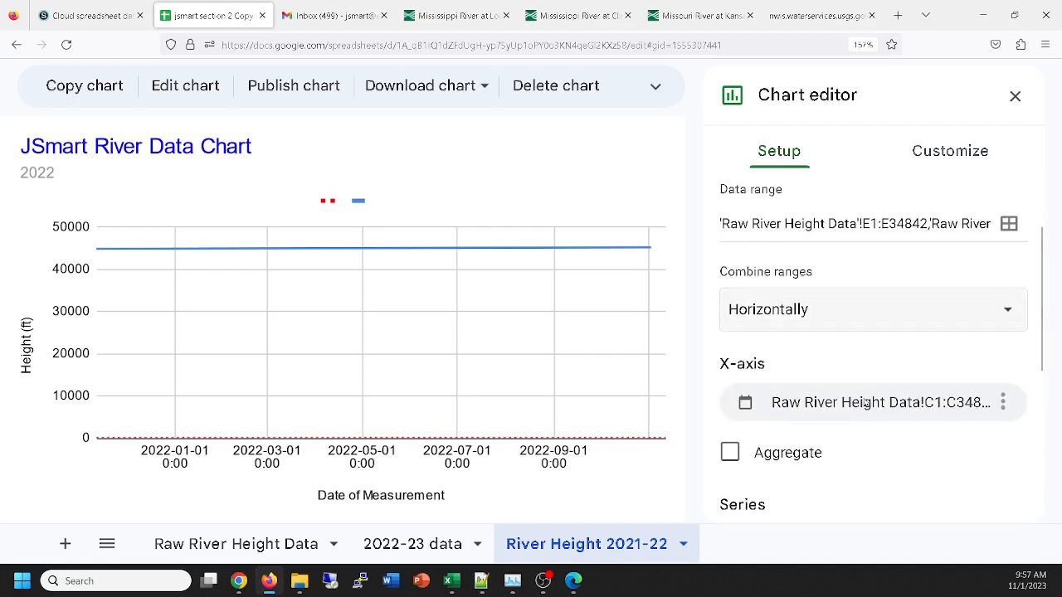
left_click(833, 401)
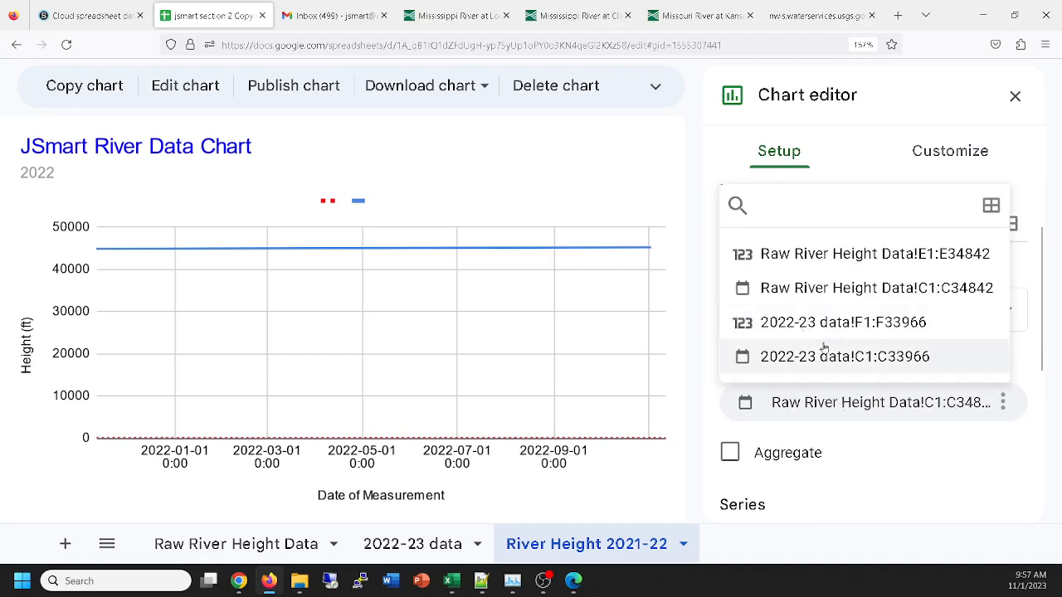
left_click(922, 324)
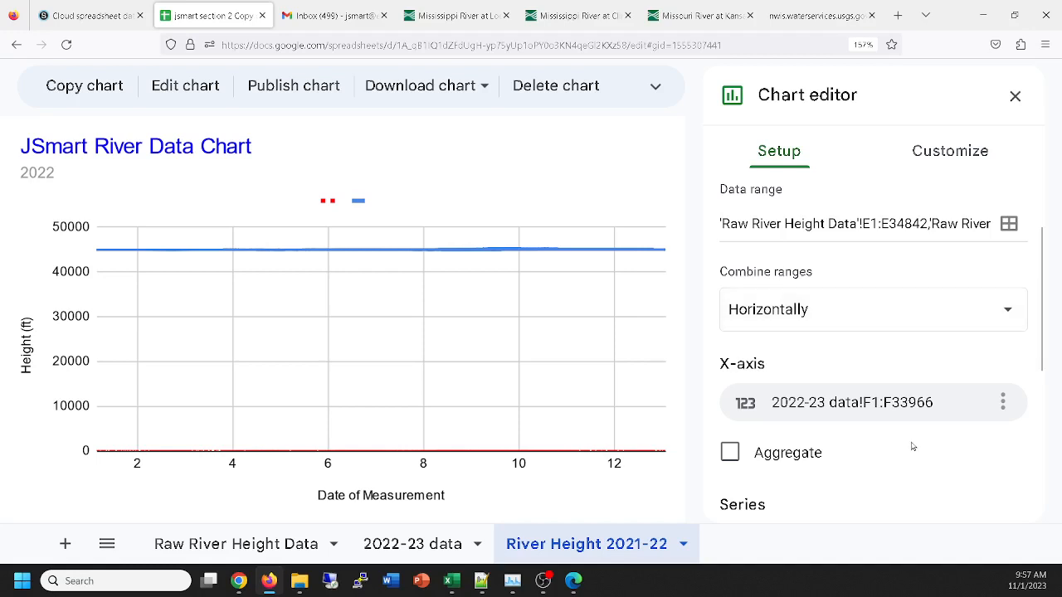
Step: Review the chart's setup and remove the 2022-23 data F1:F33966 range from the X-axis
scroll(912, 448, "down", 3)
scroll(912, 449, "up", 3)
scroll(911, 450, "down", 3)
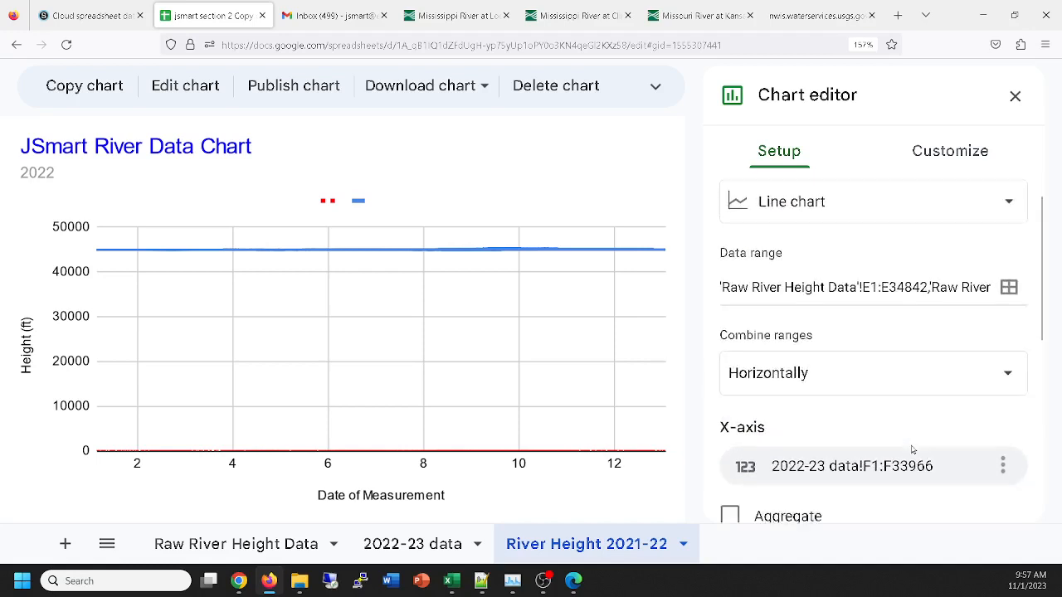
scroll(912, 449, "down", 2)
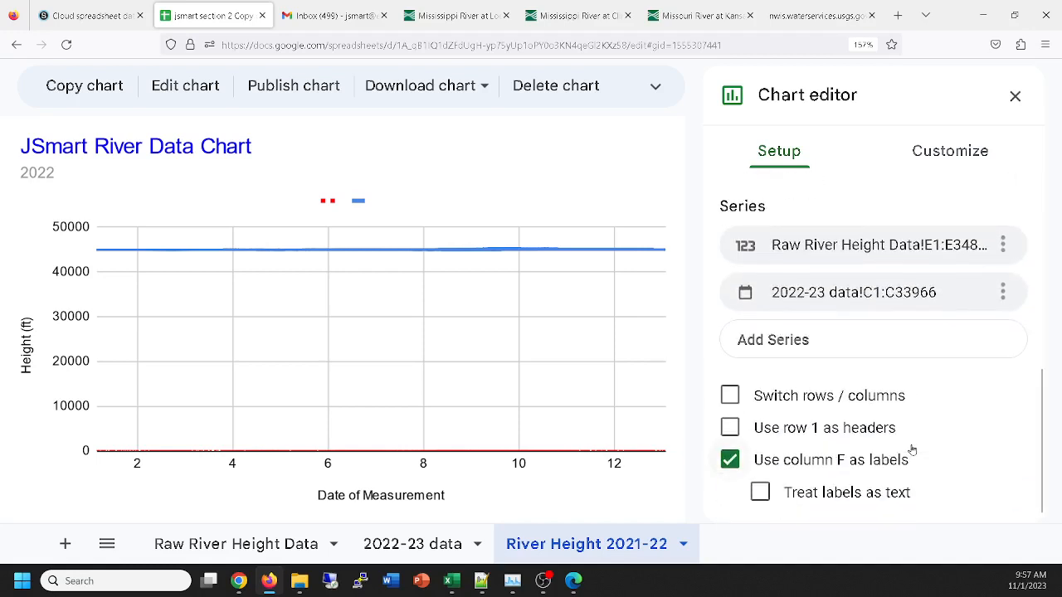
scroll(912, 450, "up", 2)
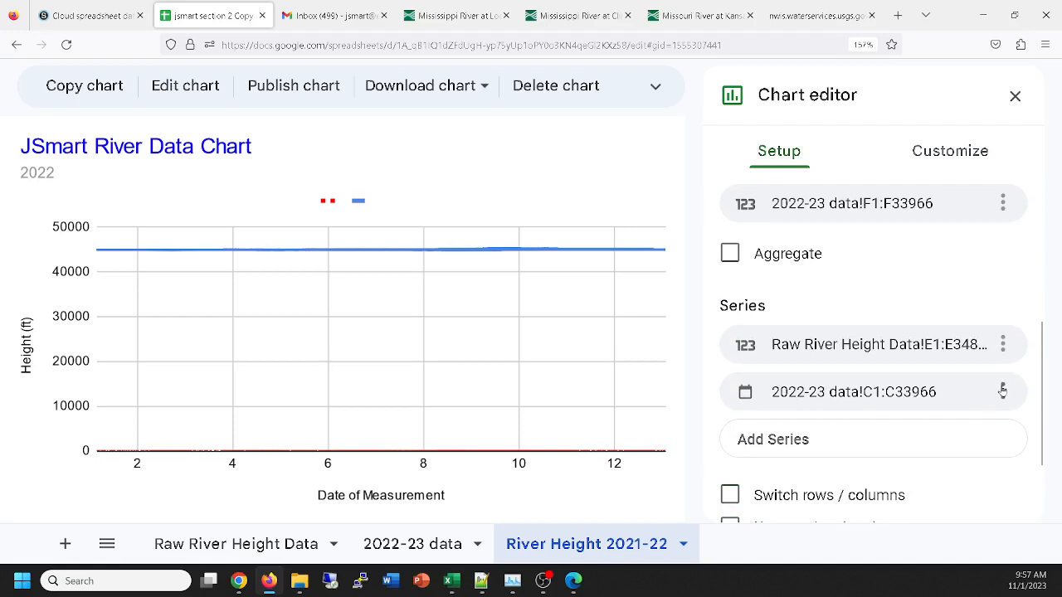
scroll(997, 395, "up", 3)
scroll(994, 396, "down", 3)
scroll(993, 397, "up", 3)
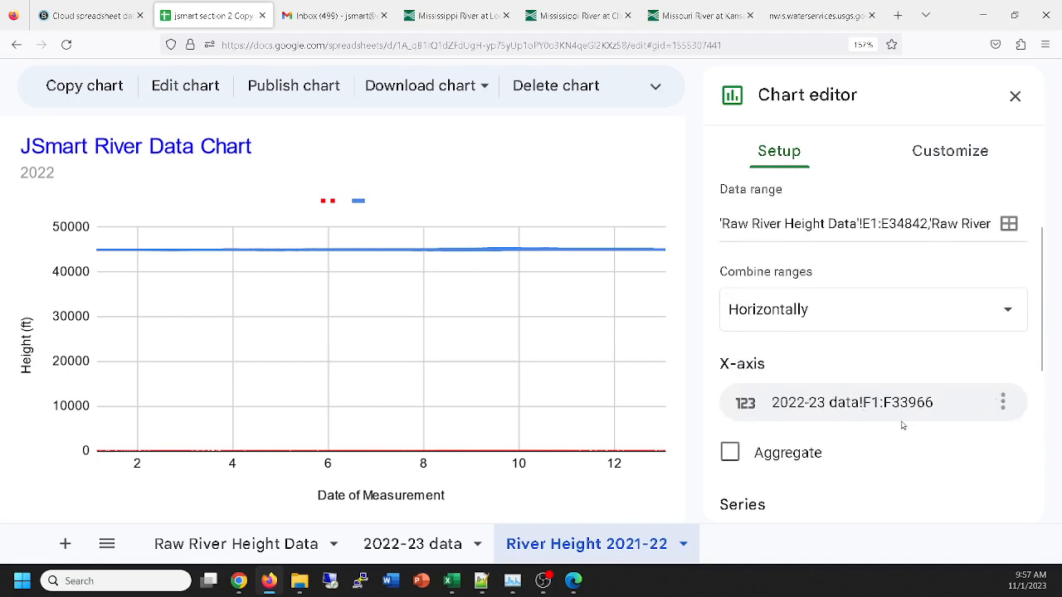
left_click(1003, 402)
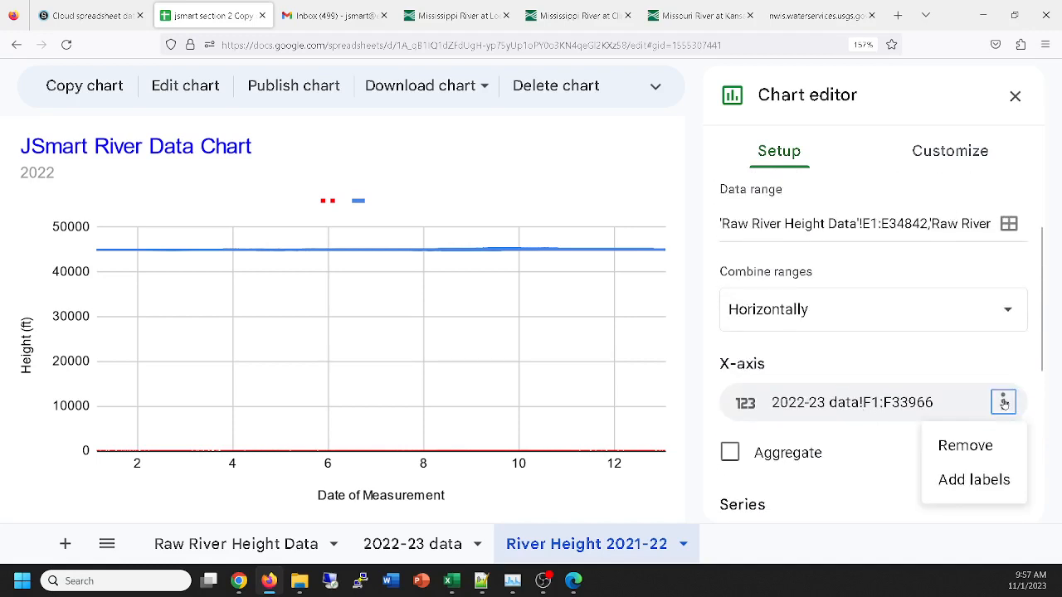
left_click(965, 446)
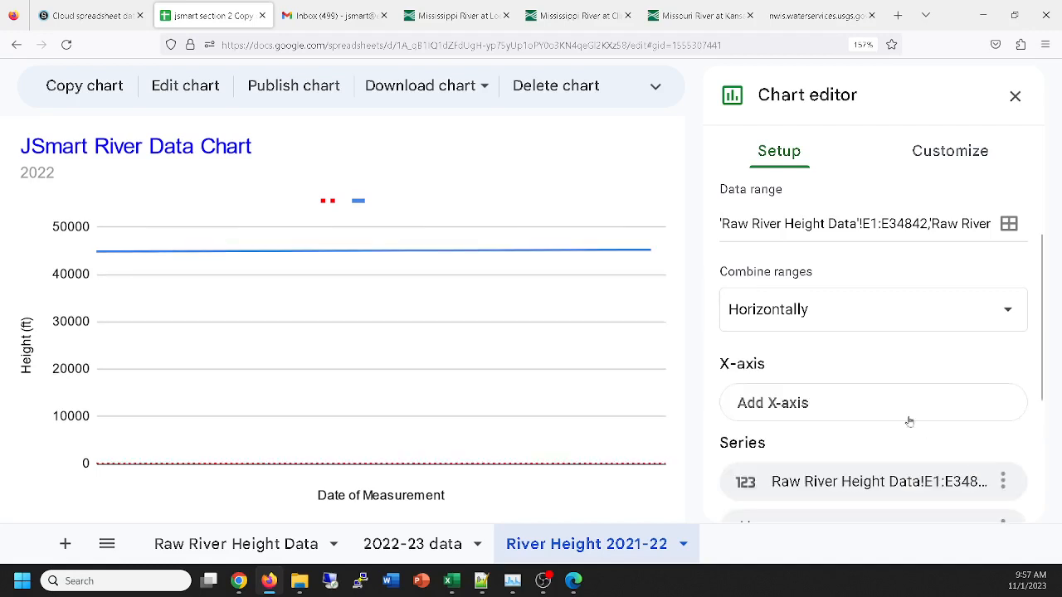
Step: Delete the 2022-23 data C1:C33966 range from the chart's data ranges
scroll(901, 413, "up", 2)
scroll(901, 415, "down", 1)
scroll(901, 415, "up", 2)
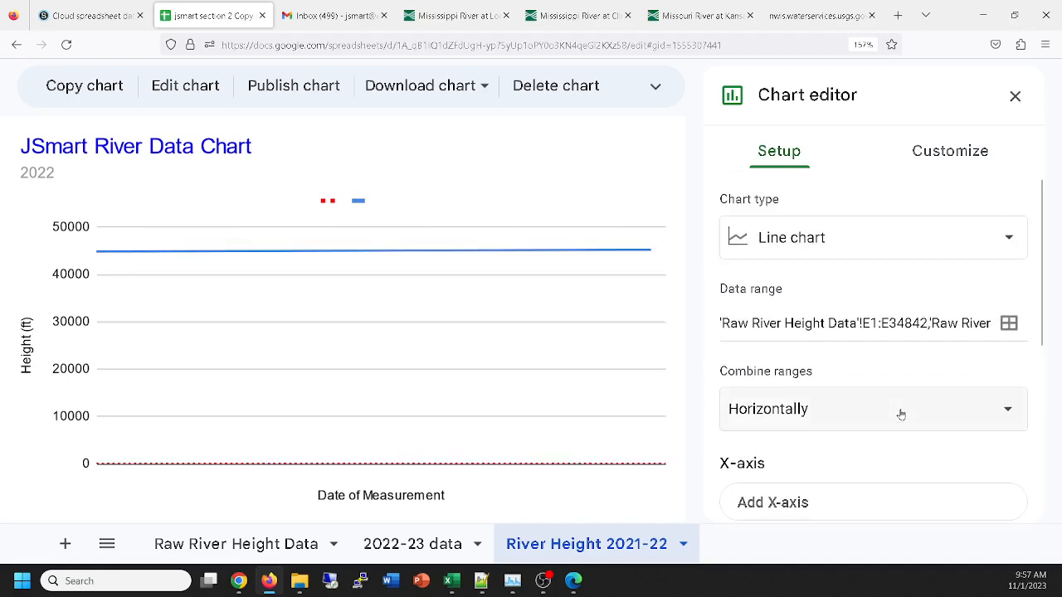
left_click(1008, 323)
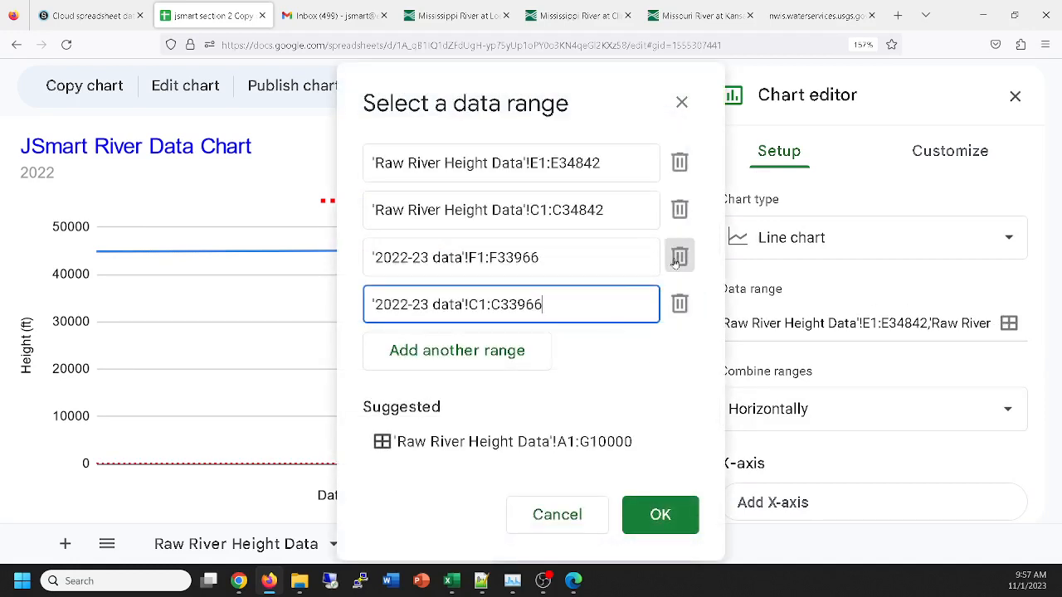
left_click(679, 305)
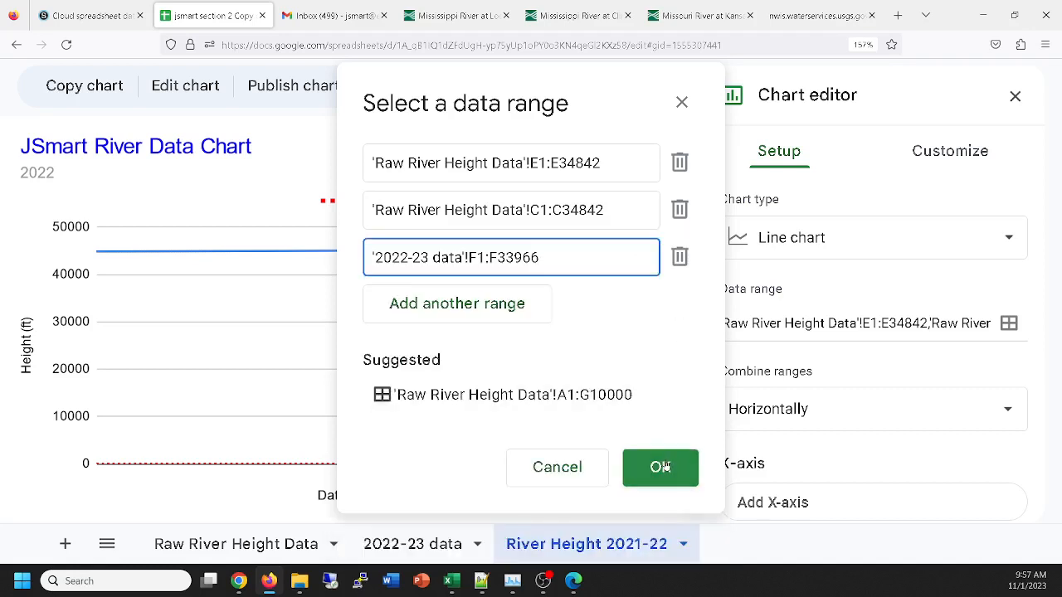
left_click(672, 463)
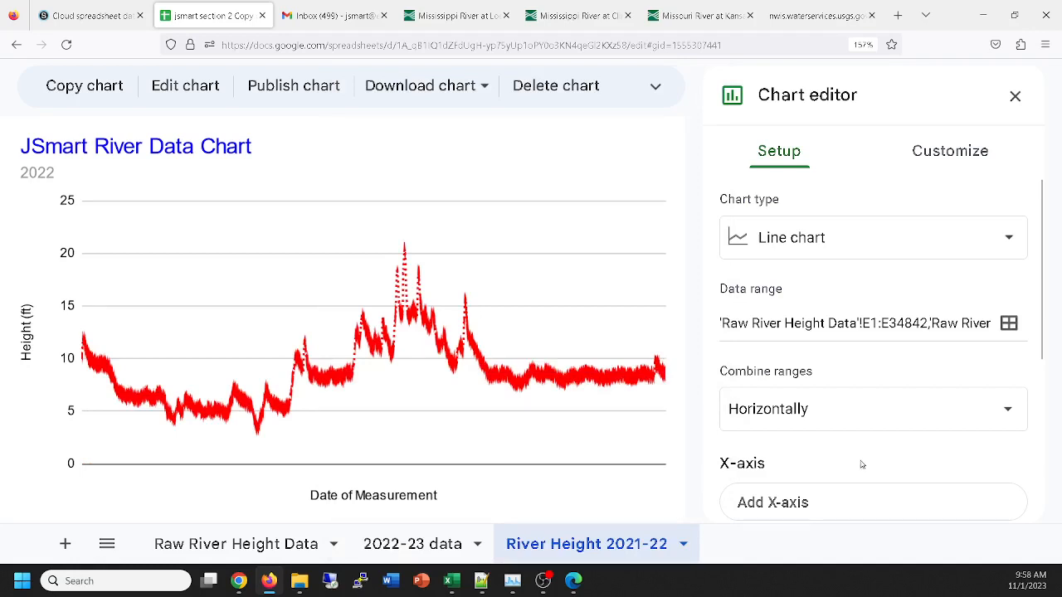
Step: Add 2022-23 data F1:F33966 as the X-axis of the river height chart
scroll(894, 450, "down", 2)
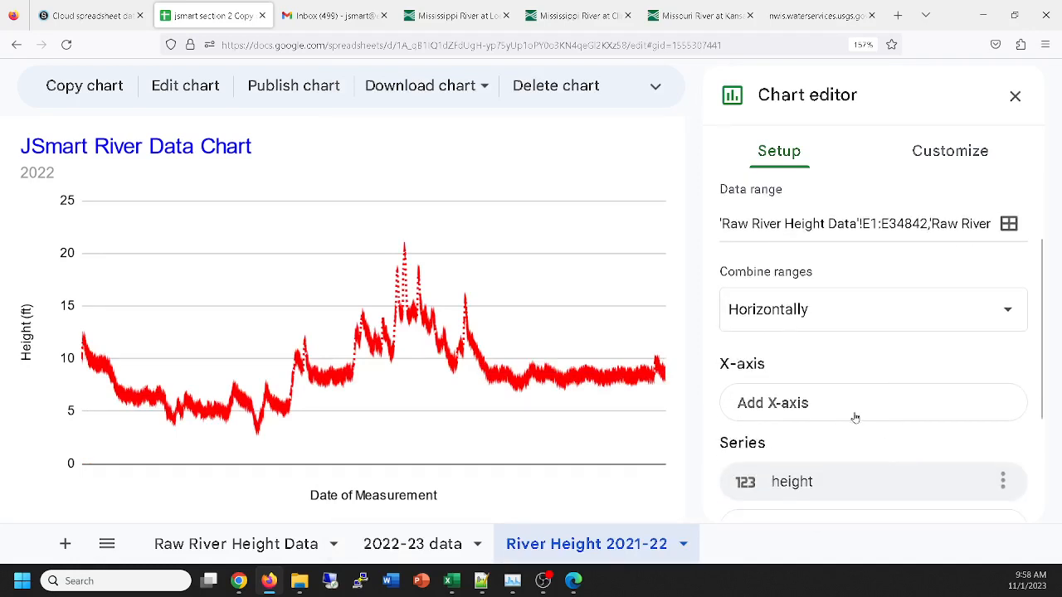
scroll(835, 408, "down", 2)
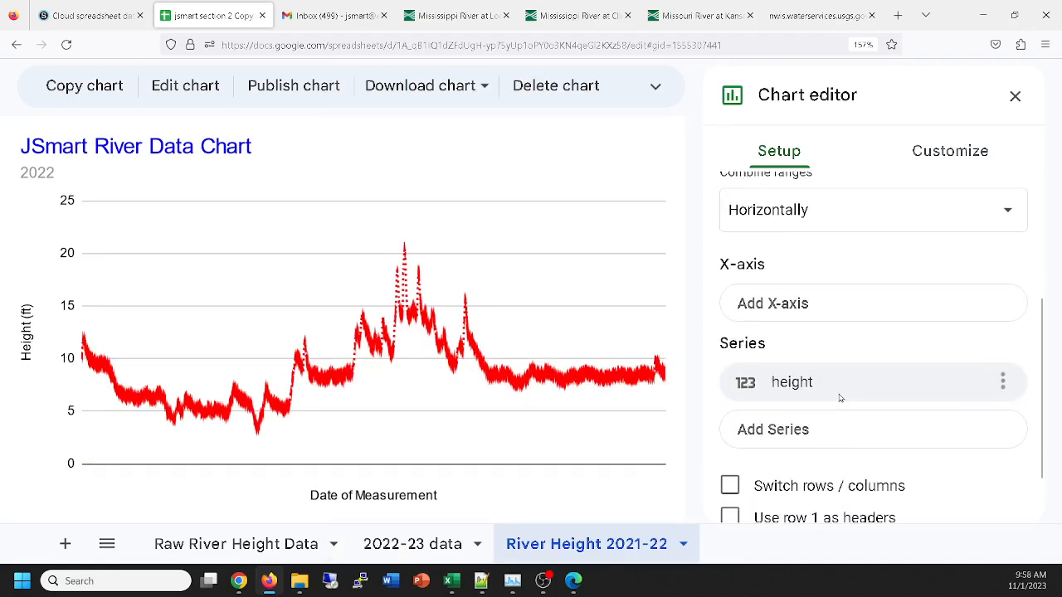
scroll(840, 399, "up", 2)
left_click(882, 399)
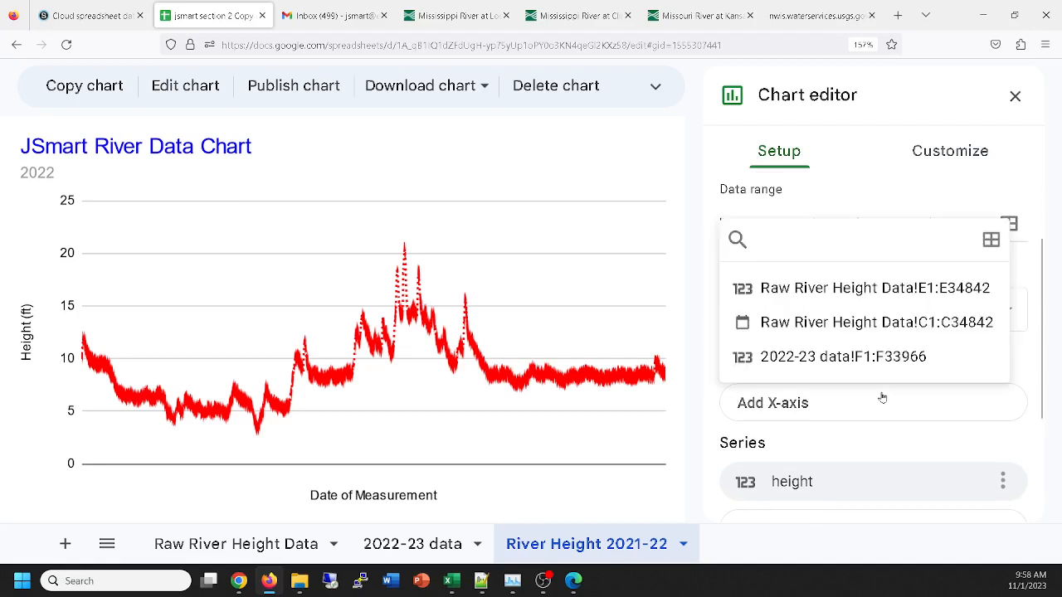
left_click(834, 357)
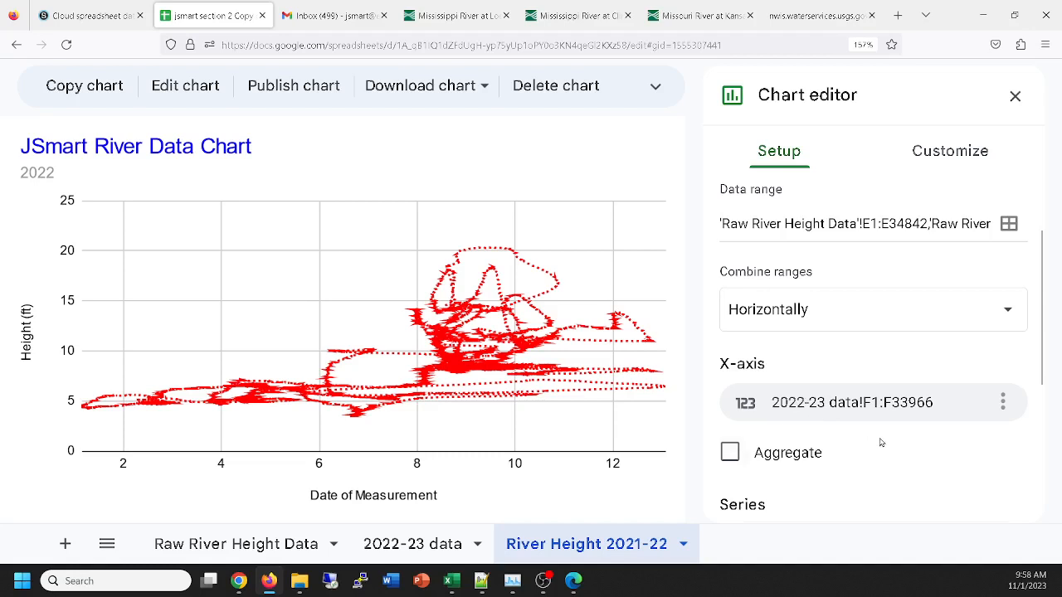
Step: Undo the addition of the 2022-23 data range as the river height chart's X-axis
scroll(881, 442, "down", 3)
scroll(881, 442, "up", 3)
key("ctrl+z")
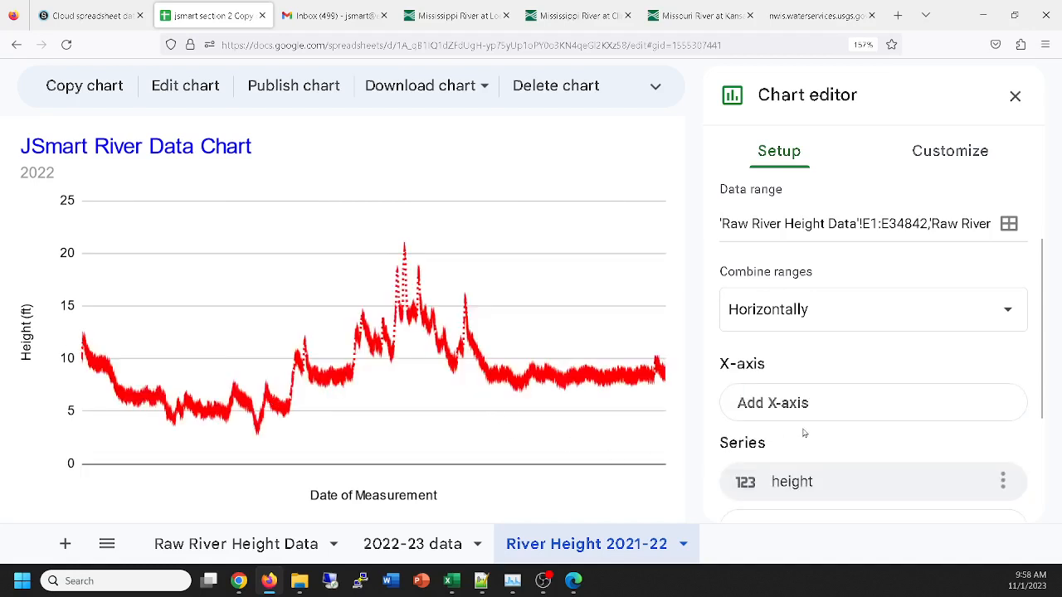
Step: Add 2022-23 data F1:F33966 as a second series of the river height chart and close the chart editor
scroll(801, 431, "down", 2)
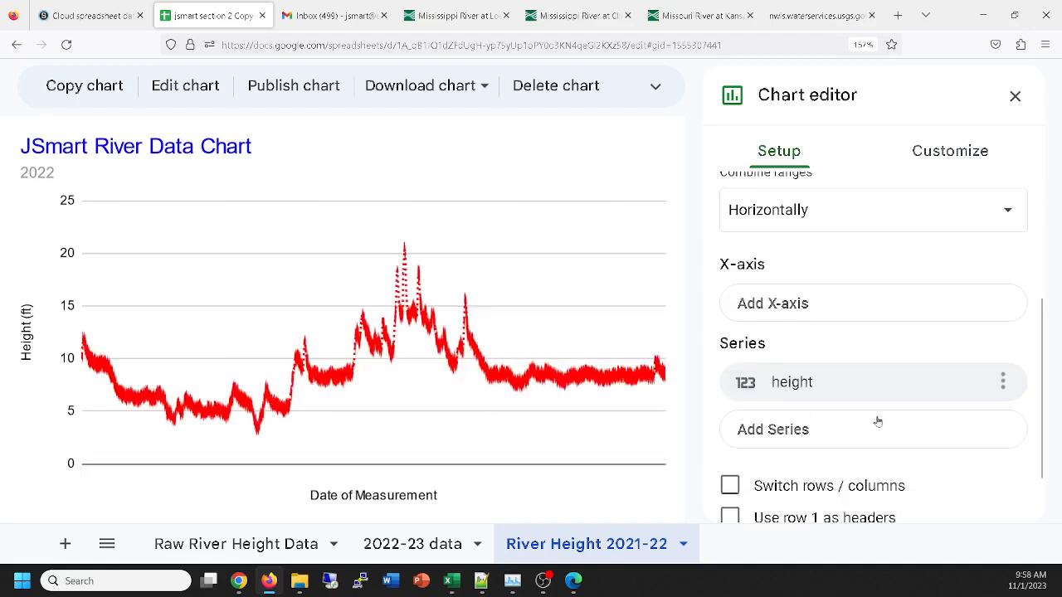
left_click(915, 431)
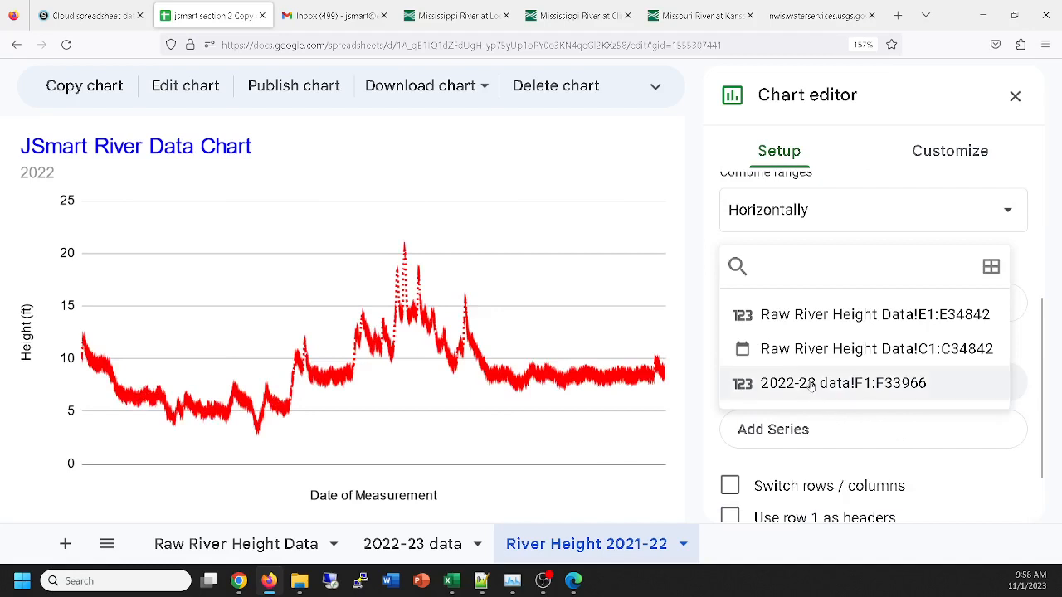
left_click(857, 421)
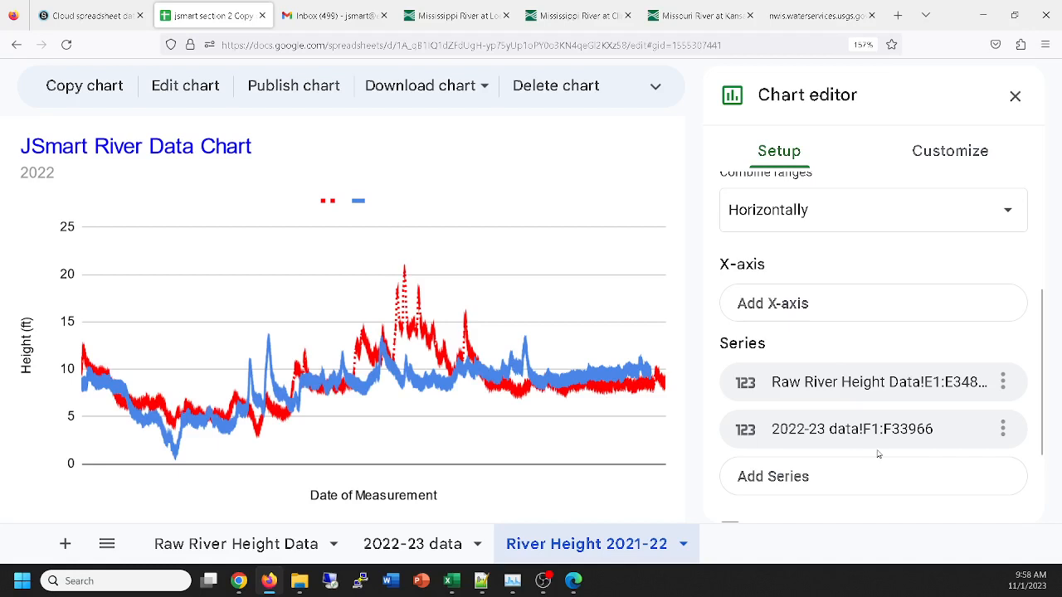
left_click(1015, 98)
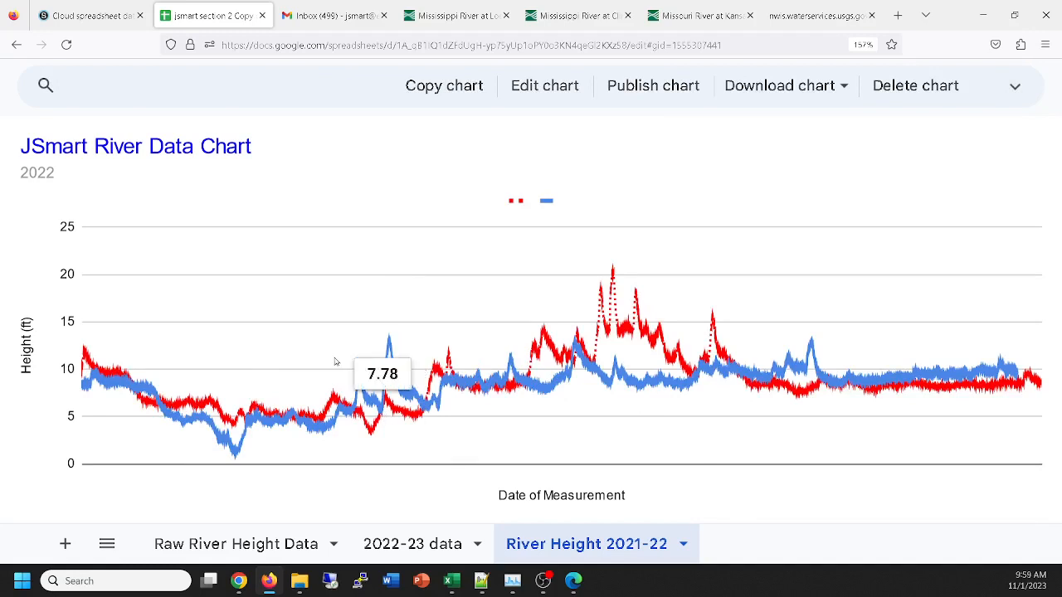
left_click(176, 419)
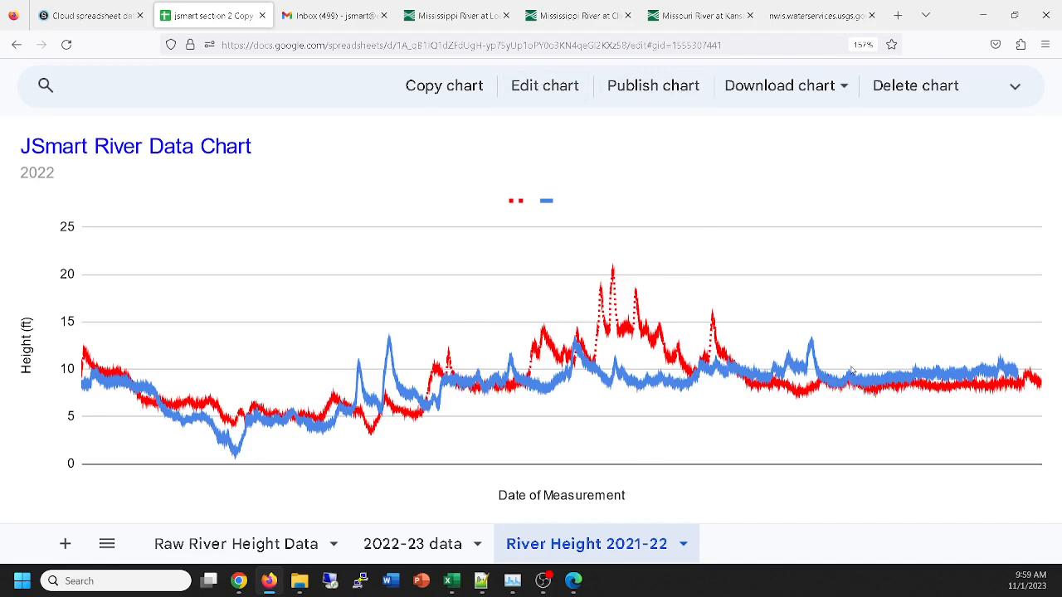
mouse_move(904, 388)
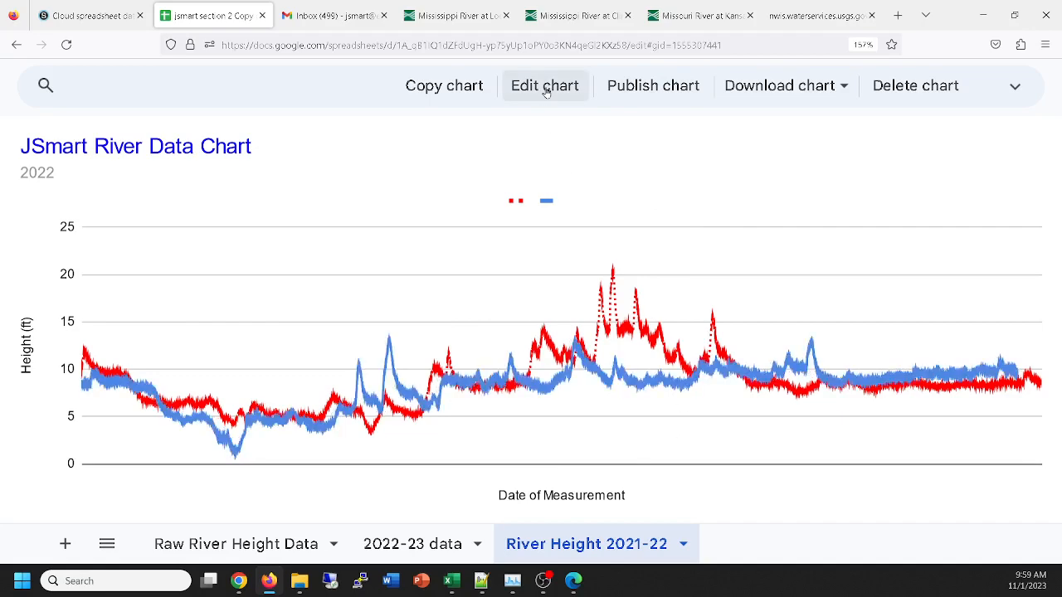
Step: Switch to the Schoology assignment, read its numbered steps and Part 2 data-mining tasks, and return to the chart
left_click(90, 15)
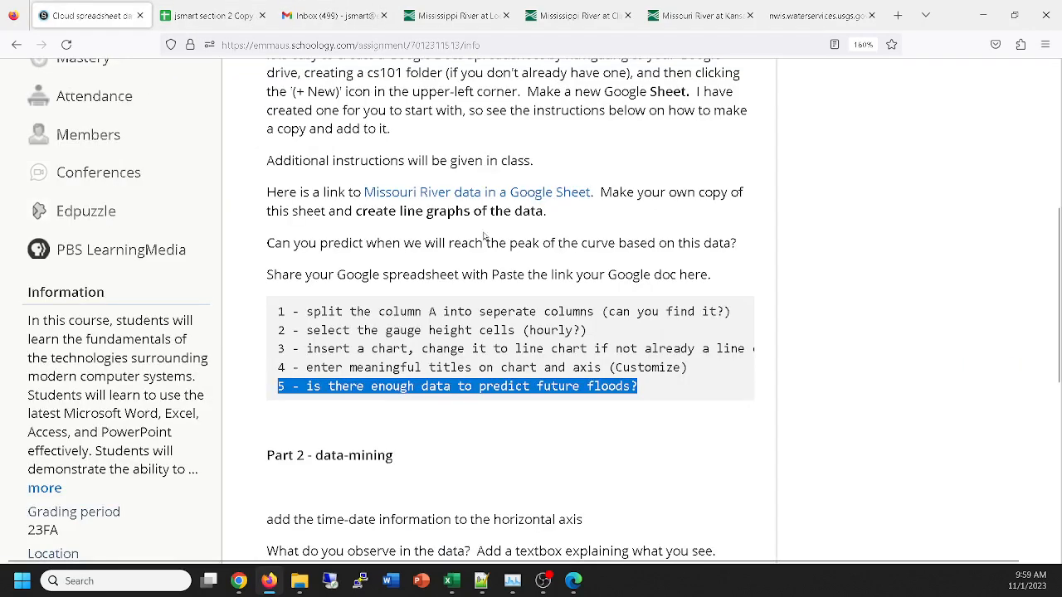
scroll(448, 335, "down", 3)
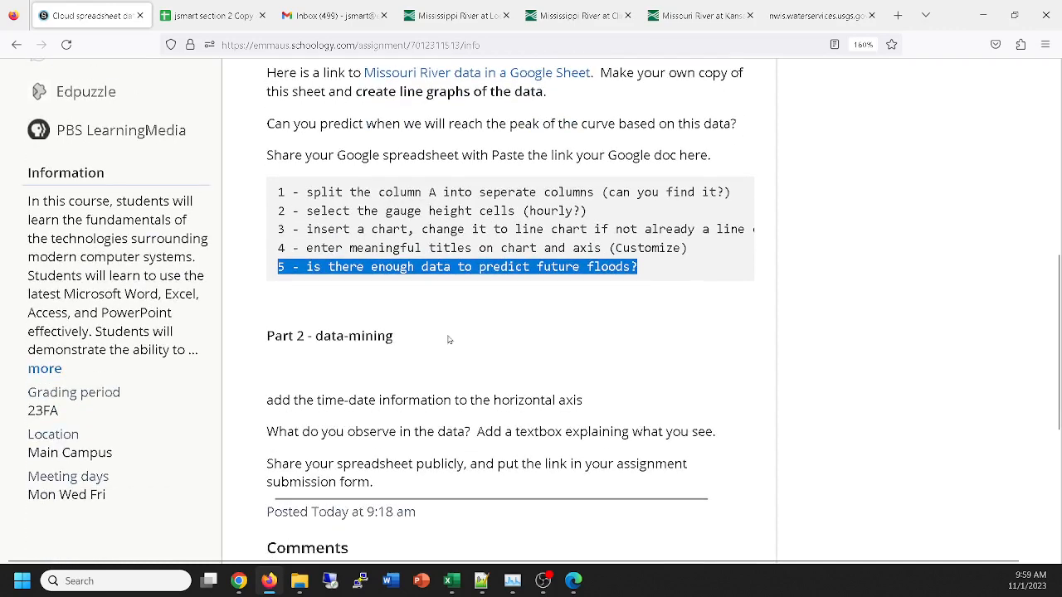
left_click(636, 270)
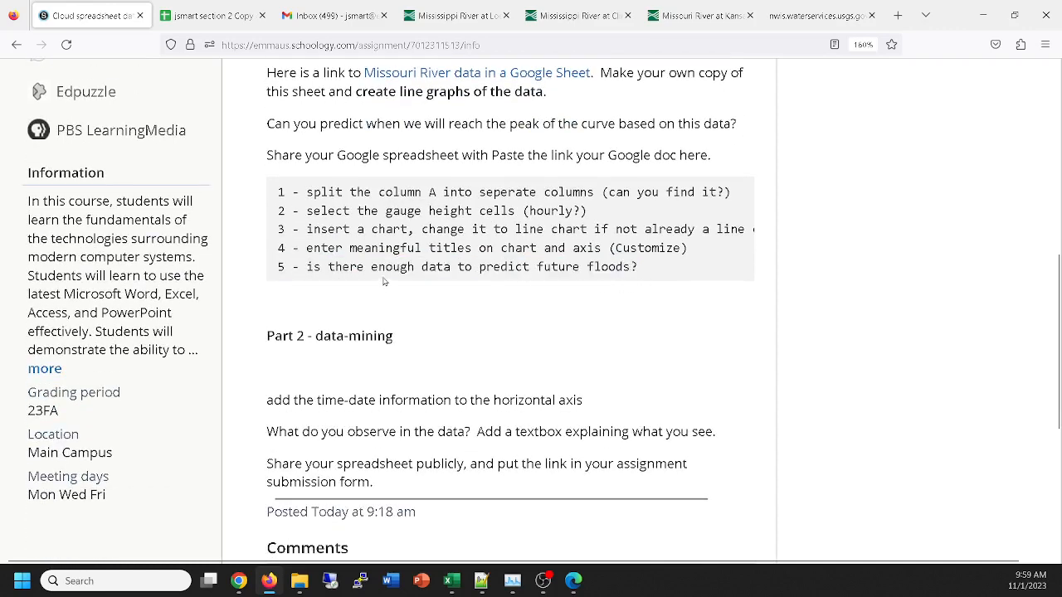
scroll(588, 270, "up", 3)
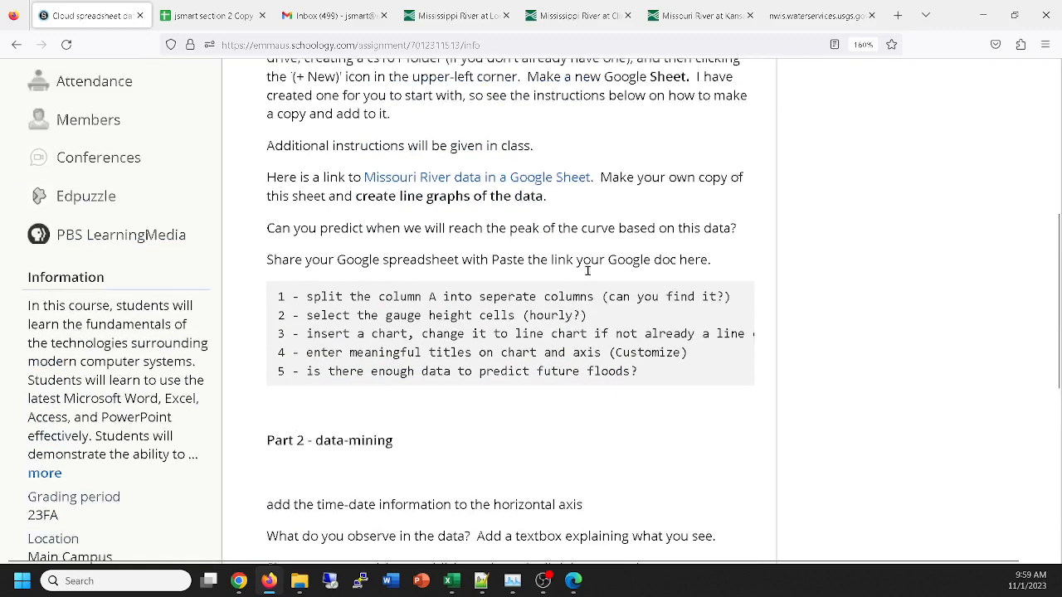
left_click(205, 18)
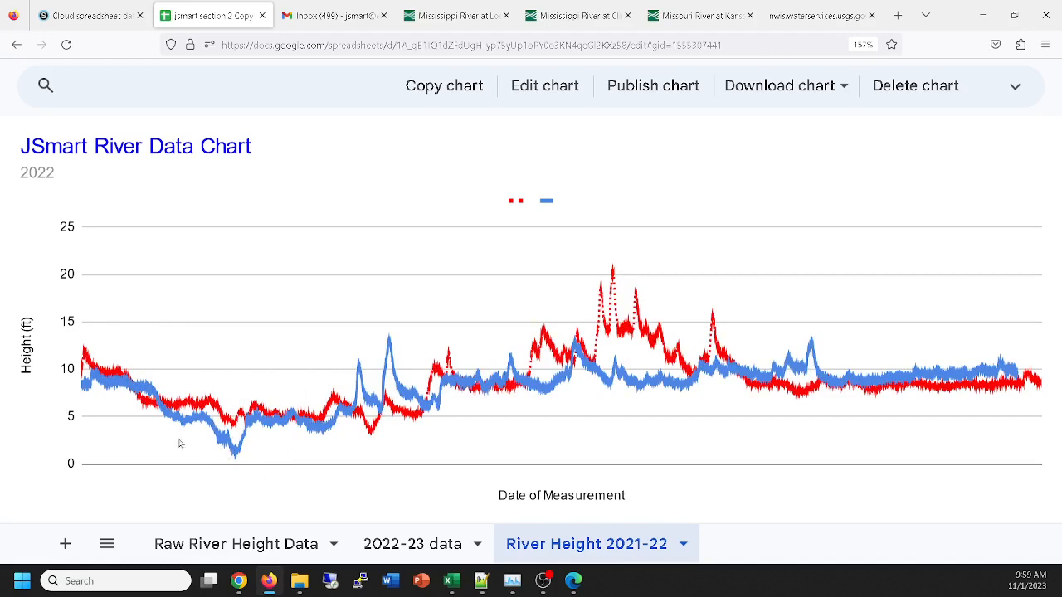
mouse_move(236, 459)
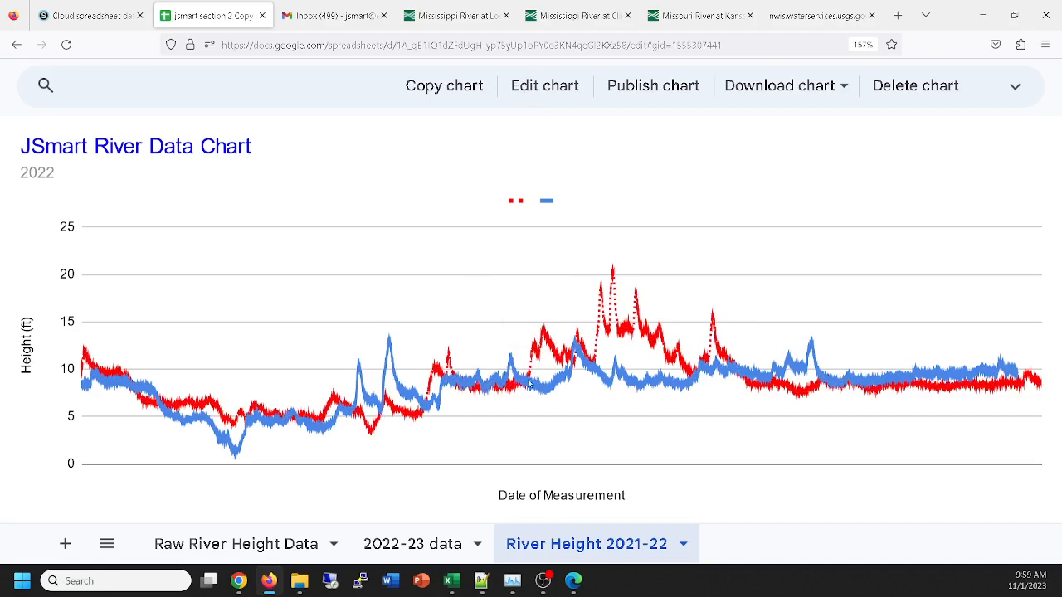
Step: Add Raw River Height Data C1:C34842 as the chart's X-axis and close the chart editor
left_click(529, 86)
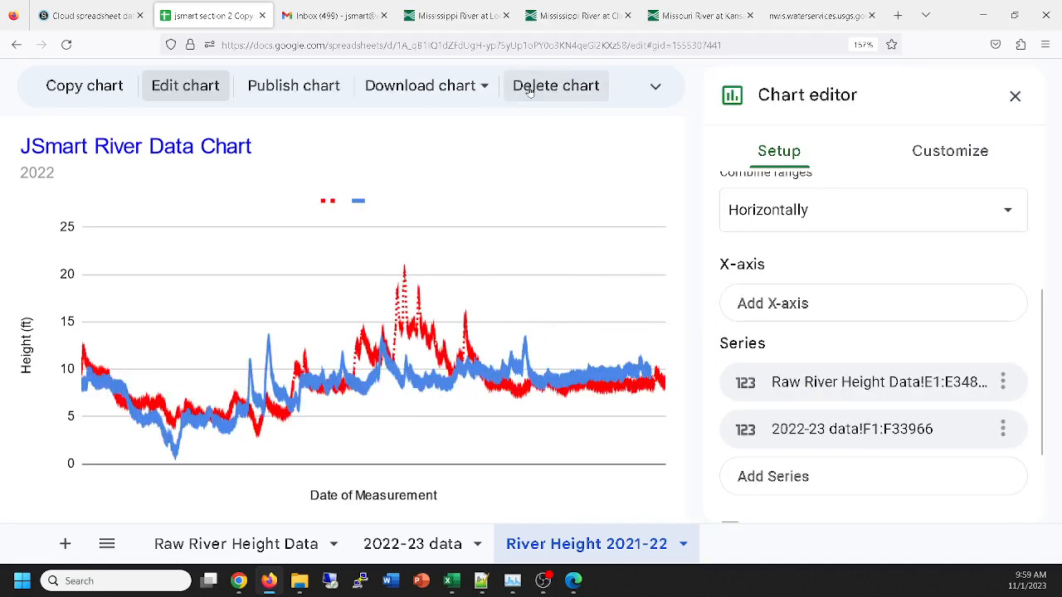
left_click(833, 304)
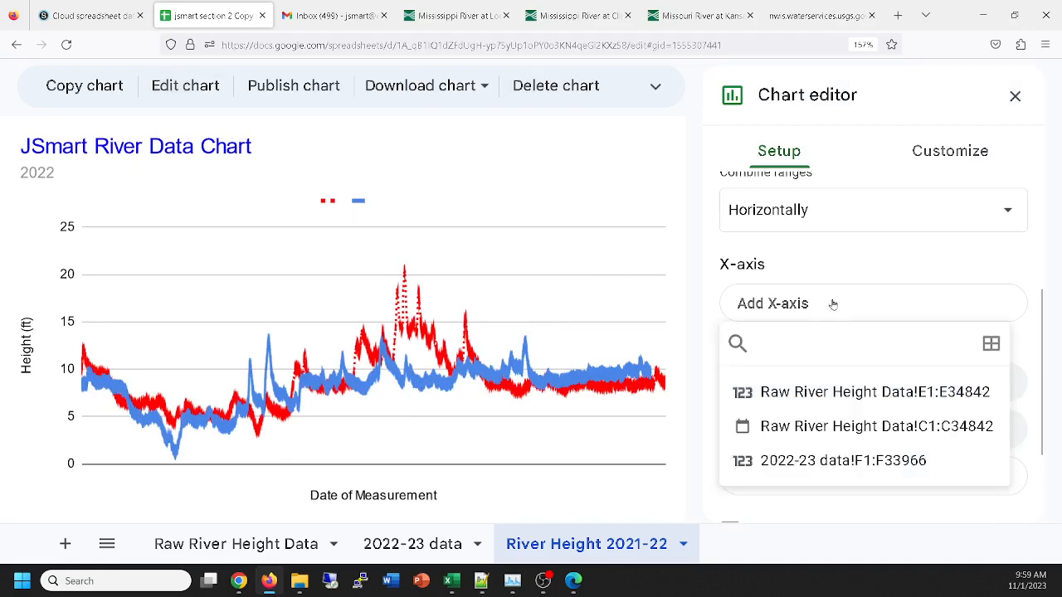
left_click(862, 429)
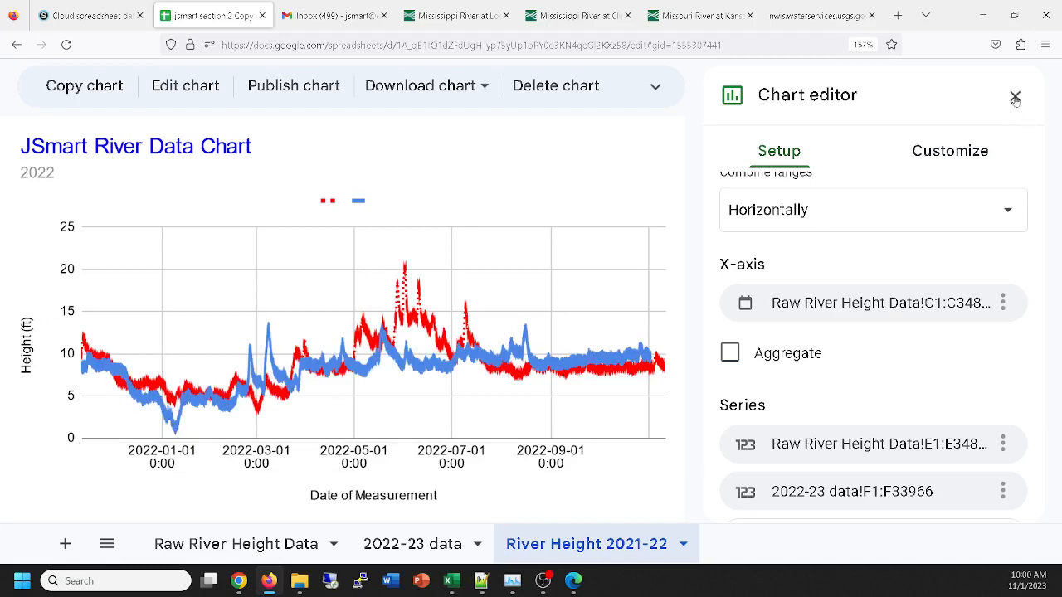
left_click(1014, 95)
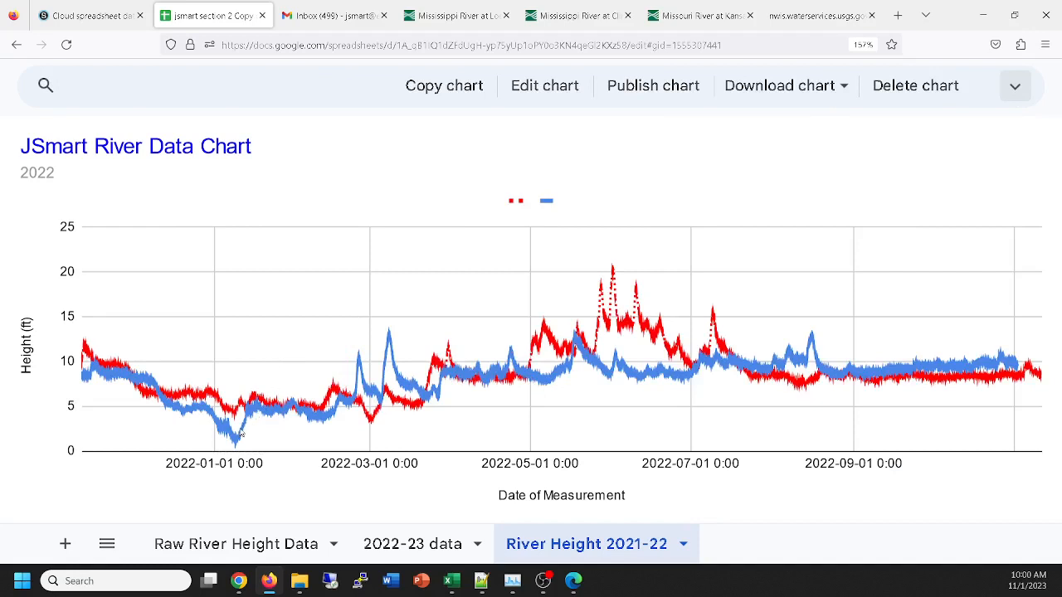
mouse_move(234, 440)
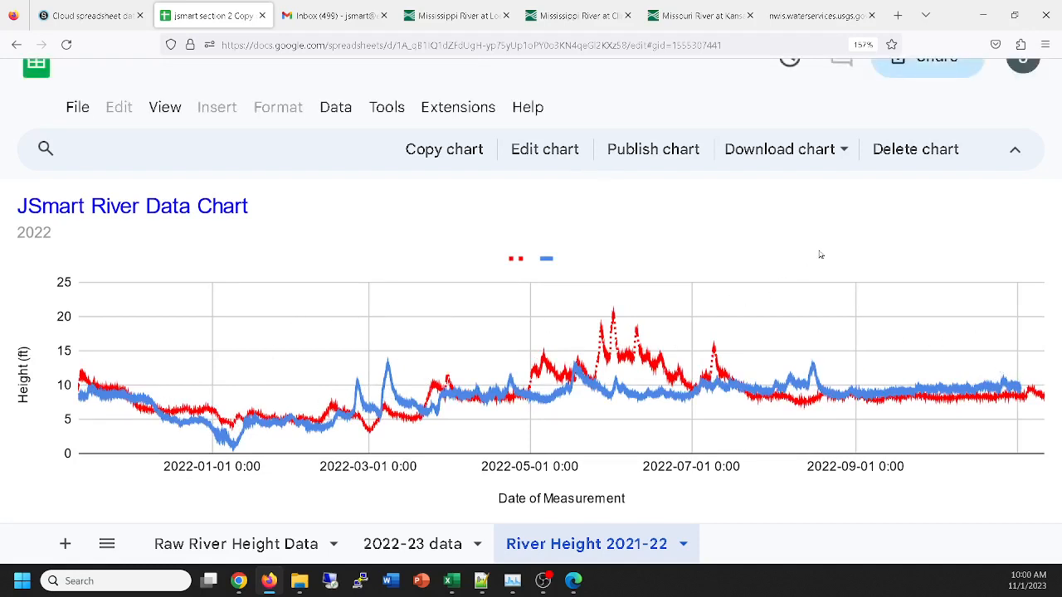
Step: Check the Schoology assignment's Part 2 instruction about time-date information on the horizontal axis and return to the chart
left_click(106, 15)
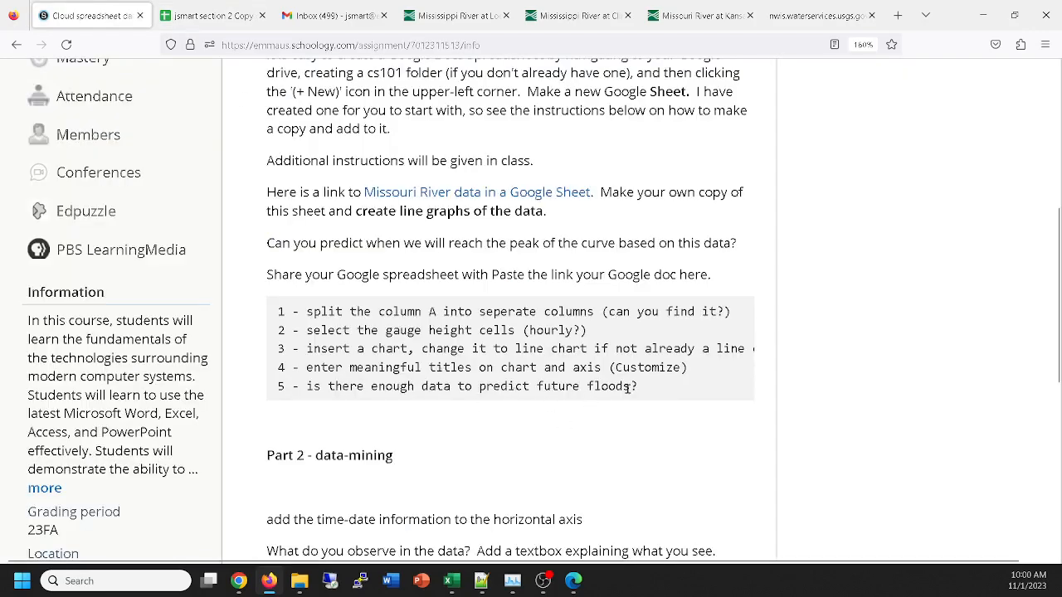
scroll(626, 388, "down", 3)
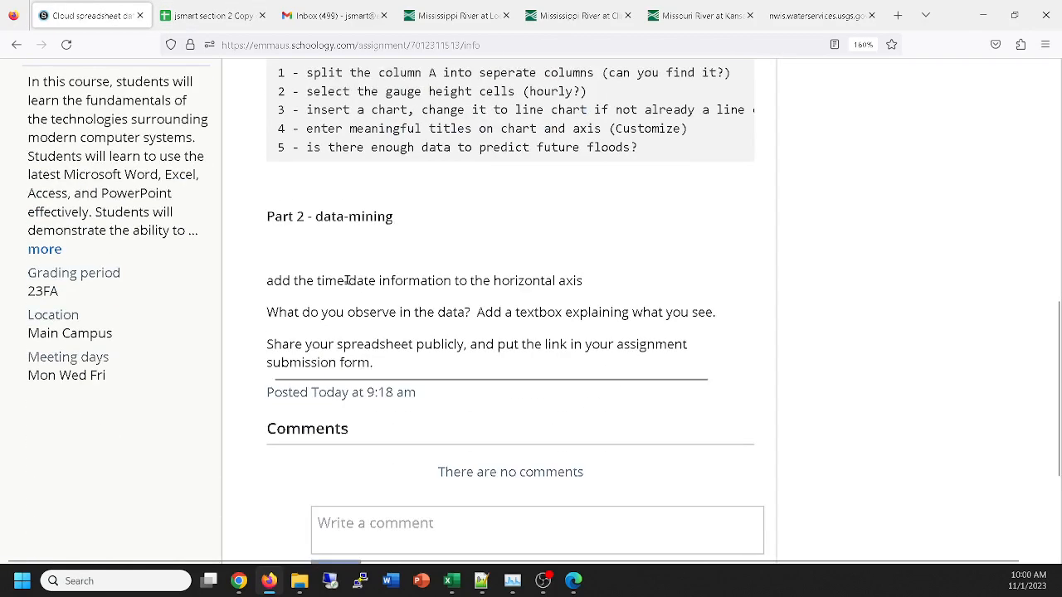
left_click_drag(272, 282, 583, 291)
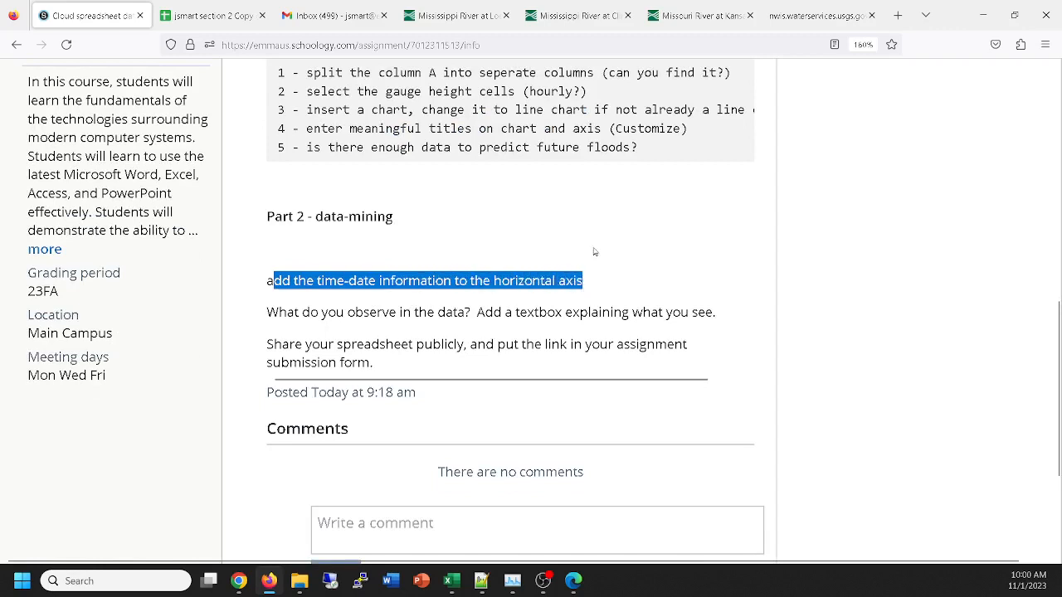
left_click(196, 18)
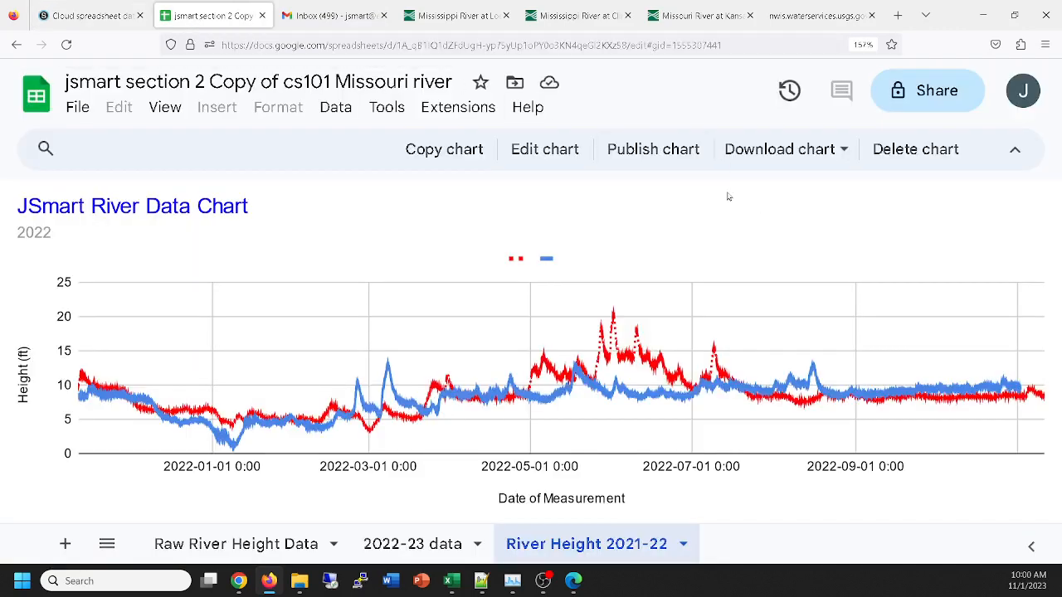
Step: Reopen the chart for editing and review its chart type, data range, X-axis and series
left_click(547, 147)
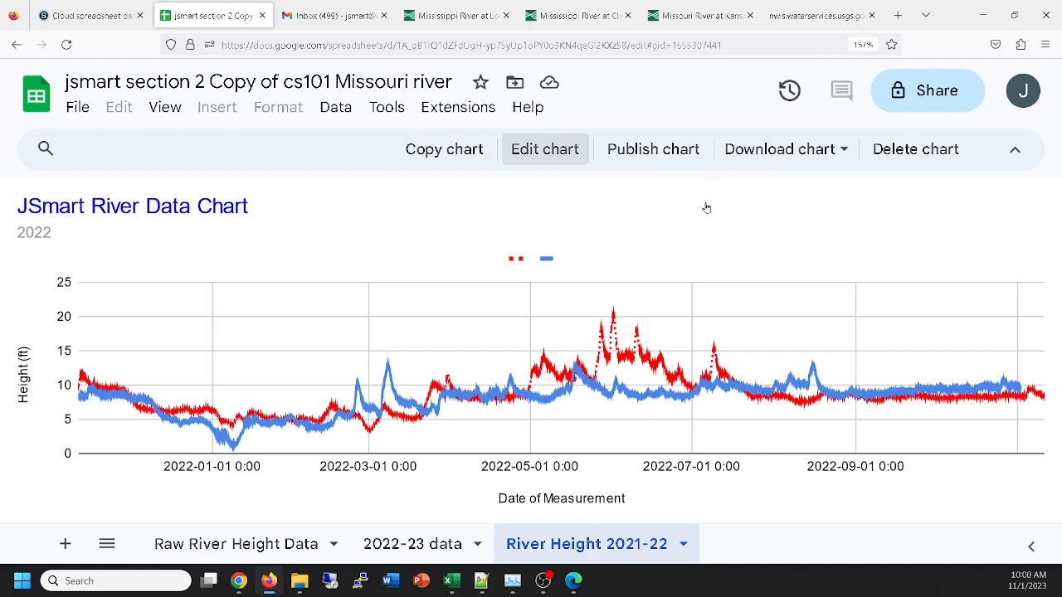
scroll(885, 406, "down", 3)
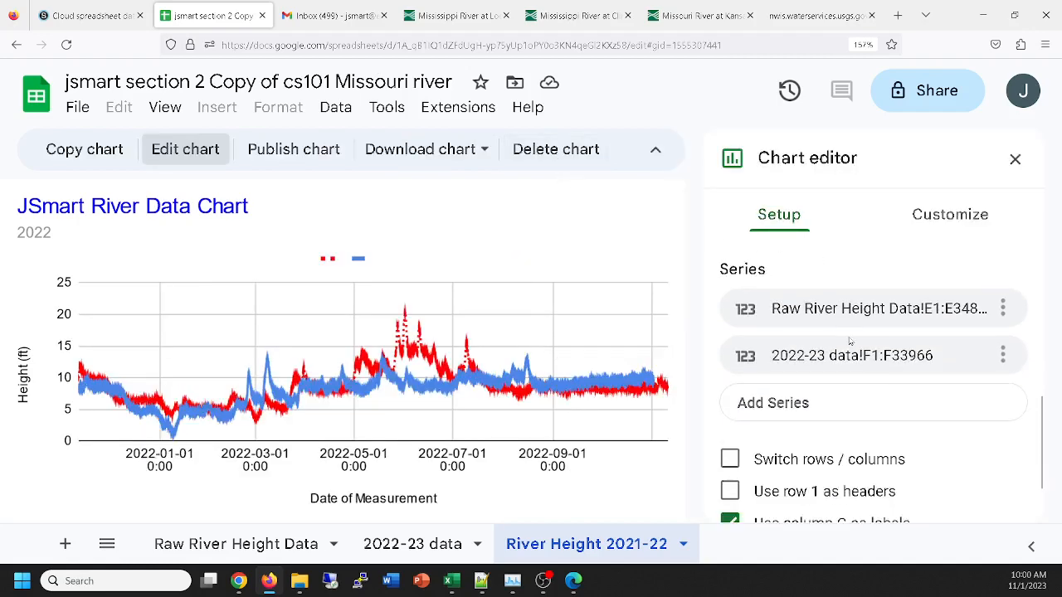
scroll(904, 399, "up", 3)
scroll(904, 399, "up", 3)
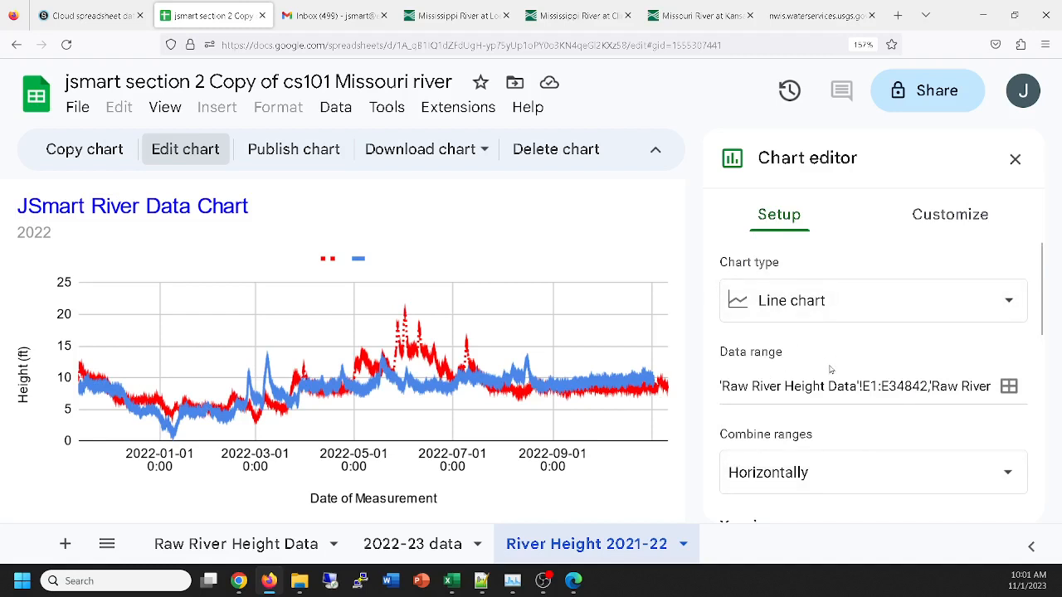
scroll(867, 319, "down", 3)
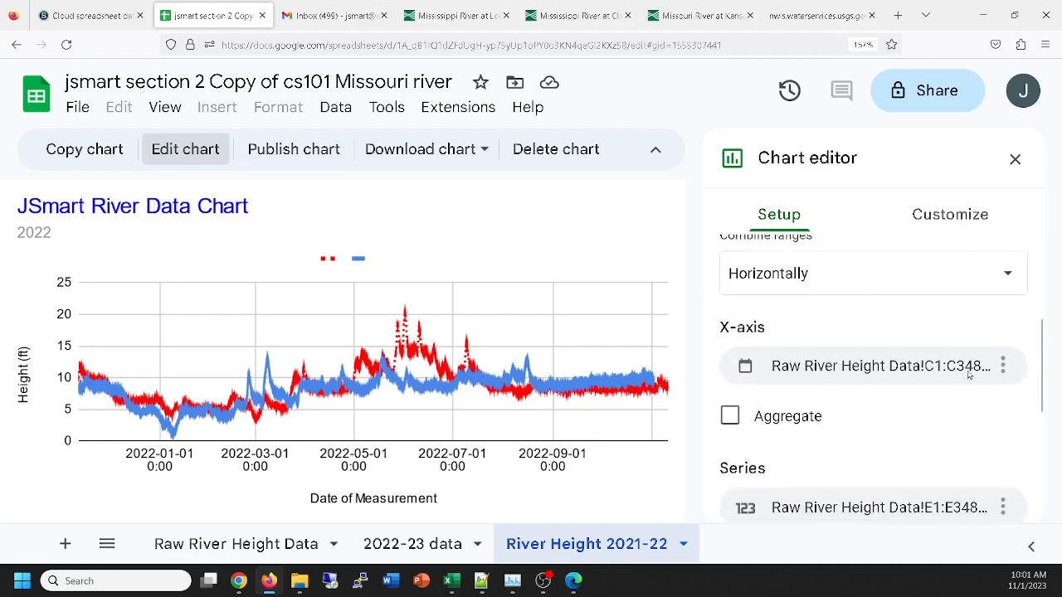
scroll(920, 372, "down", 2)
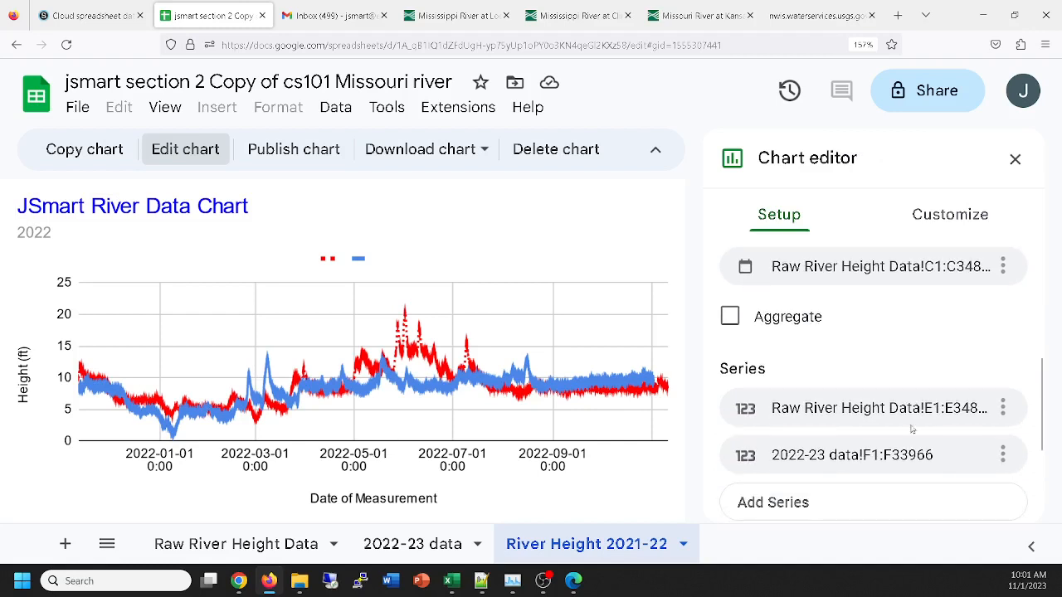
scroll(888, 440, "up", 3)
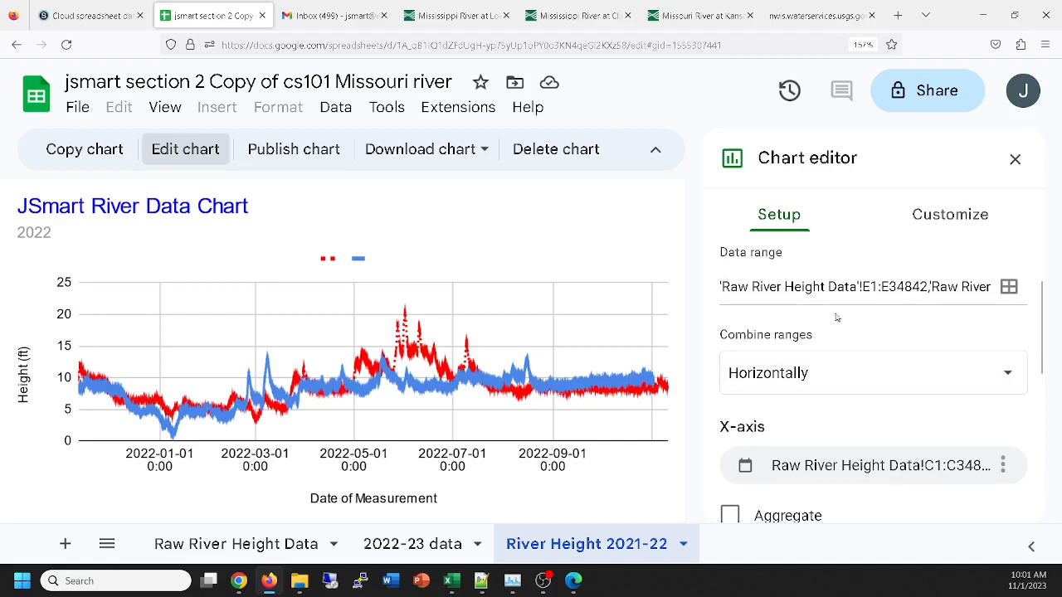
scroll(886, 418, "down", 4)
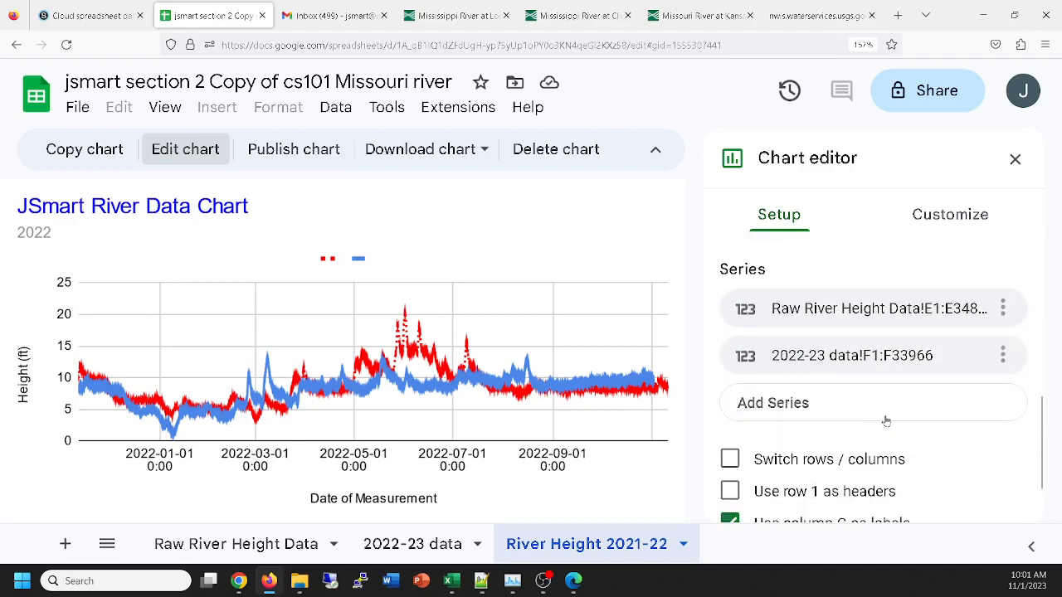
scroll(885, 422, "up", 3)
scroll(885, 423, "up", 3)
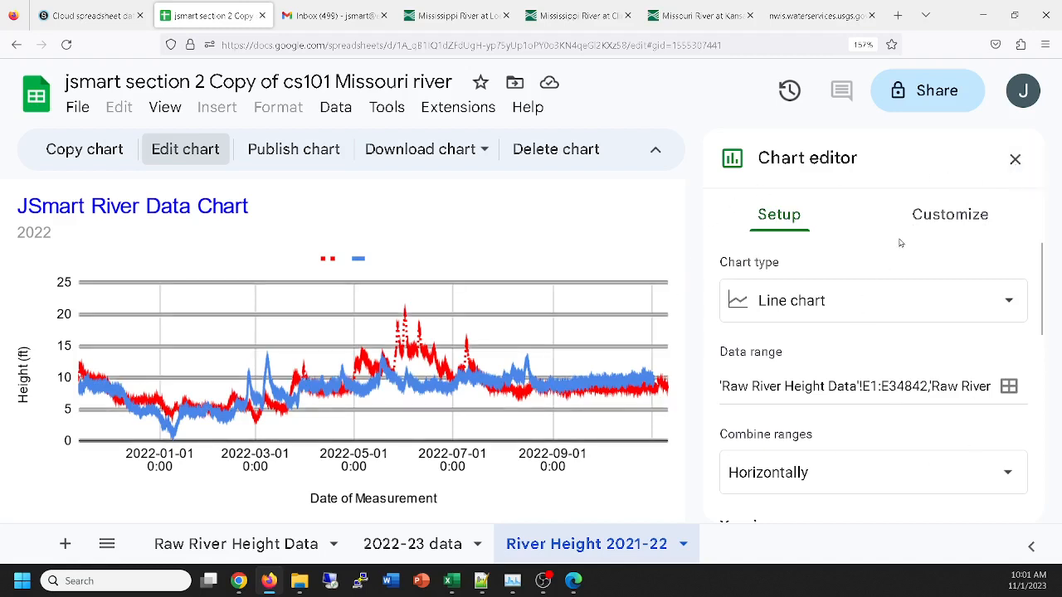
Step: Look over the chart's customization categories and the available options for combining its data ranges
left_click(919, 220)
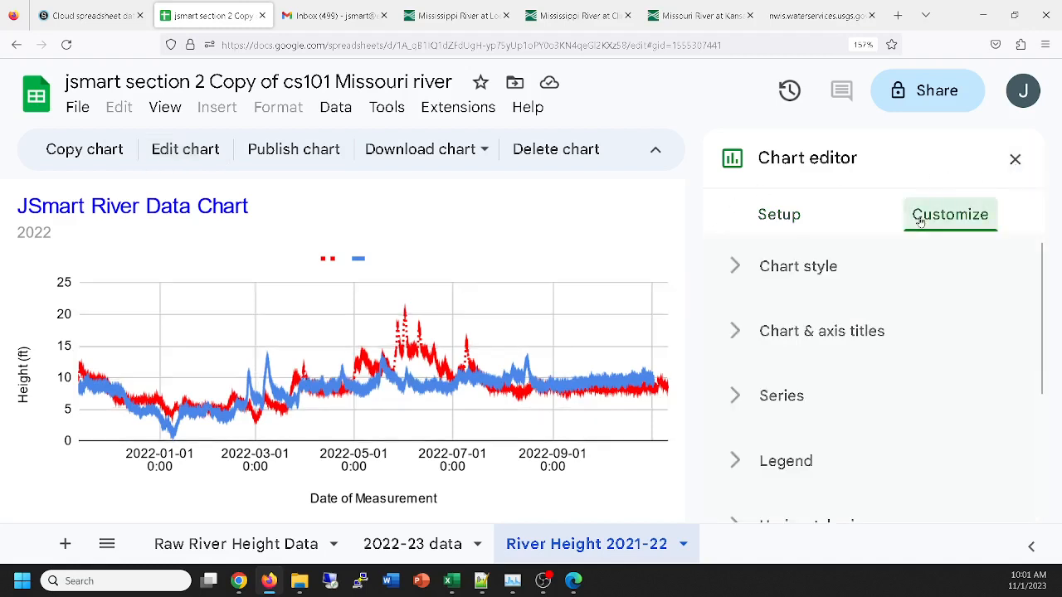
left_click(768, 215)
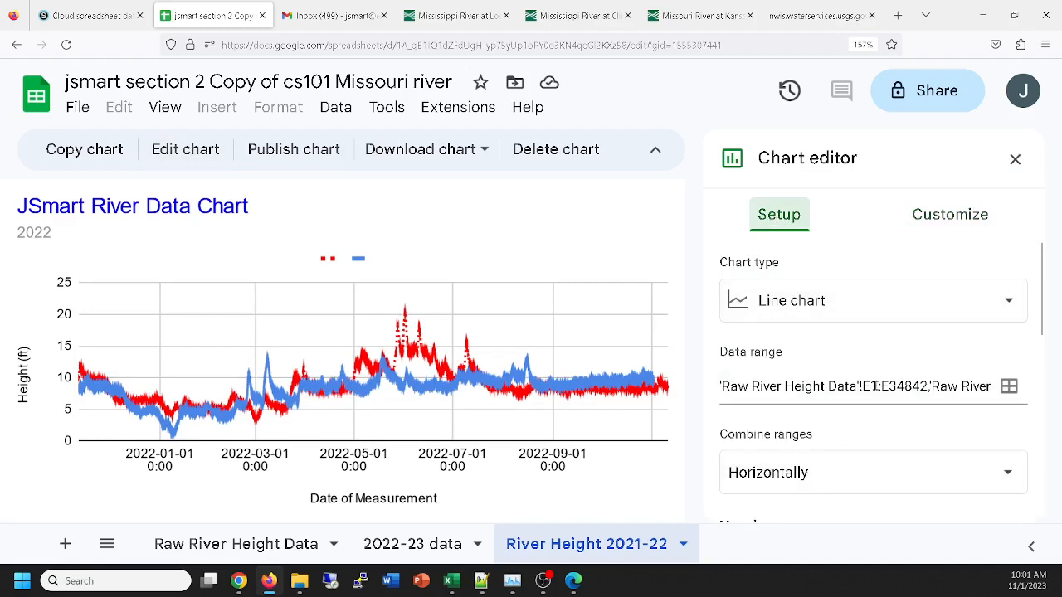
scroll(875, 390, "down", 4)
scroll(878, 390, "down", 1)
scroll(862, 340, "up", 2)
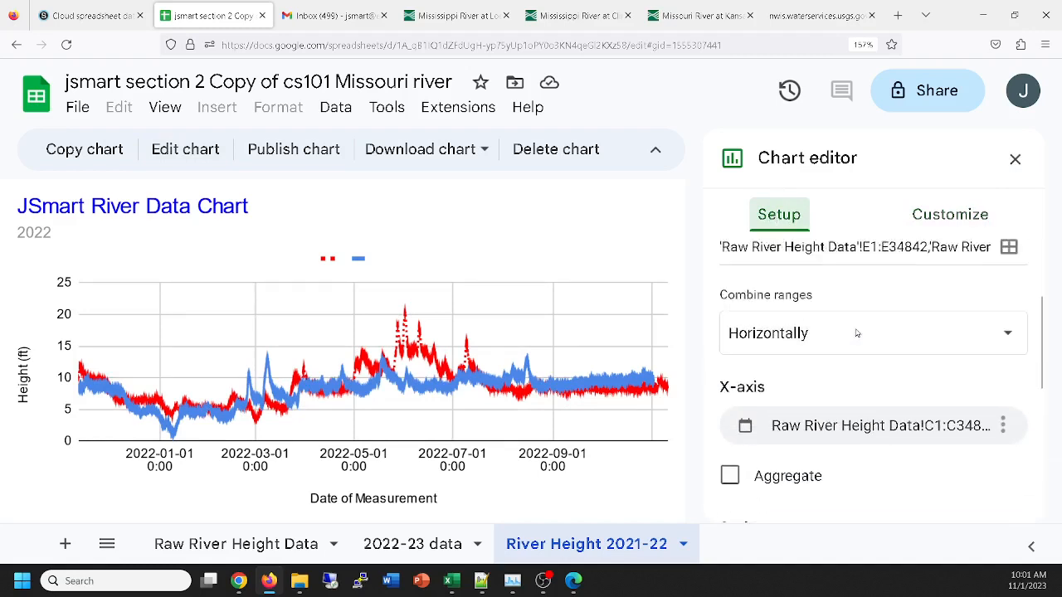
left_click(797, 375)
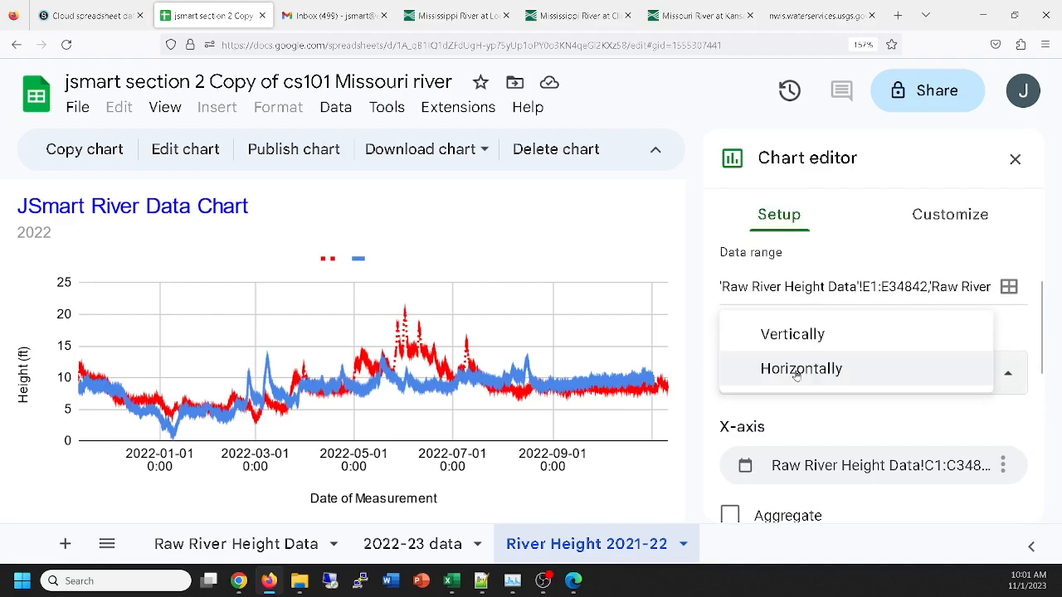
left_click(871, 420)
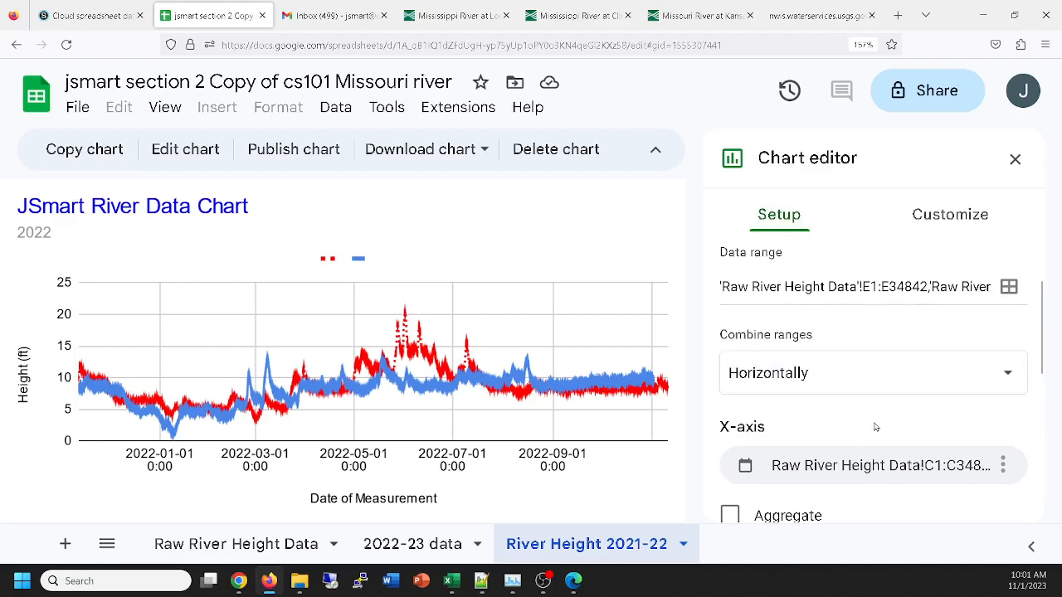
Step: Try the Aggregate option on the chart's X-axis and switch it off again
scroll(874, 425, "down", 1)
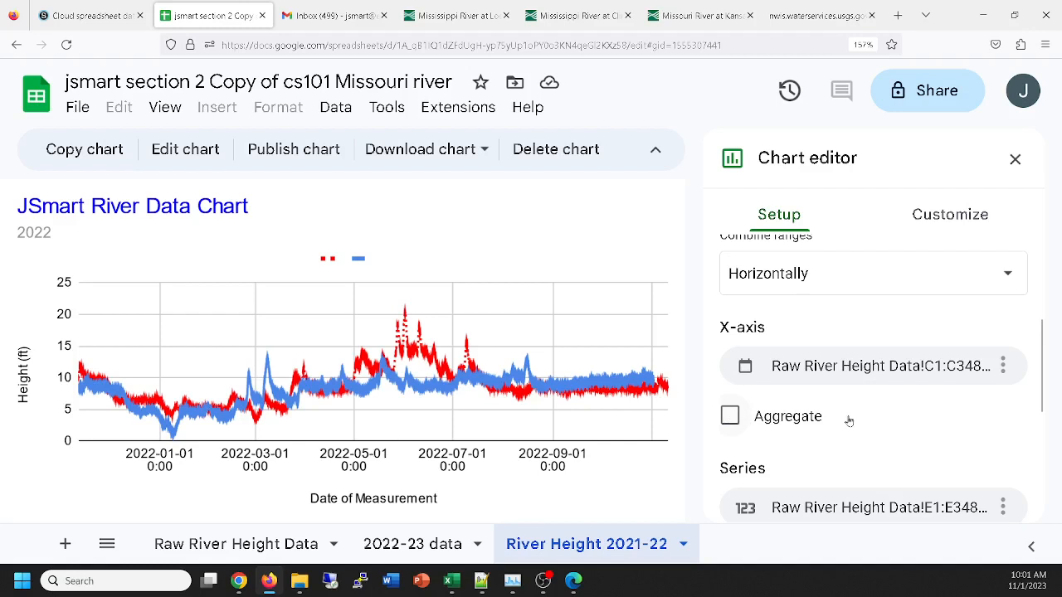
left_click(732, 419)
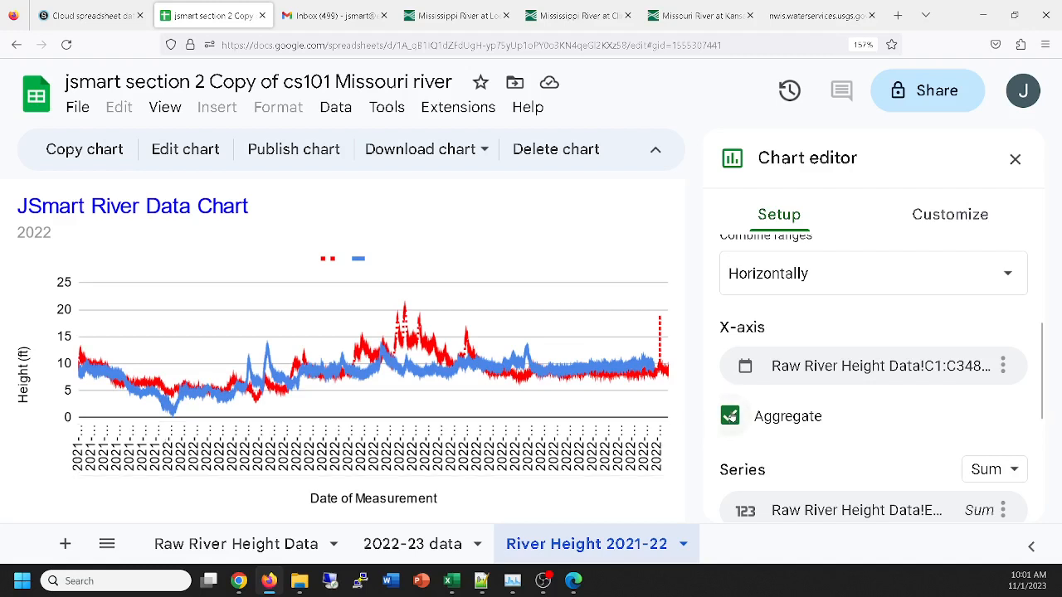
scroll(913, 431, "down", 2)
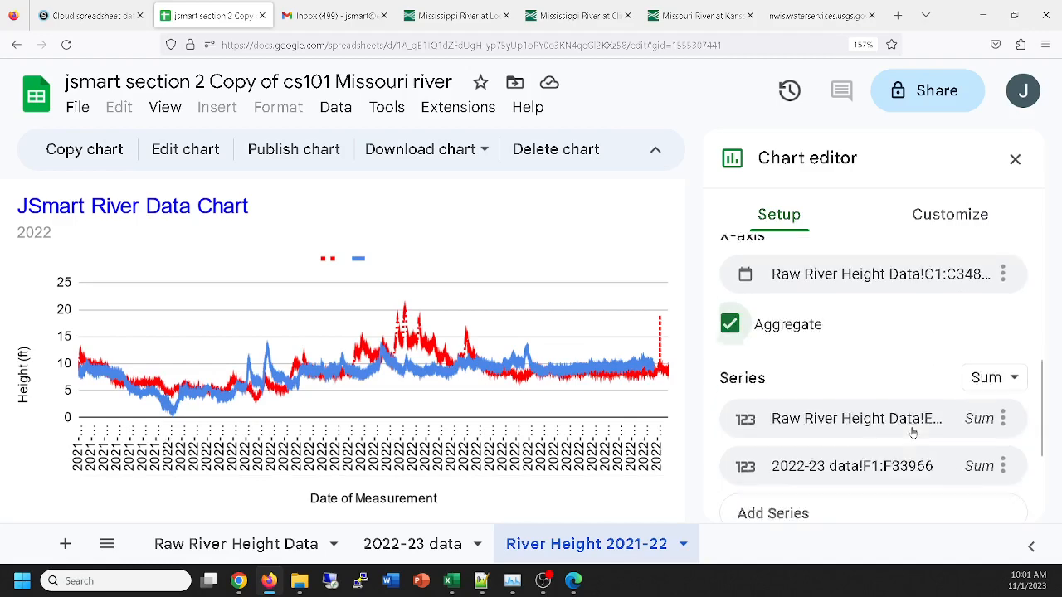
scroll(913, 432, "down", 2)
scroll(931, 301, "up", 2)
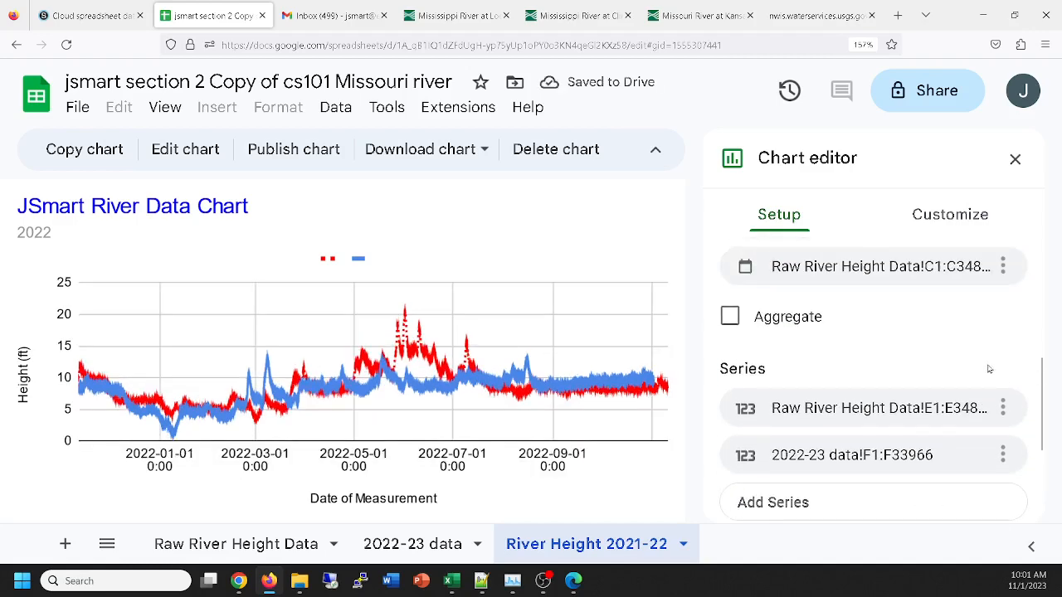
Step: Review the chart's series and label options, and compare the datetime columns on the Raw River Height Data and 2022-23 data sheets
scroll(867, 407, "down", 2)
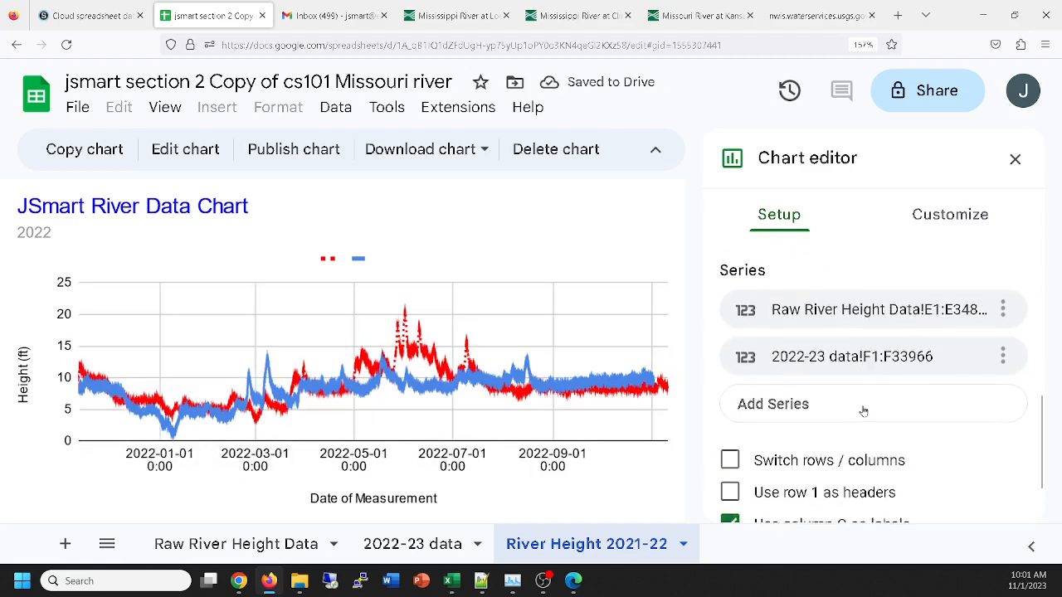
scroll(863, 411, "up", 2)
scroll(834, 407, "down", 4)
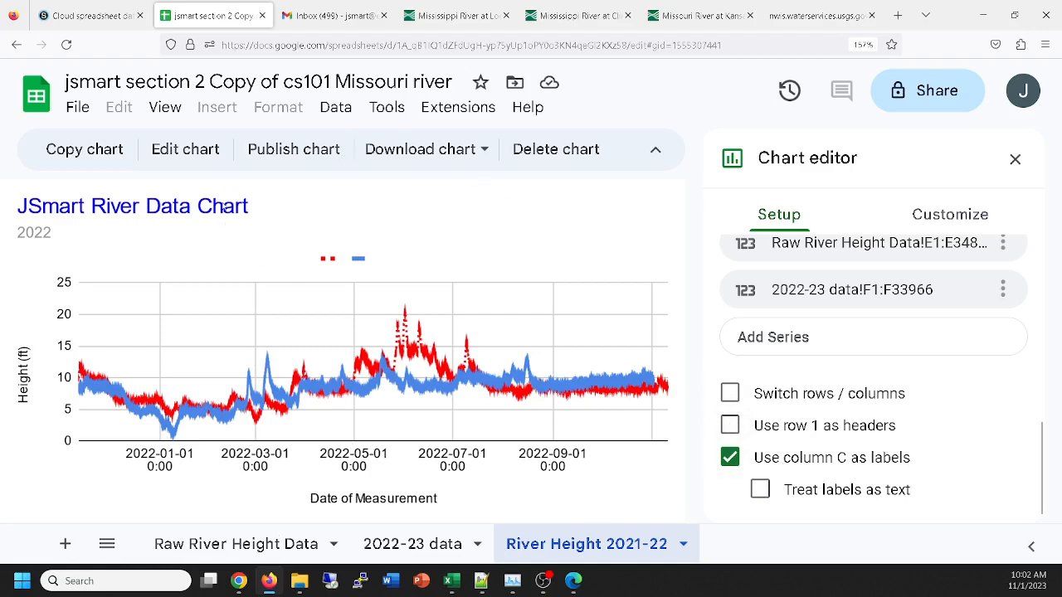
left_click(237, 549)
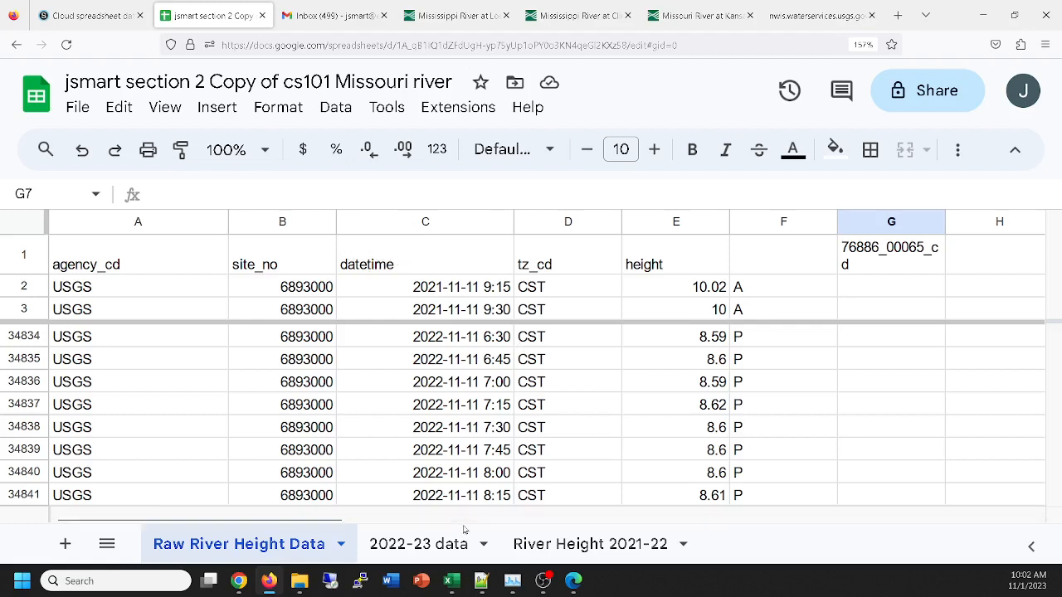
left_click(408, 544)
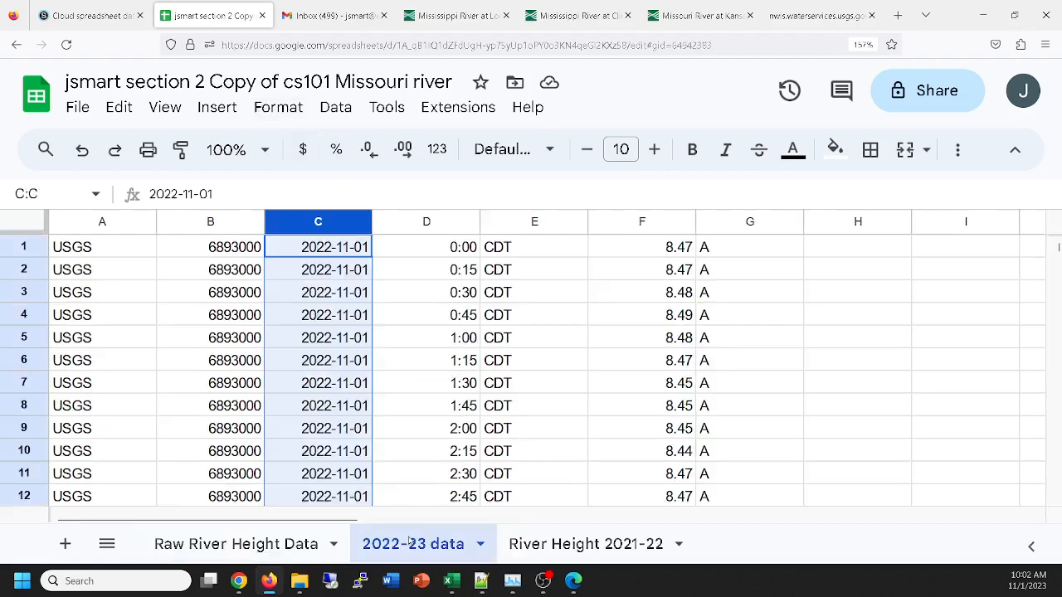
left_click(582, 546)
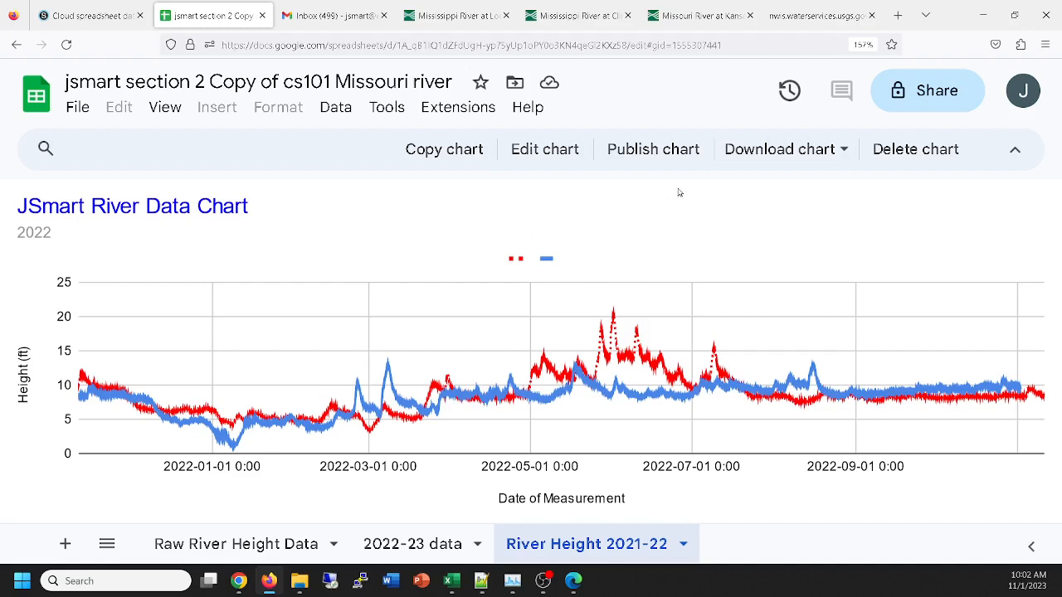
left_click(533, 151)
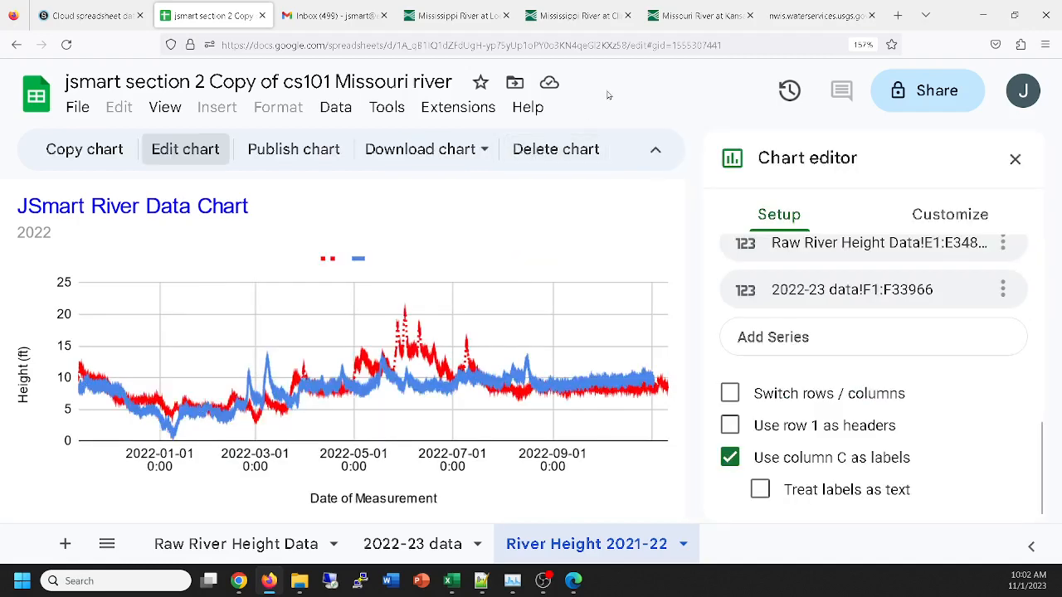
left_click(898, 14)
left_click(601, 49)
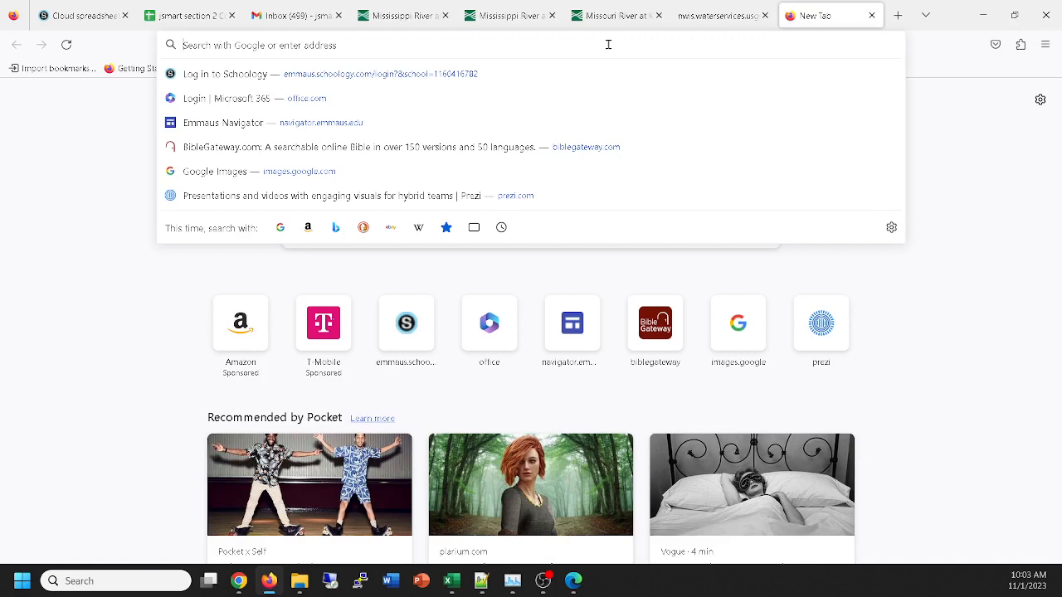
left_click(872, 15)
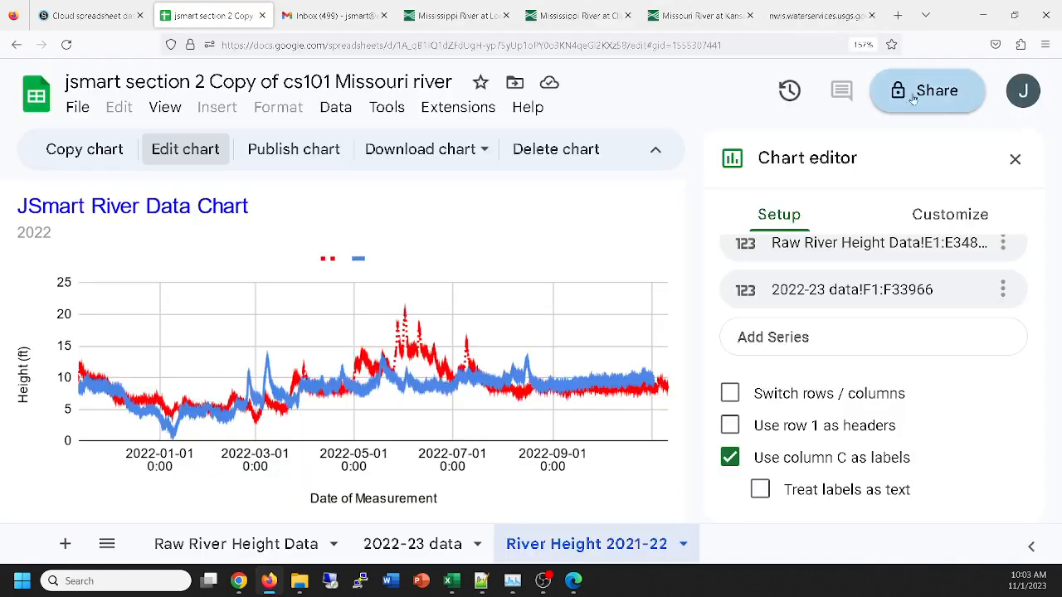
Step: Close the chart editor and inspect individual data points on the two plotted river-height lines
left_click(1017, 159)
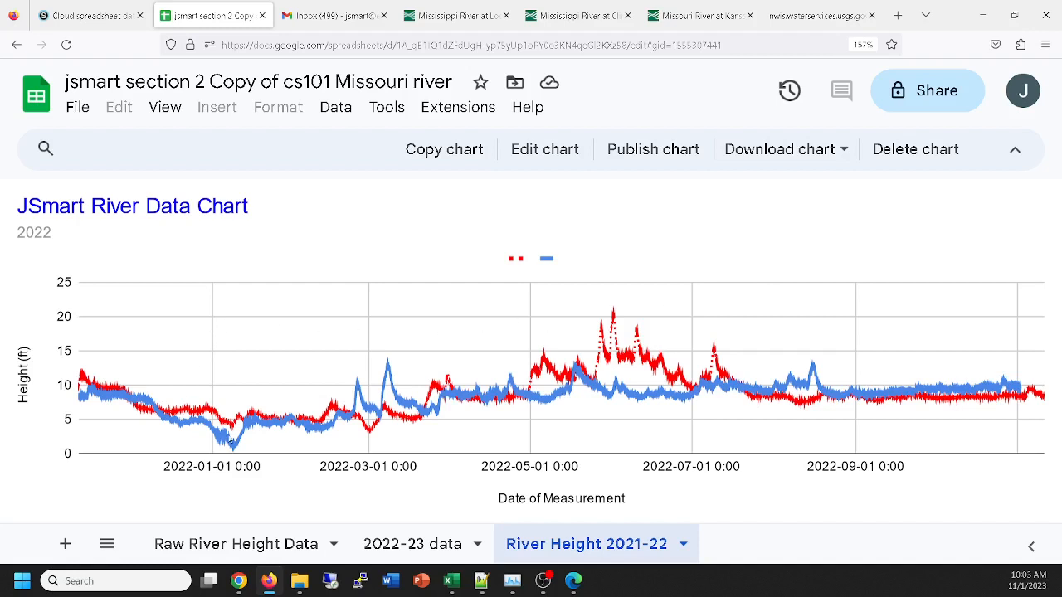
mouse_move(265, 420)
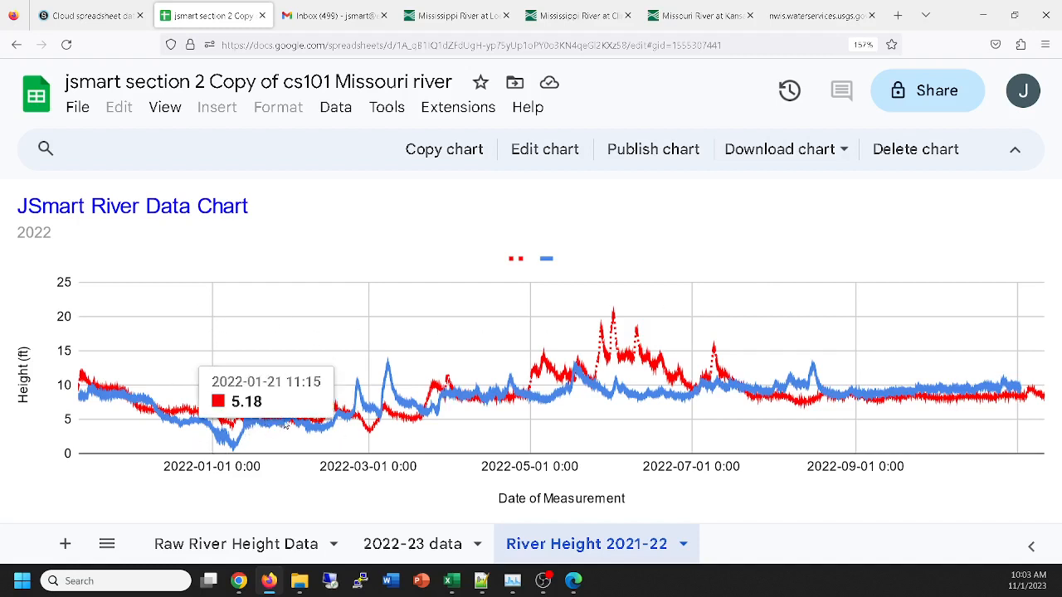
mouse_move(653, 315)
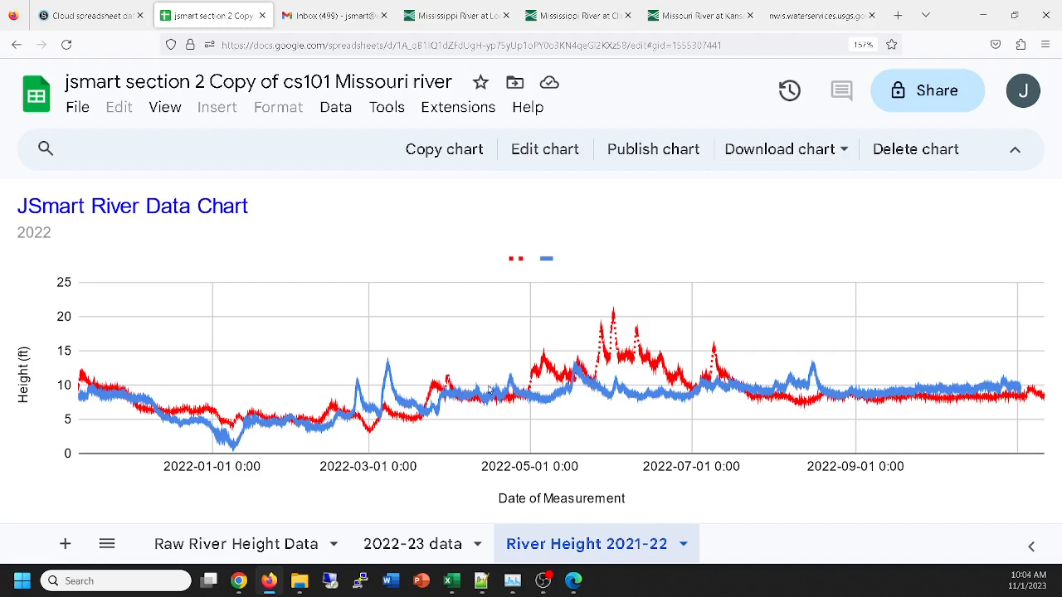
Step: Check the USGS gage-height records and the Missouri River at Kansas City download page, and return to the spreadsheet
left_click(828, 16)
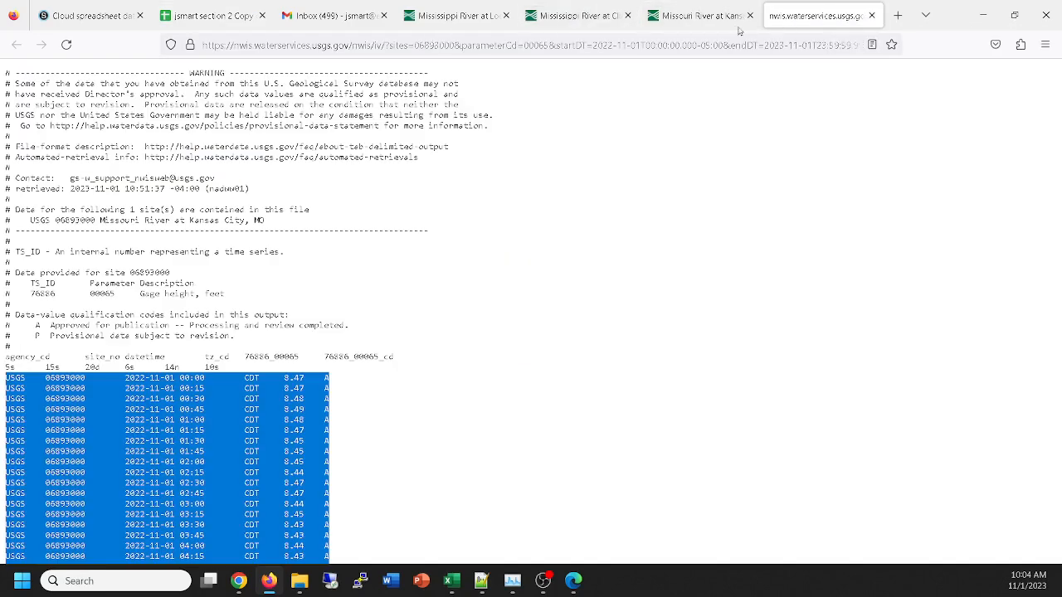
left_click(678, 18)
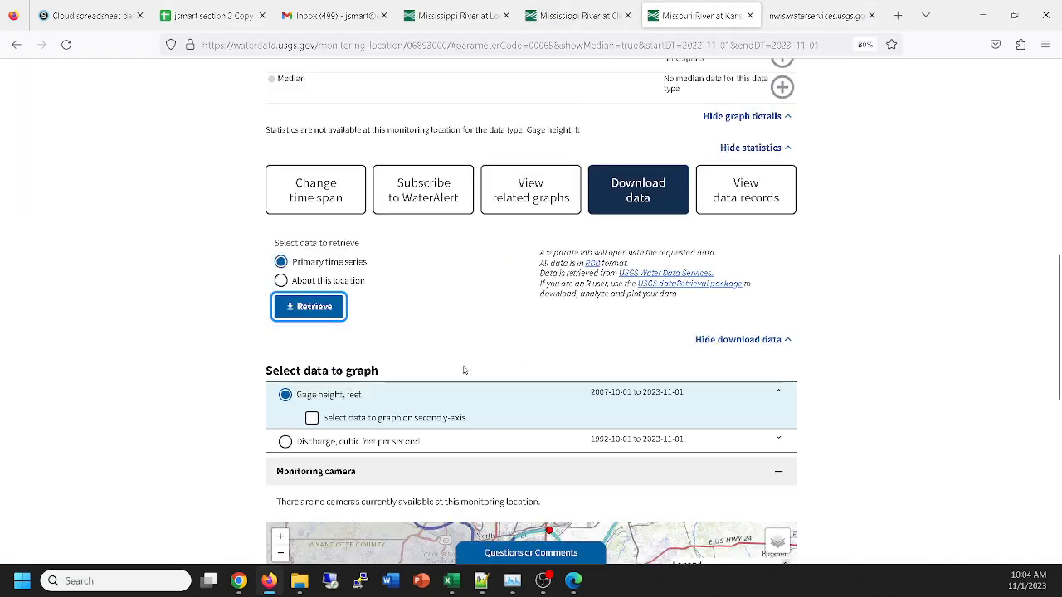
scroll(462, 291, "down", 3)
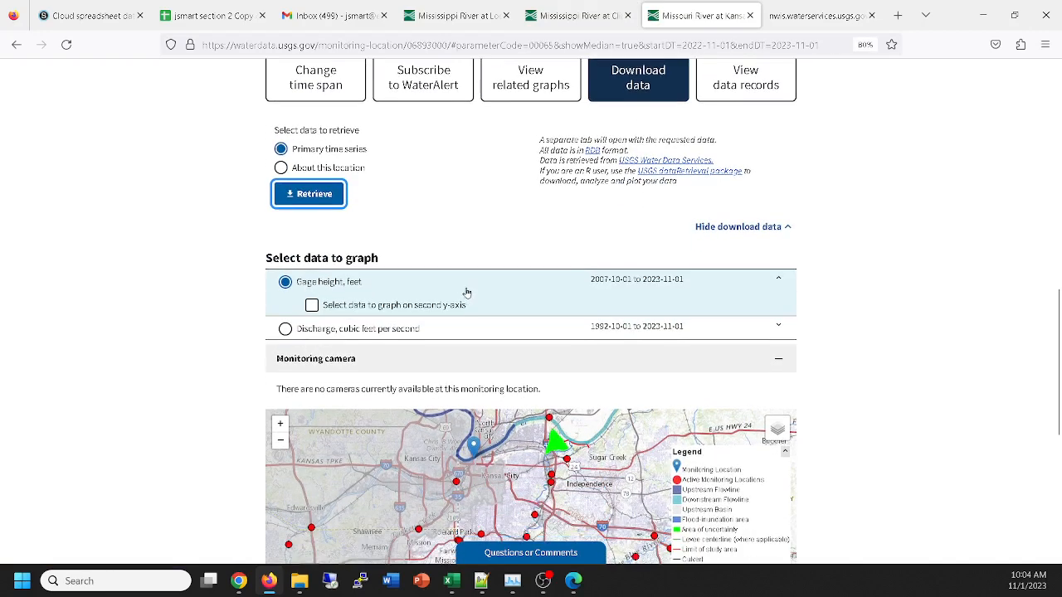
scroll(465, 291, "up", 2)
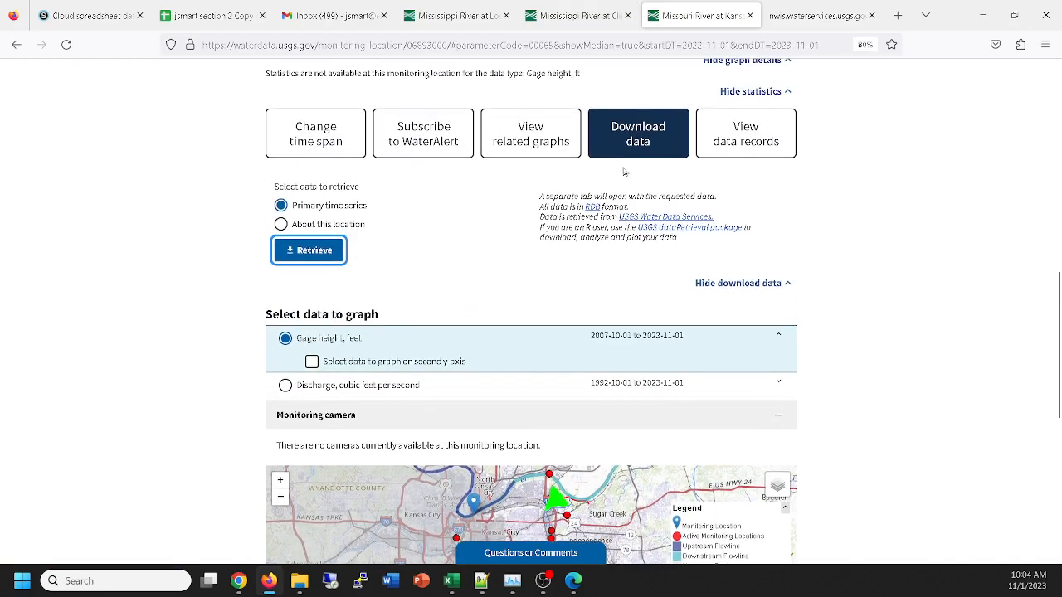
left_click(802, 19)
scroll(435, 278, "down", 3)
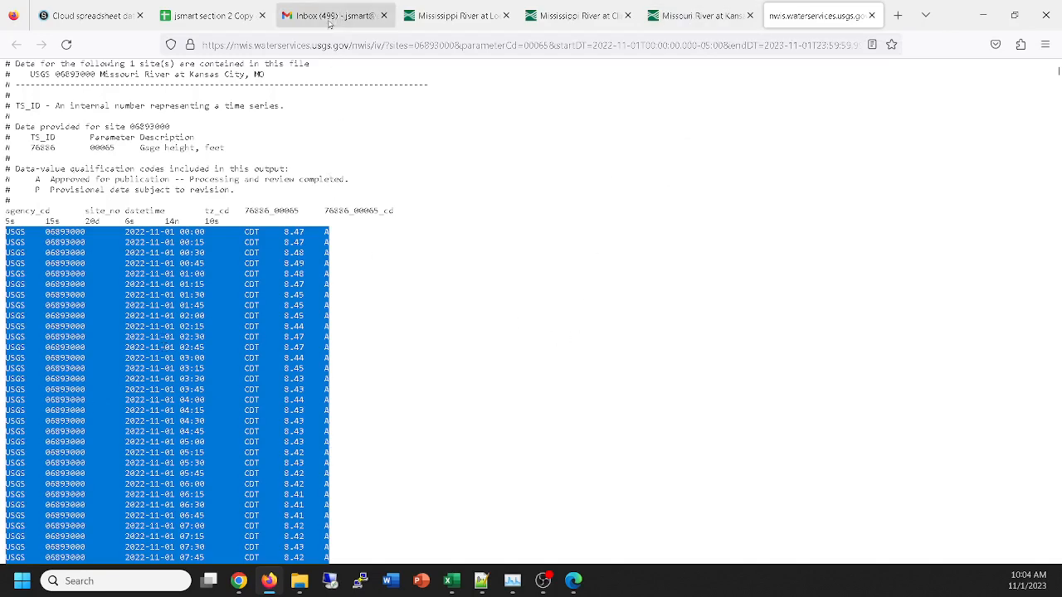
left_click(216, 20)
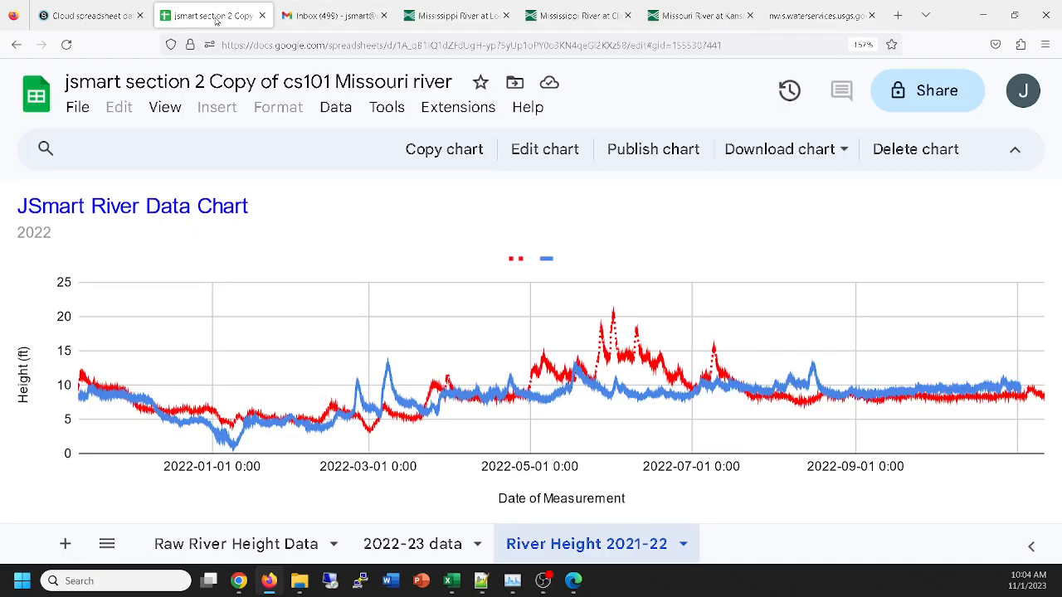
Step: Add a new sheet after 2022-23 data and paste the copied USGS gage-height records at A1
left_click(394, 548)
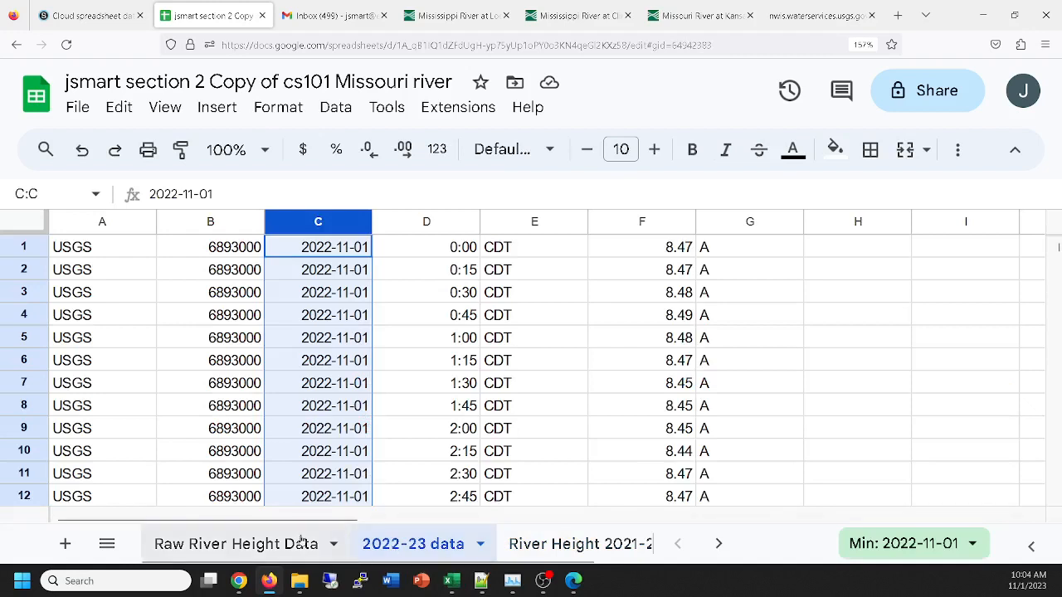
left_click(66, 545)
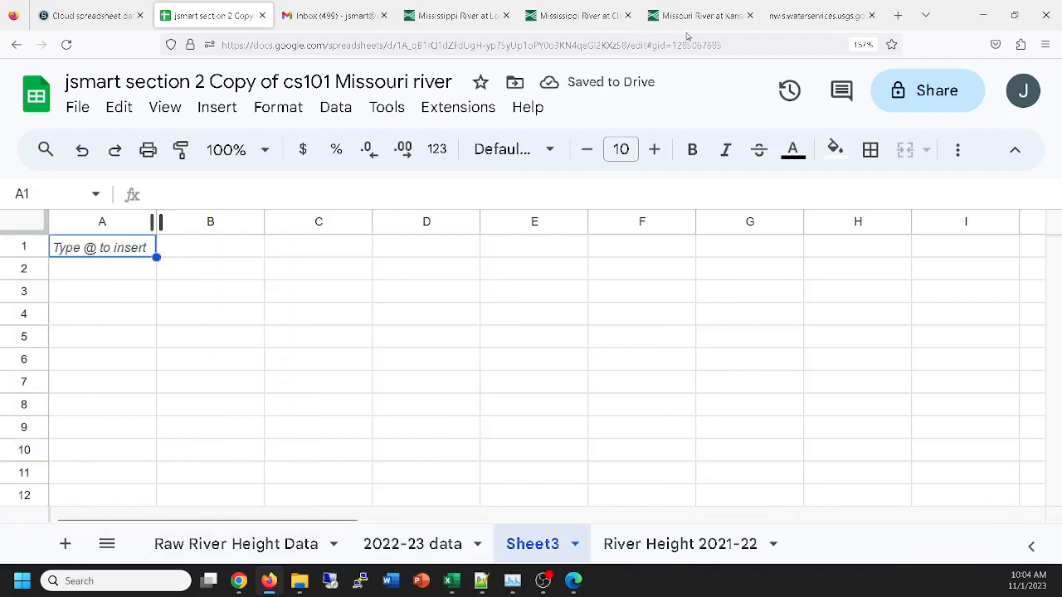
left_click(784, 11)
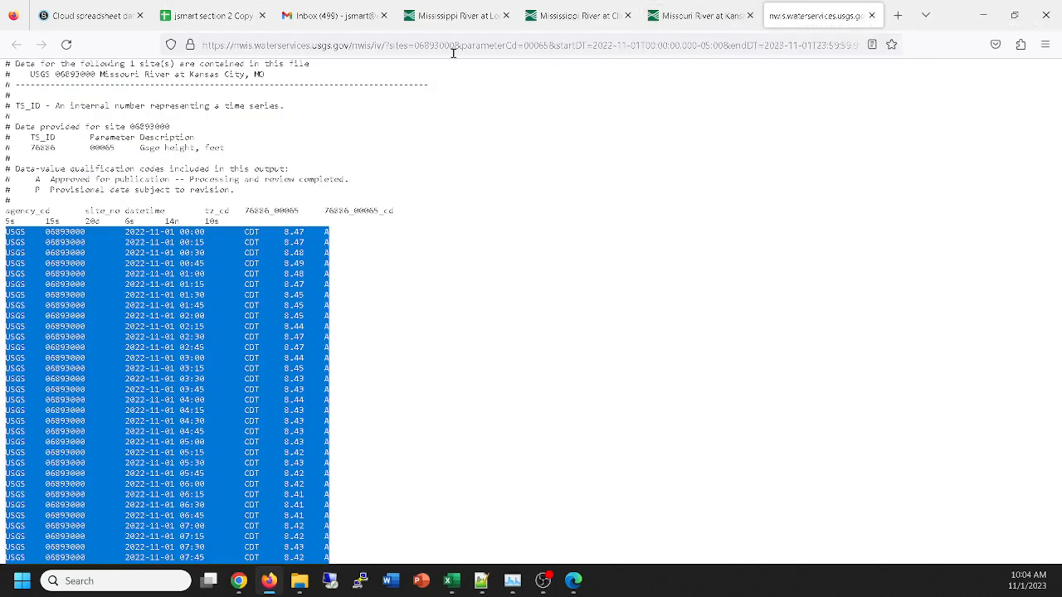
left_click(201, 23)
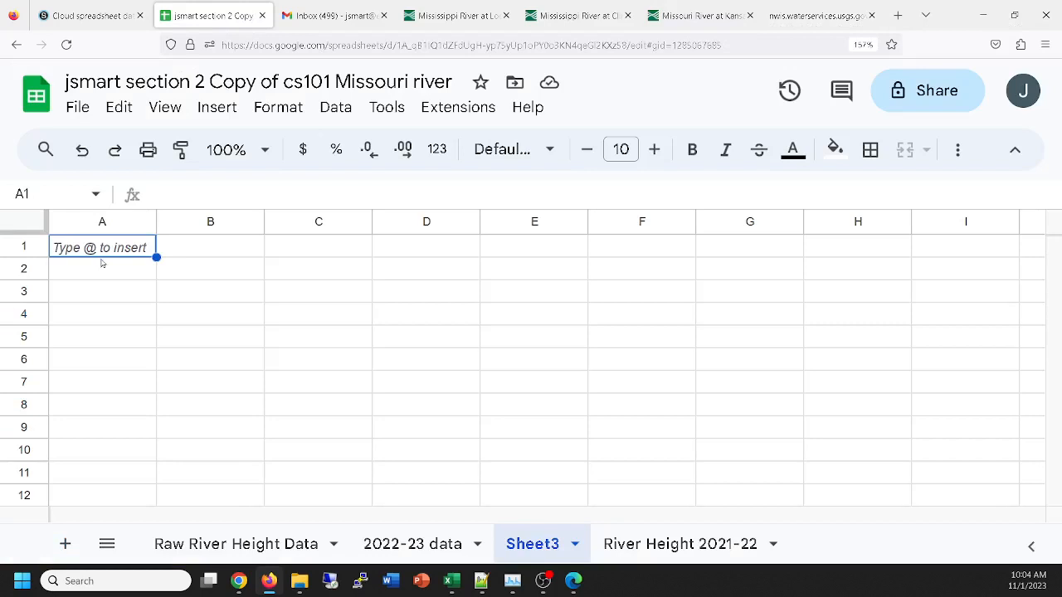
key("ctrl+v")
Step: Split the pasted records in column A into separate columns with an automatically detected separator
left_click(88, 220)
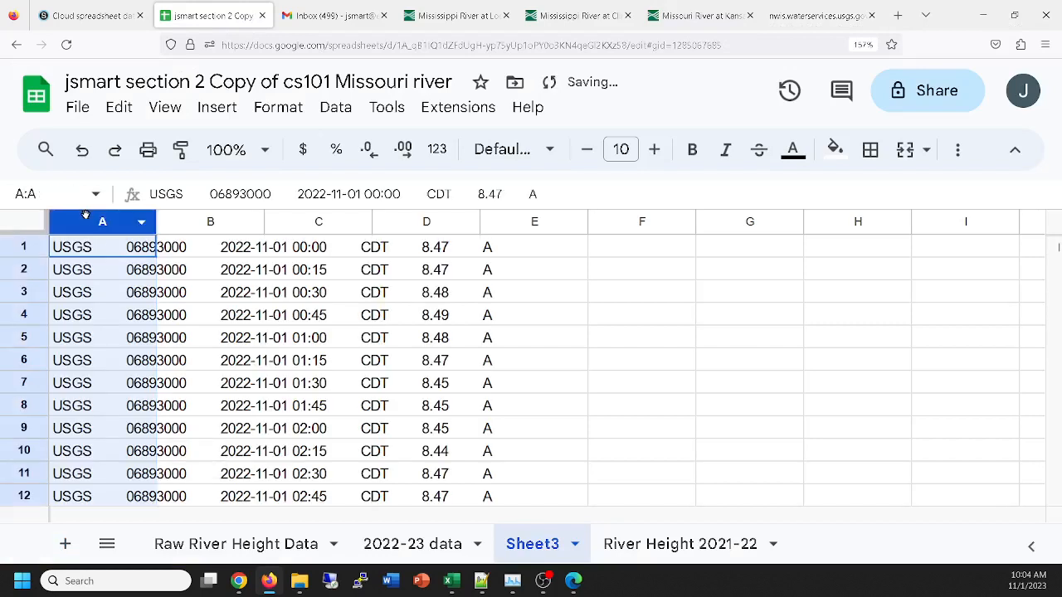
left_click(335, 107)
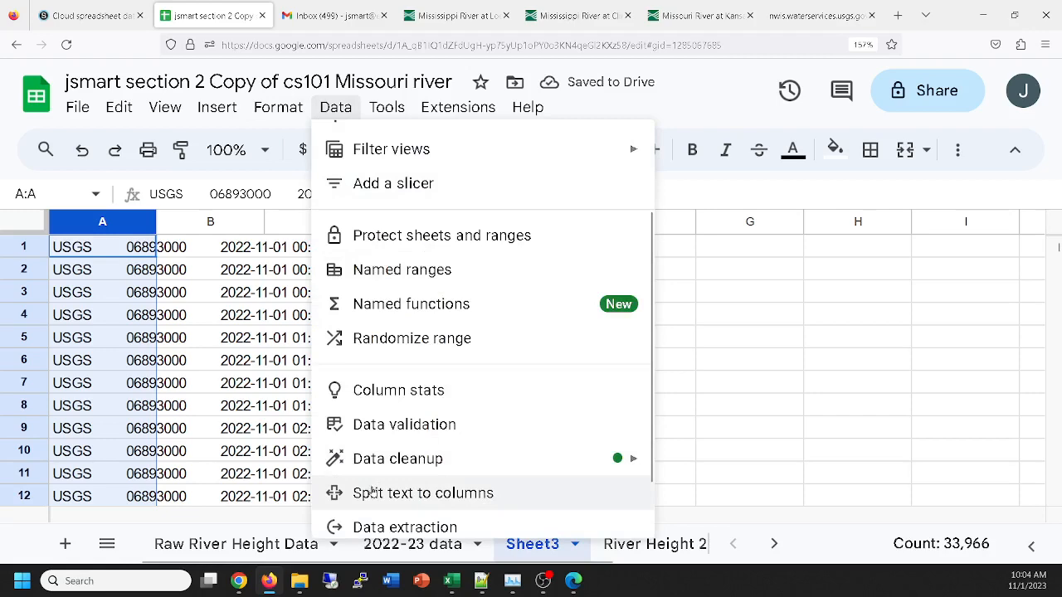
left_click(373, 492)
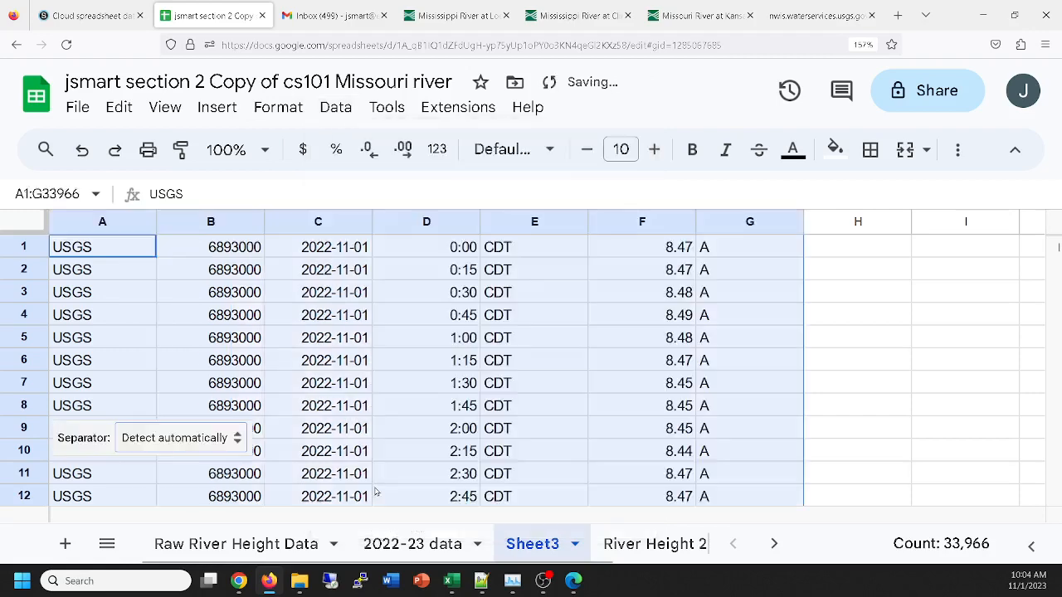
left_click(442, 230)
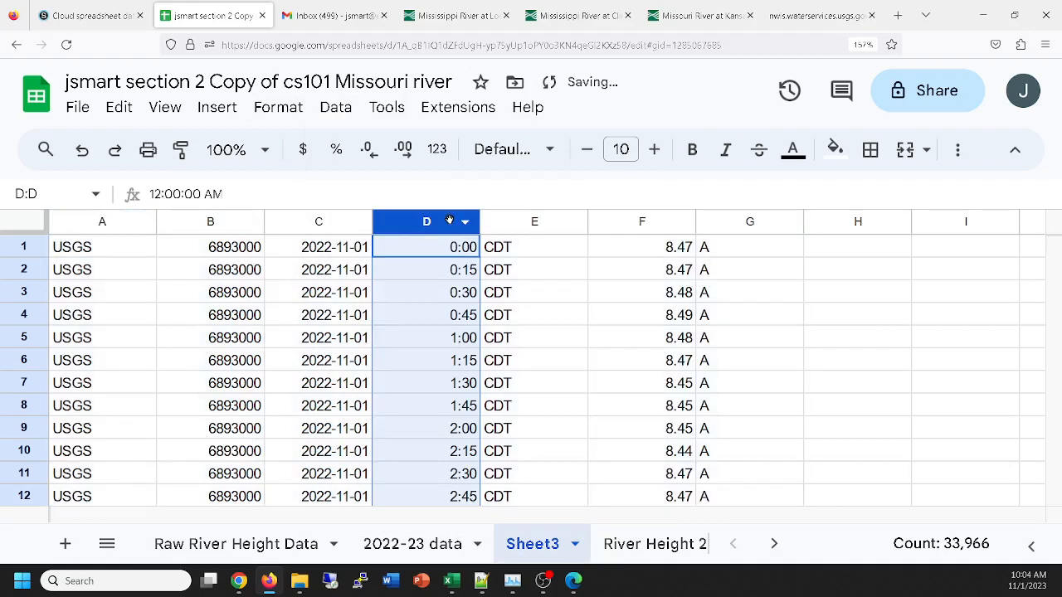
left_click(217, 108)
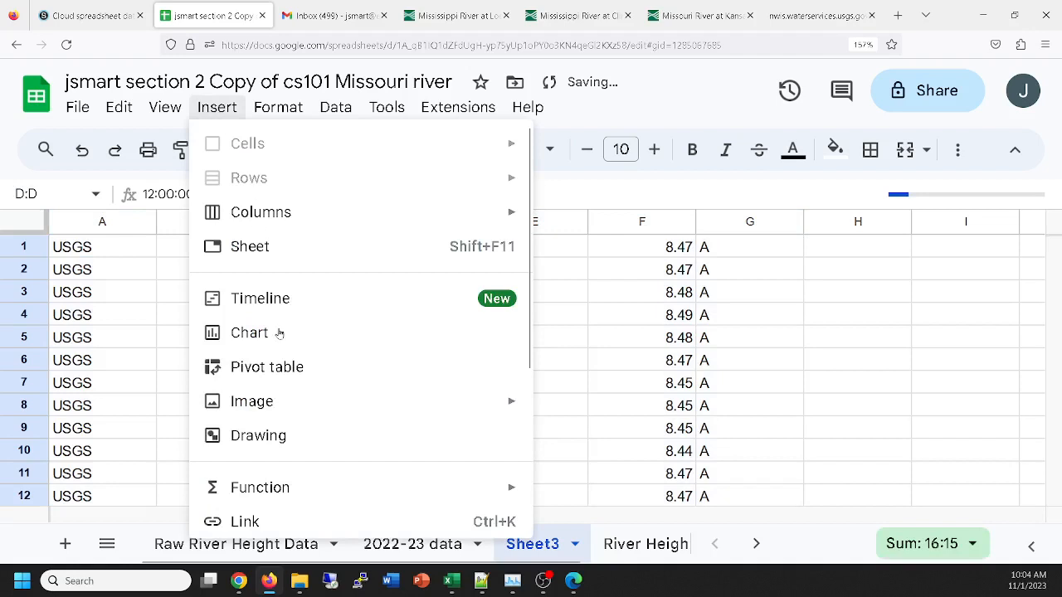
left_click(249, 332)
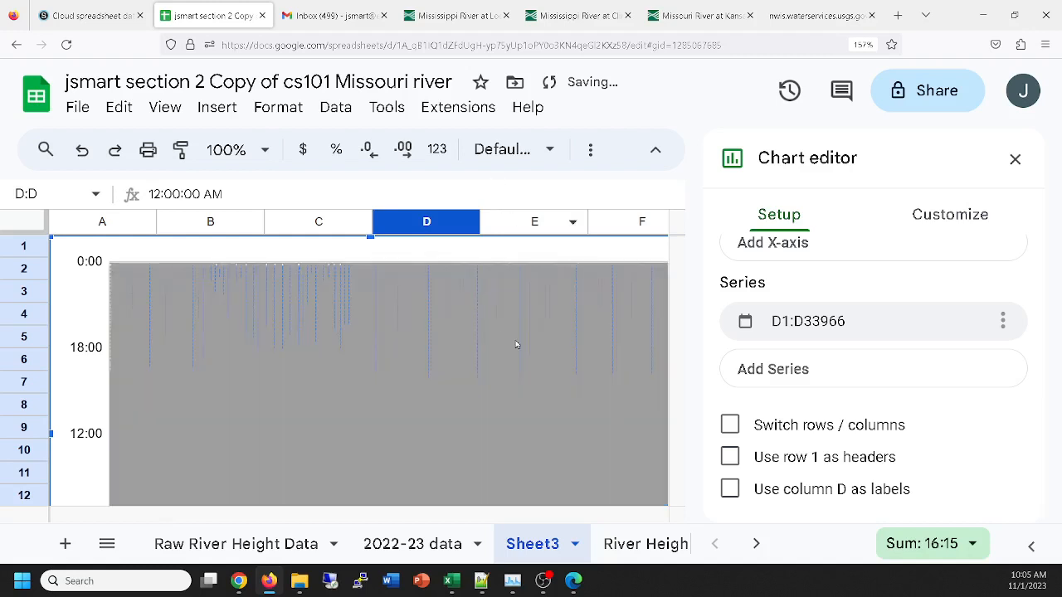
key("Delete")
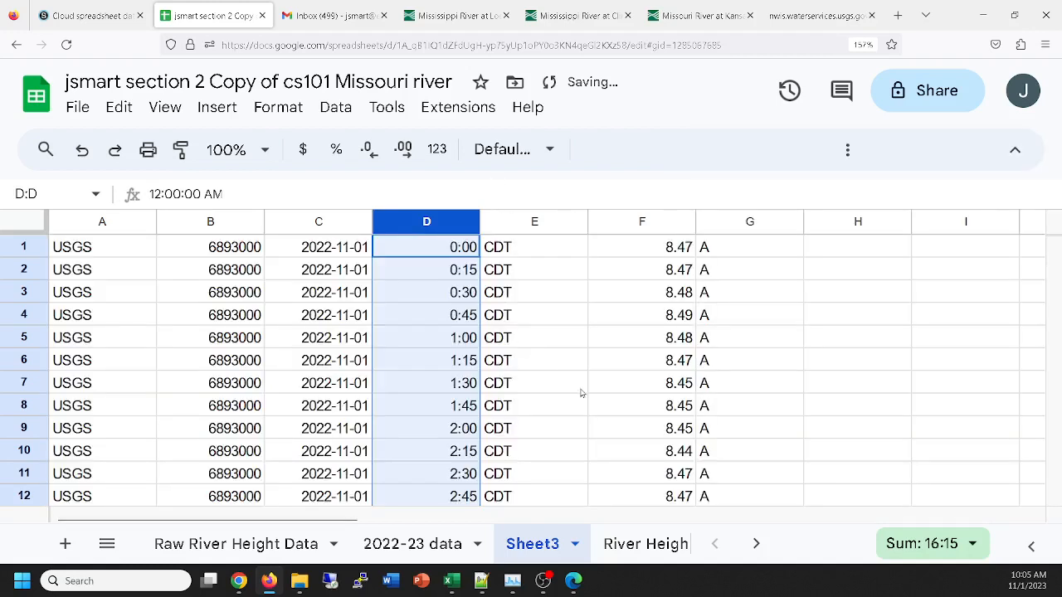
Step: Insert a chart of the gage heights in column F on the new sheet
left_click(627, 220)
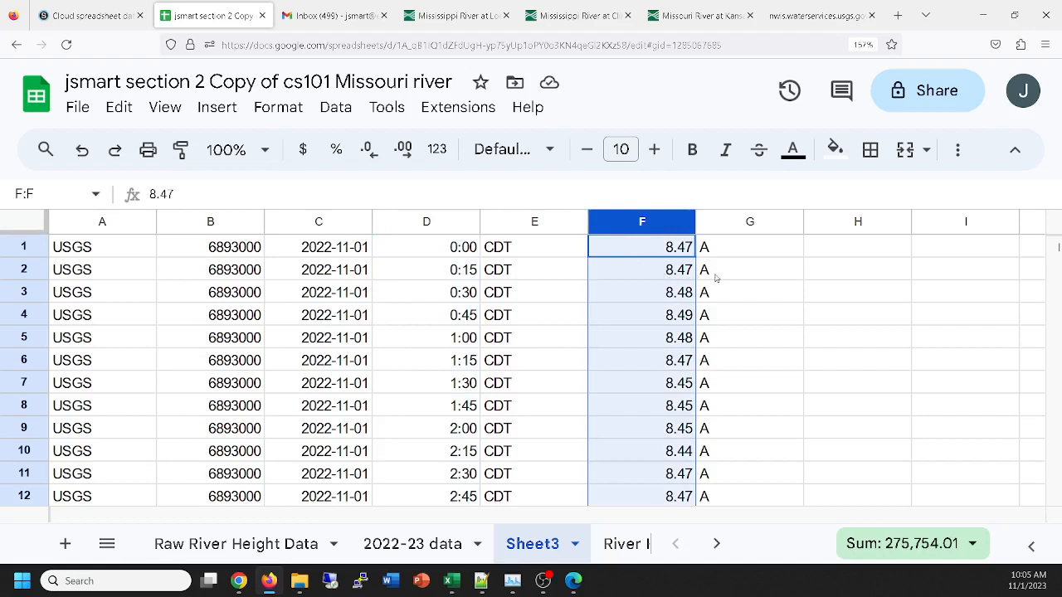
left_click(211, 109)
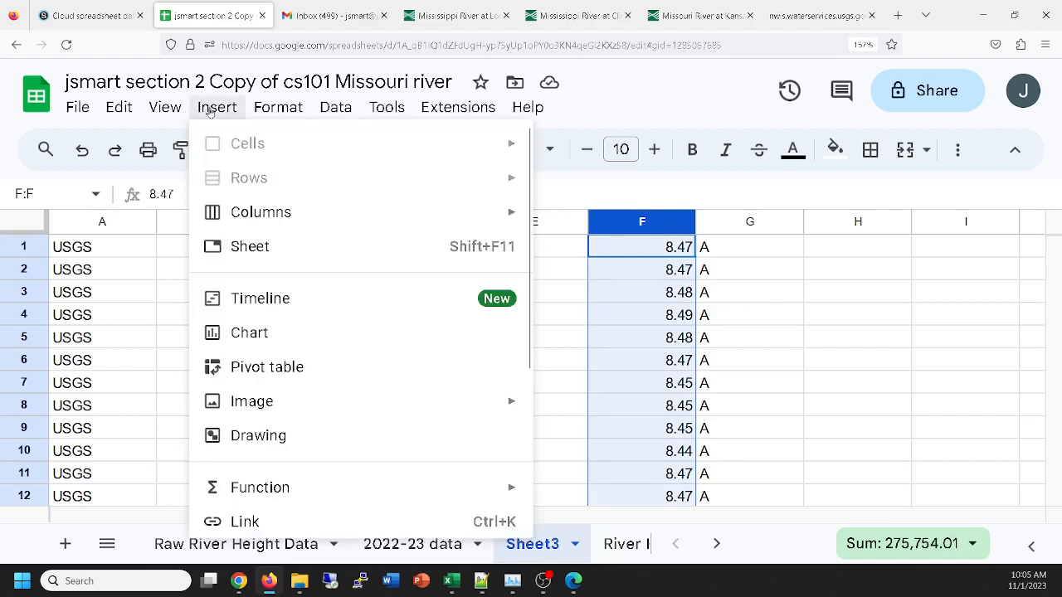
left_click(281, 335)
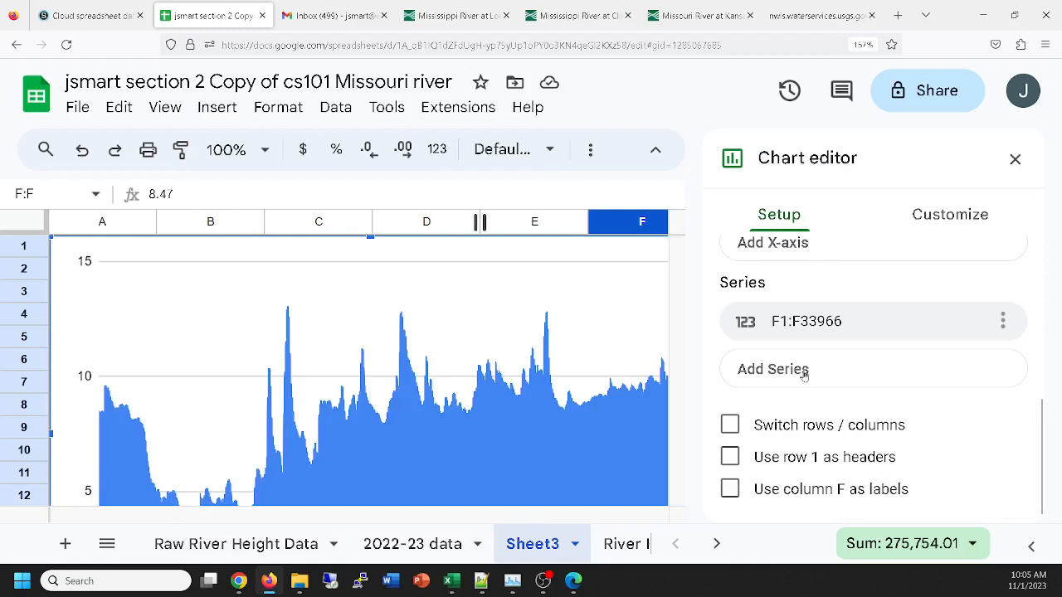
Step: Change the gage-height chart on the new sheet from a column chart to a line chart
scroll(804, 373, "up", 2)
scroll(798, 367, "down", 2)
scroll(881, 419, "up", 5)
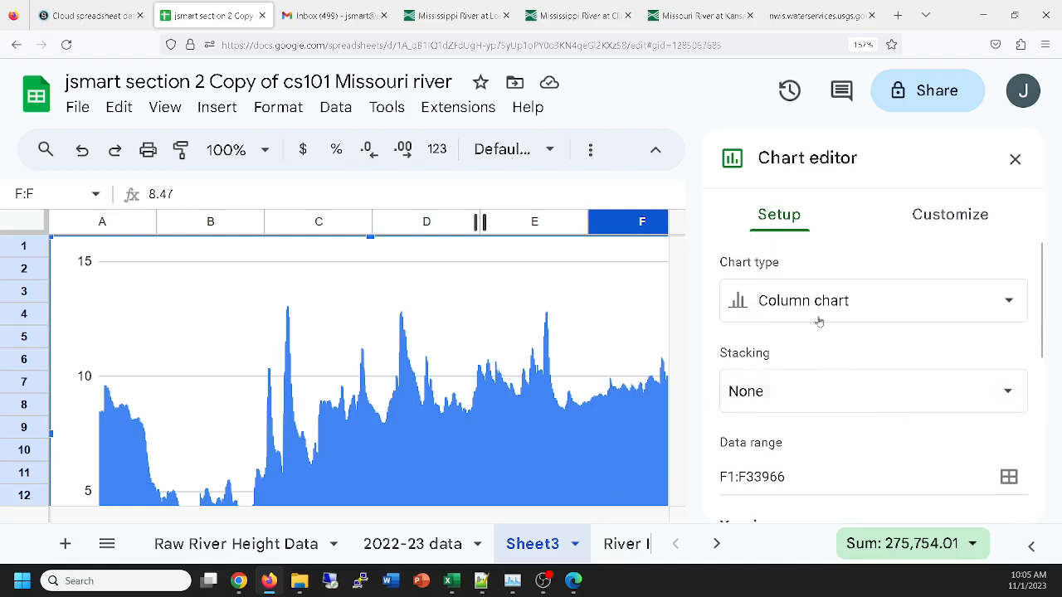
left_click(819, 322)
left_click(871, 415)
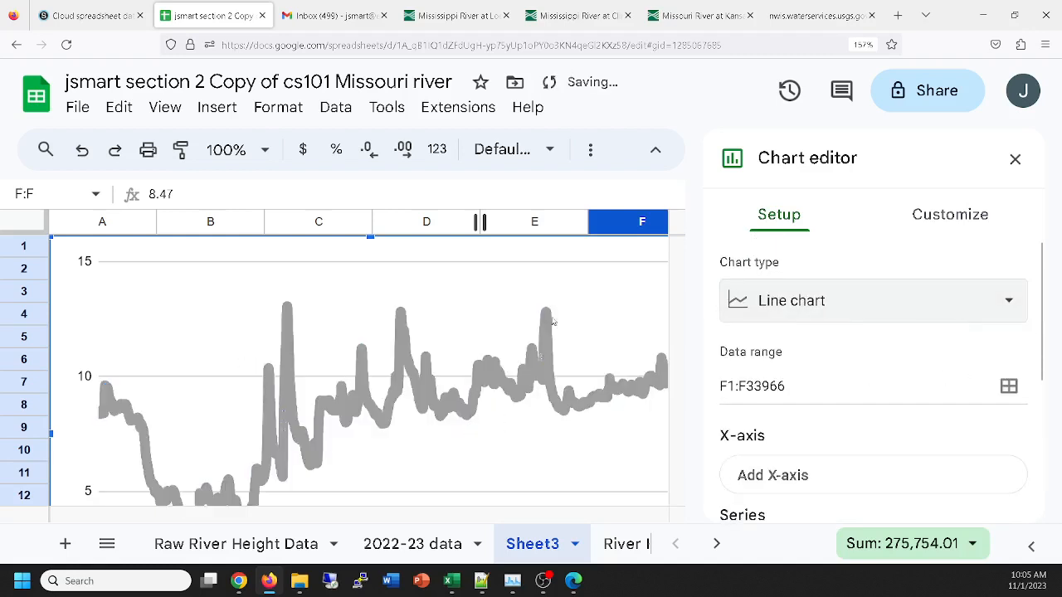
Step: Compare the line chart with the USGS Missouri River at Kansas City source records, and return to the spreadsheet
left_click(793, 16)
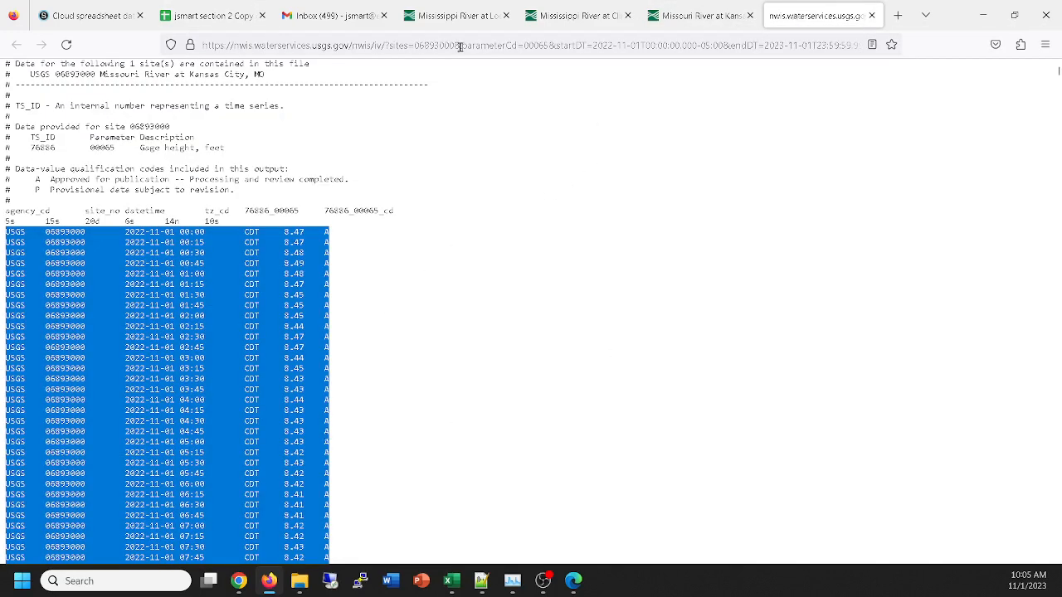
left_click(192, 17)
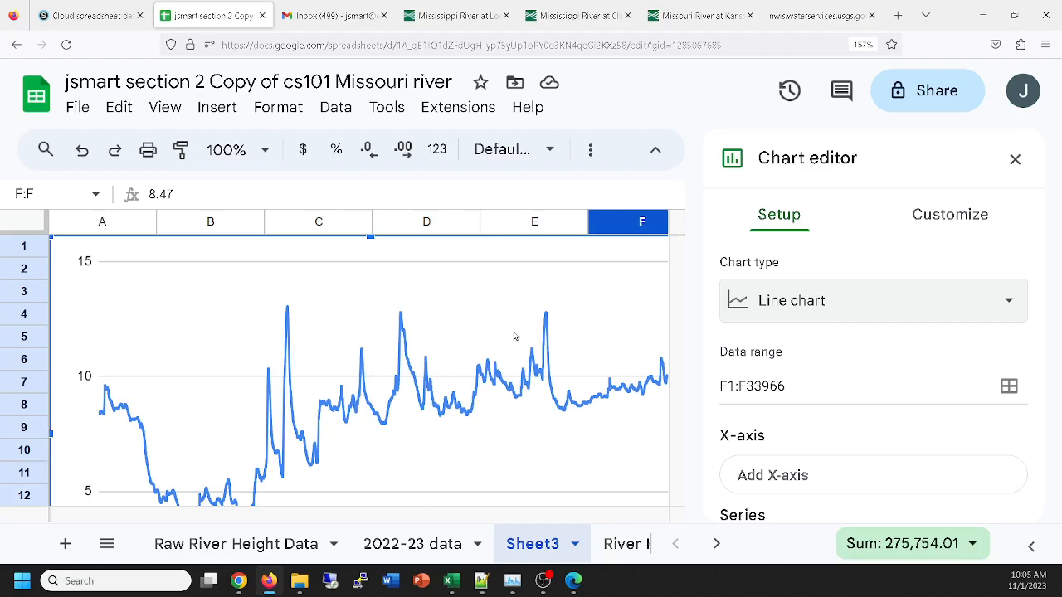
left_click(819, 15)
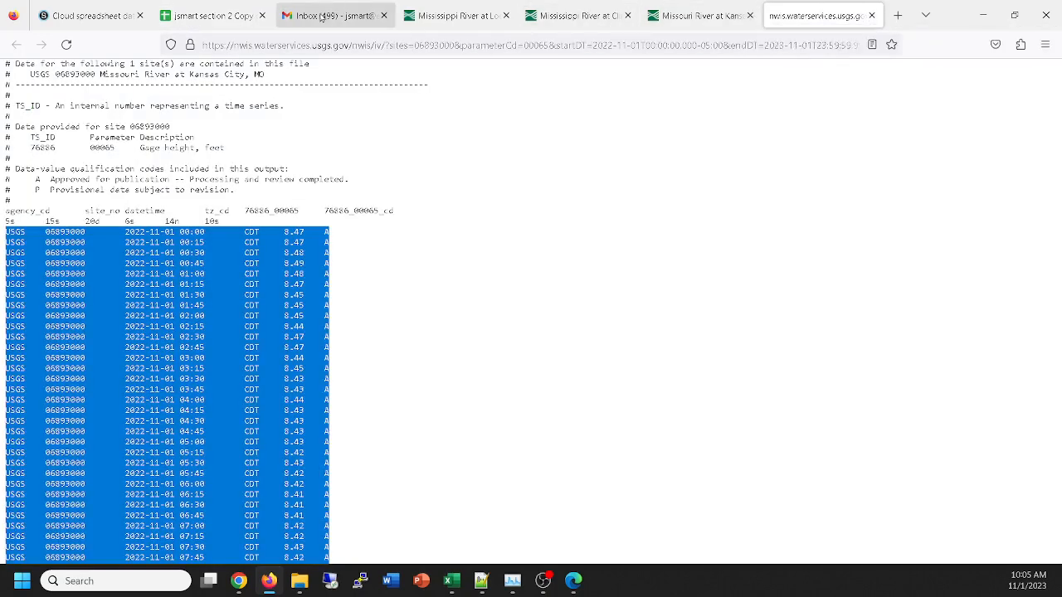
left_click(214, 16)
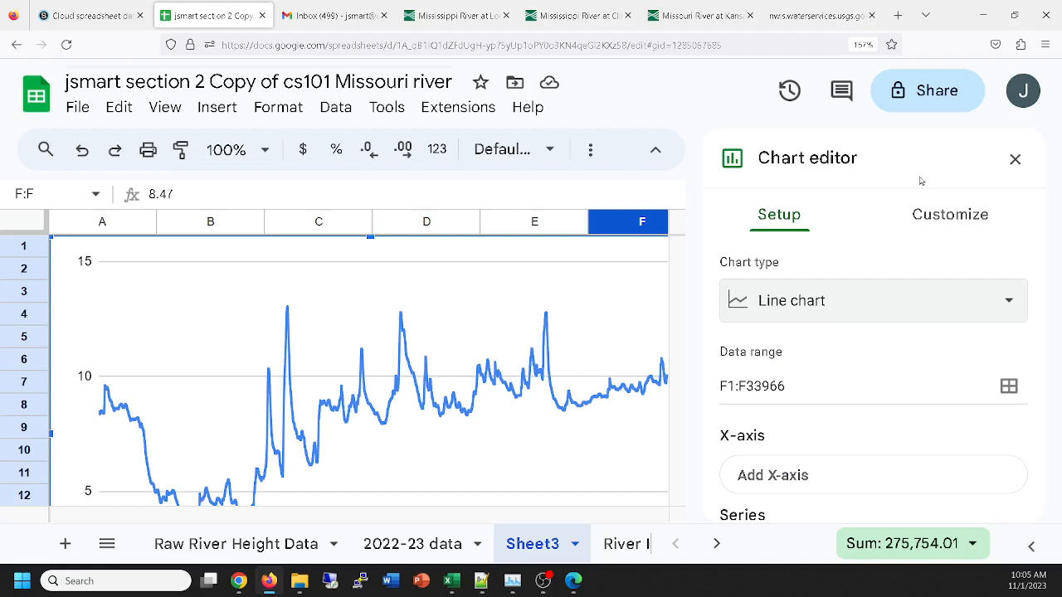
Step: Close the chart settings, then move and shrink the line chart so the first rows of data are uncovered
left_click(1015, 159)
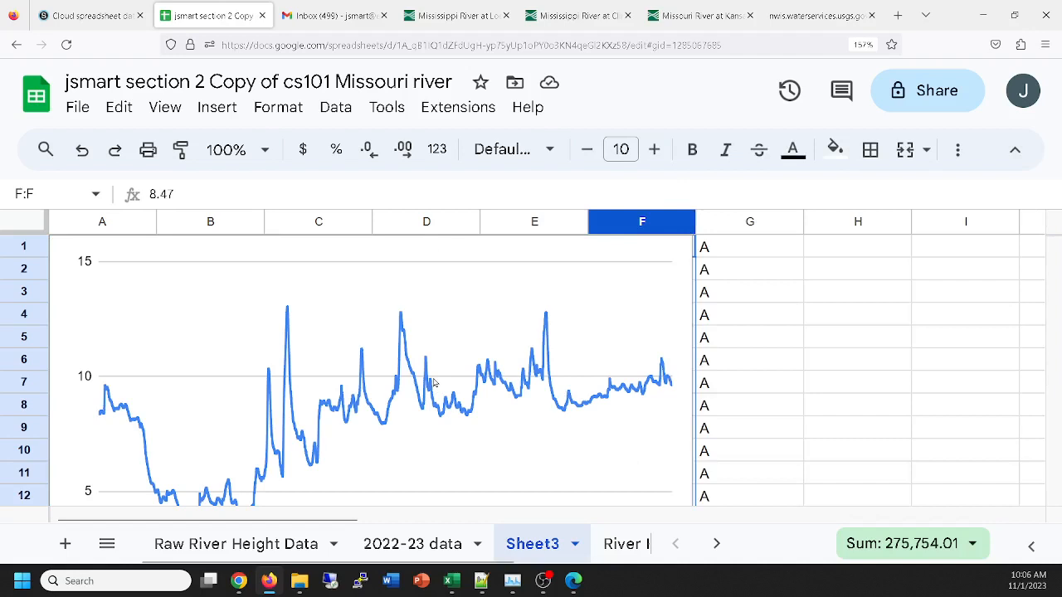
left_click(790, 323)
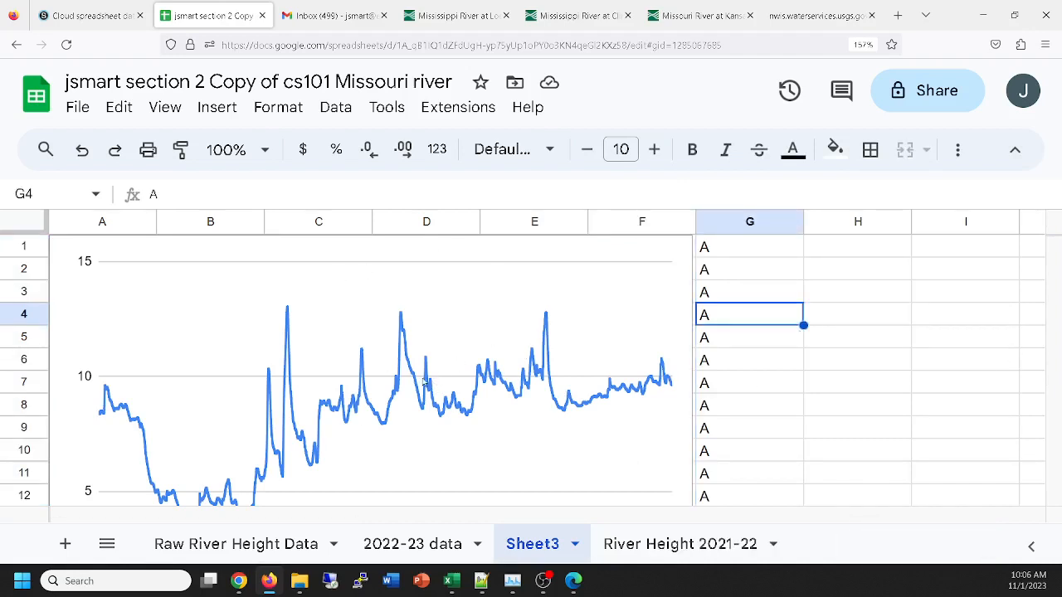
left_click(399, 335)
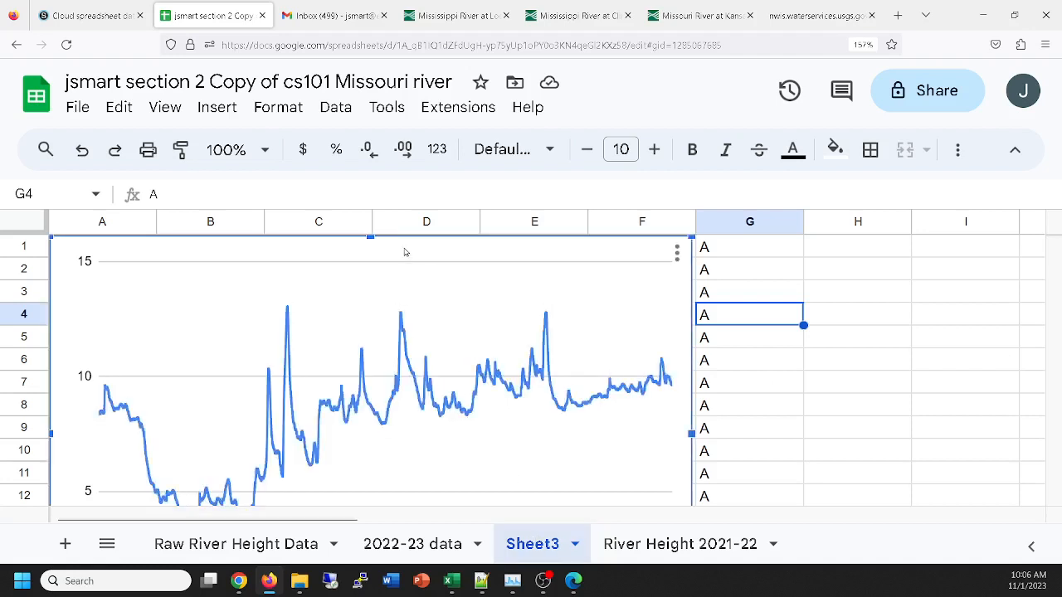
left_click_drag(537, 278, 558, 283)
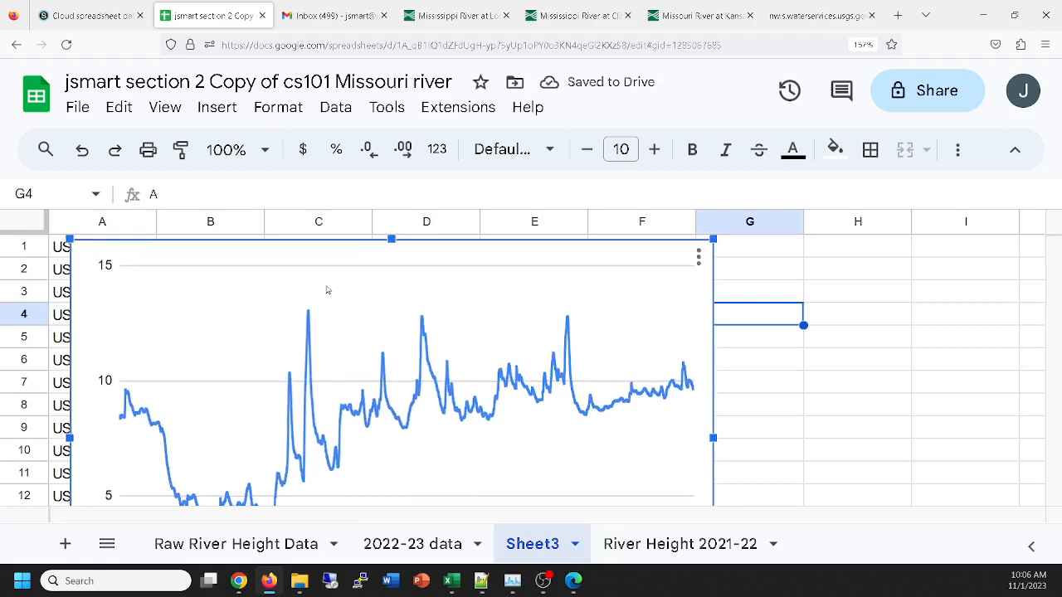
left_click_drag(69, 239, 327, 289)
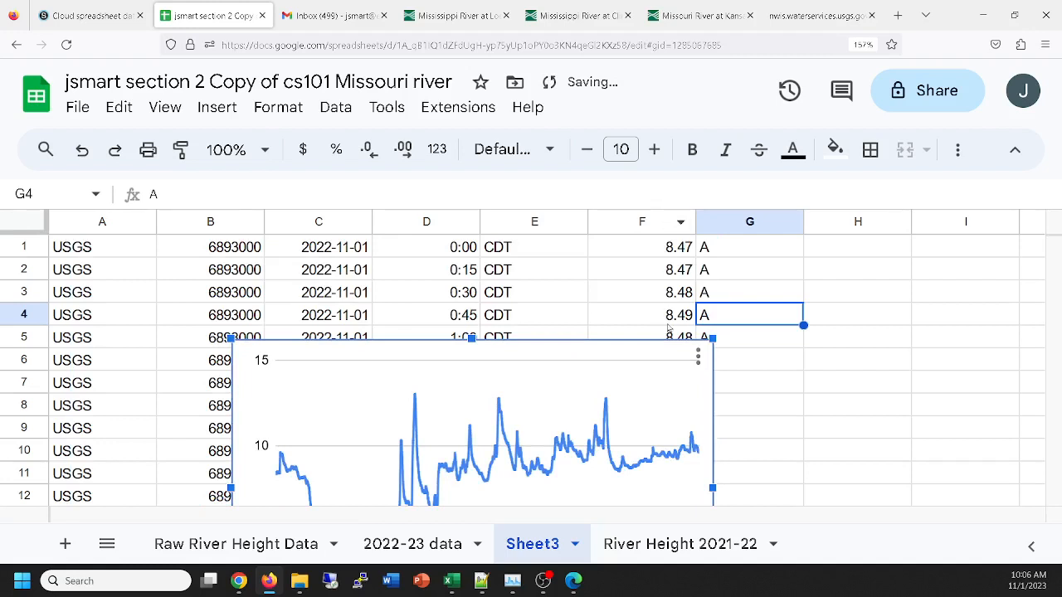
Step: Select the gage heights in column F, check them against the USGS source records, and return to the spreadsheet
left_click(640, 221)
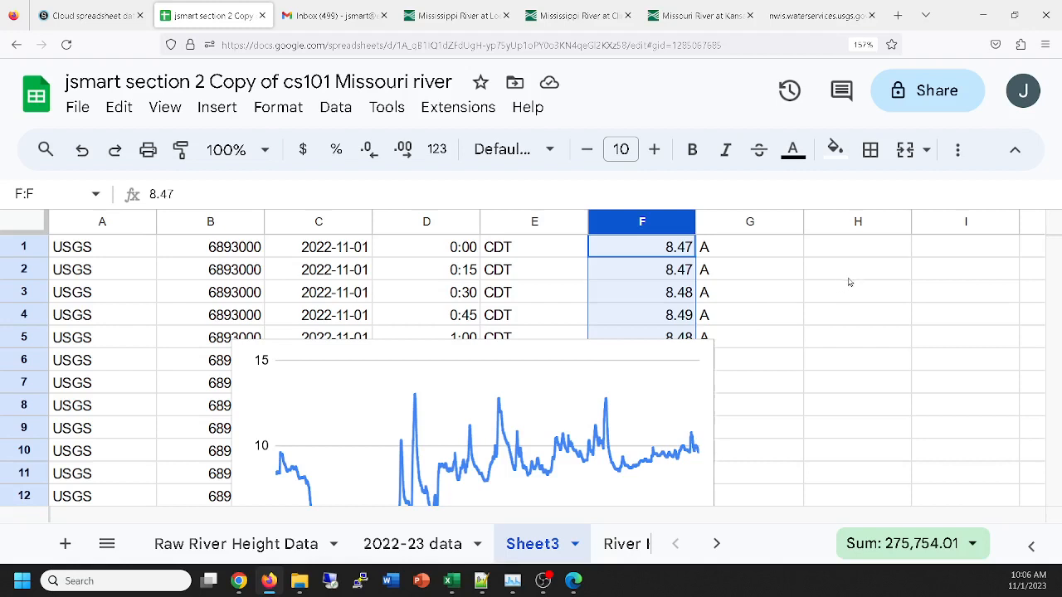
left_click(828, 18)
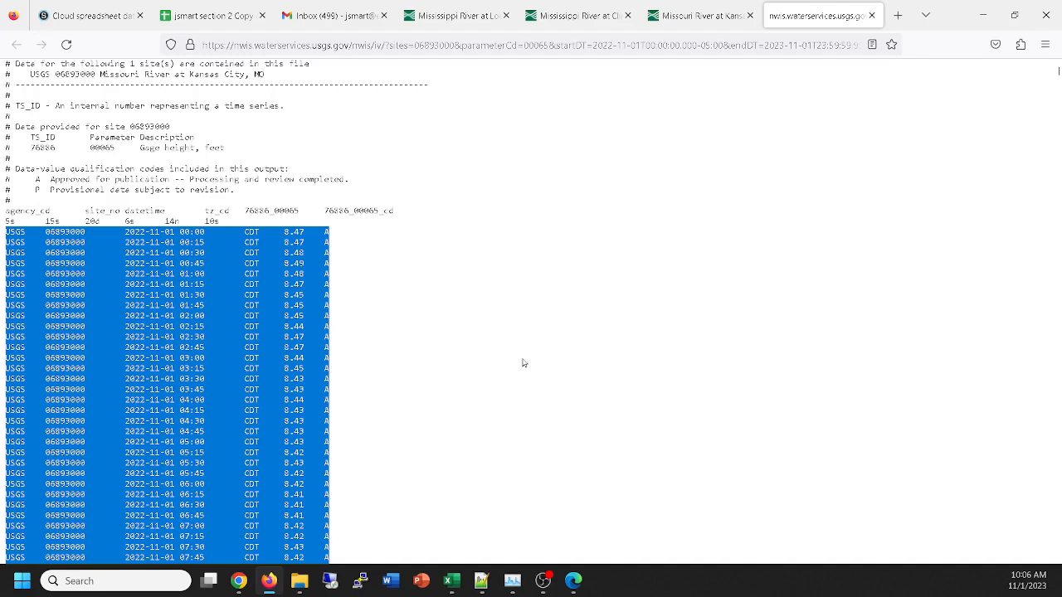
left_click(214, 16)
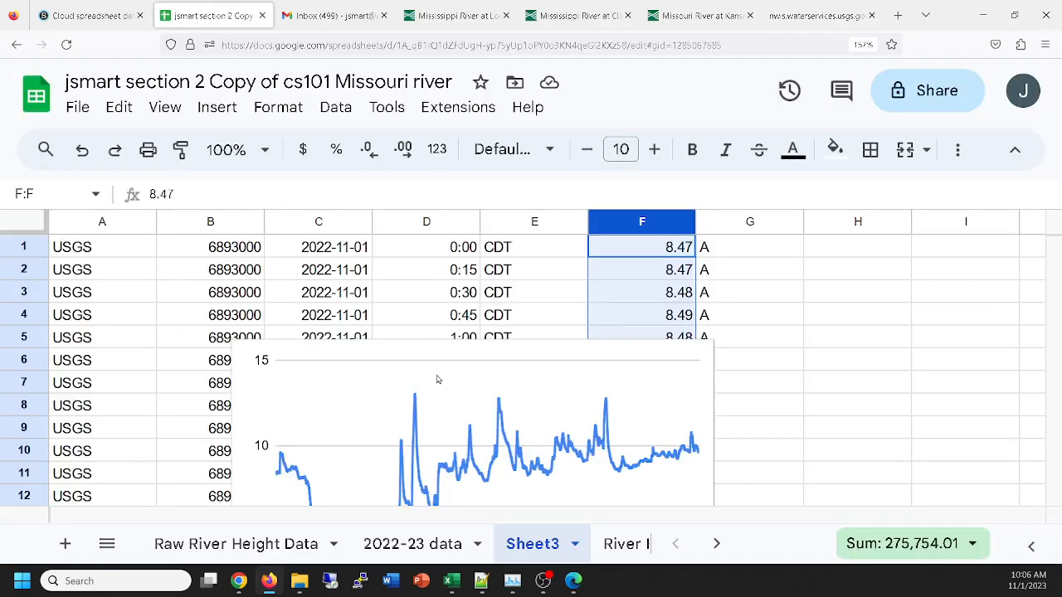